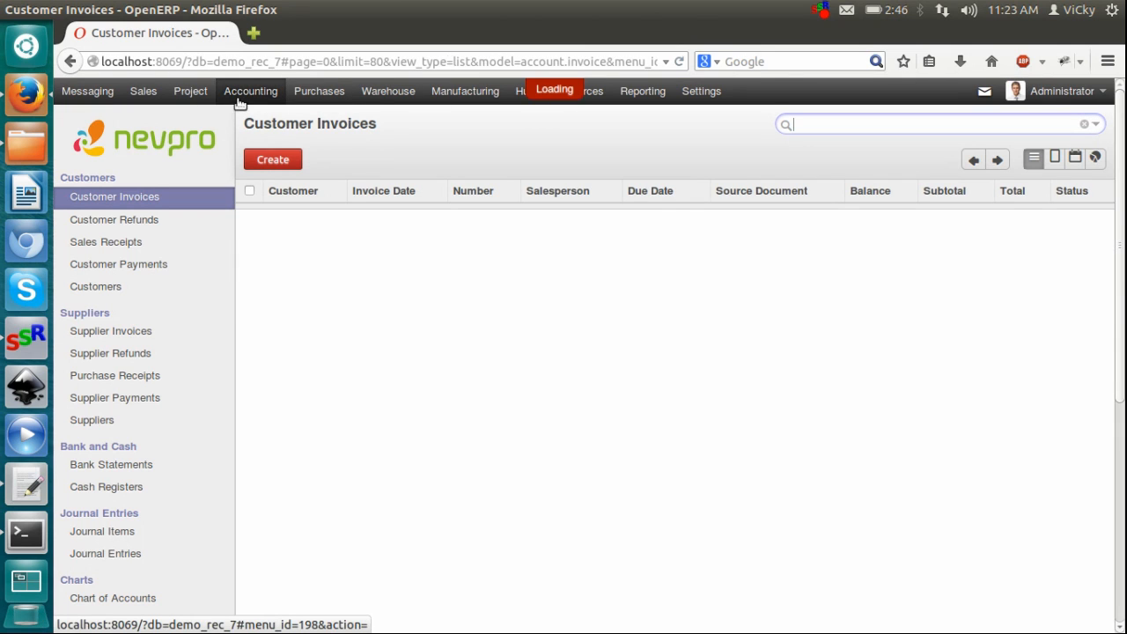
Open the Accounting module and look through its sections from Customers to Configuration.
left_click(250, 98)
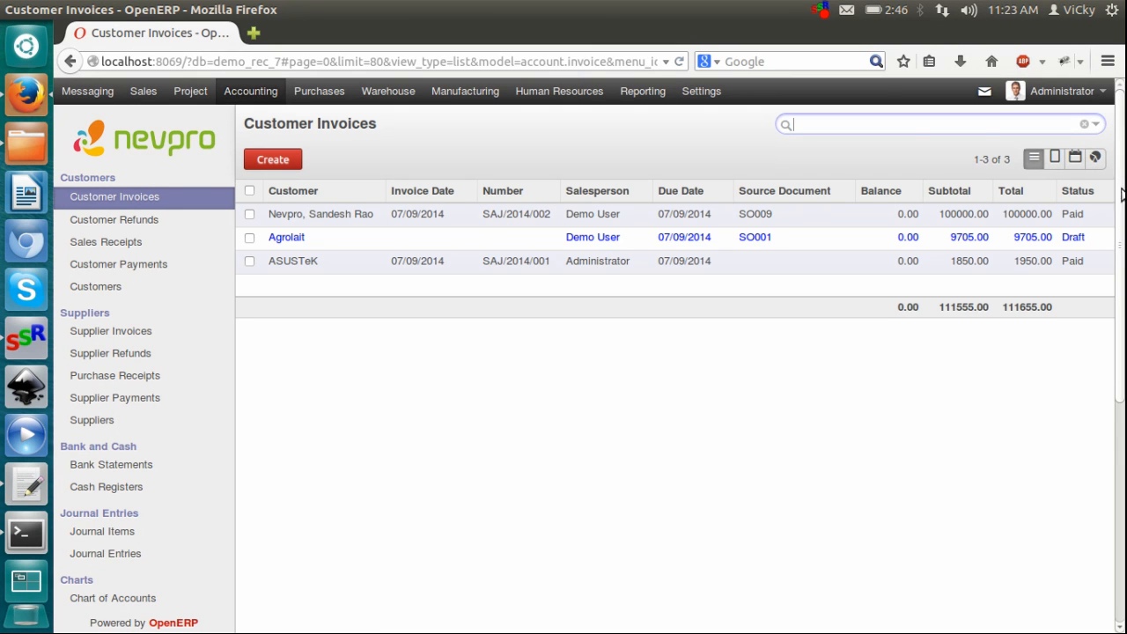
scroll(1124, 232, "down", 2)
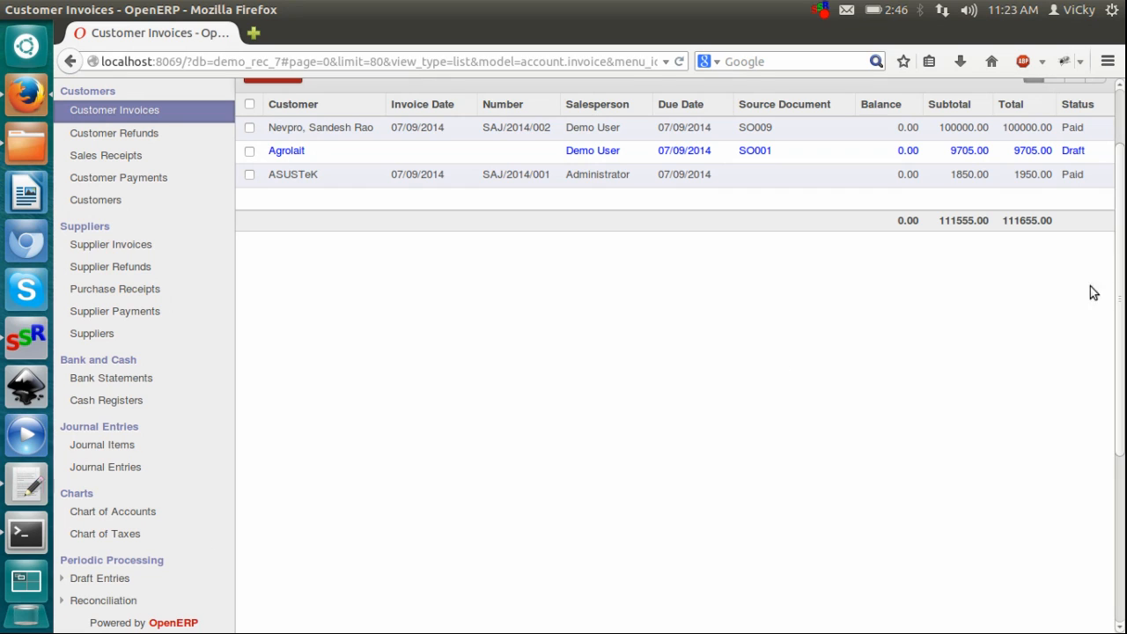
scroll(1124, 370, "down", 3)
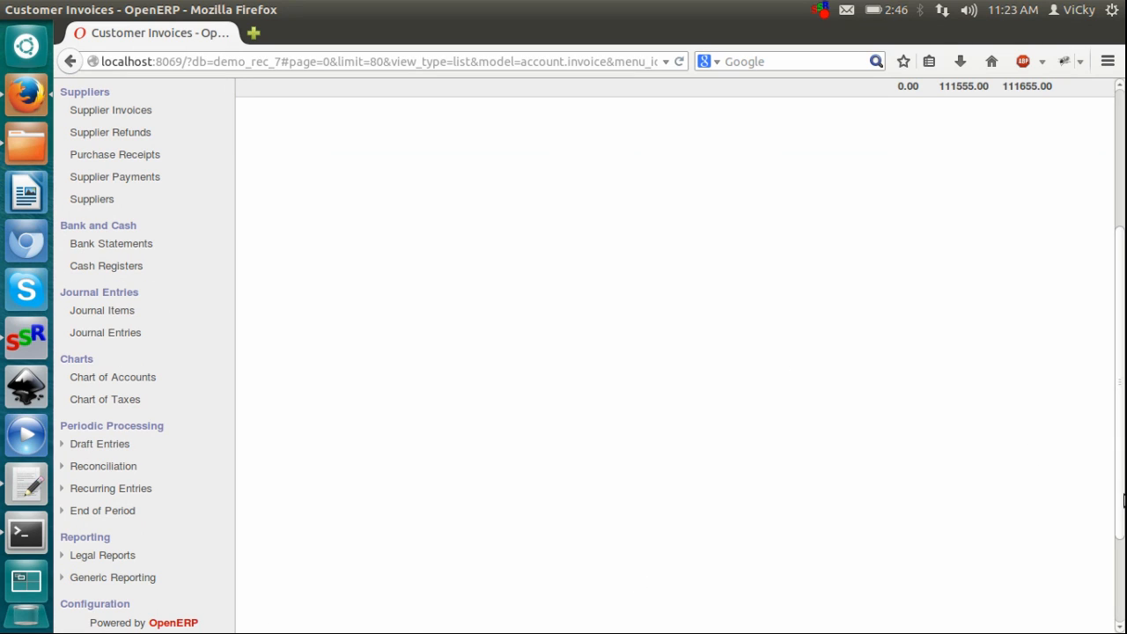
scroll(1124, 499, "down", 2)
left_click_drag(1116, 438, 1108, 226)
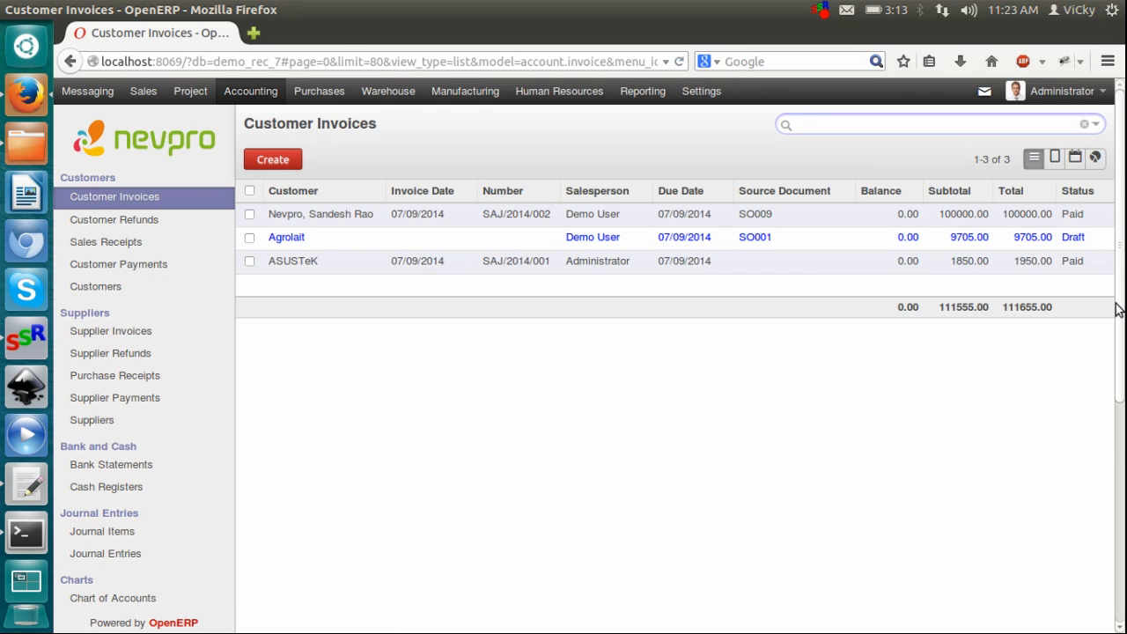
Examine the Recurring Entries and Draft Entries groups under Periodic Processing in Accounting.
scroll(1124, 355, "down", 2)
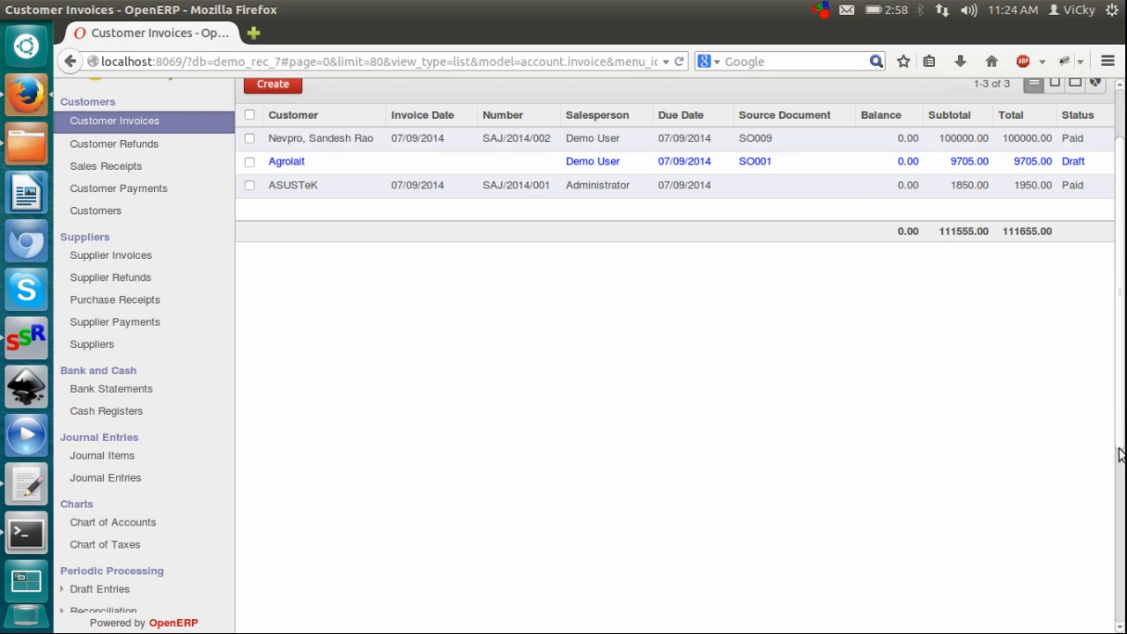
scroll(1124, 480, "down", 2)
scroll(1123, 511, "down", 1)
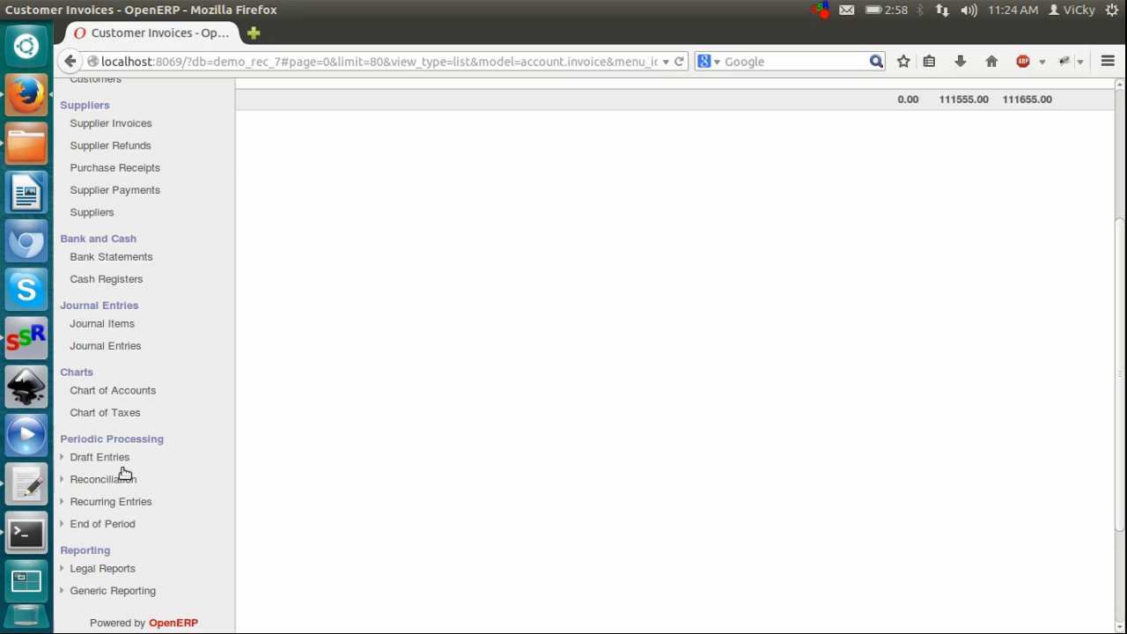
left_click(73, 503)
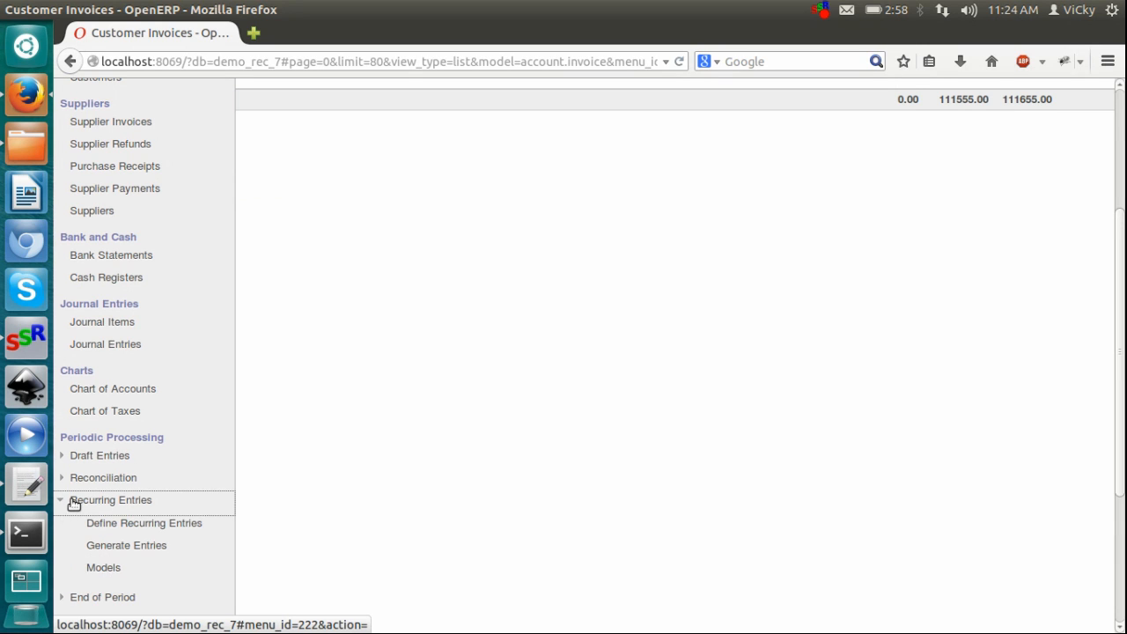
left_click(70, 458)
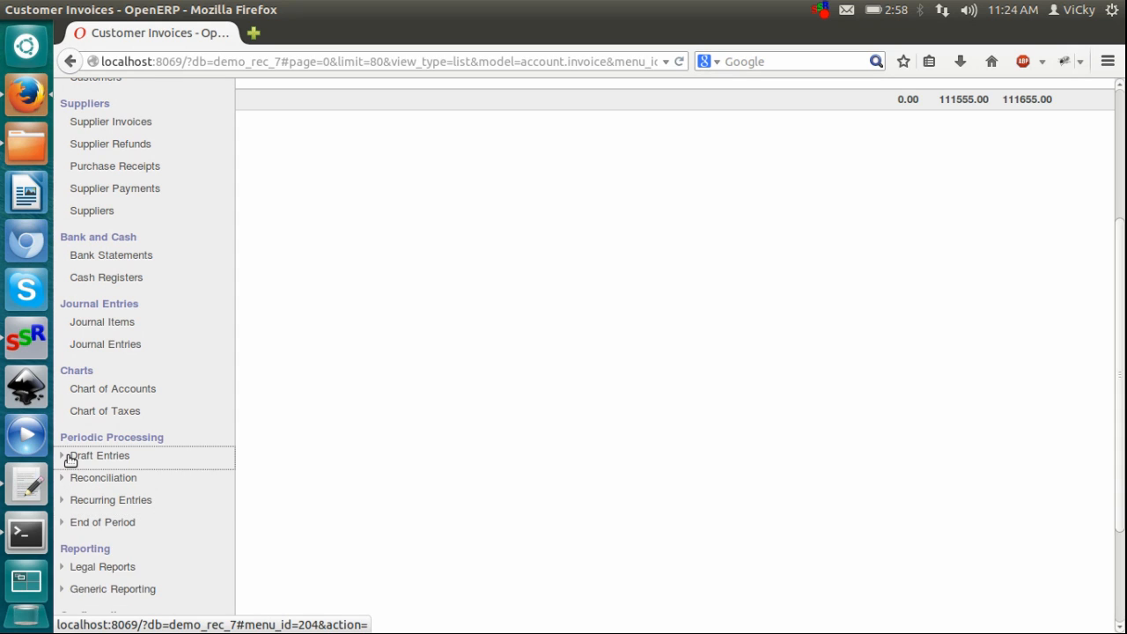
left_click(70, 460)
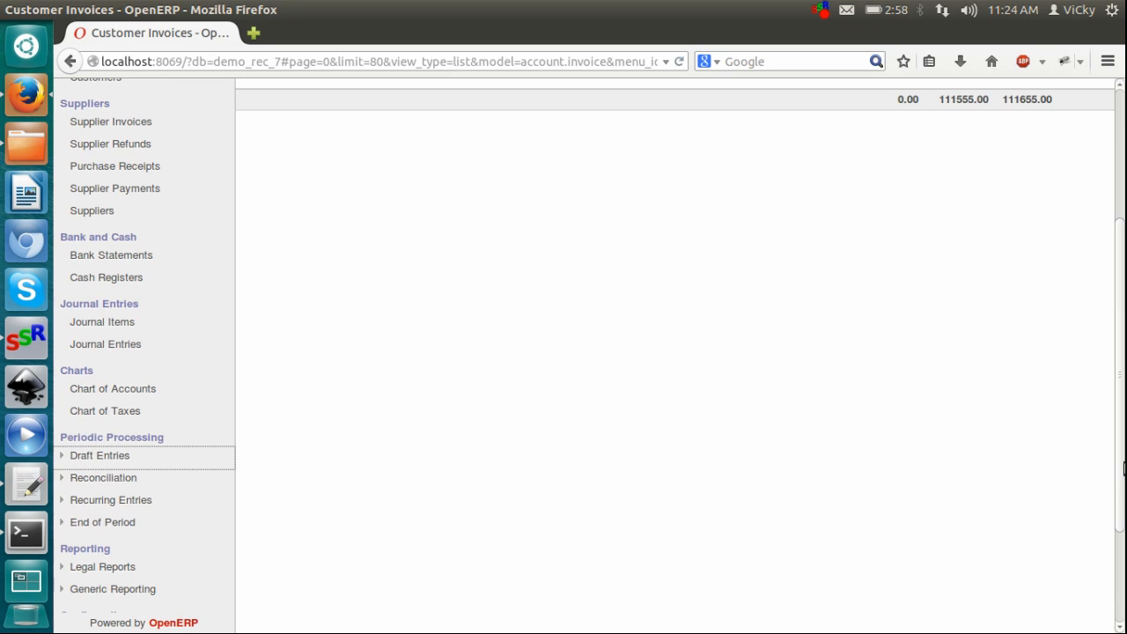
Examine the Accounting Reports and Journals groups available under Legal Reports in the Reporting section.
scroll(1124, 527, "down", 2)
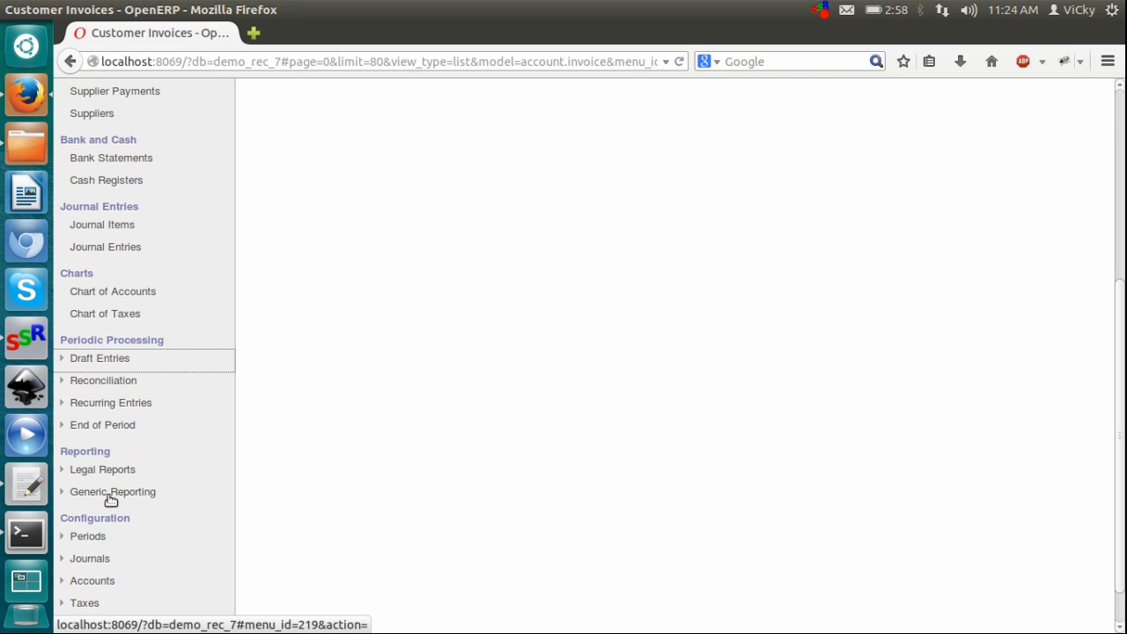
left_click(84, 473)
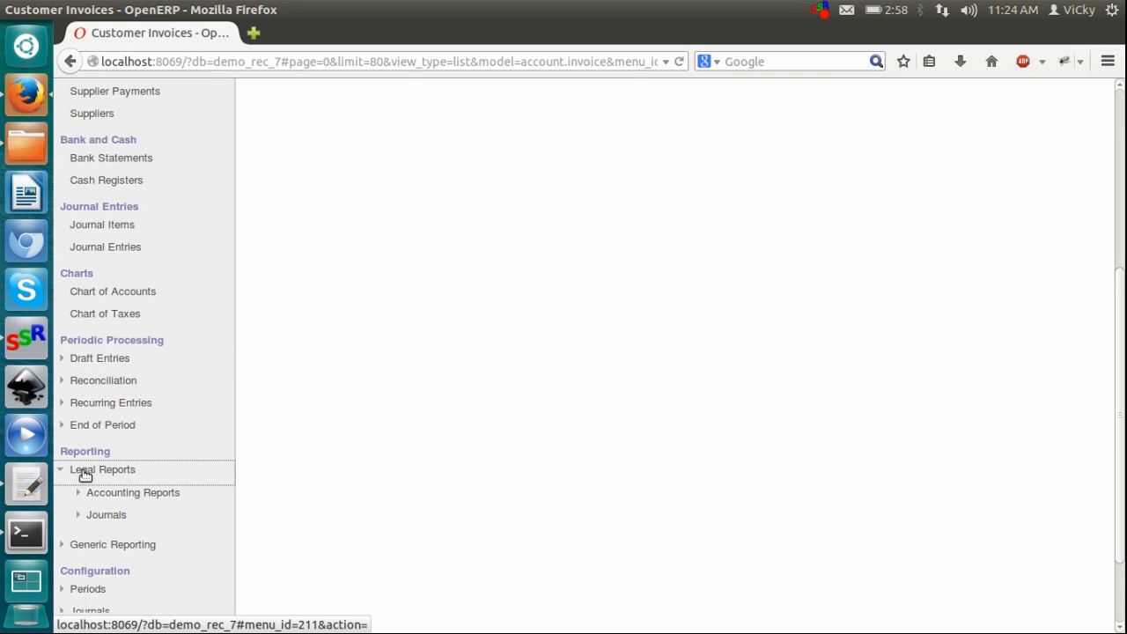
left_click(97, 498)
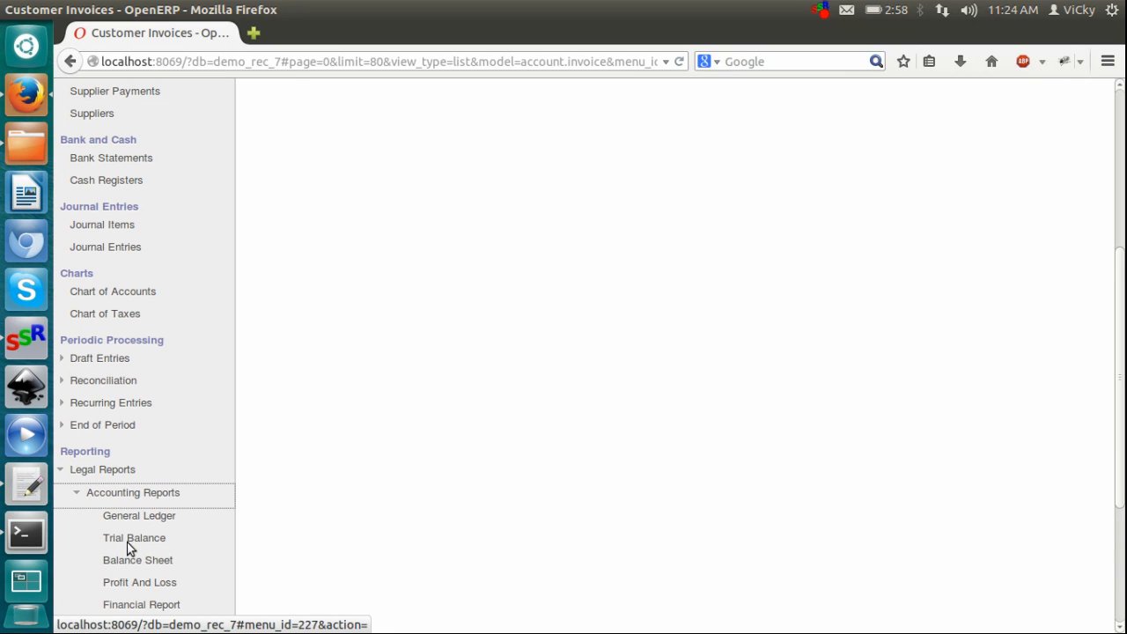
left_click(91, 495)
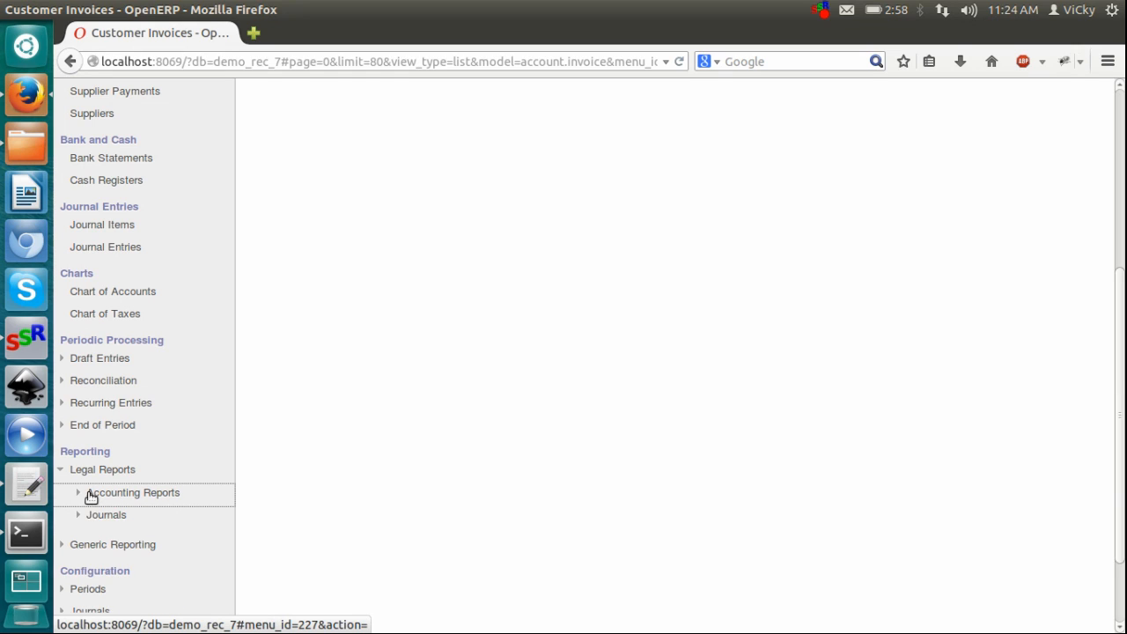
left_click(90, 517)
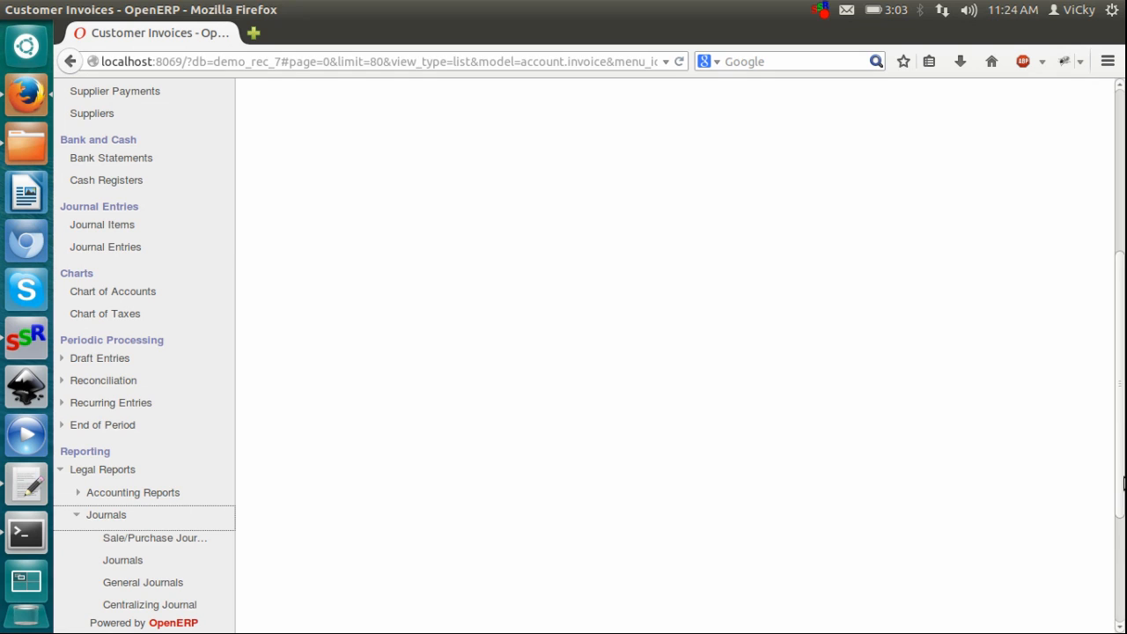
scroll(1124, 519, "down", 2)
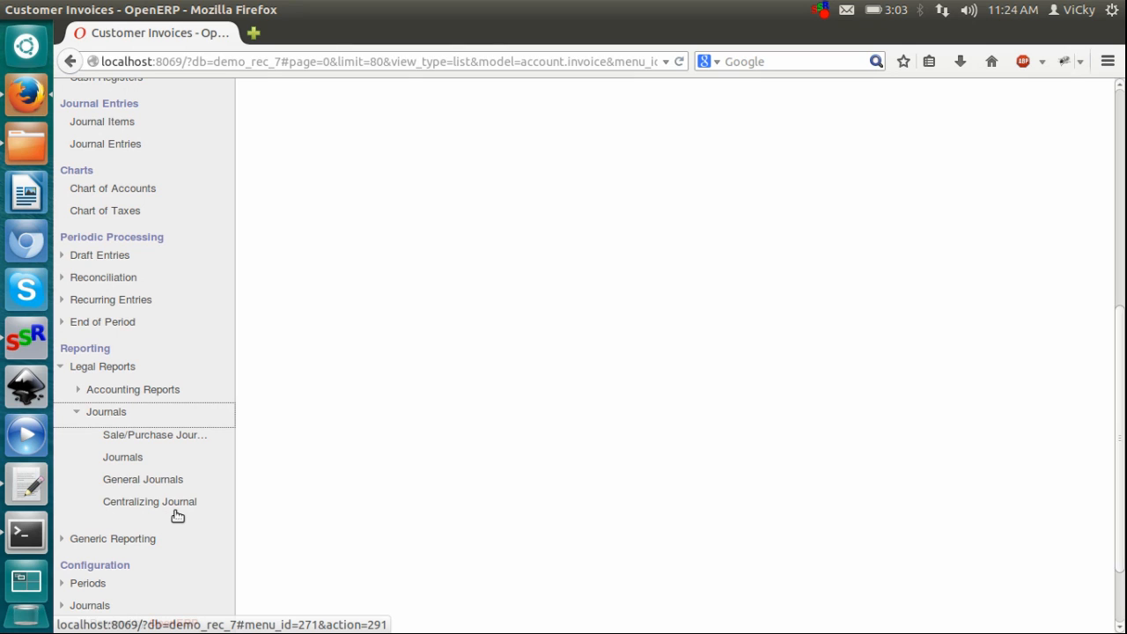
left_click(103, 416)
Examine the Partners and Taxes reports available under Generic Reporting, and collapse the group again.
left_click(79, 448)
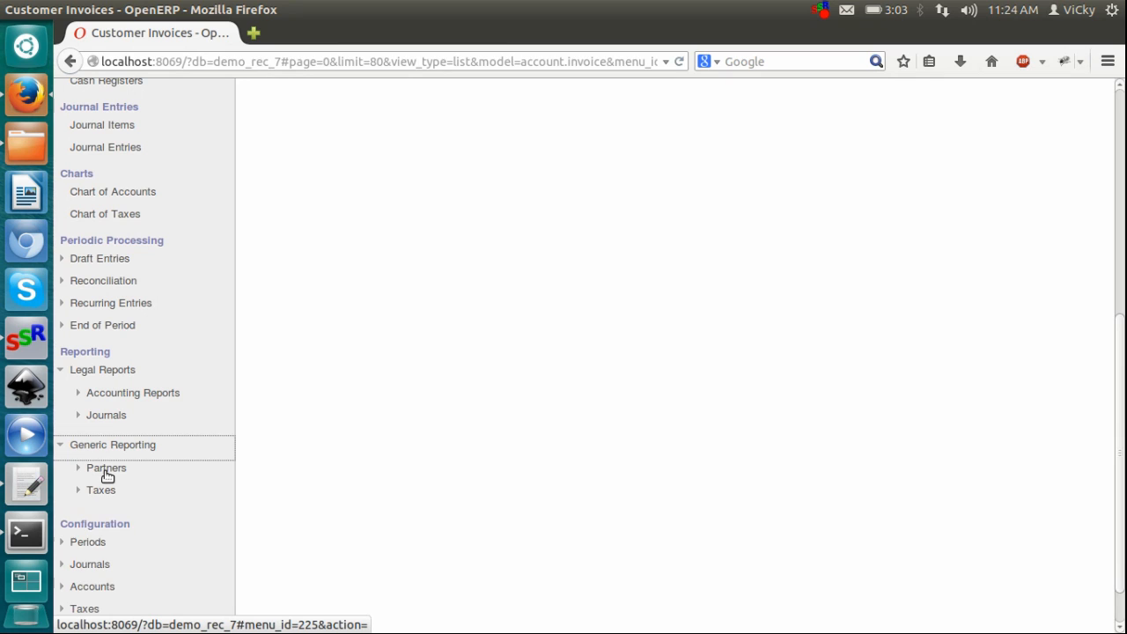
left_click(103, 472)
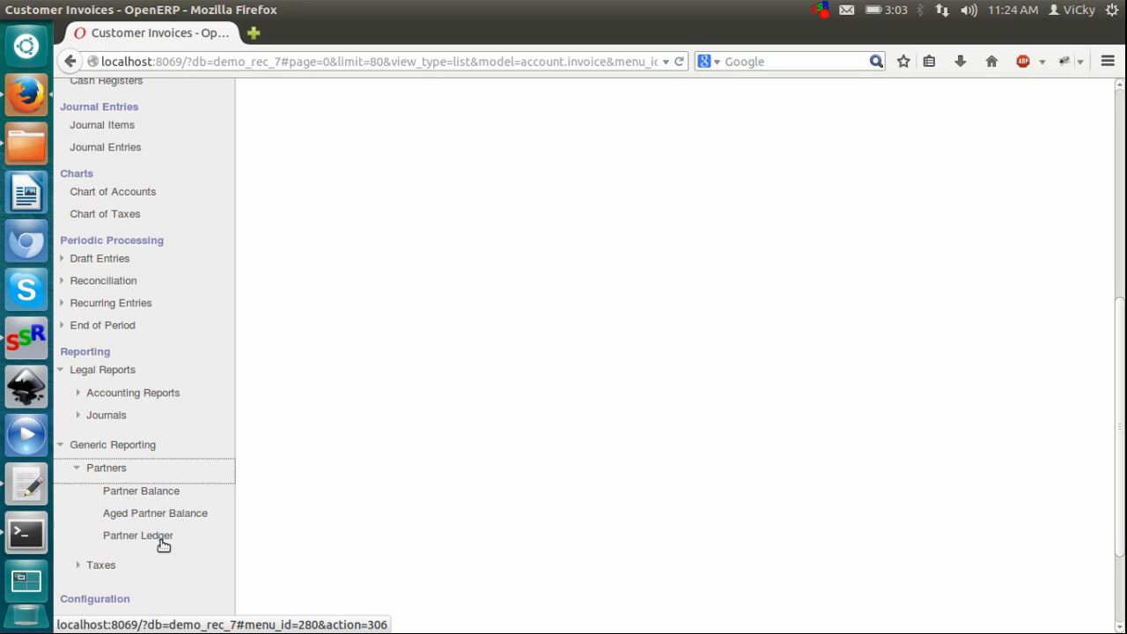
left_click(97, 566)
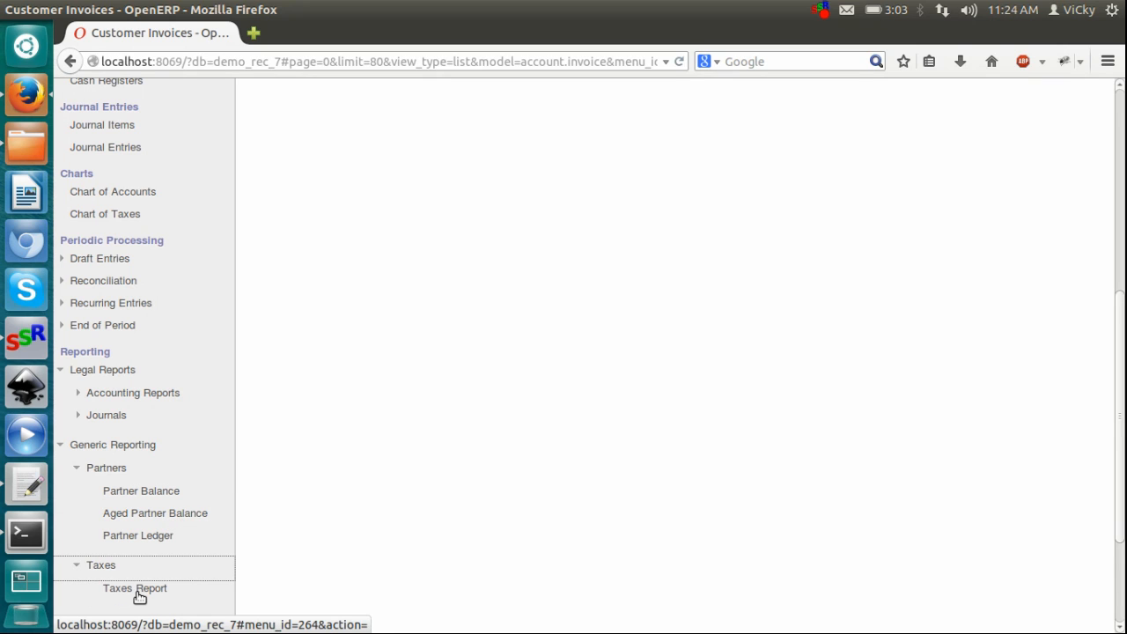
left_click(88, 468)
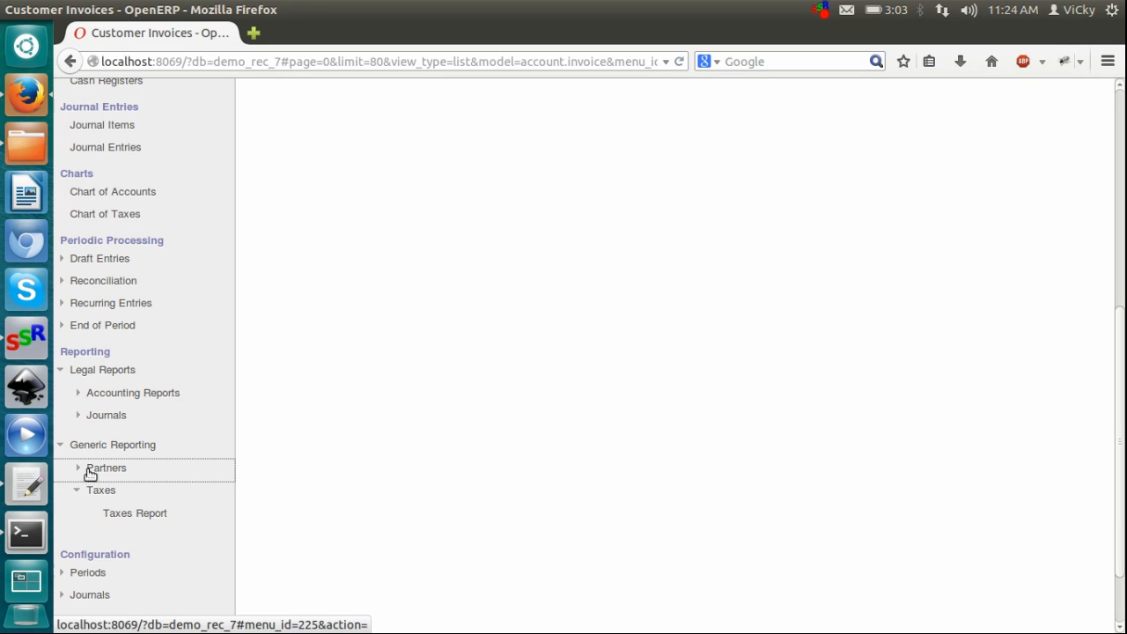
left_click(96, 485)
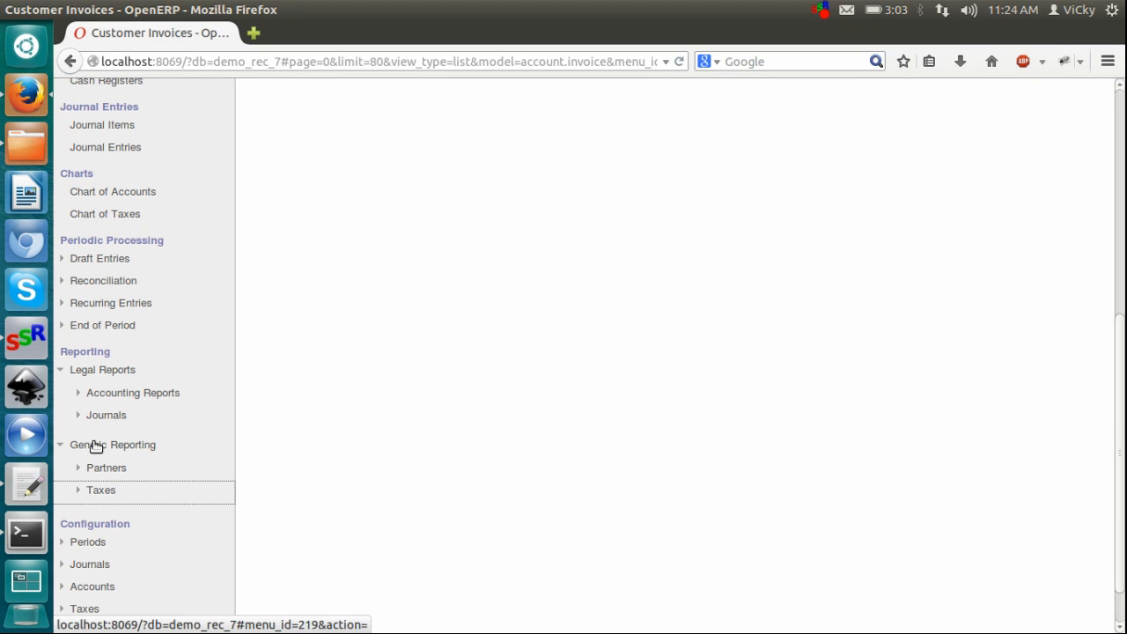
left_click(96, 446)
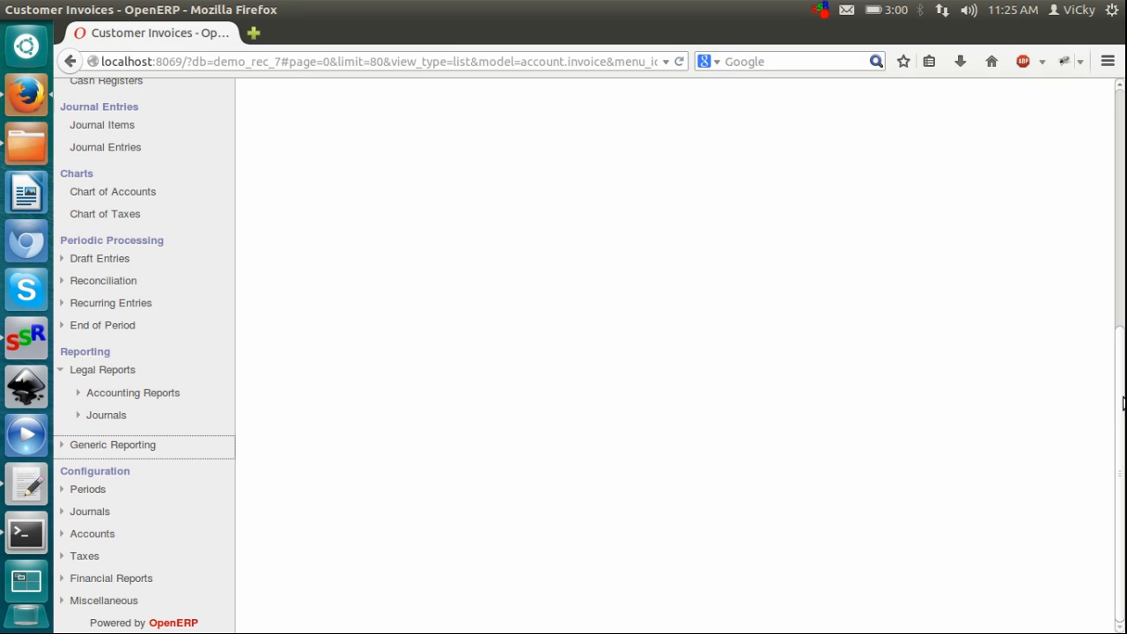
Examine the Periods and Miscellaneous groups in the Configuration section of Accounting.
left_click(86, 492)
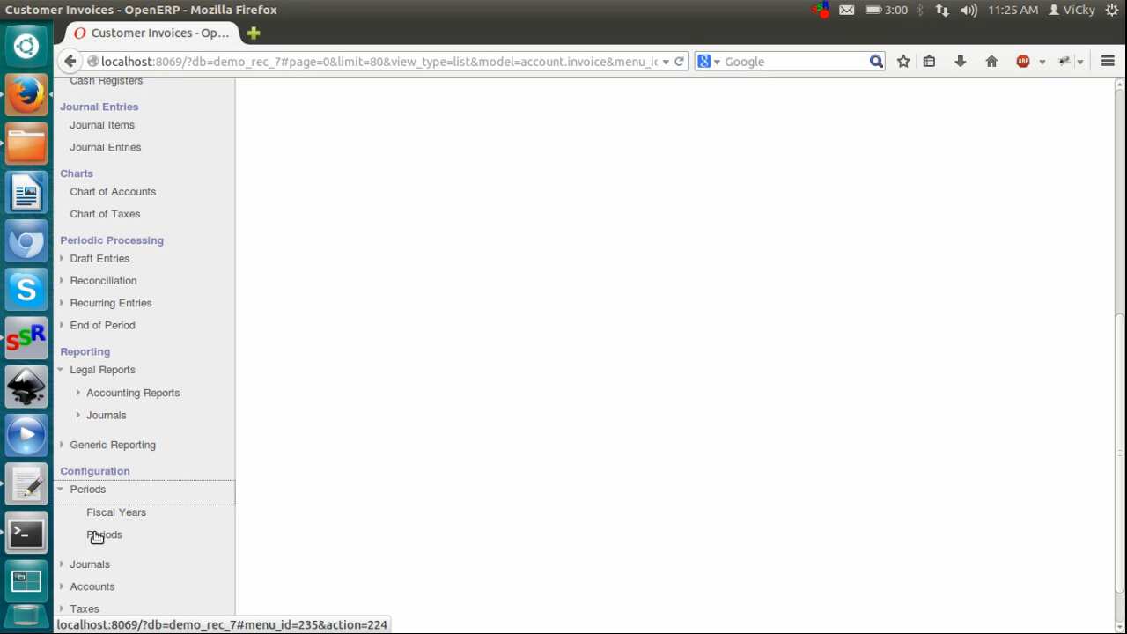
left_click(79, 489)
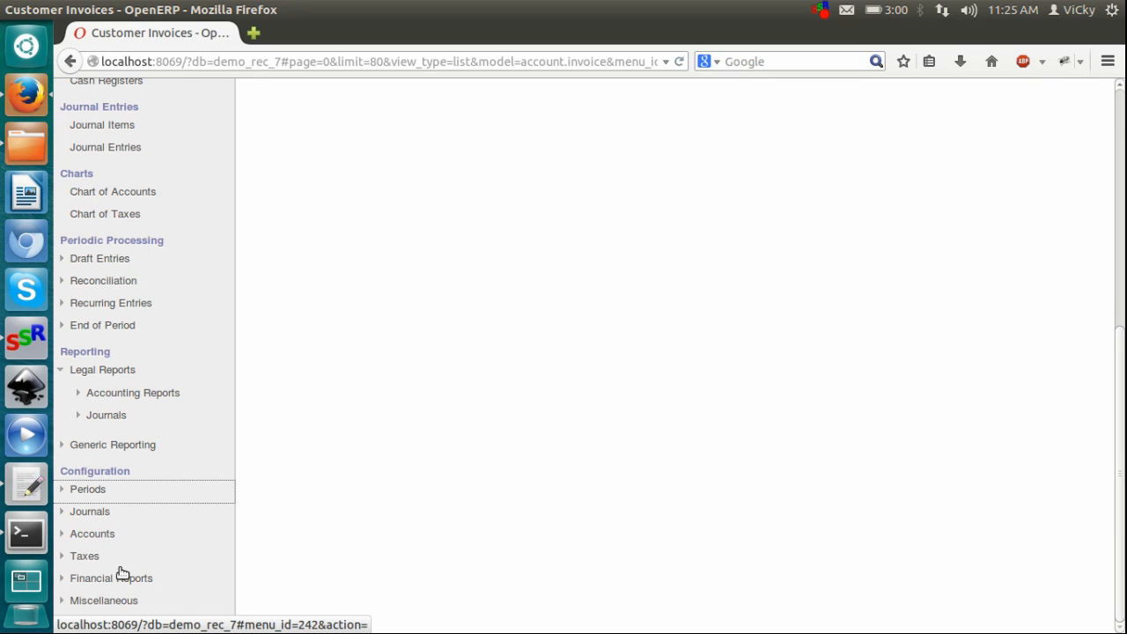
left_click(114, 603)
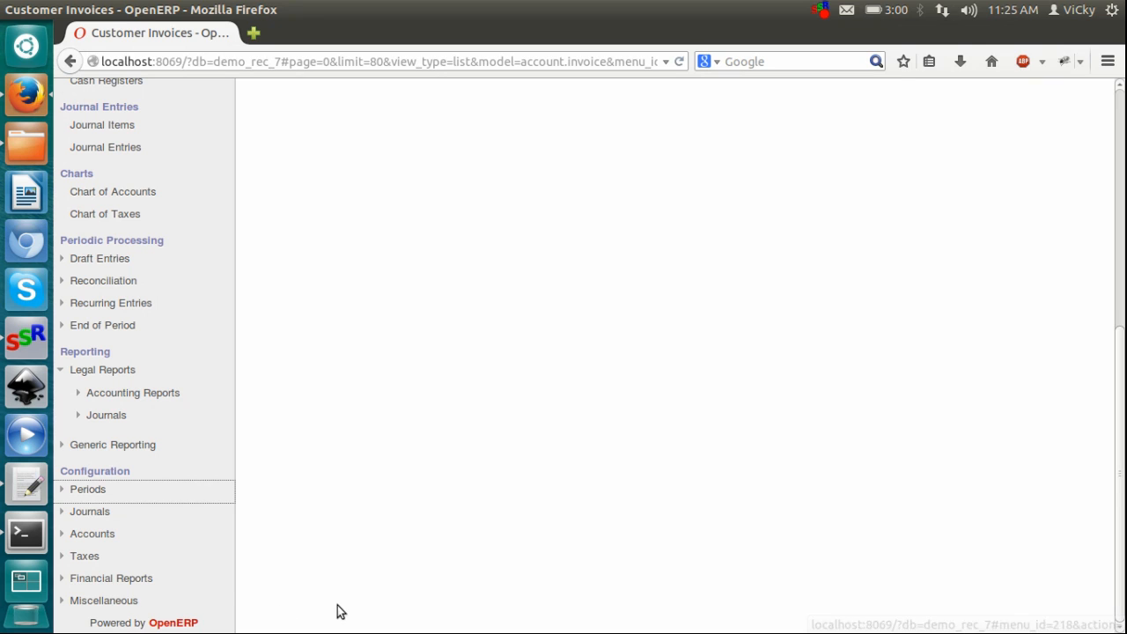
scroll(1124, 539, "down", 1)
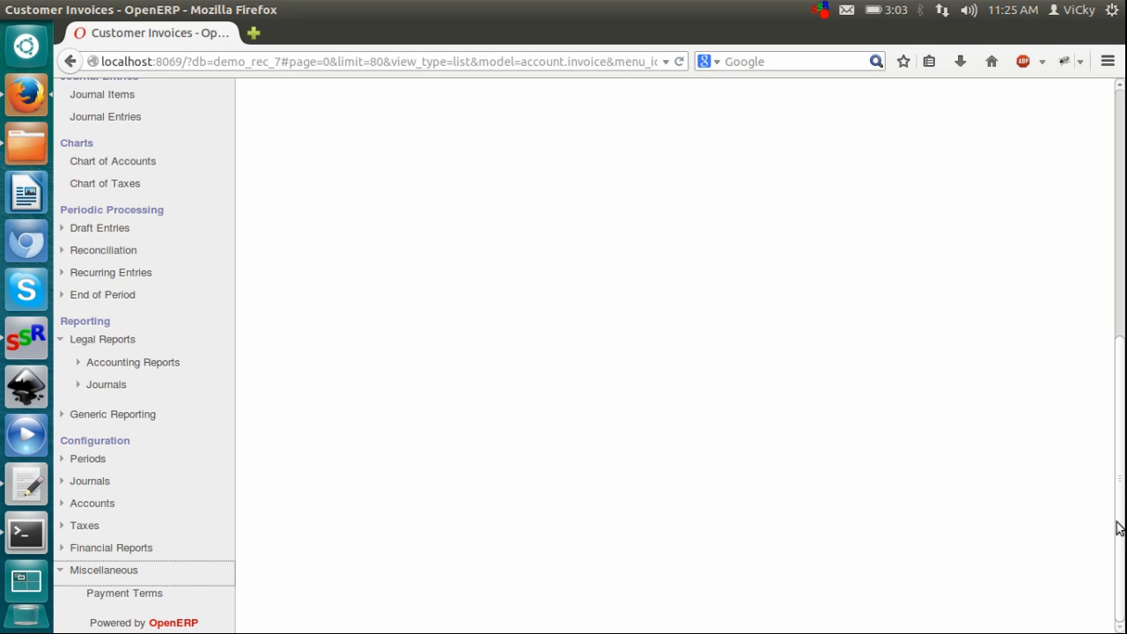
scroll(1124, 412, "up", 10)
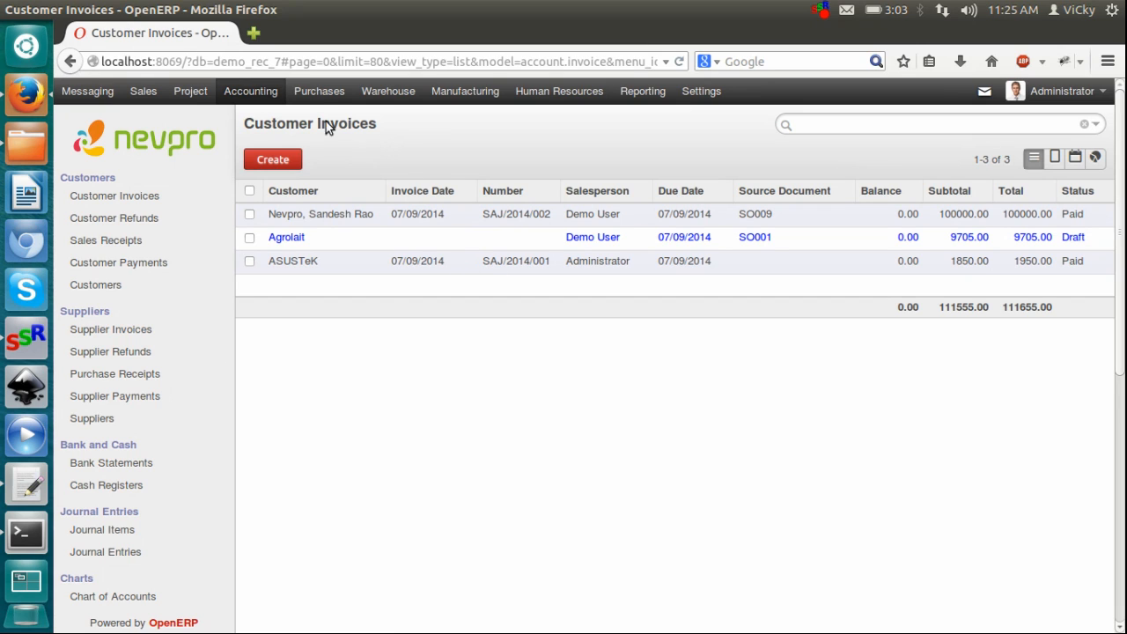
Start a new purchase order in the Purchases module with "Demo Suplier , Sale person" as the supplier.
left_click(317, 93)
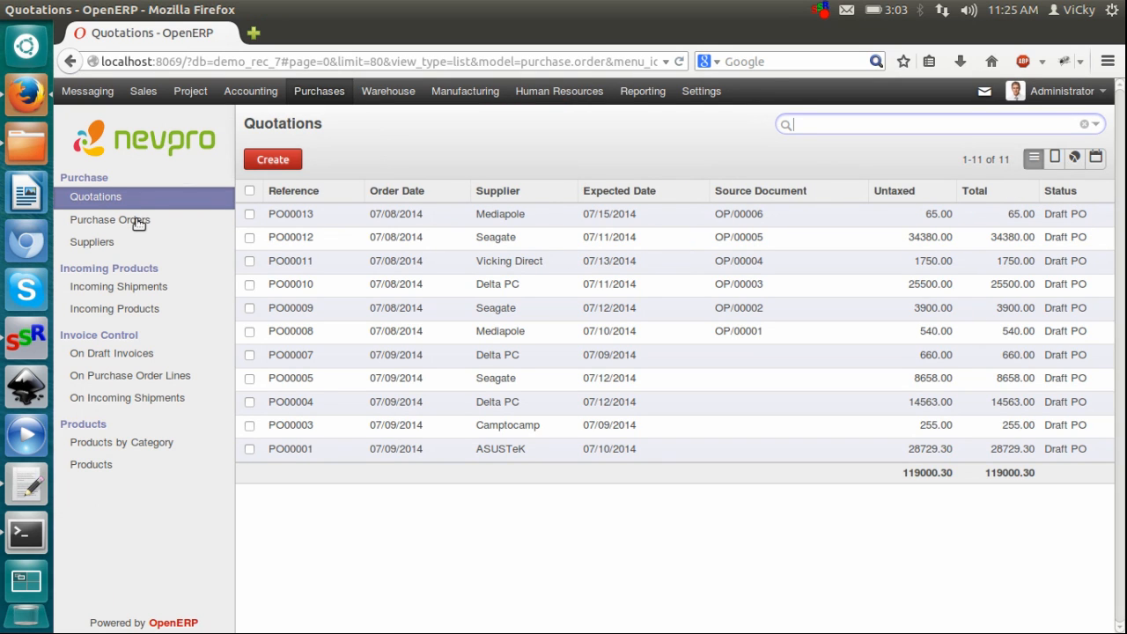
left_click(138, 222)
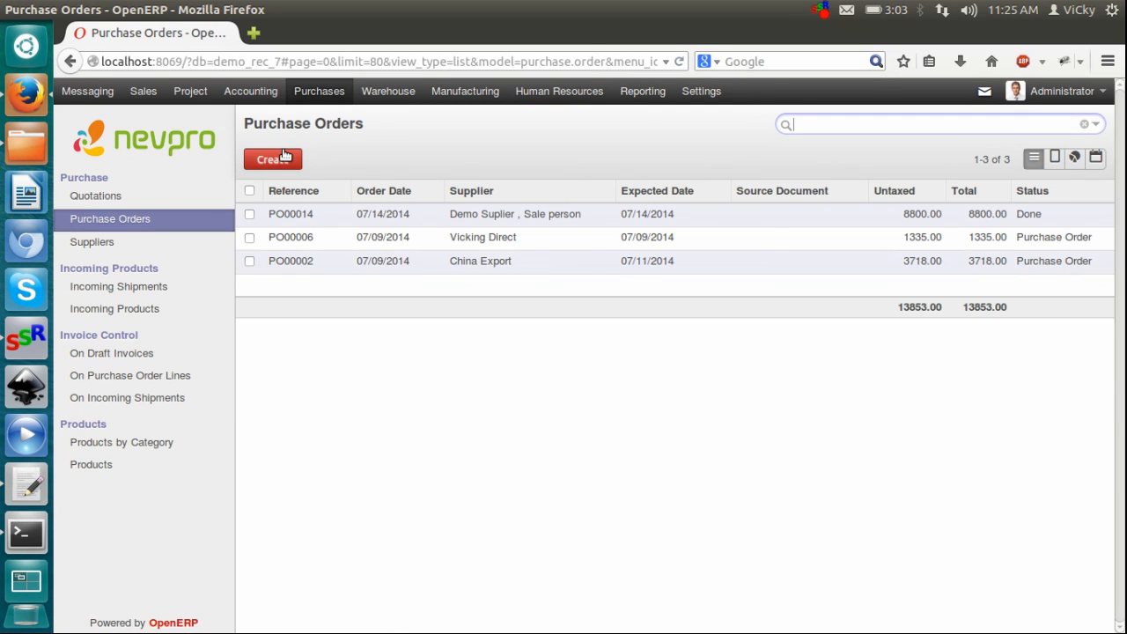
left_click(284, 161)
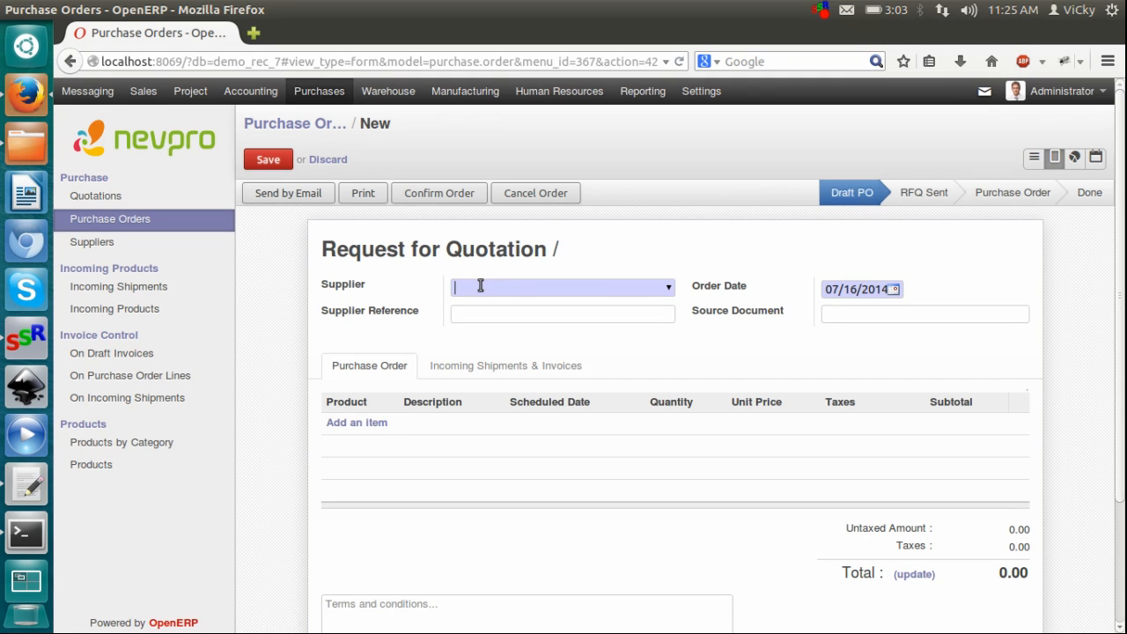
type("s")
key("BackSpace")
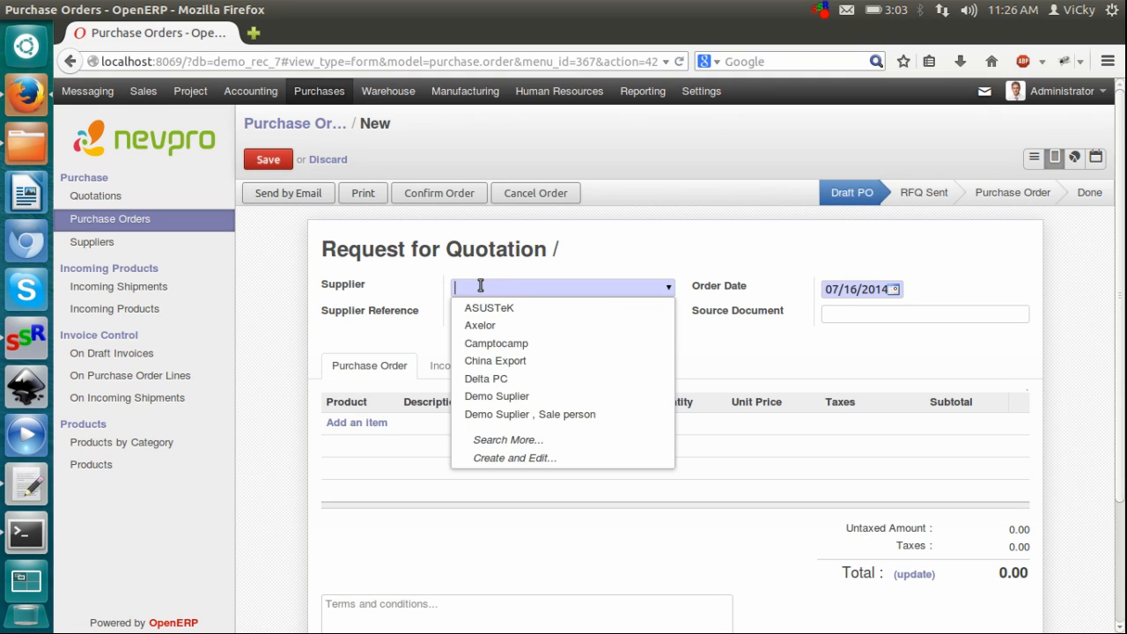
type("sa")
key("Down")
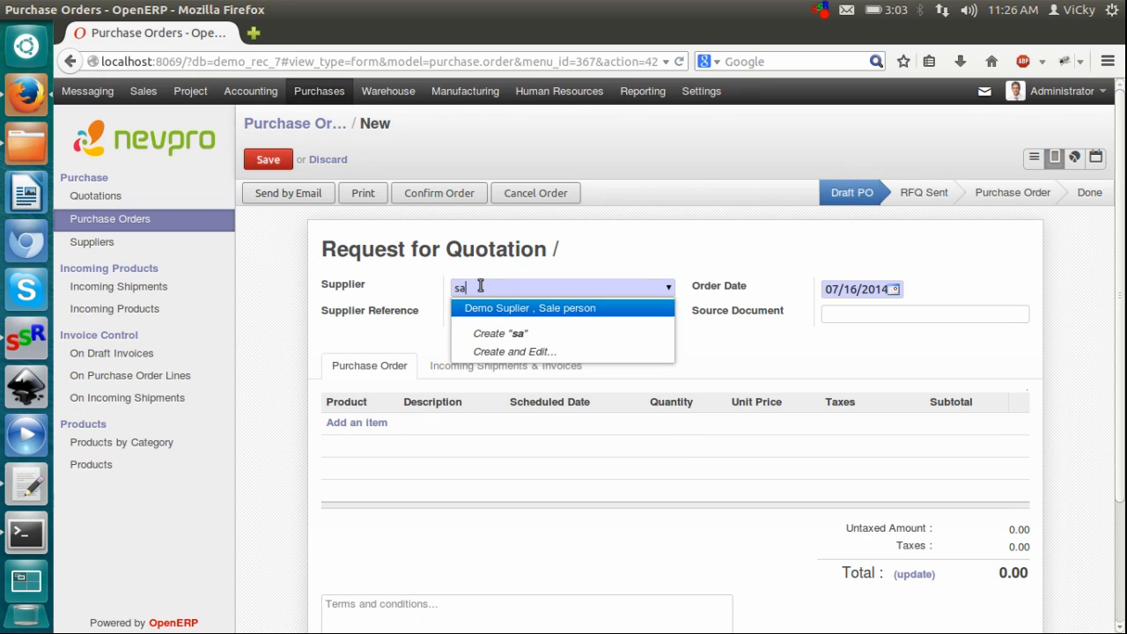
key("Return")
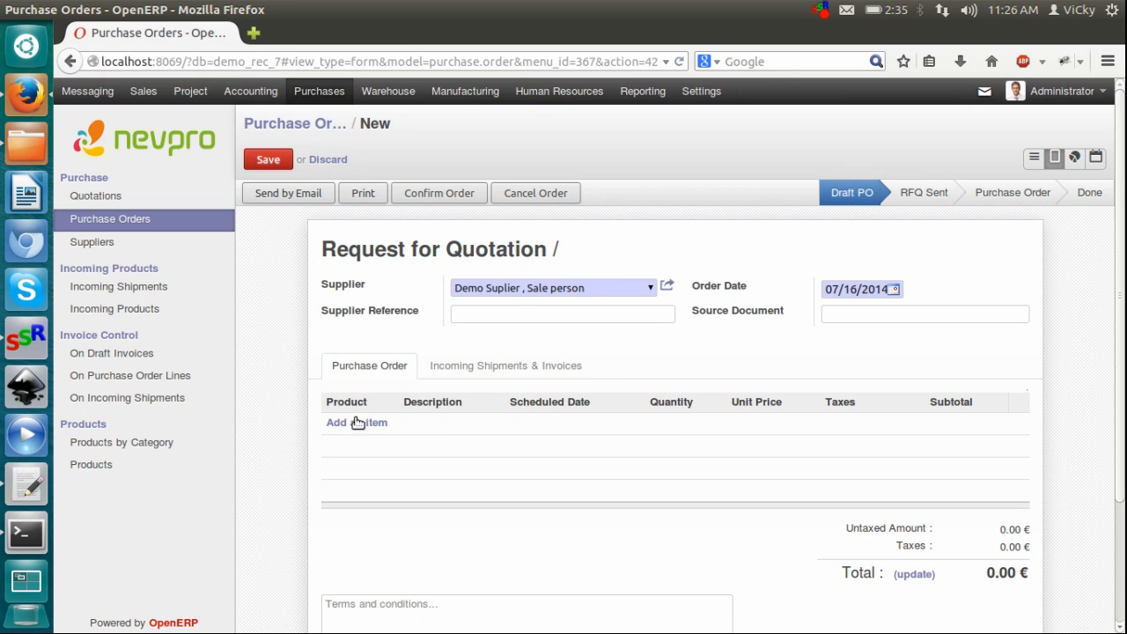
Add the product "[LCD15] 15" LCD Monitor" as a line of the purchase order and confirm the order.
left_click(361, 424)
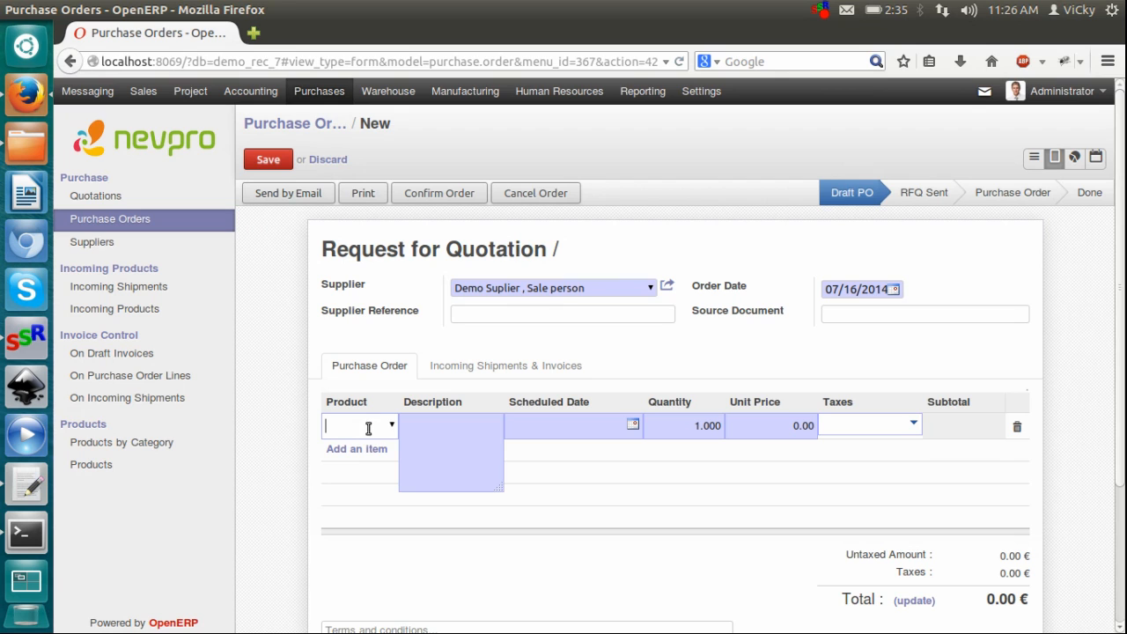
type("m")
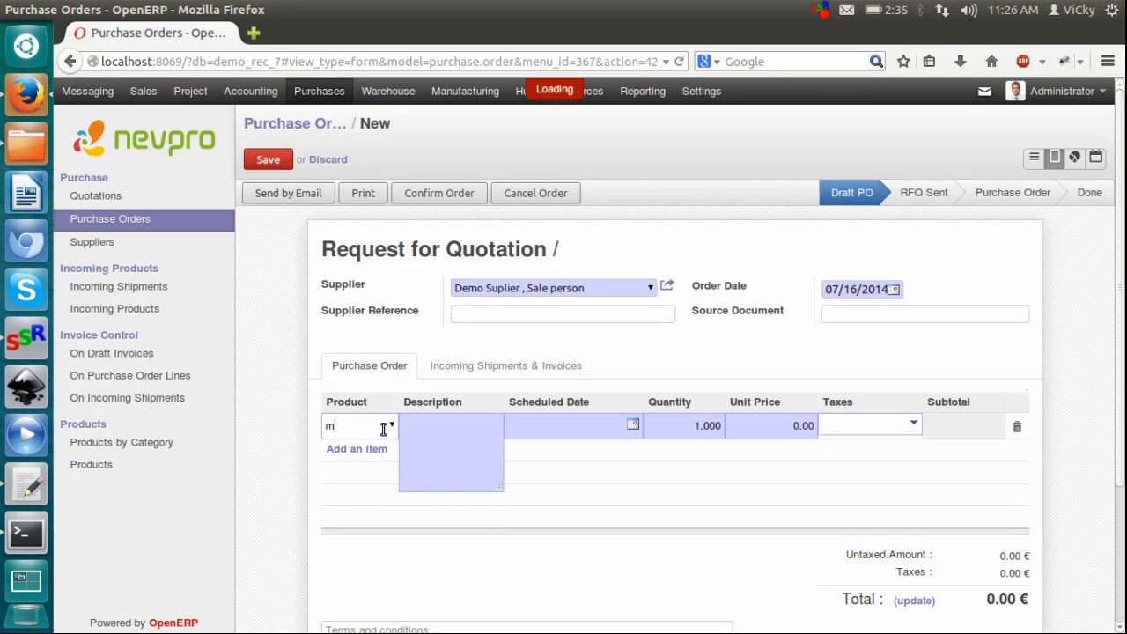
type("o")
key("Down")
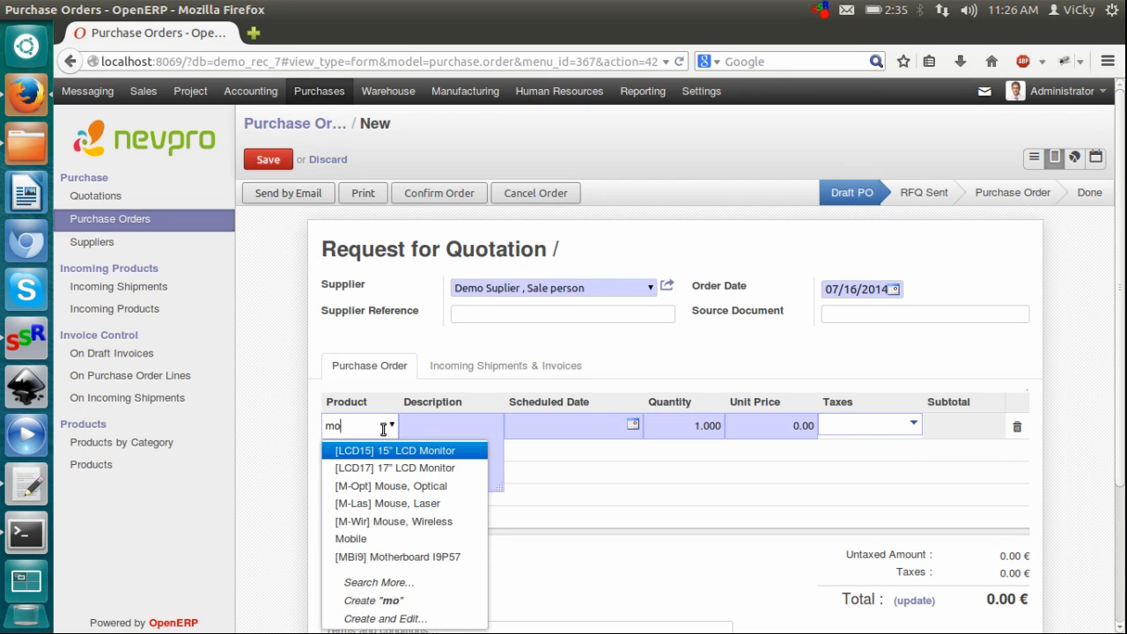
key("Return")
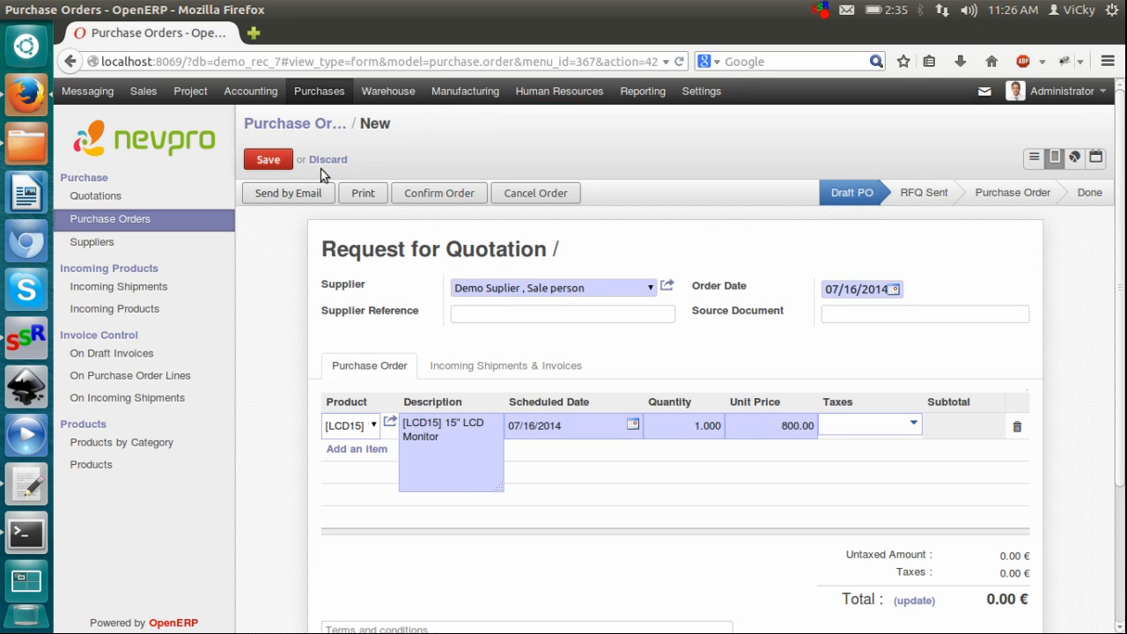
left_click(421, 195)
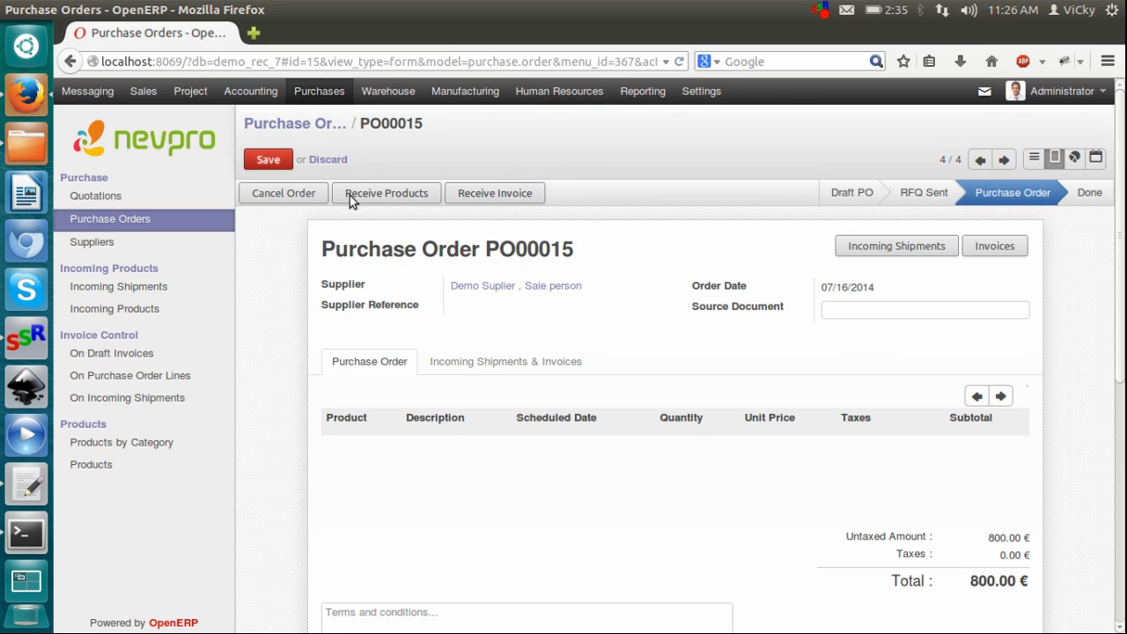
Open the Accounting module in a separate browser tab and display its Supplier Invoices list.
right_click(254, 94)
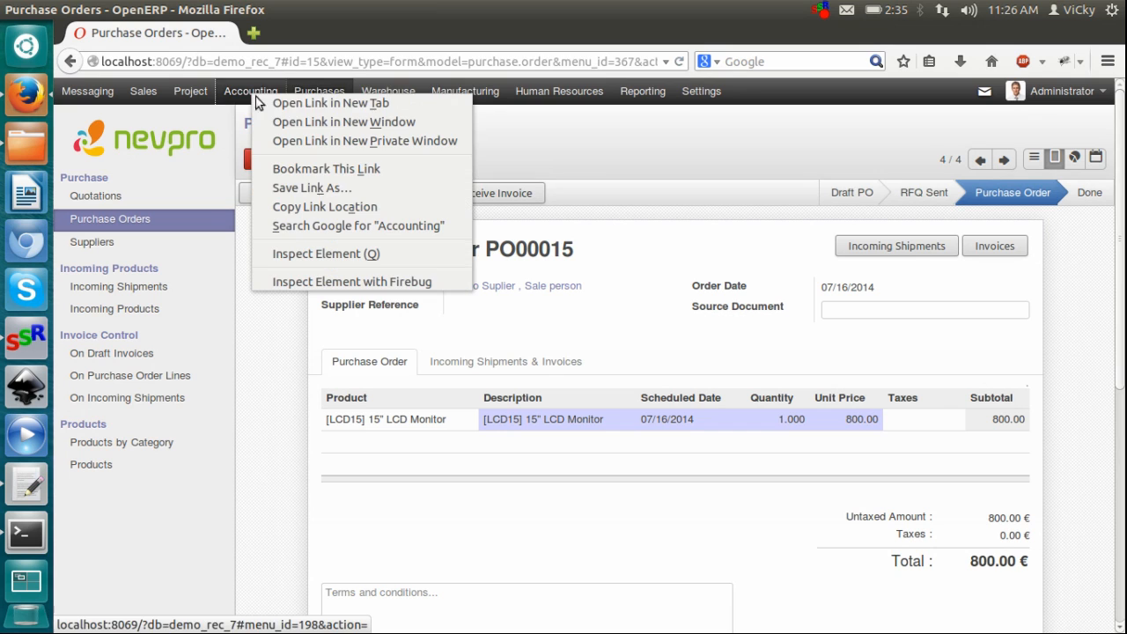
left_click(275, 107)
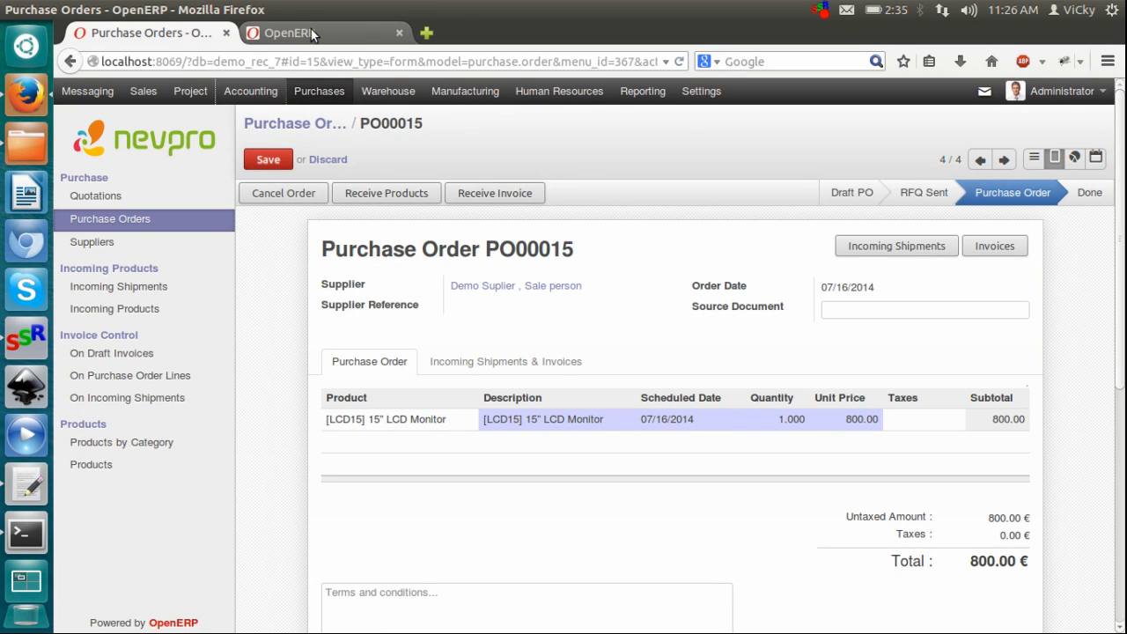
left_click(313, 33)
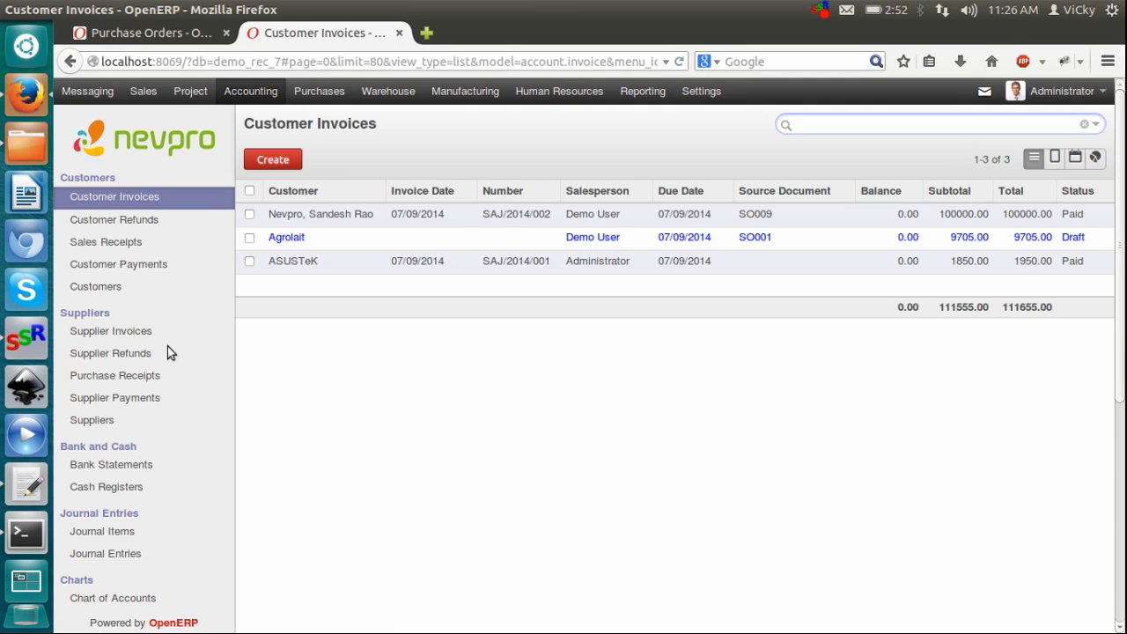
left_click(147, 333)
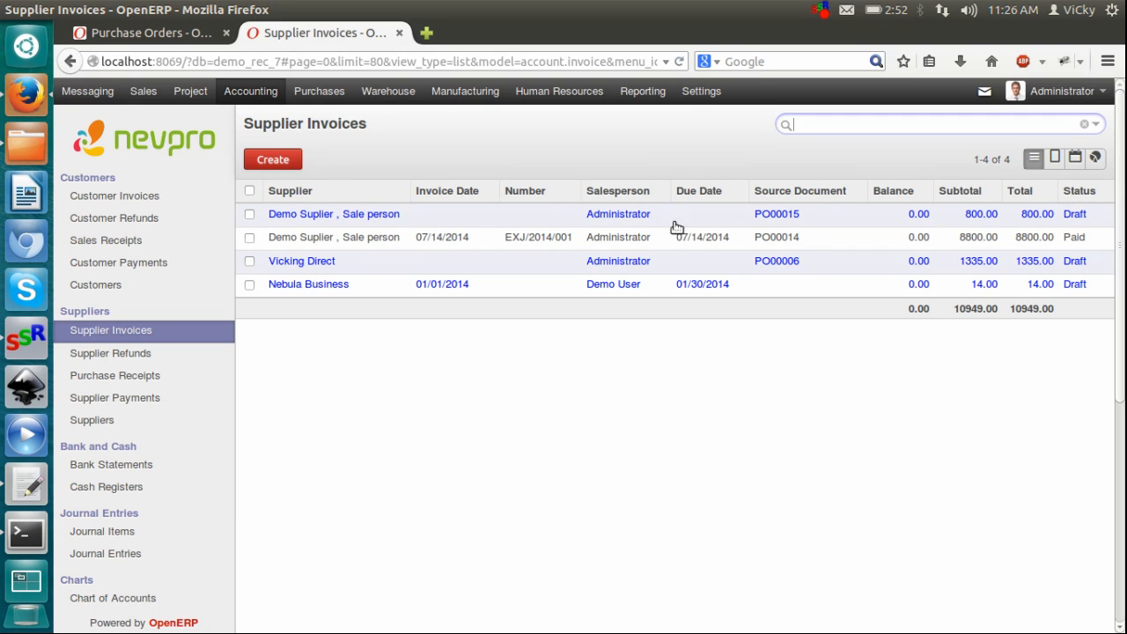
Compare purchase order PO00015 with the entries in the Supplier Invoices list.
left_click(156, 35)
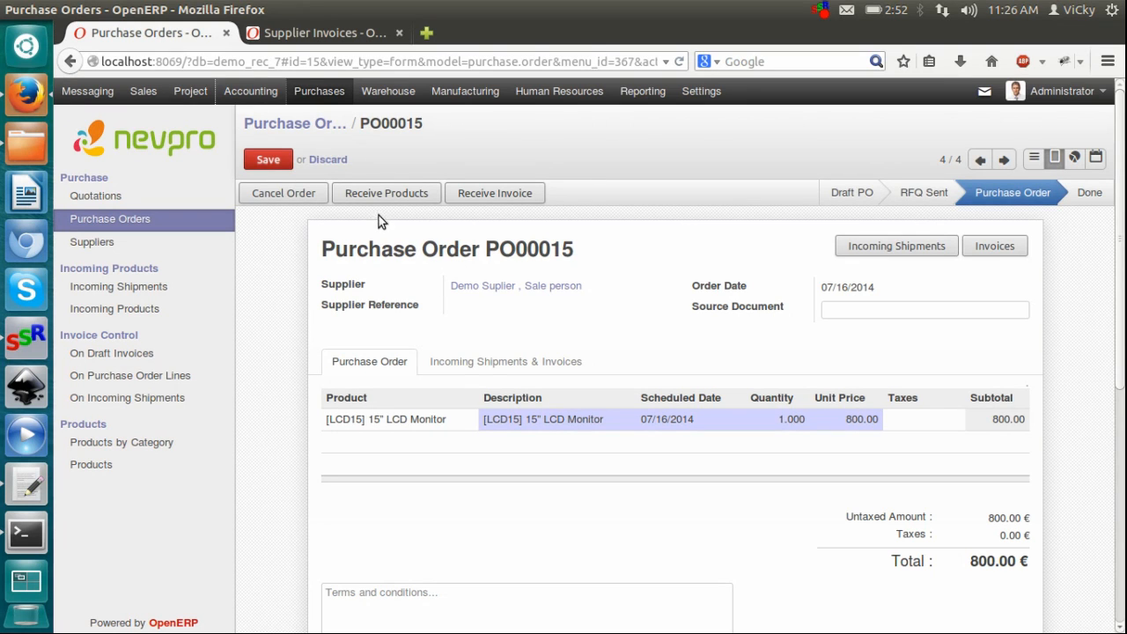
left_click(336, 32)
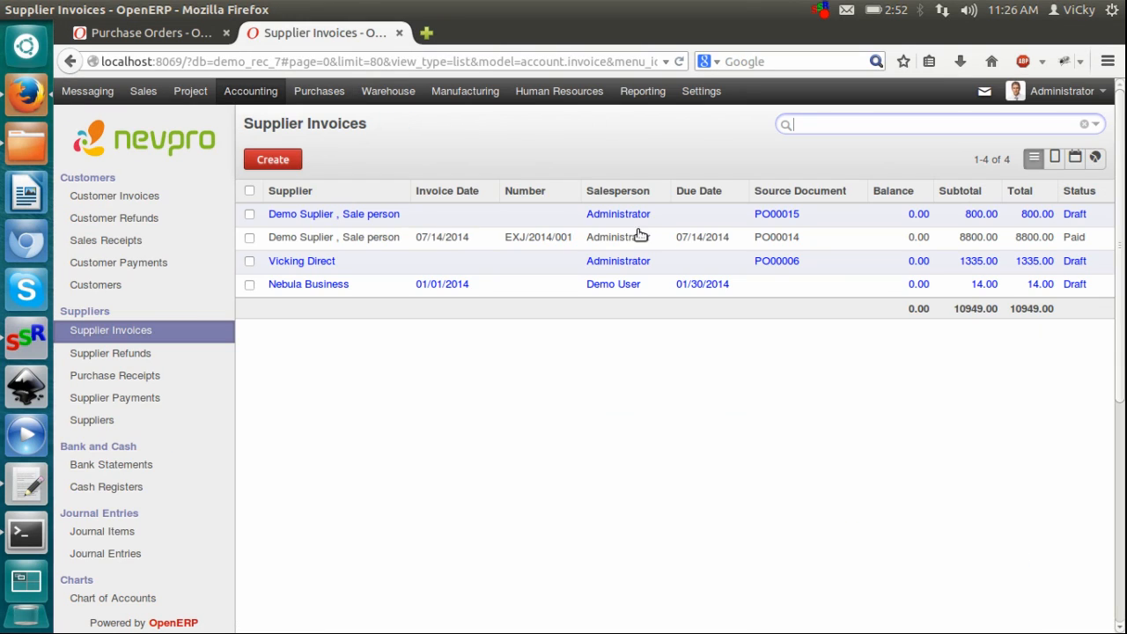
left_click(148, 34)
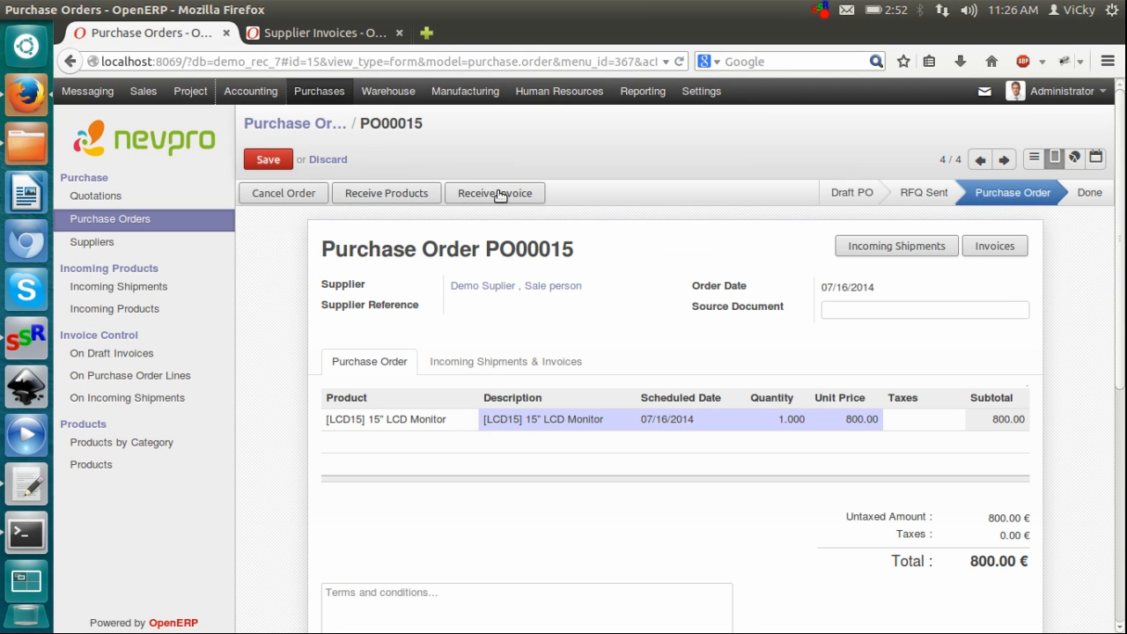
left_click(343, 37)
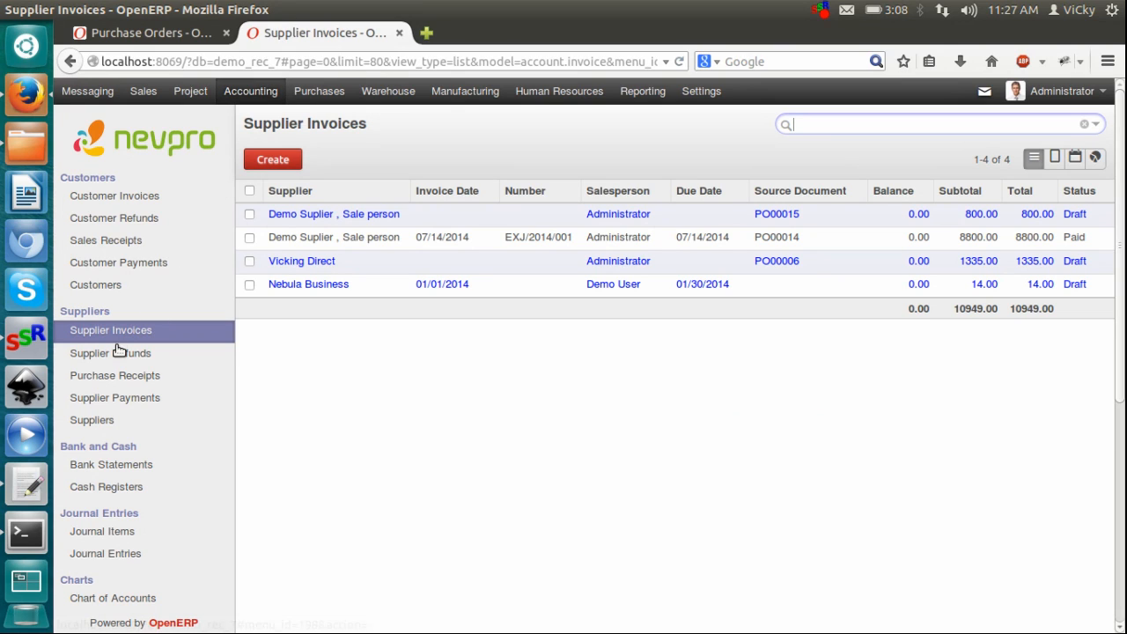
Open the draft supplier invoice for PO00015 and display Journal Entries in another browser tab.
left_click(652, 217)
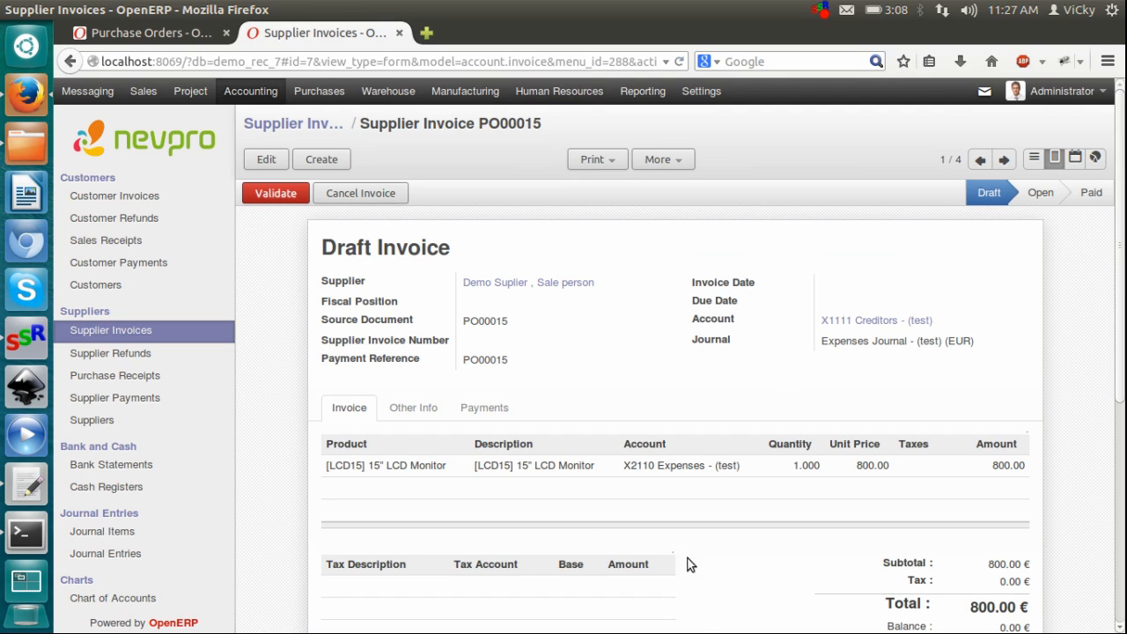
right_click(123, 553)
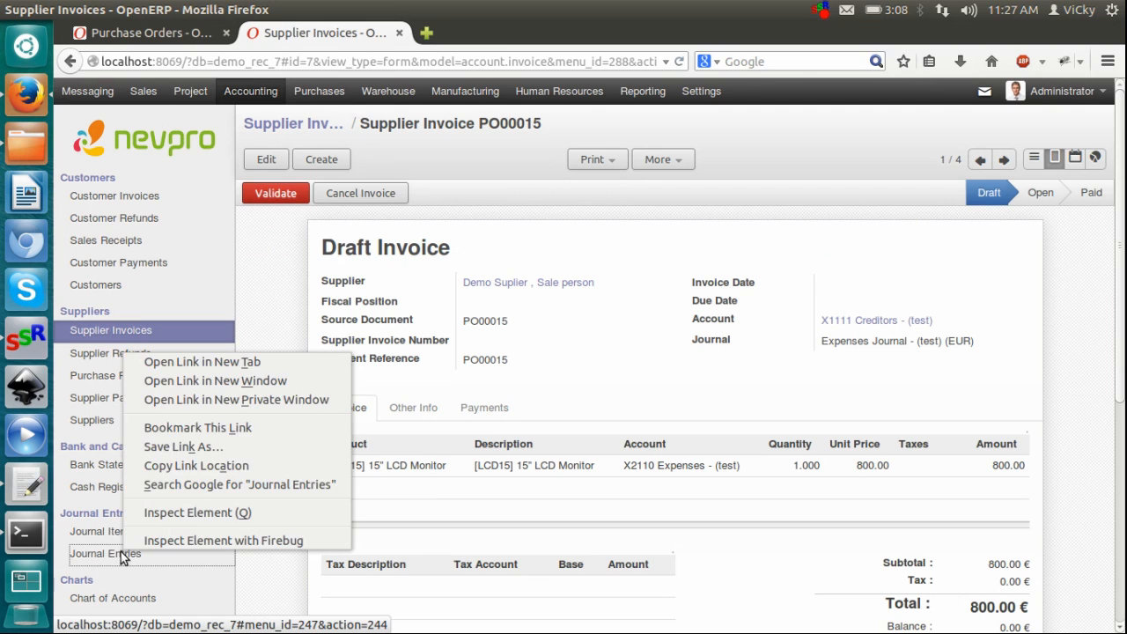
left_click(211, 366)
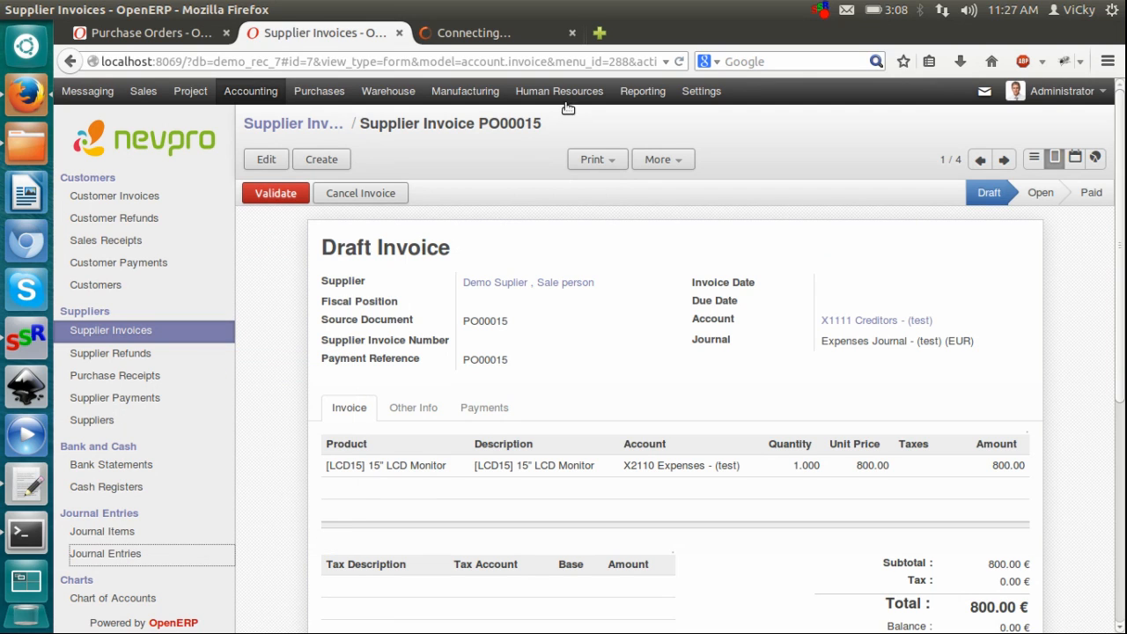
left_click(493, 33)
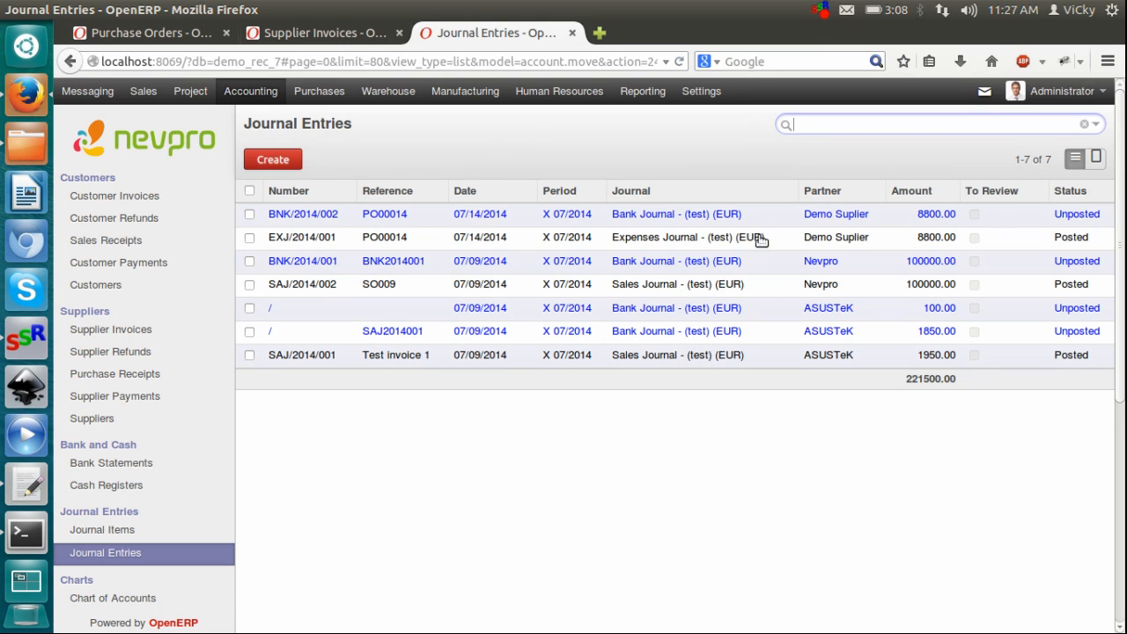
Validate the draft supplier invoice for PO00015 and refresh the Journal Entries list.
left_click(326, 34)
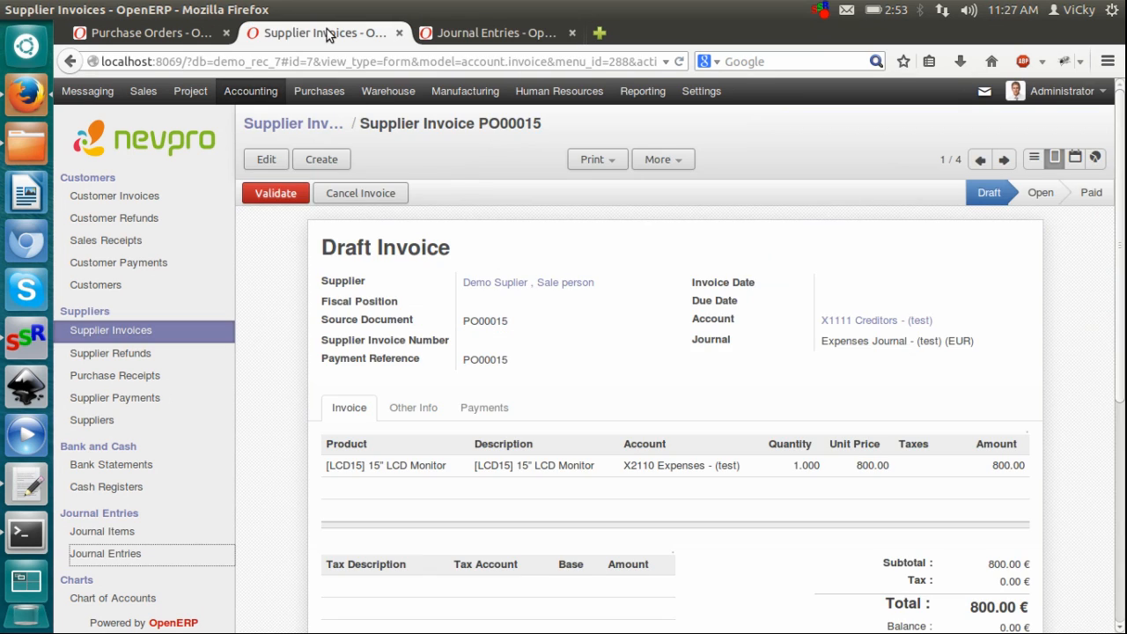
left_click(276, 195)
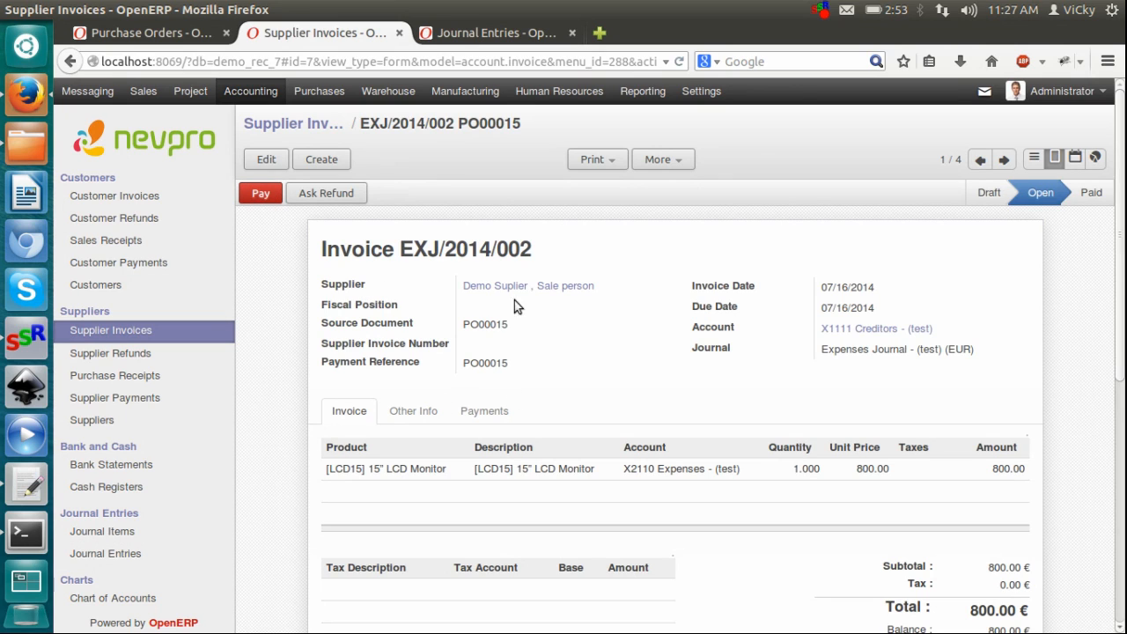
left_click(480, 35)
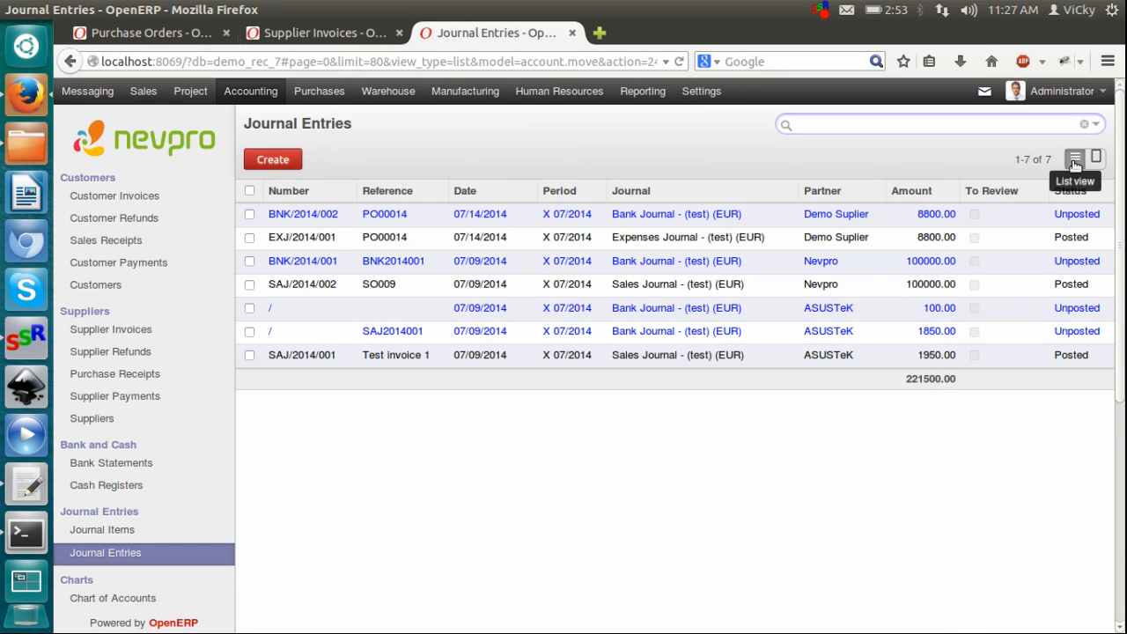
left_click(1075, 164)
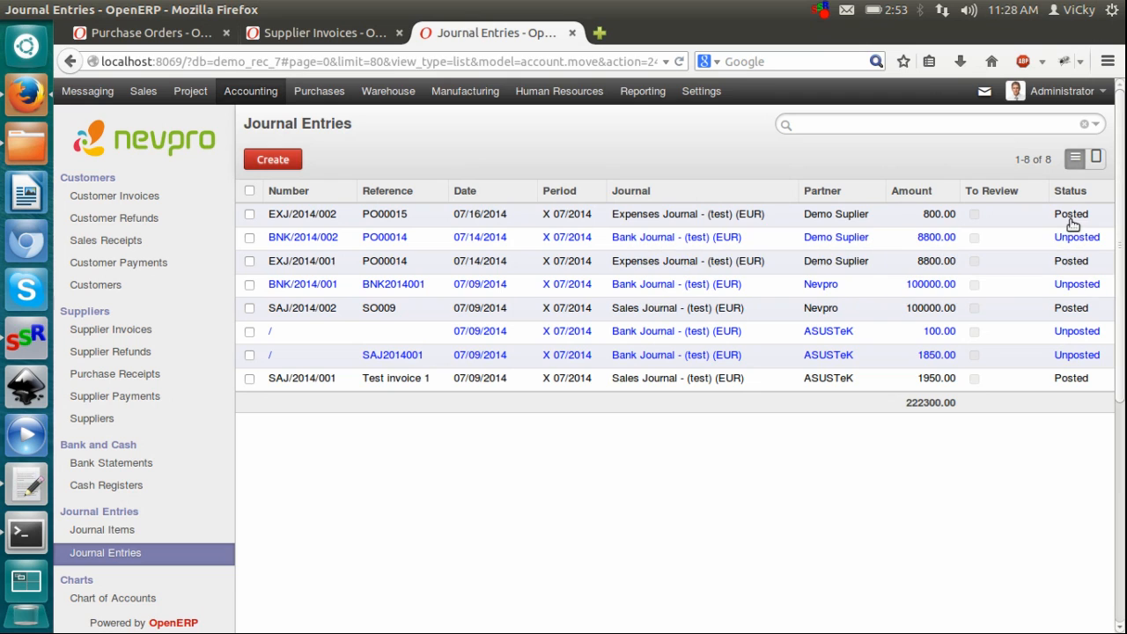
Examine the journal items of the Expenses Journal entry for PO00015, and return to the Journal Entries list.
left_click(868, 217)
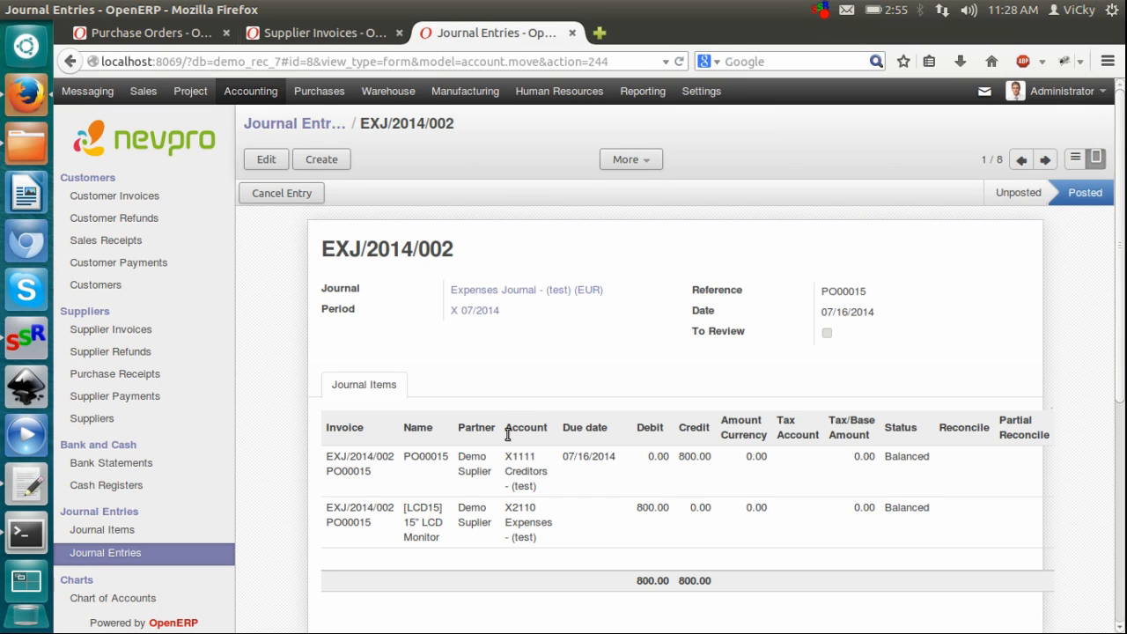
left_click_drag(459, 456, 482, 476)
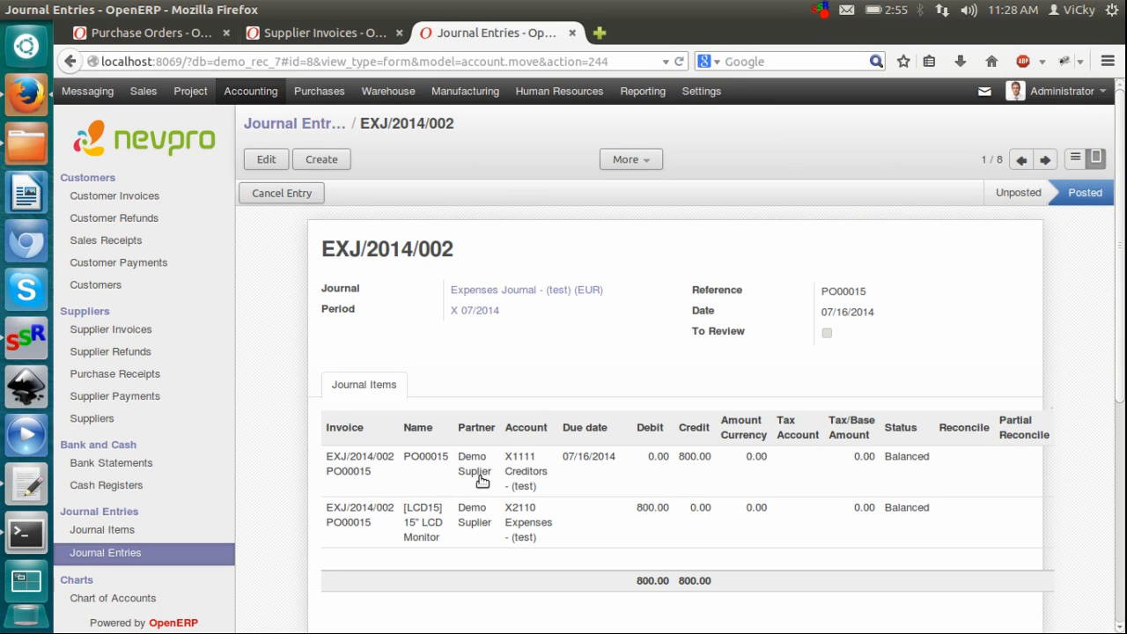
left_click(541, 486)
left_click(131, 557)
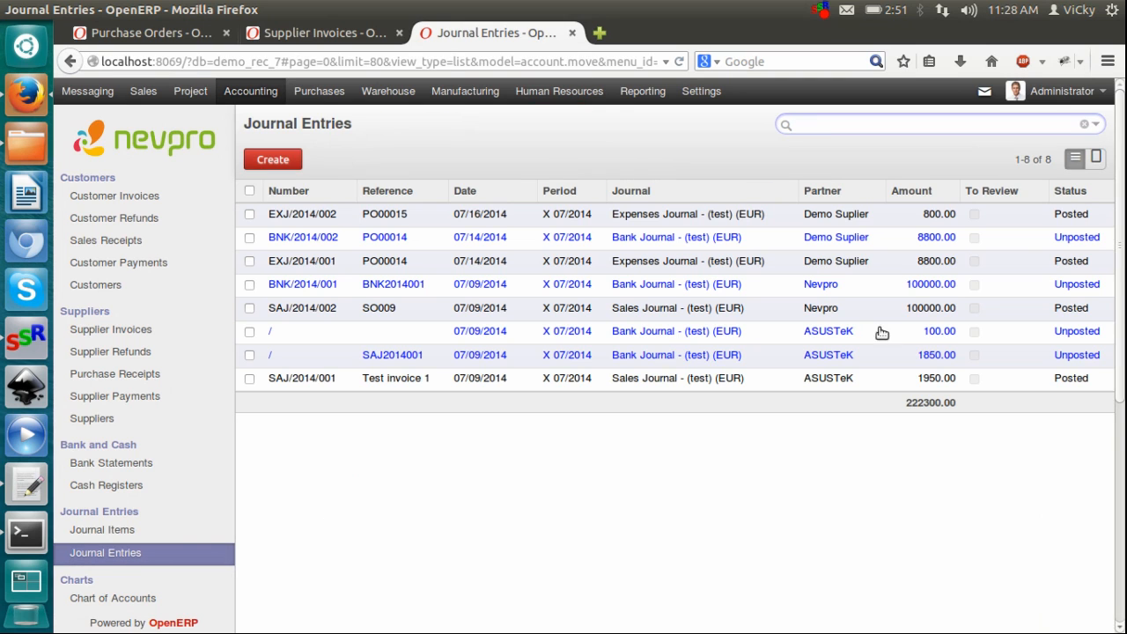
Pay the open supplier invoice for PO00015 with "Cash Journal - (test) (EUR)" as the payment method.
left_click(315, 35)
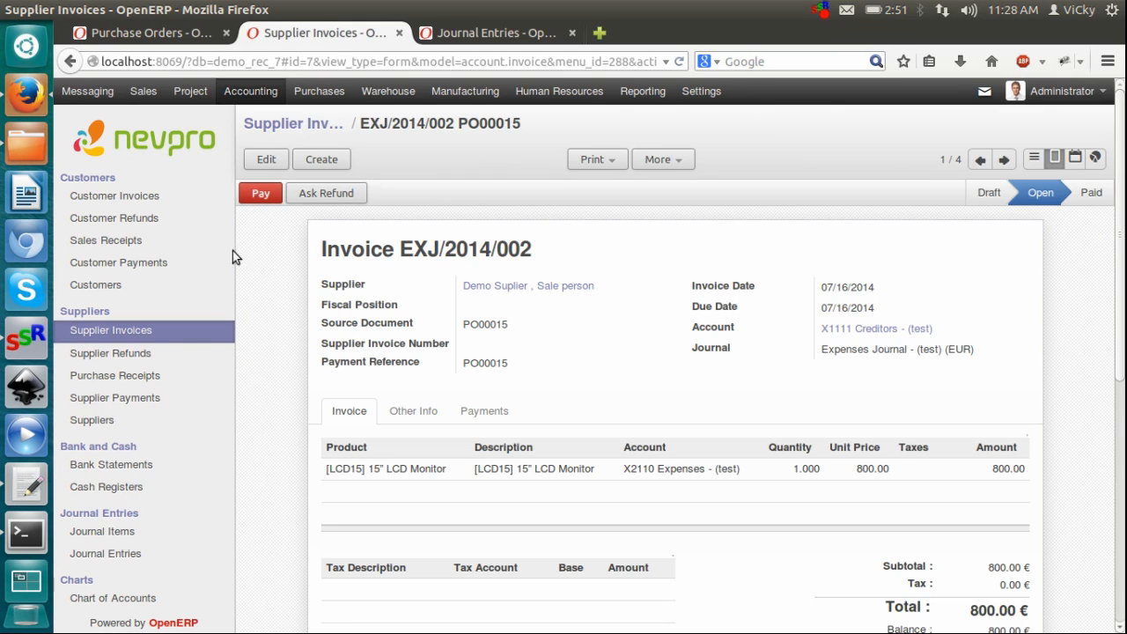
left_click(130, 336)
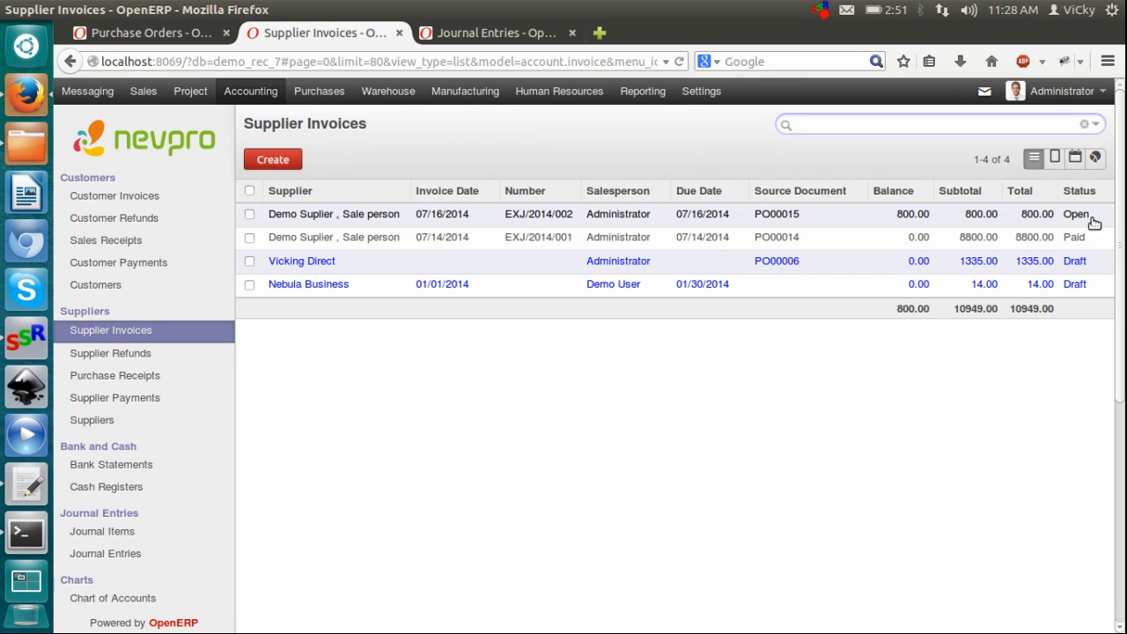
left_click(619, 215)
left_click(252, 194)
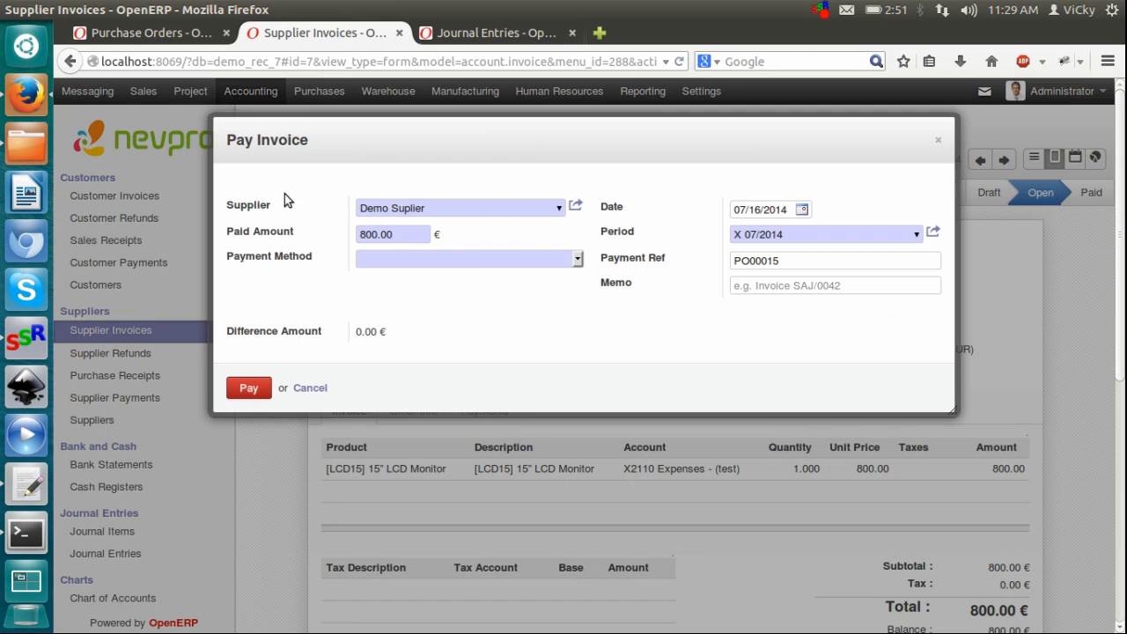
left_click(469, 259)
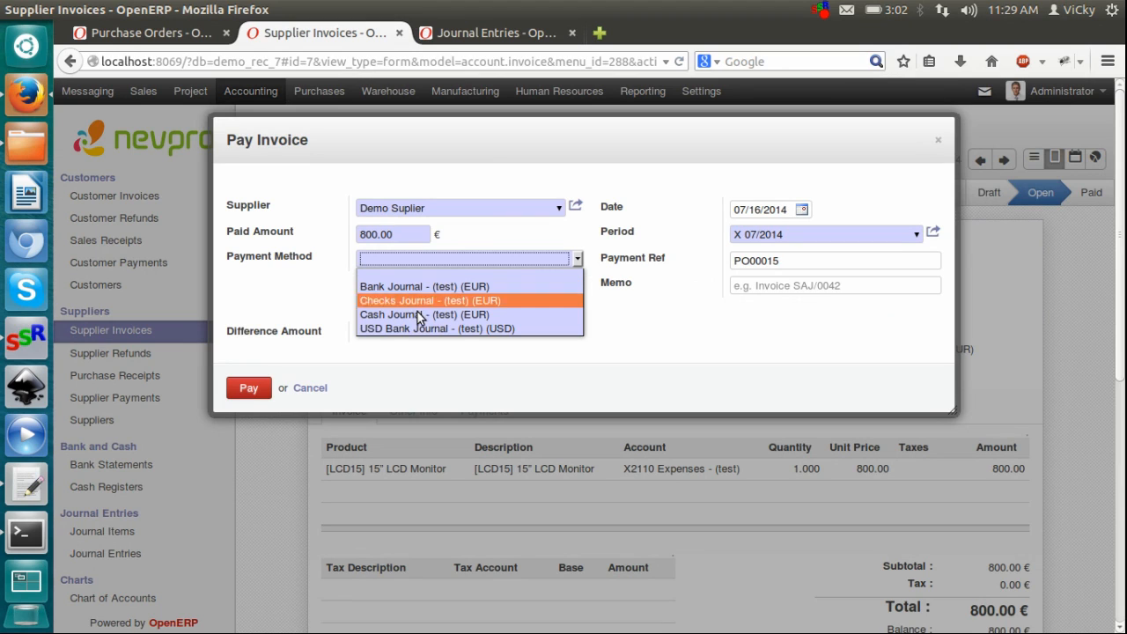
left_click(418, 314)
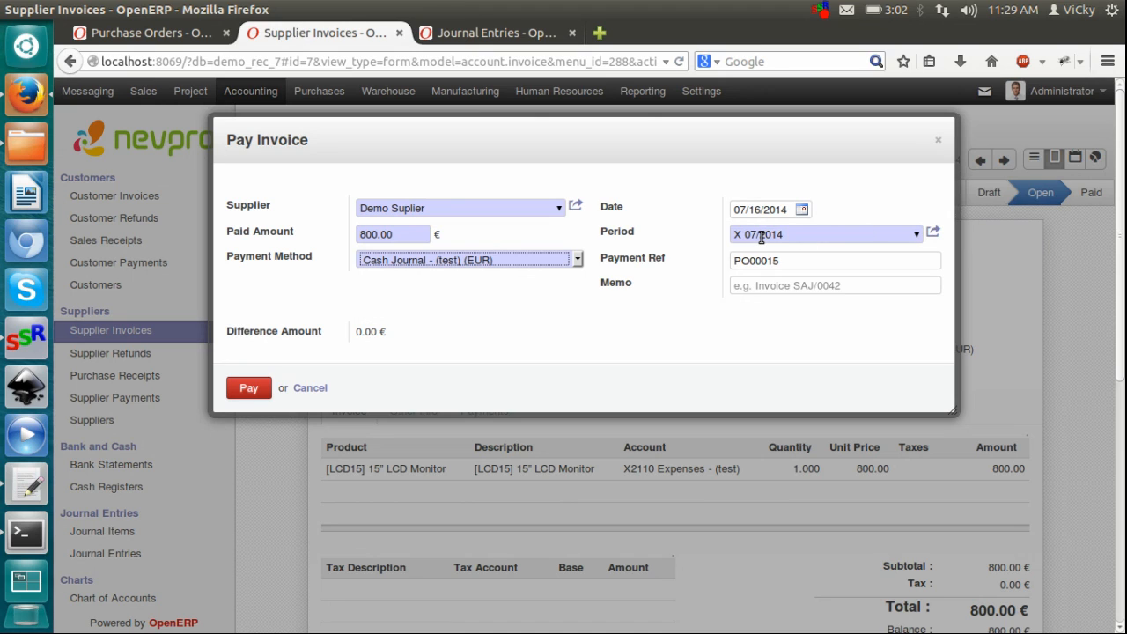
double_click(796, 234)
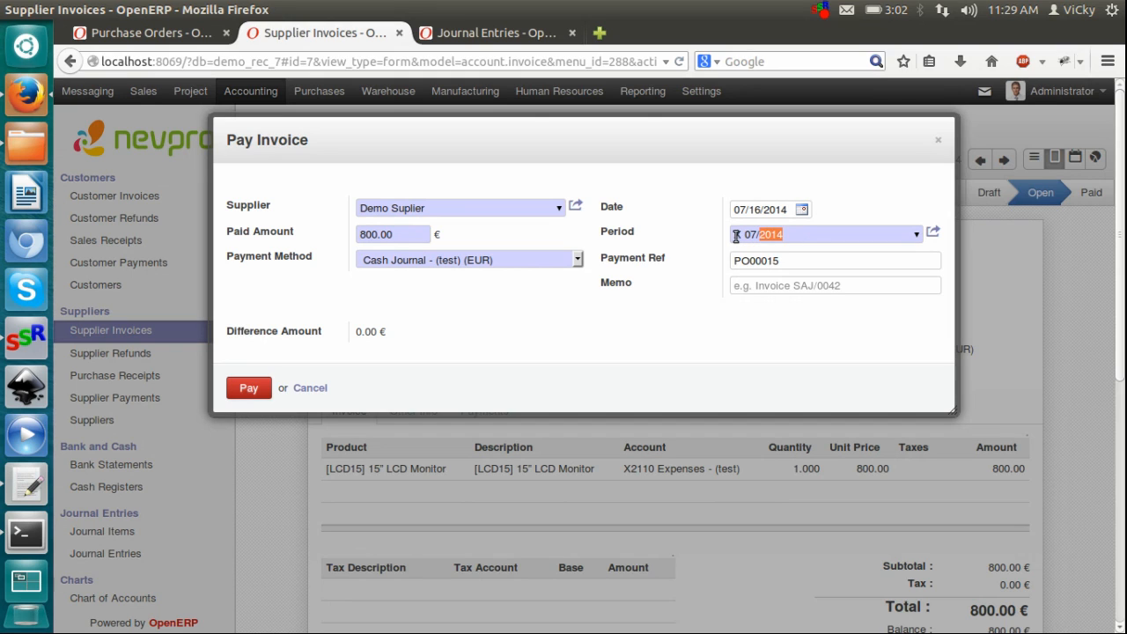
double_click(755, 236)
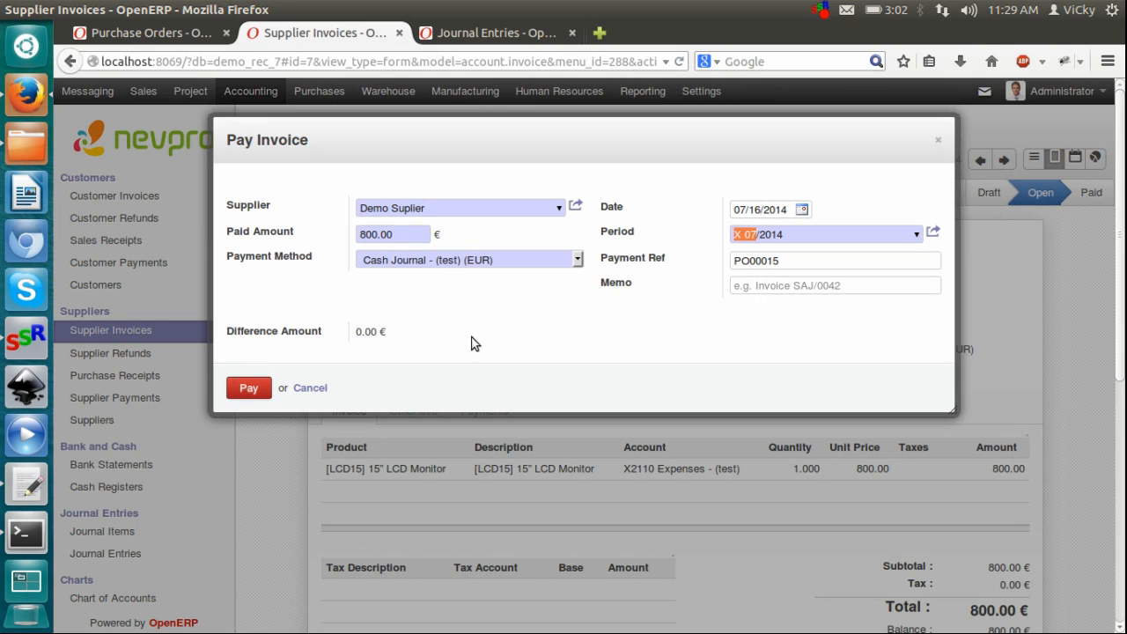
left_click(249, 388)
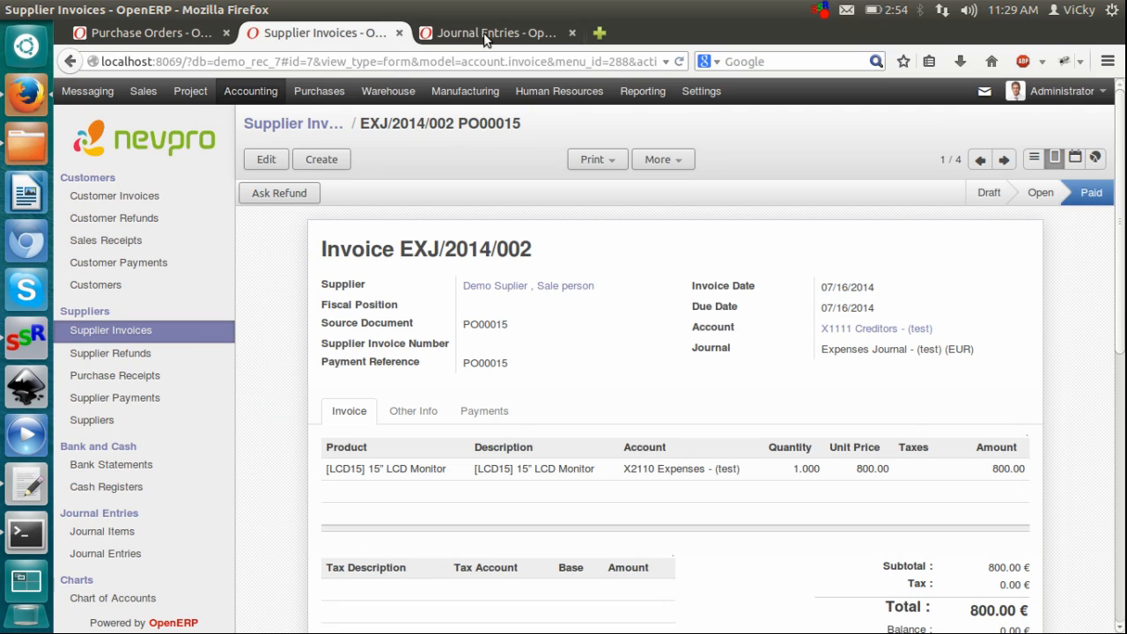
Check the PO00015 payment in Supplier Payments and in the refreshed Journal Entries list.
left_click(139, 401)
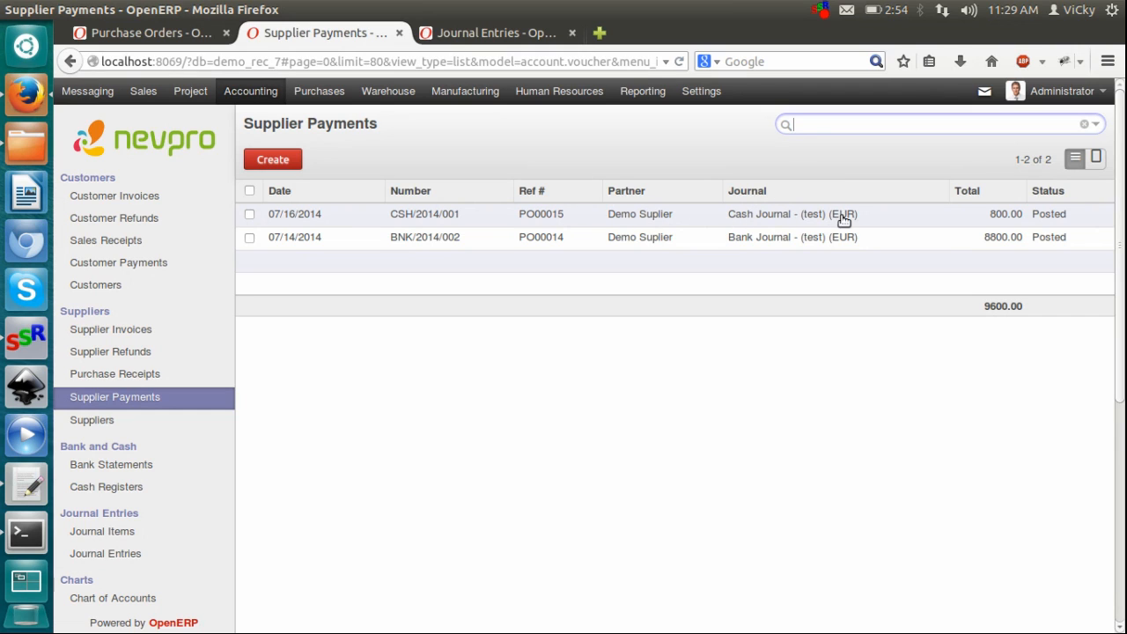
left_click(511, 35)
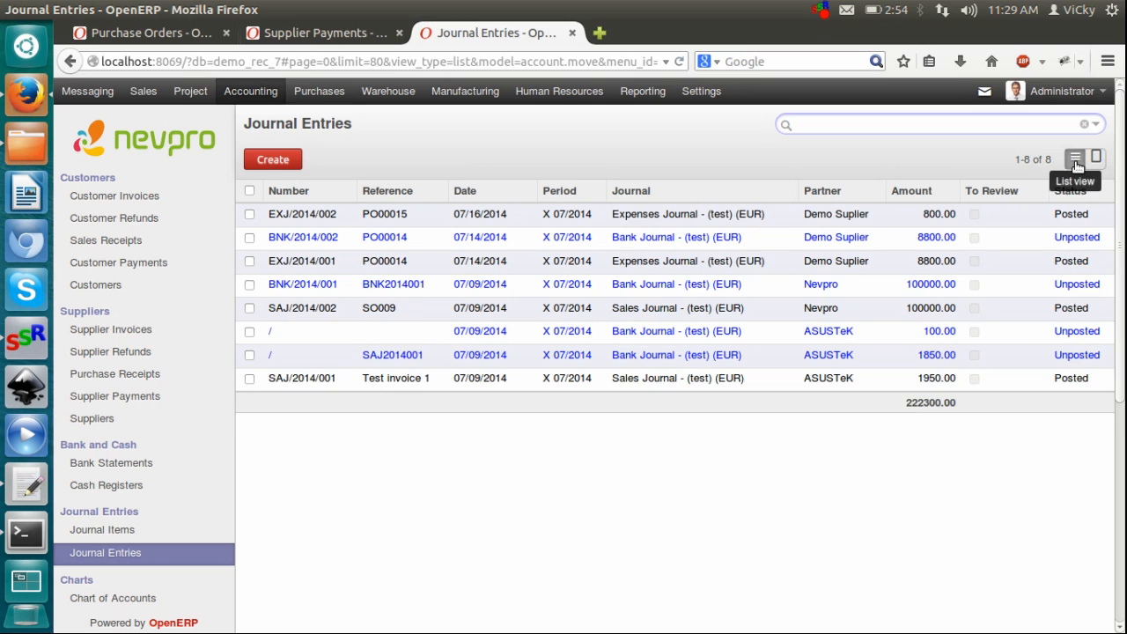
left_click(1076, 163)
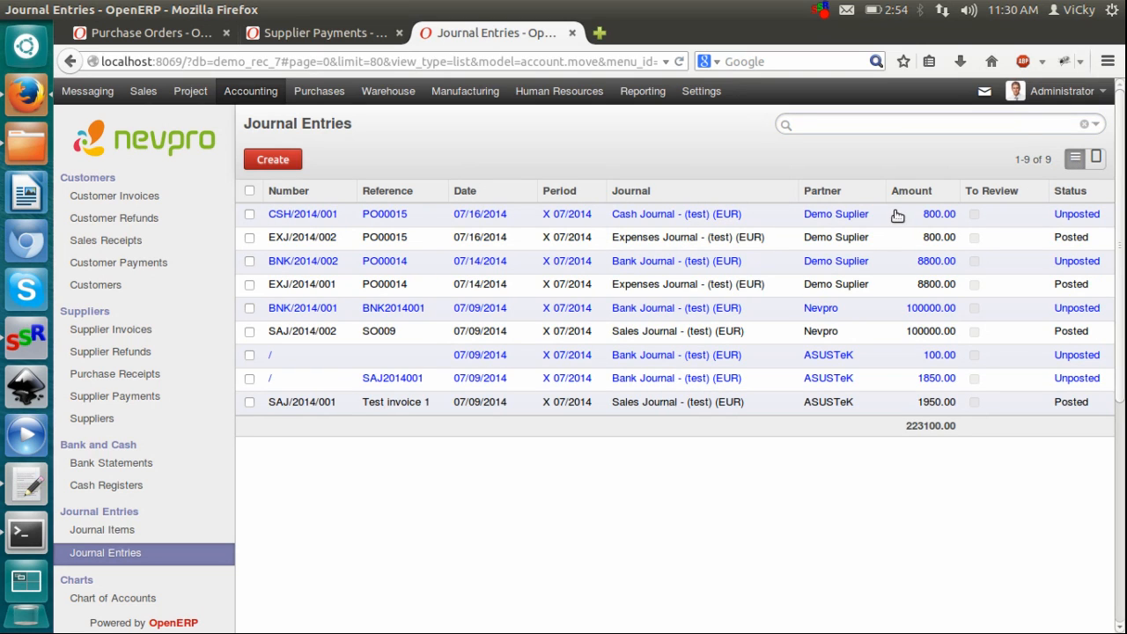
Post the Cash Journal entry for PO00015 and return to the Journal Entries list.
left_click(706, 215)
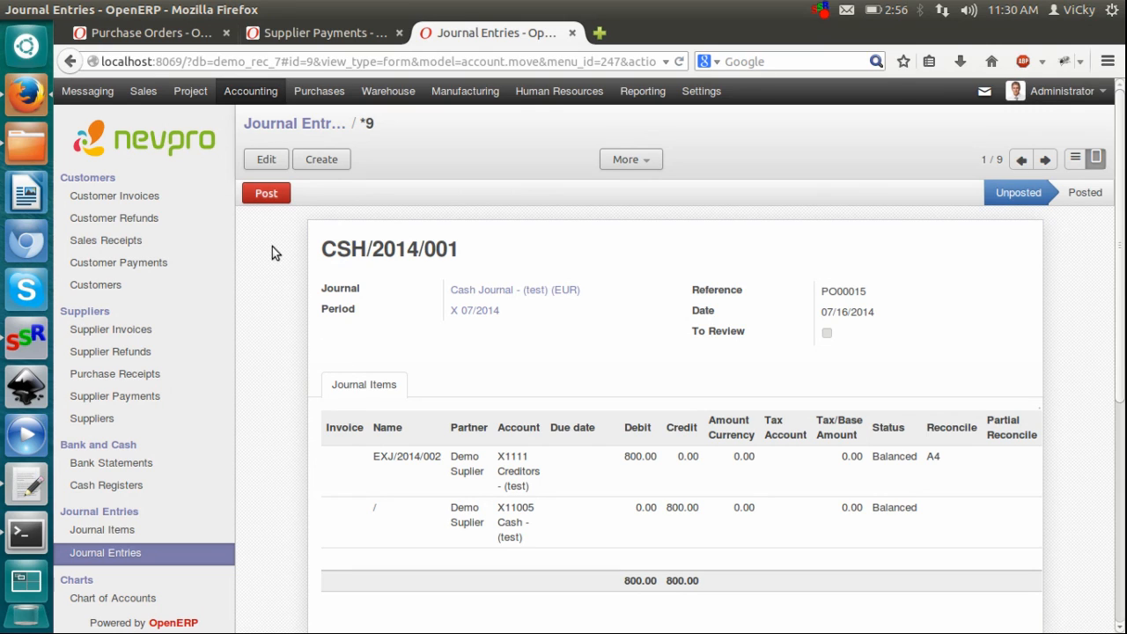
left_click(261, 195)
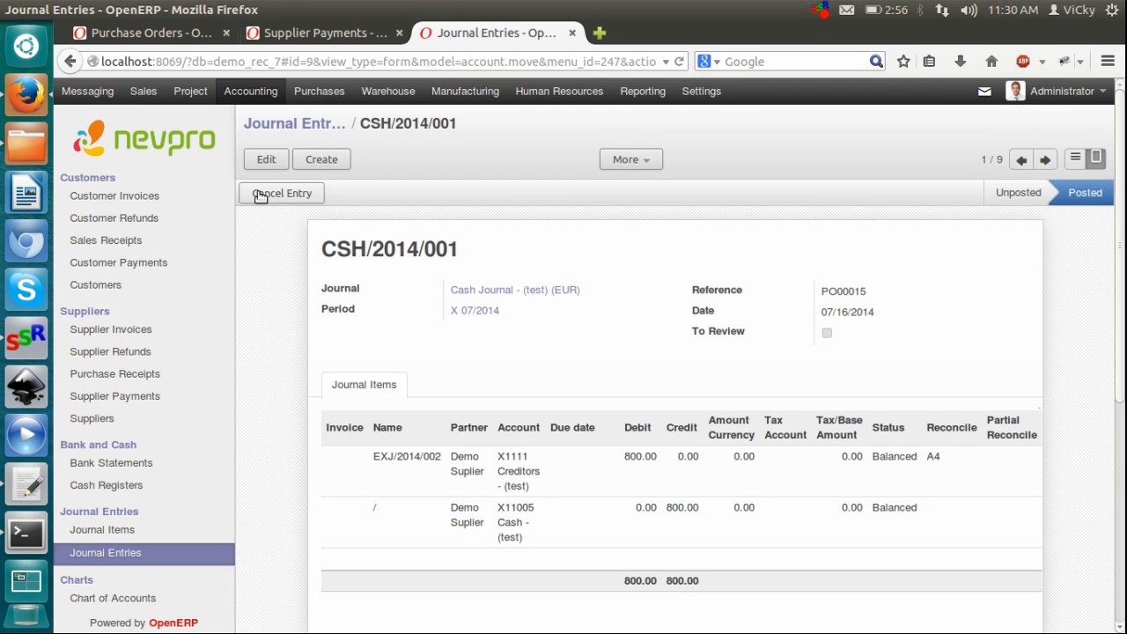
left_click(135, 561)
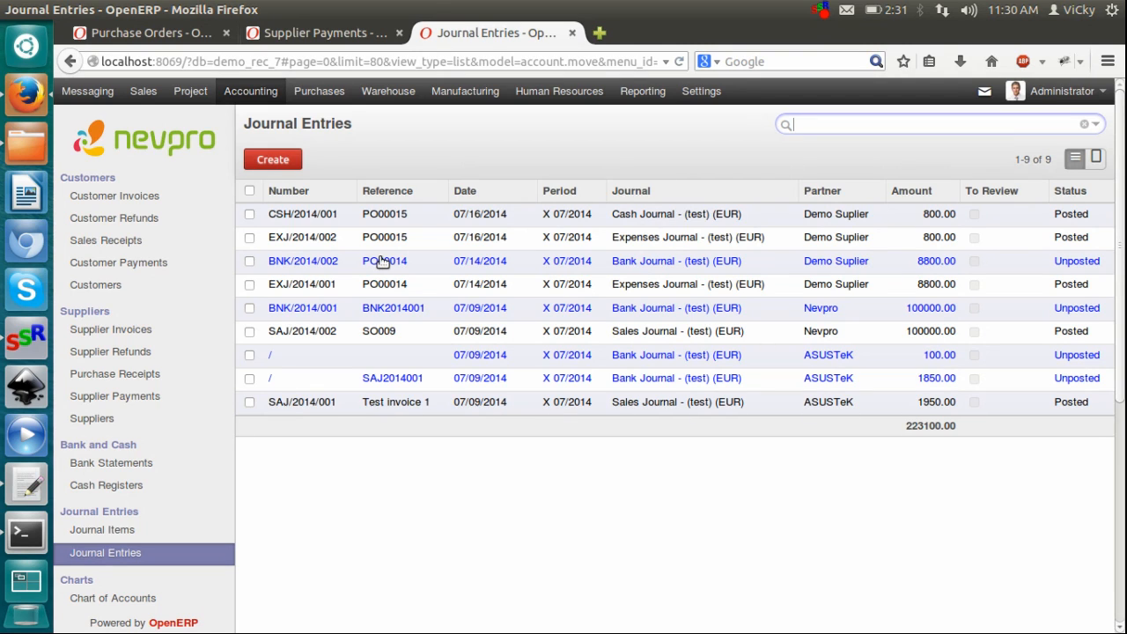
Create a new supplier refund and set its supplier to "Demo Suplier , Sale person".
left_click(117, 356)
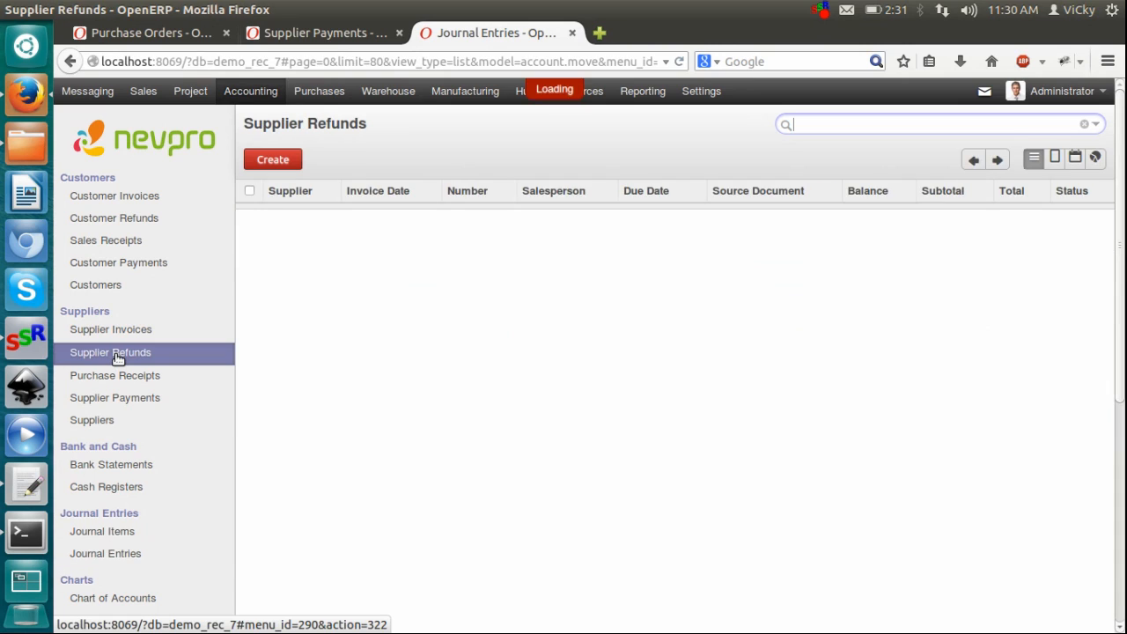
left_click(278, 167)
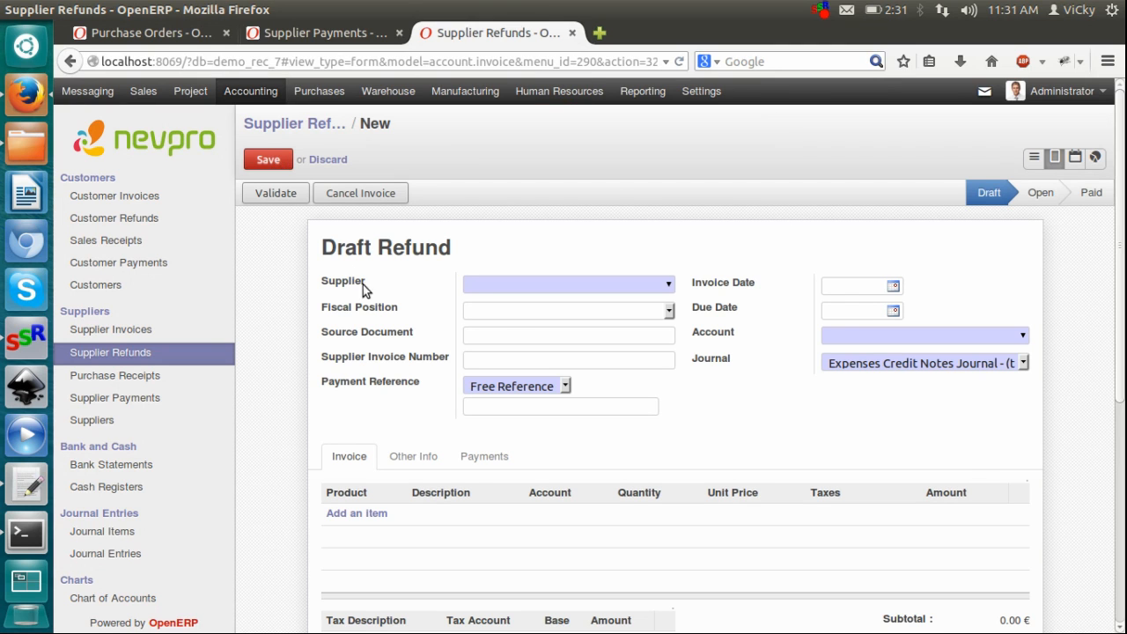
left_click(669, 285)
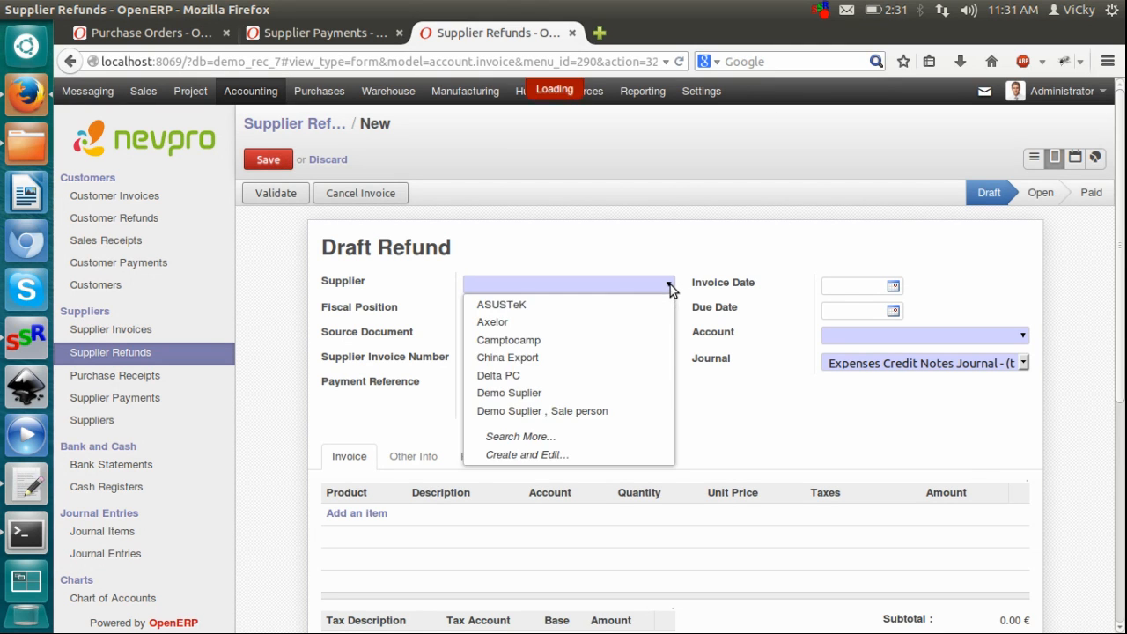
left_click(597, 285)
type("sa")
key("Return")
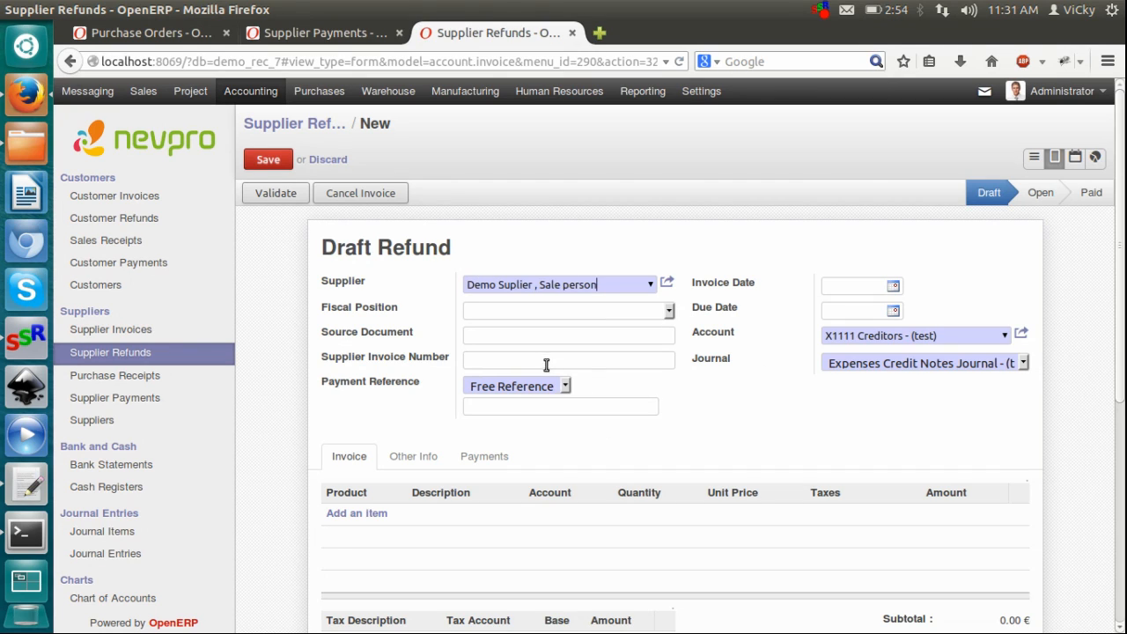
Check the available Fiscal Position and Payment Reference options and the account on the draft refund.
left_click(669, 312)
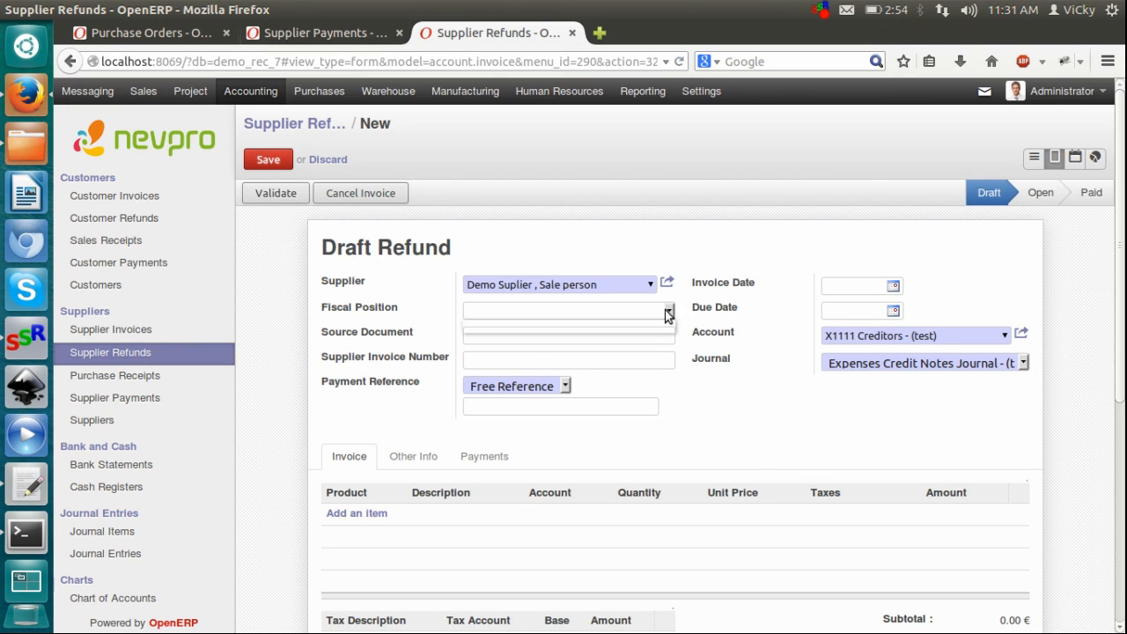
left_click(669, 312)
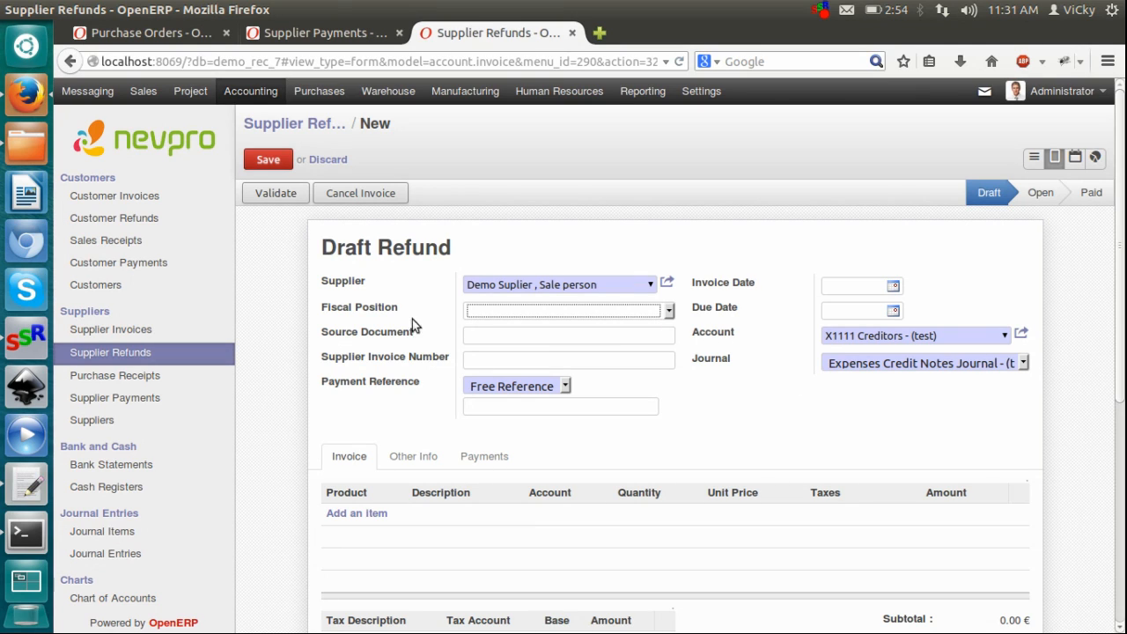
left_click(567, 388)
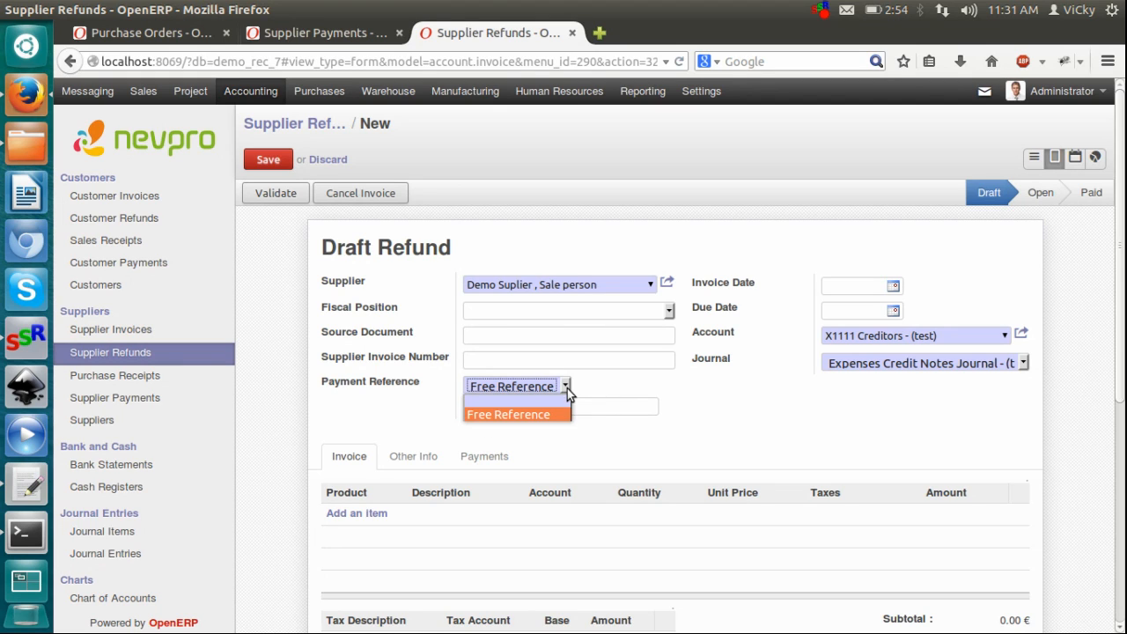
left_click(567, 388)
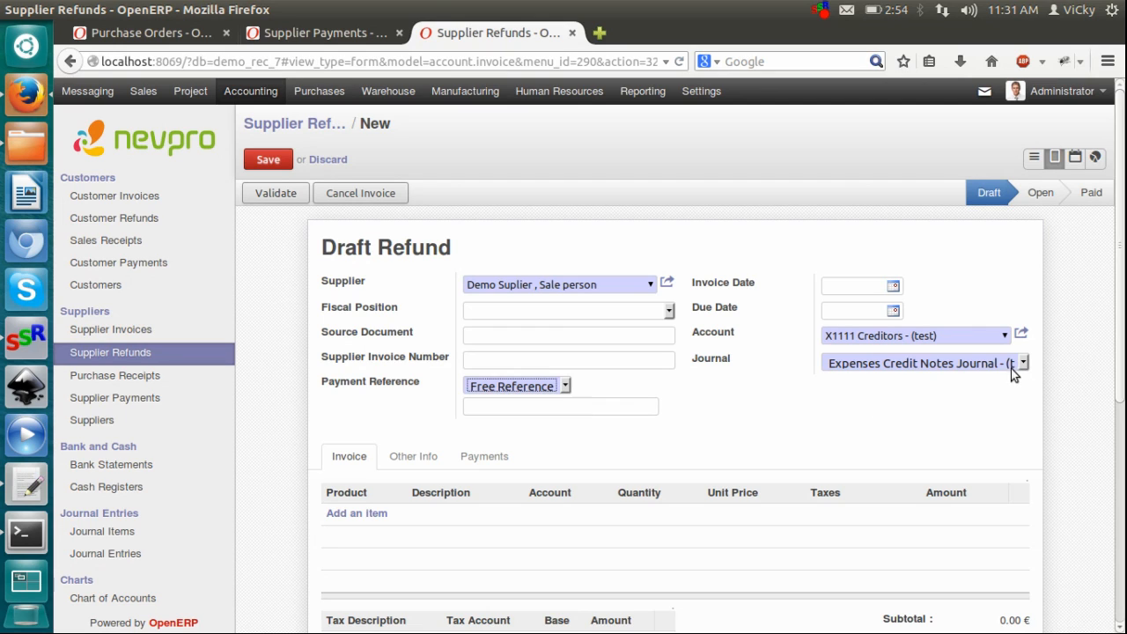
left_click(965, 342)
Add an invoice line for the [LCD17] 17" LCD Monitor to the draft refund.
left_click(367, 517)
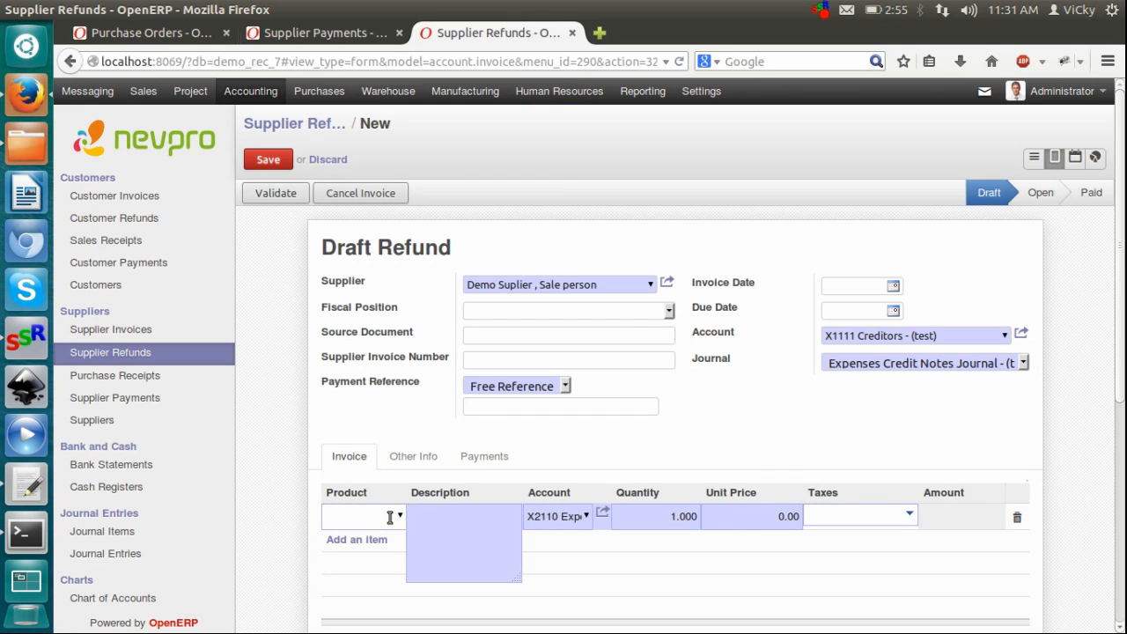
type("pr")
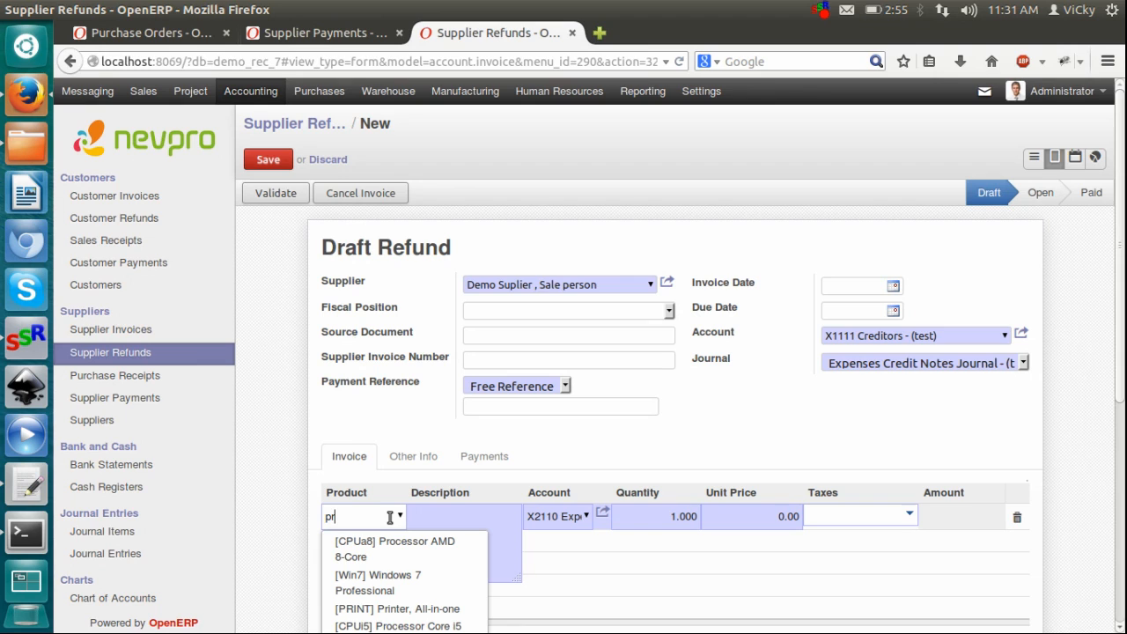
key("BackSpace")
key("BackSpace")
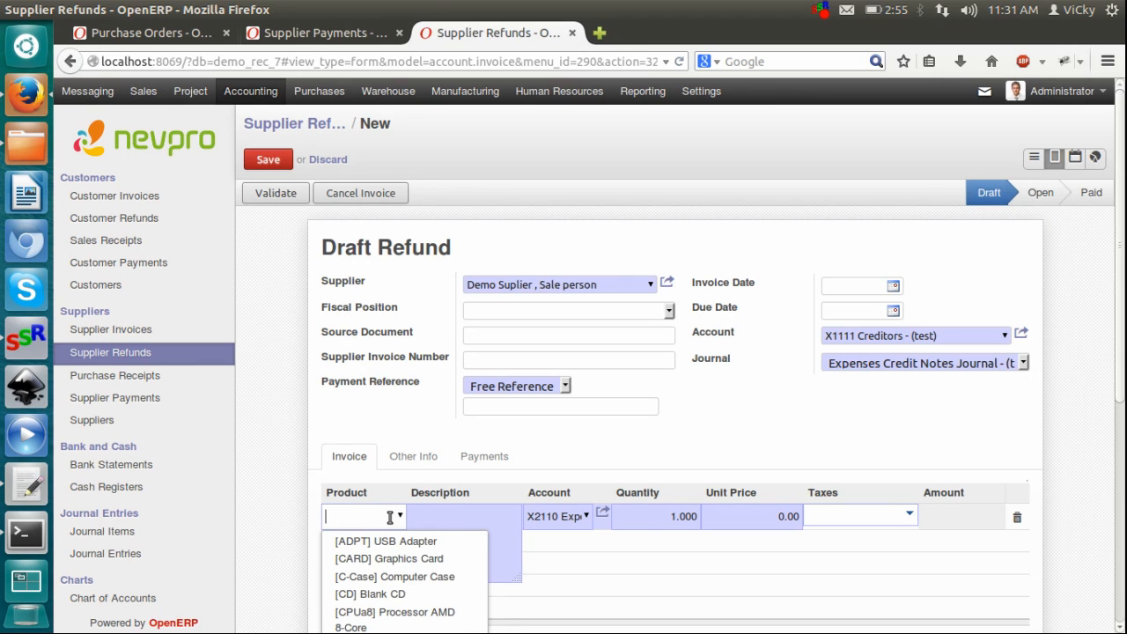
type("mo")
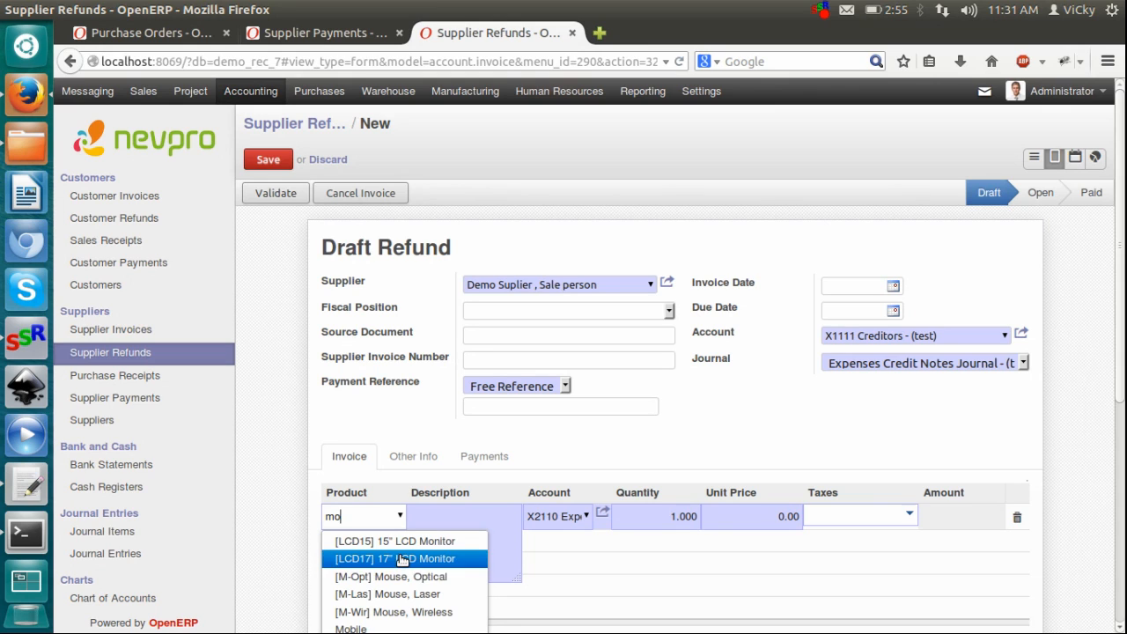
left_click(402, 559)
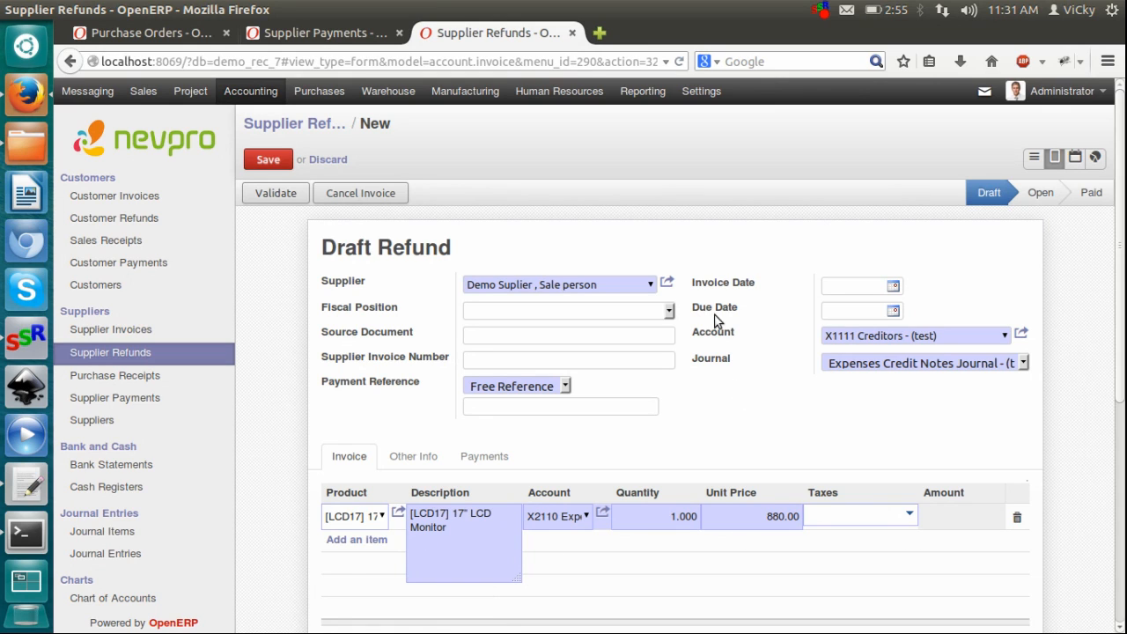
Examine the details of the PO00015 supplier payment, and return to the draft refund.
left_click(318, 37)
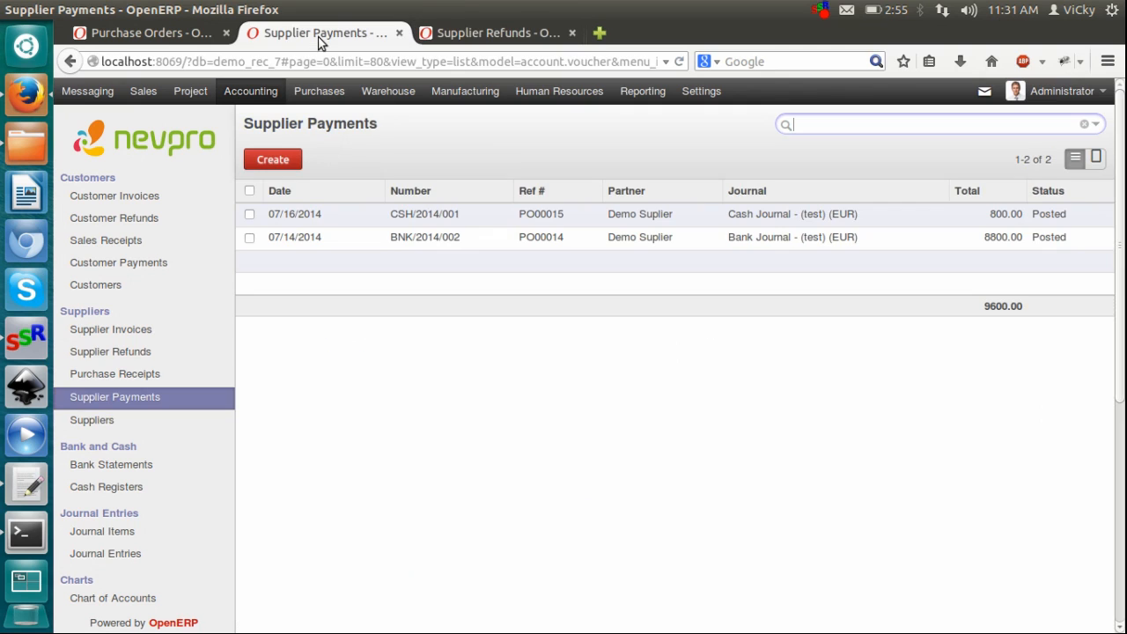
left_click(633, 223)
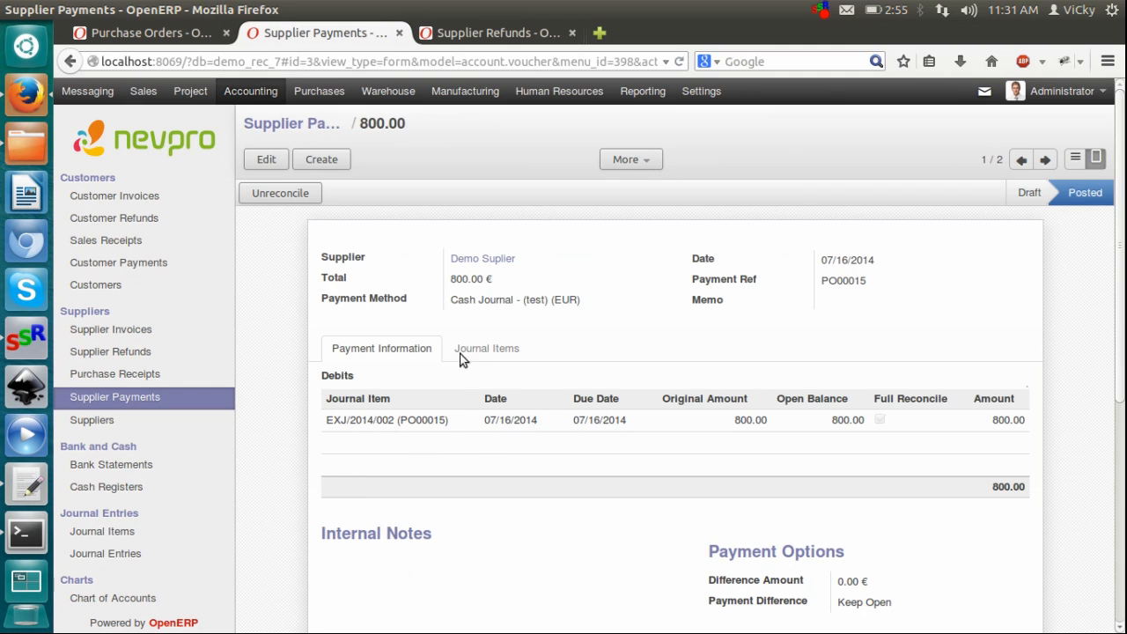
left_click(482, 34)
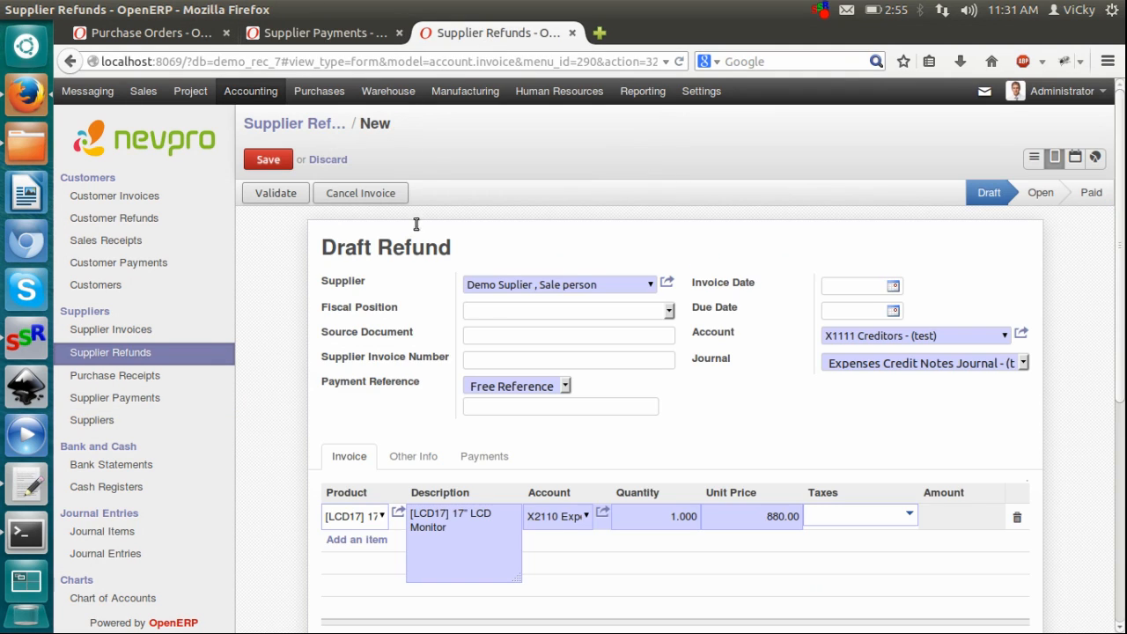
Change the product on the refund line to the [LCD15] 15" LCD Monitor.
left_click(367, 515)
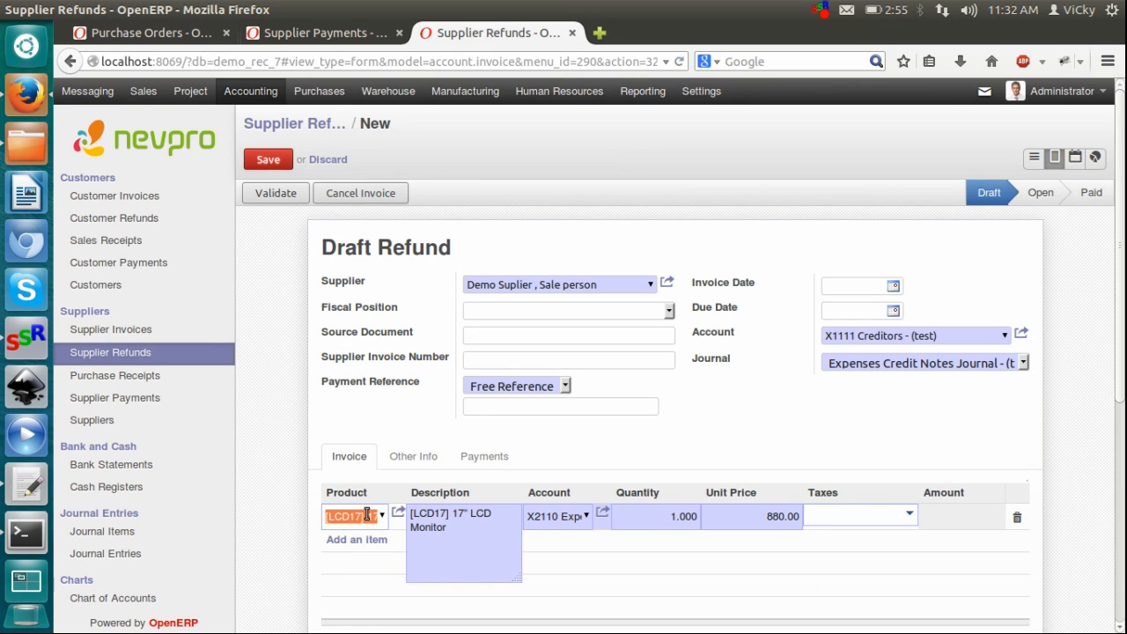
type("mo")
key("Down")
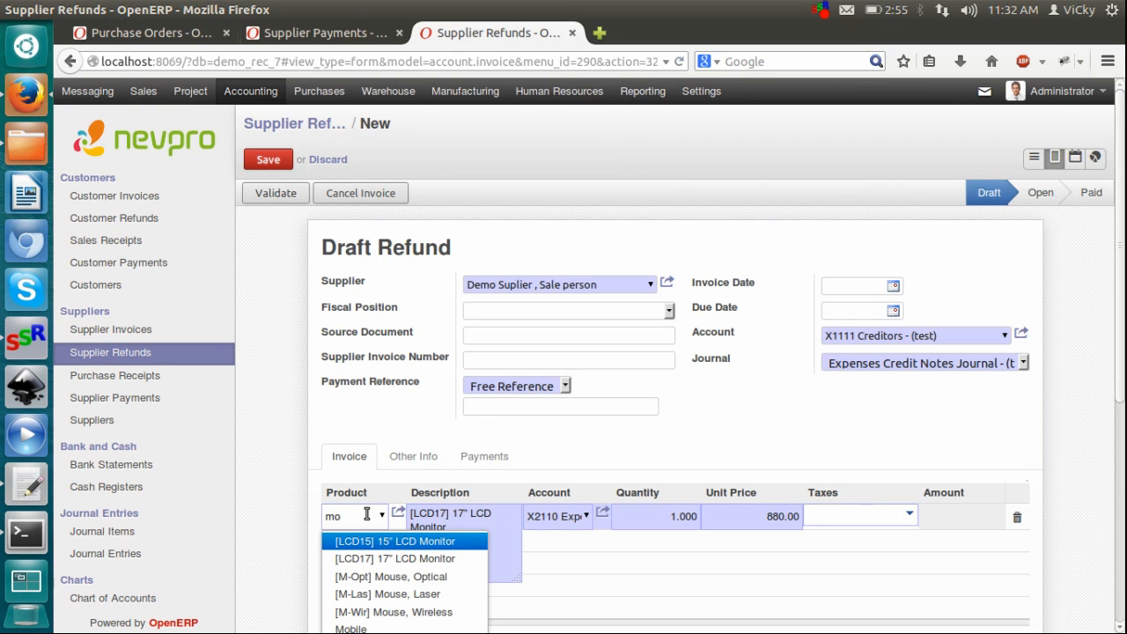
key("Return")
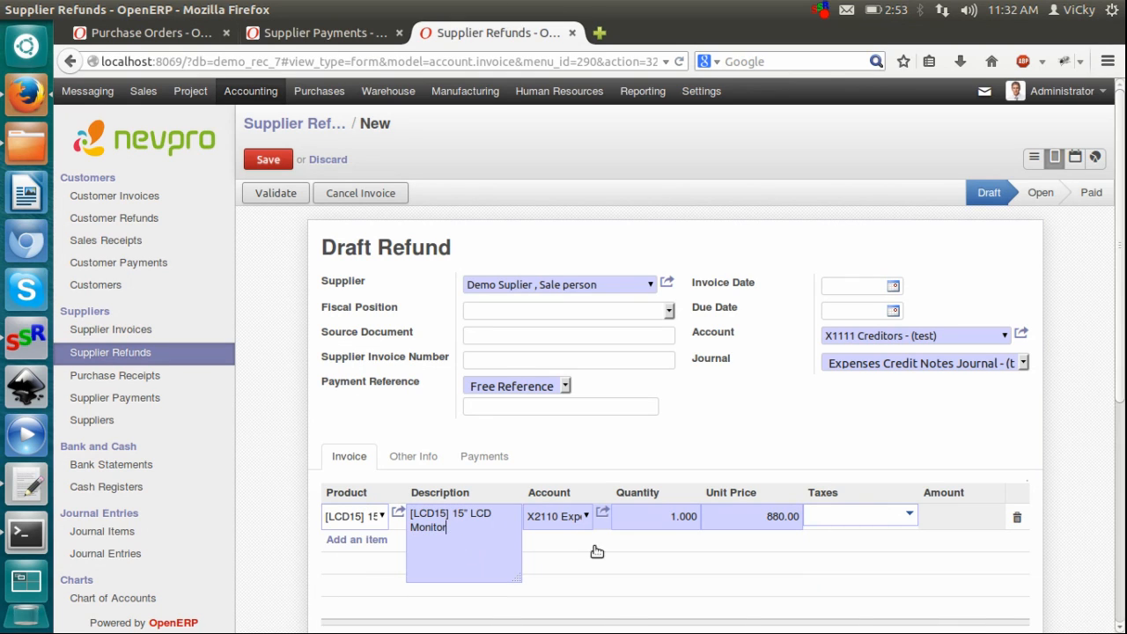
Compare the refund line with the supplier payment and the product line of purchase order PO00015, and return to the draft refund.
left_click(328, 35)
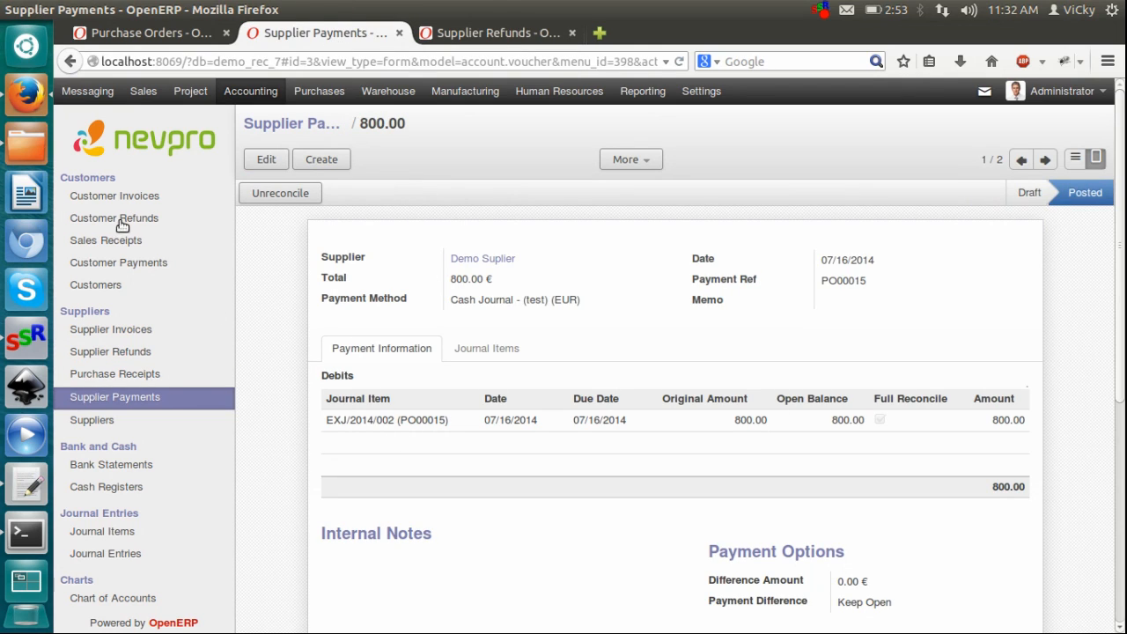
left_click(151, 33)
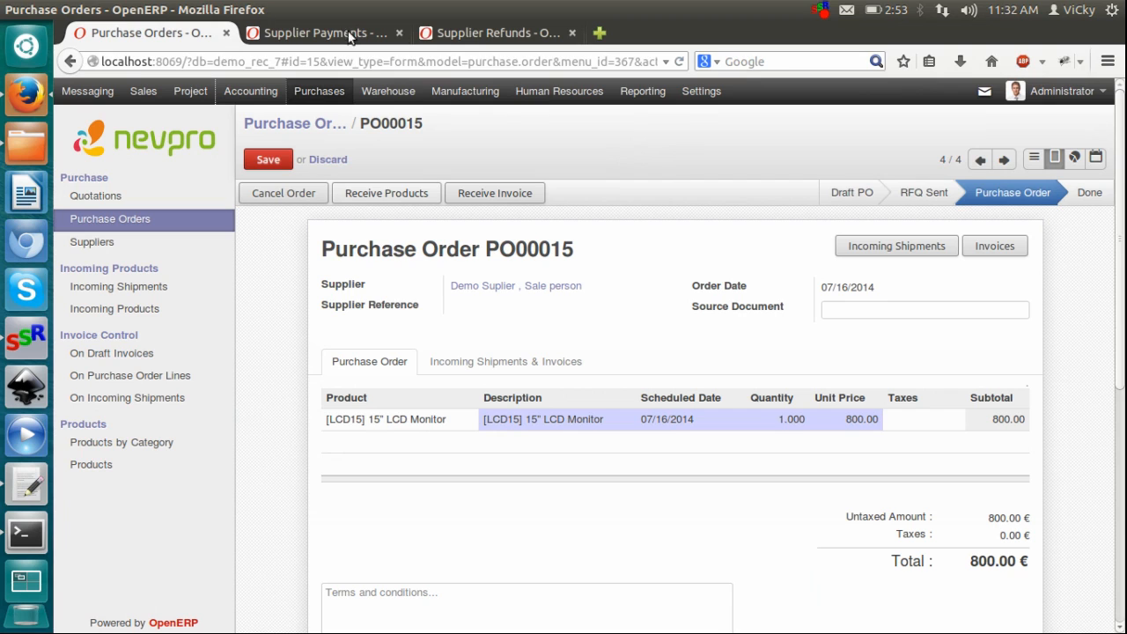
left_click(521, 34)
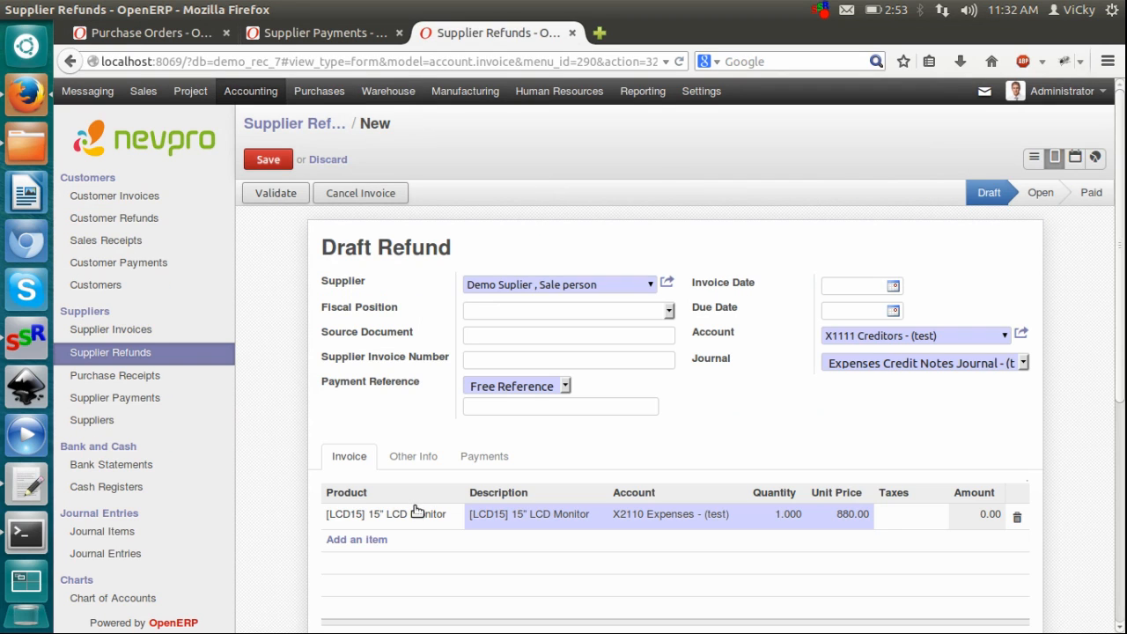
Delete the refund's existing product line and add a new one for the [LCD15] 15" LCD Monitor.
left_click(418, 513)
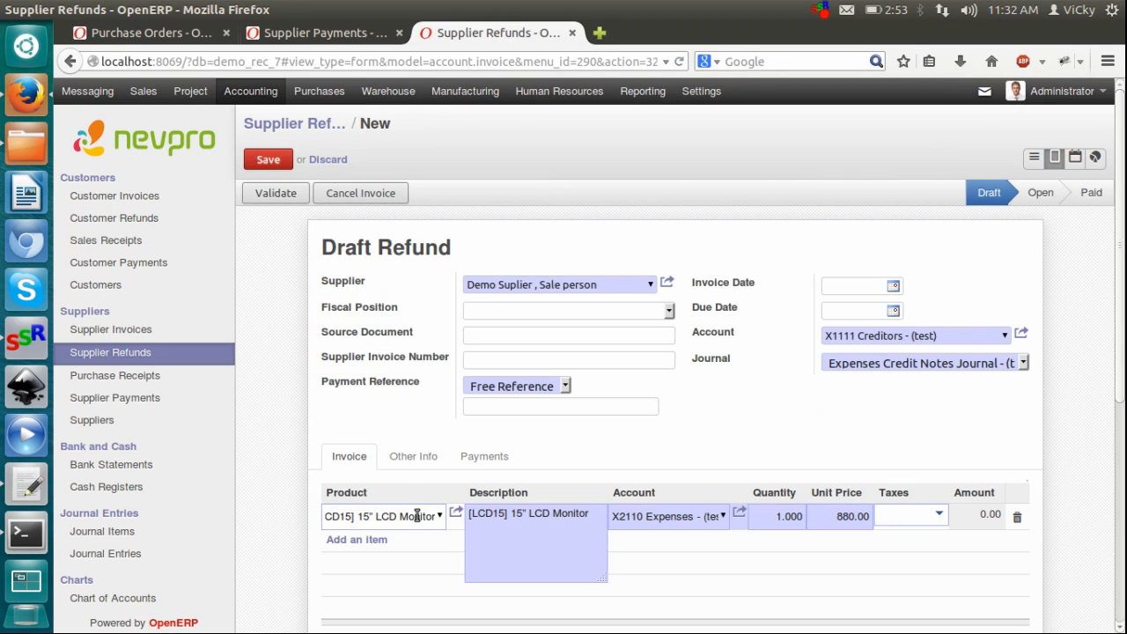
left_click(630, 535)
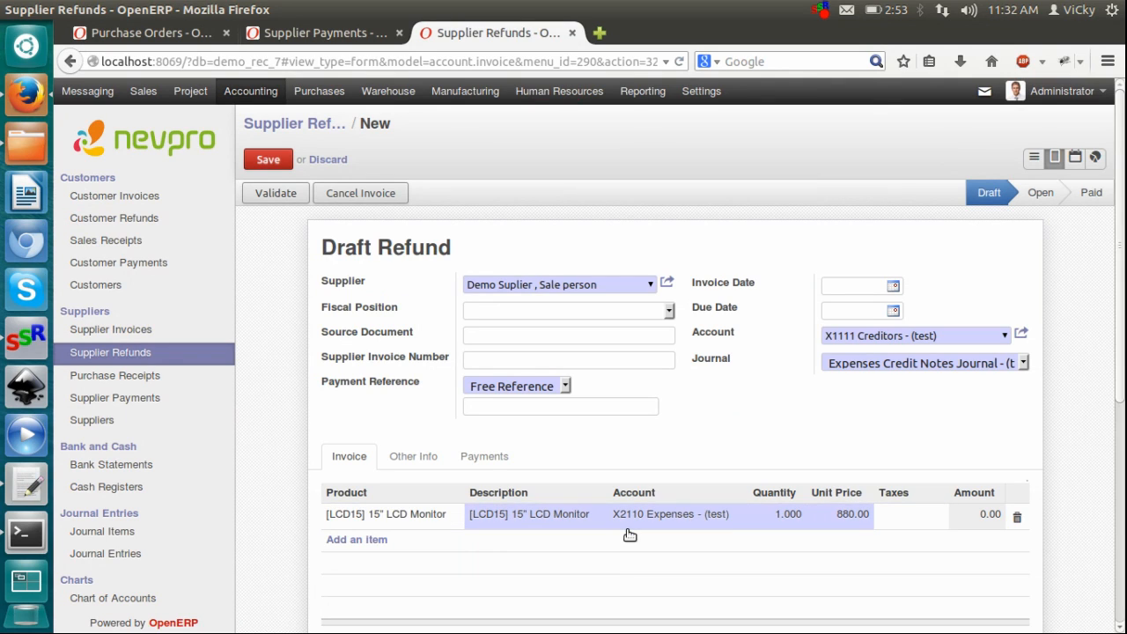
left_click(1016, 518)
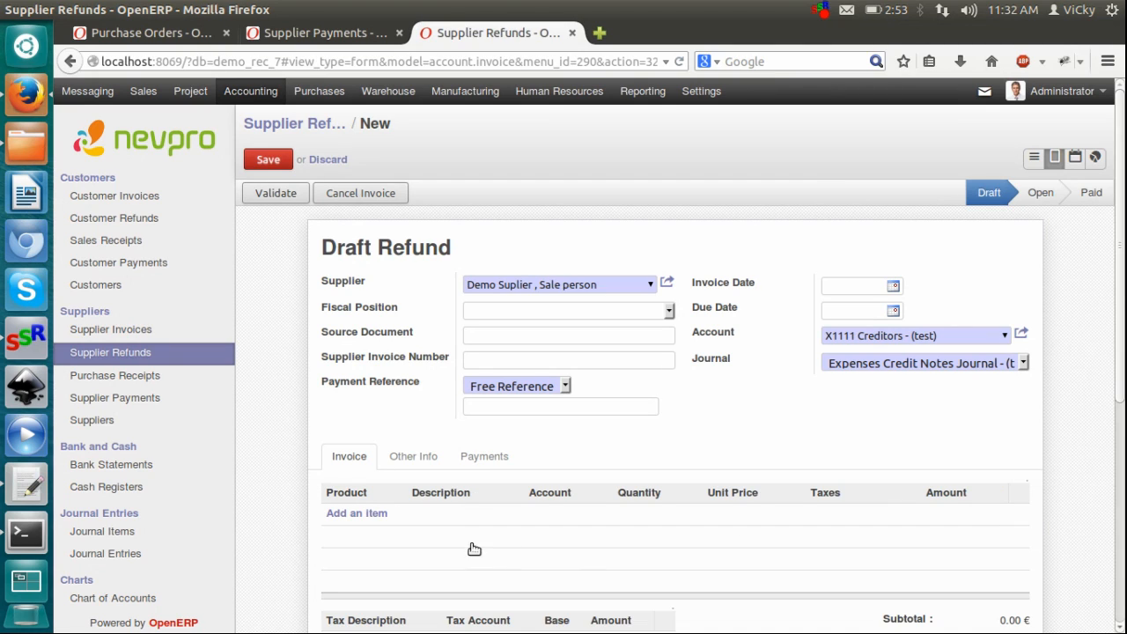
left_click(358, 518)
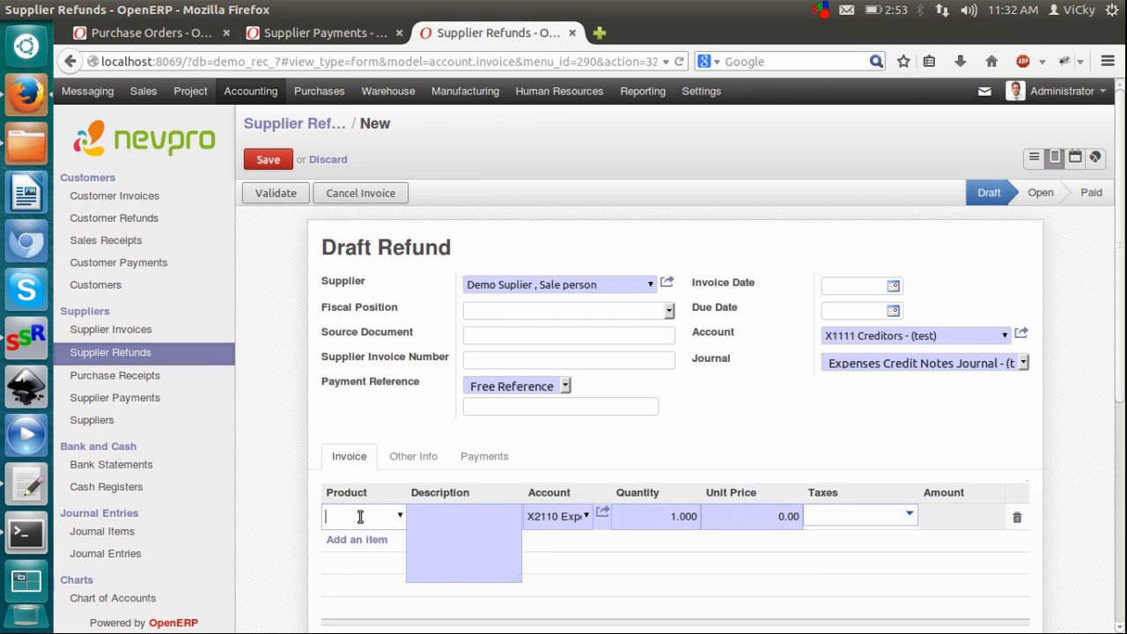
type("lcd")
key("Down")
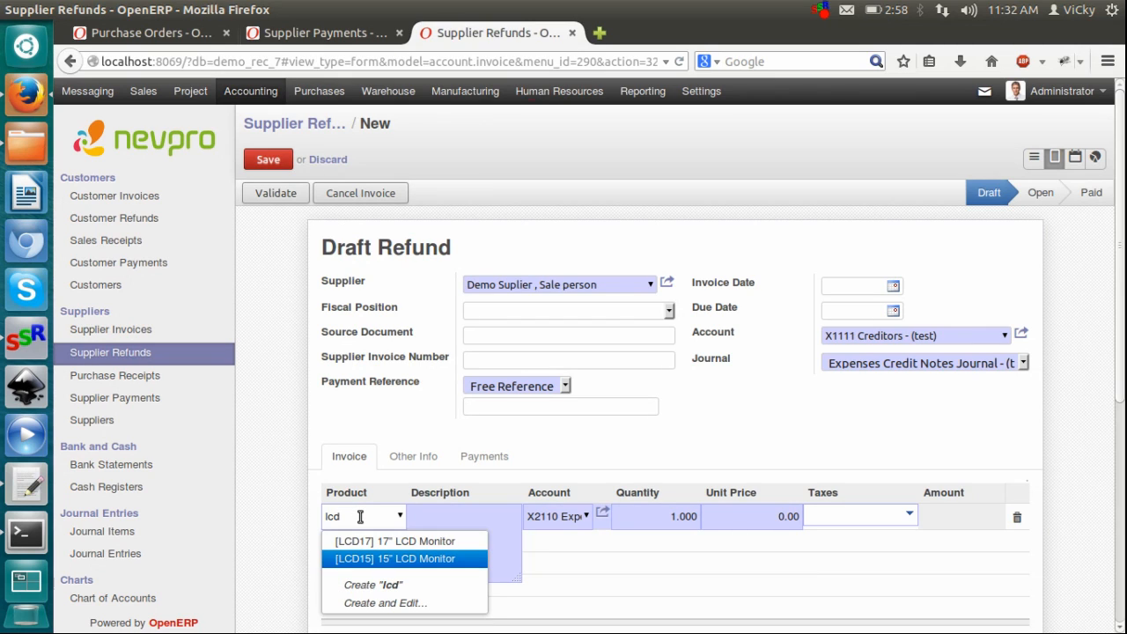
key("Return")
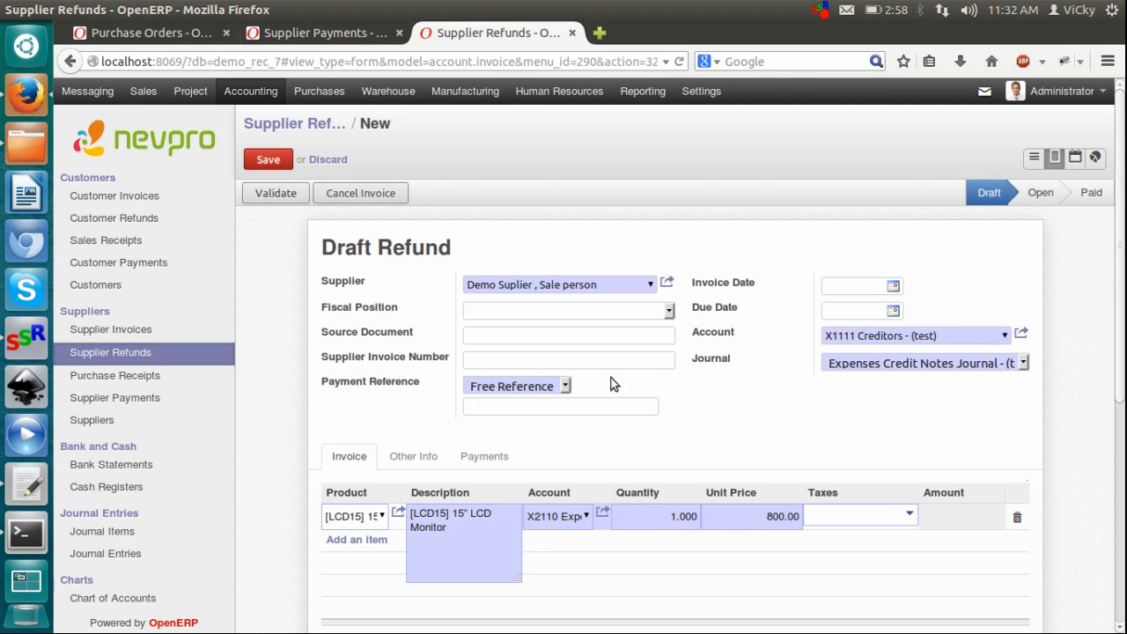
Save and validate the supplier refund, and open the Journal Entries list to check its entry.
left_click(269, 161)
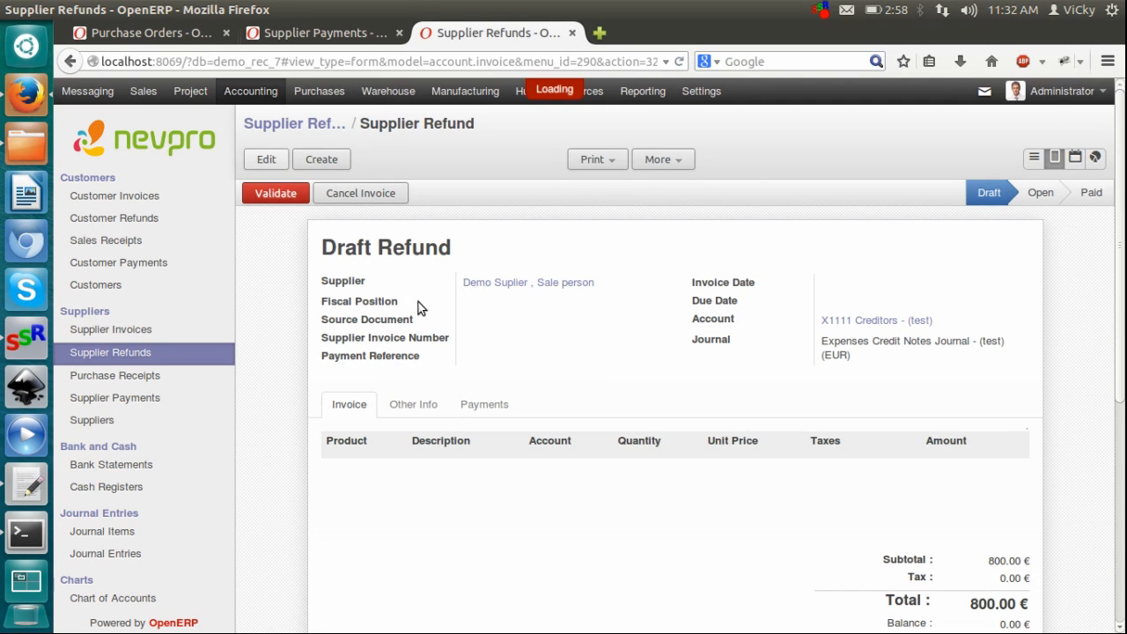
left_click(284, 199)
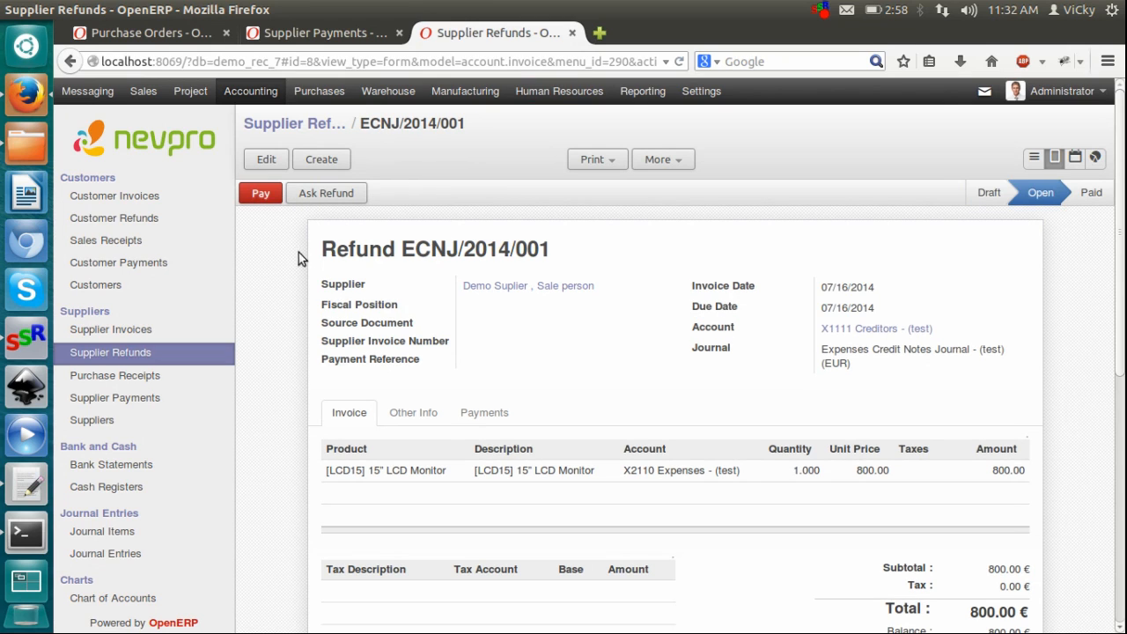
left_click(334, 33)
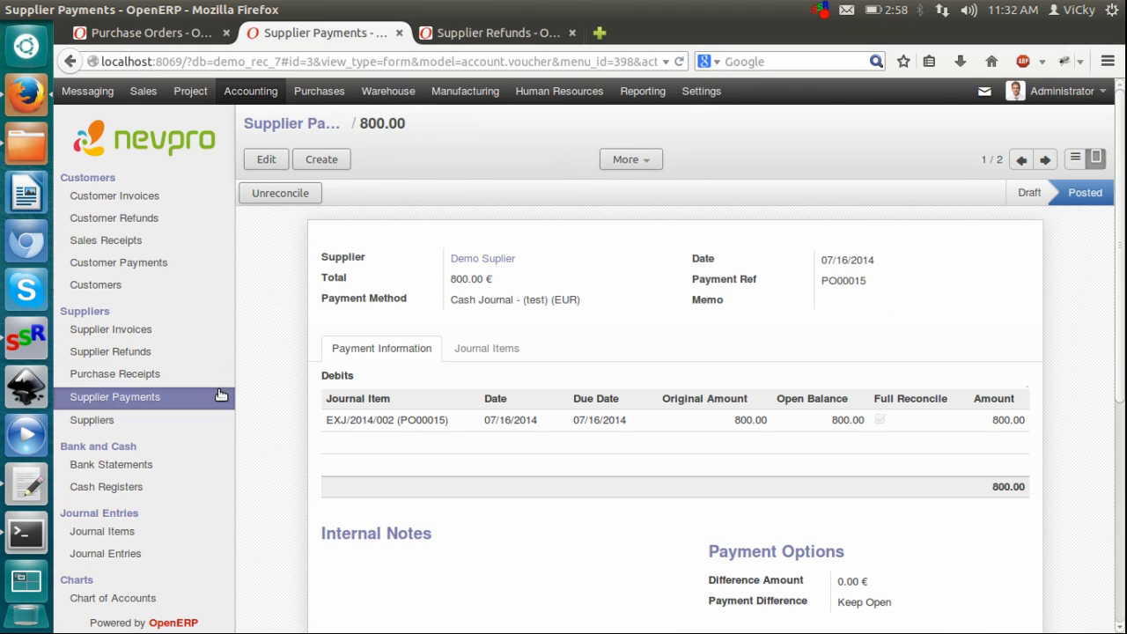
left_click(130, 555)
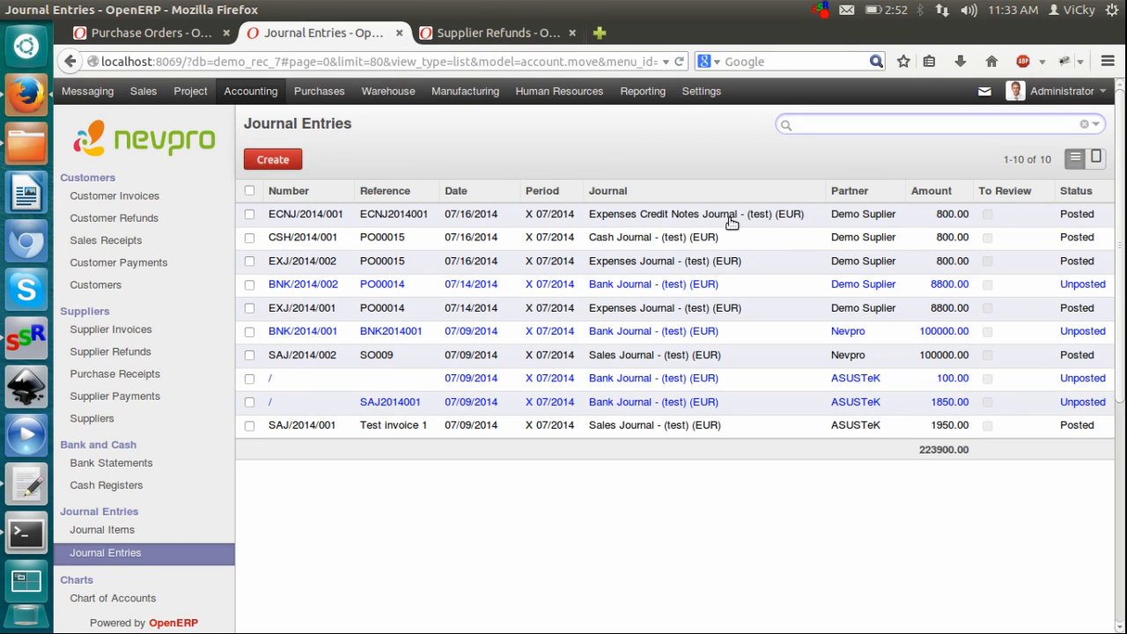
Register the payment of the validated supplier refund using Cash Journal - (test) (EUR) as the payment method.
left_click(509, 32)
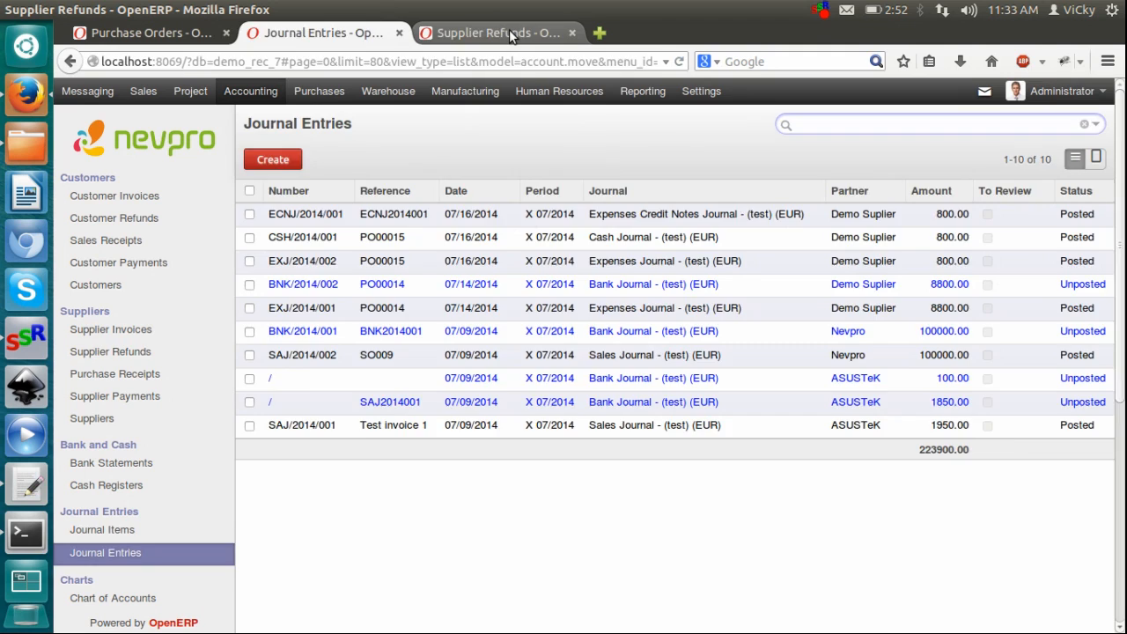
left_click(261, 199)
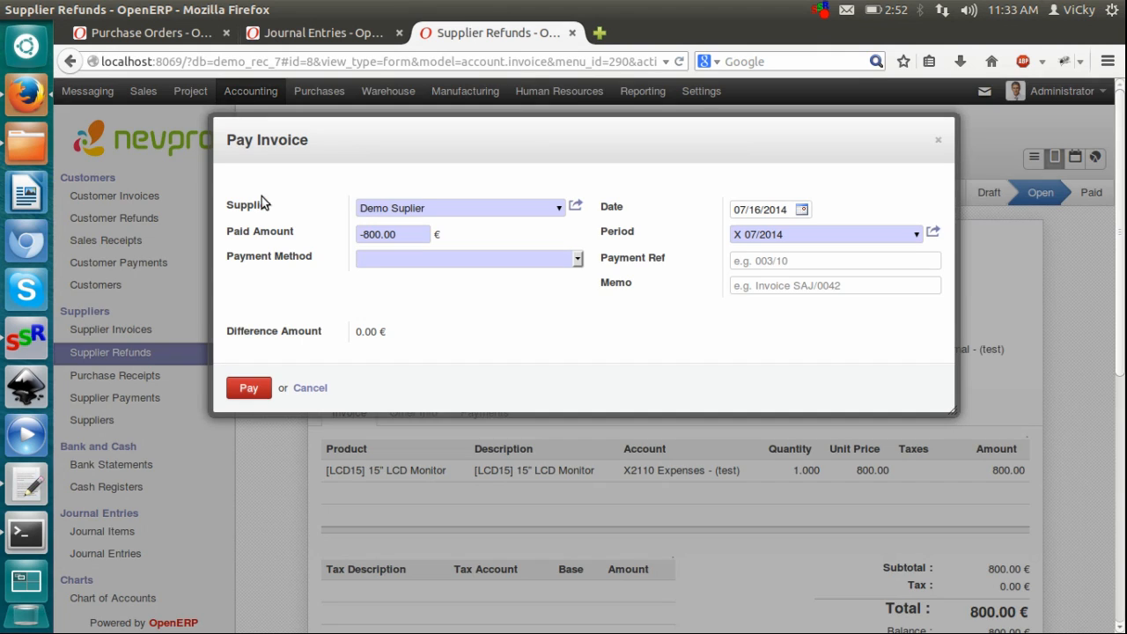
left_click(477, 260)
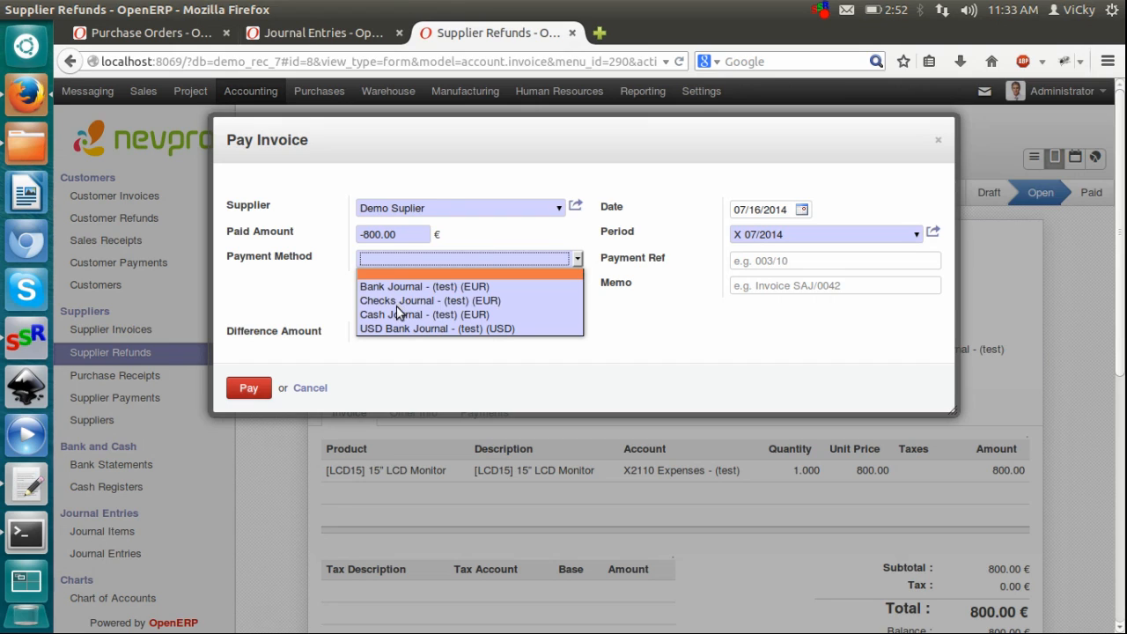
left_click(401, 315)
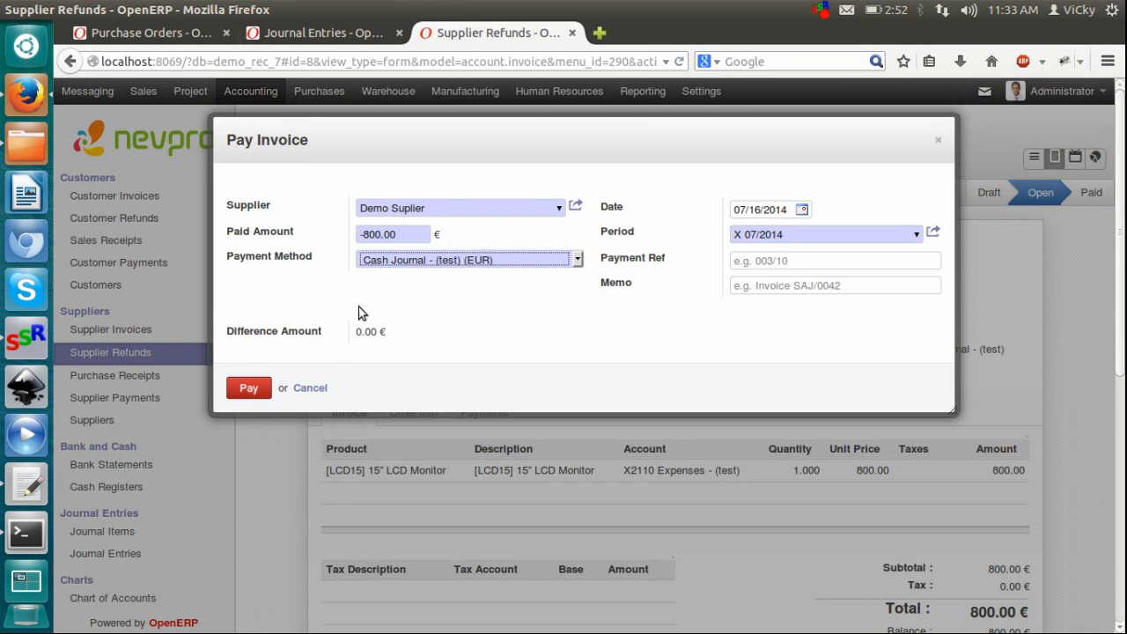
left_click(249, 388)
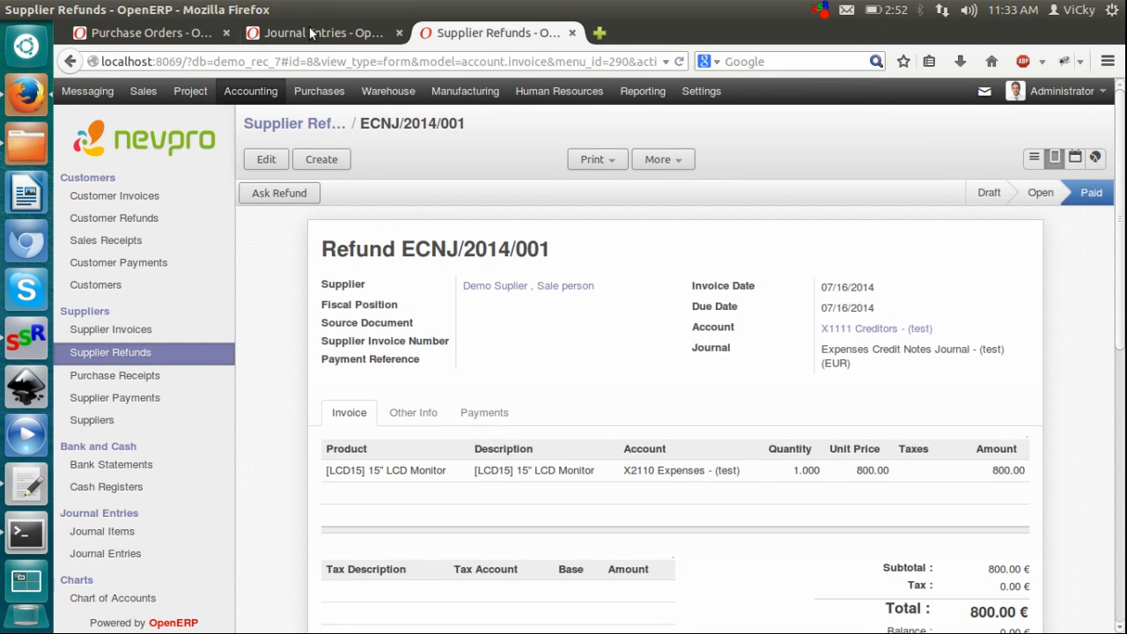
Examine the refund payment's journal entry CSH/2014/002, then return to the supplier refund and close its browser tab.
left_click(315, 35)
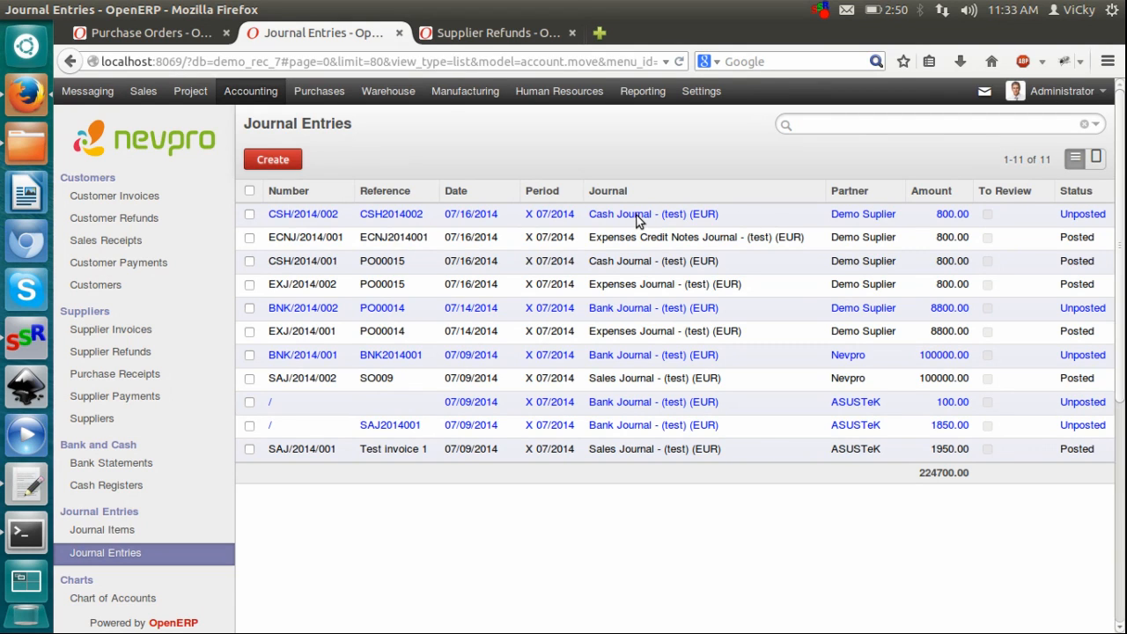
left_click(636, 214)
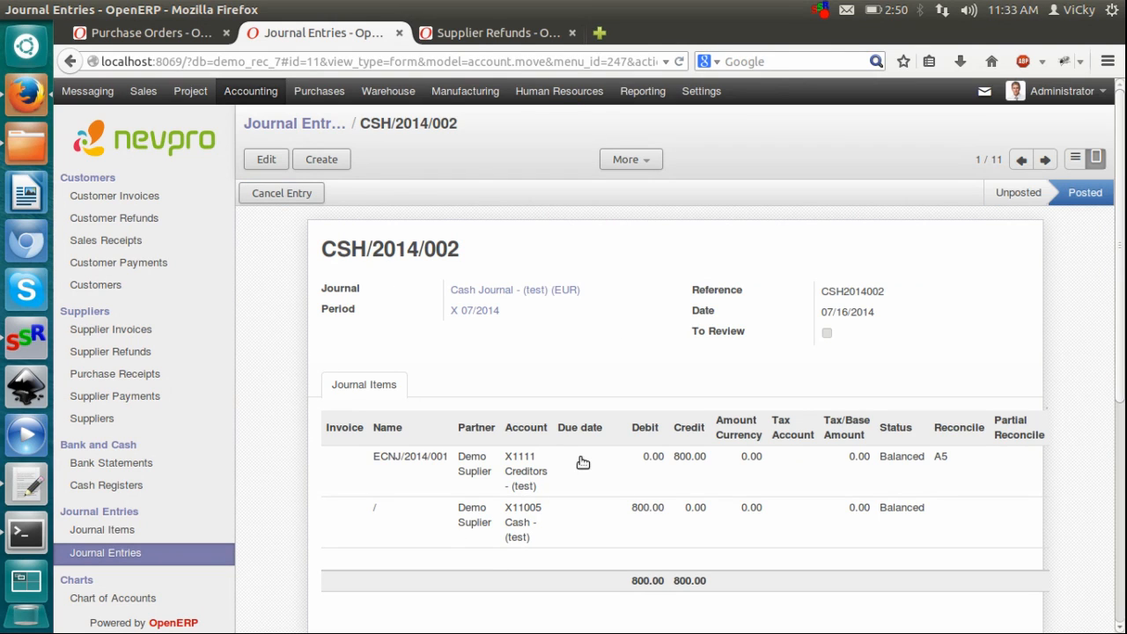
left_click(473, 30)
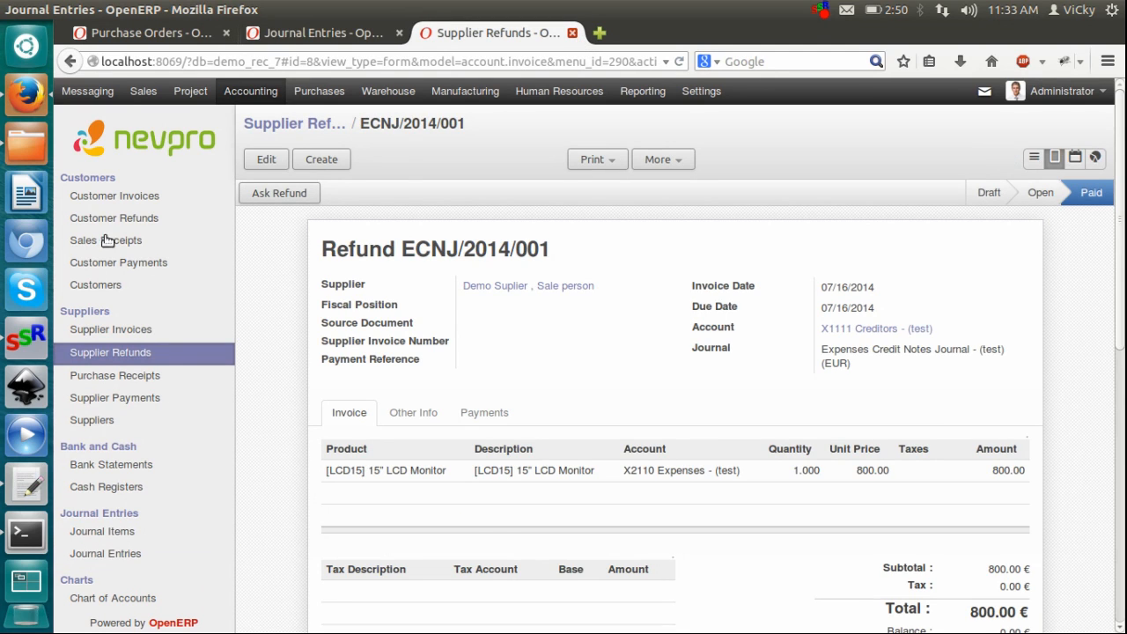
key("ctrl+w")
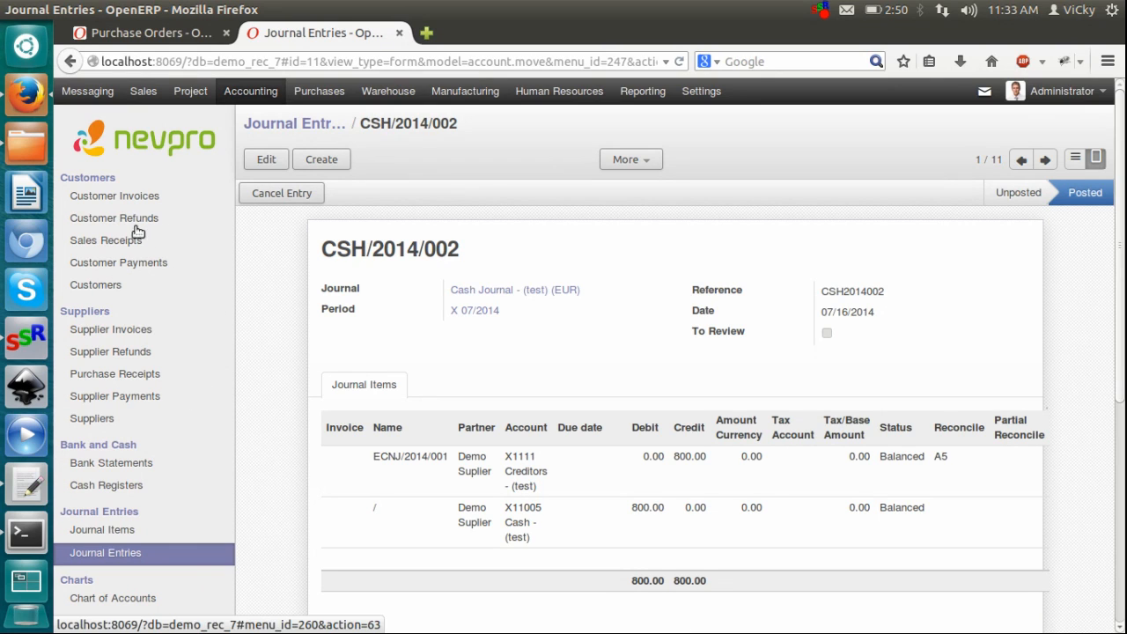
Look at the blank Purchase Receipt form from the Purchase Receipts list and discard it.
left_click(128, 377)
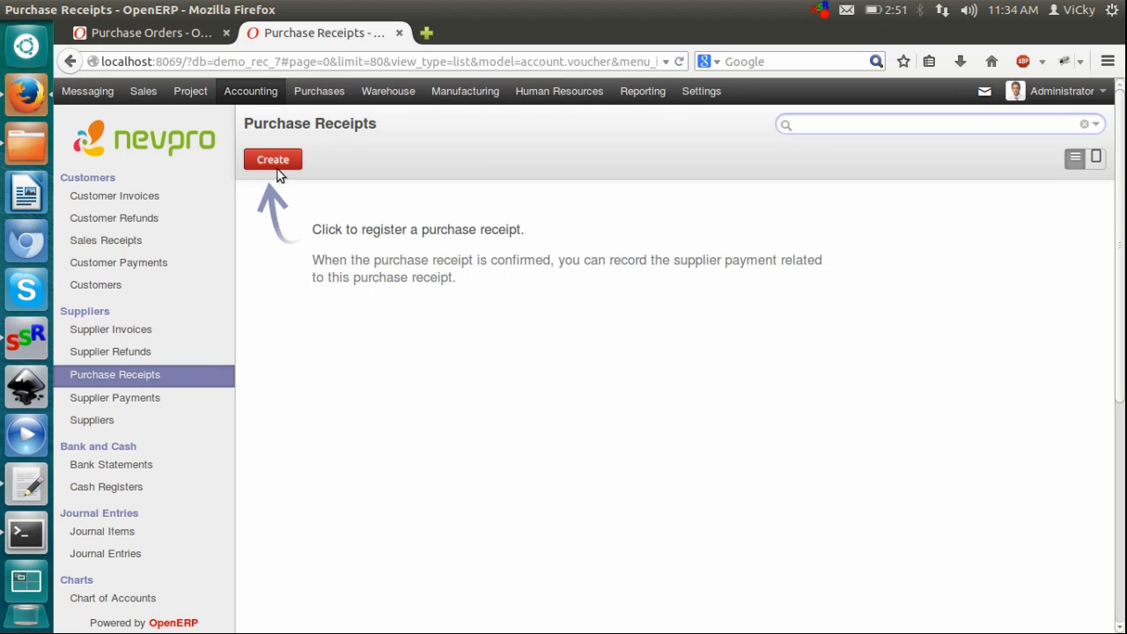
left_click(135, 402)
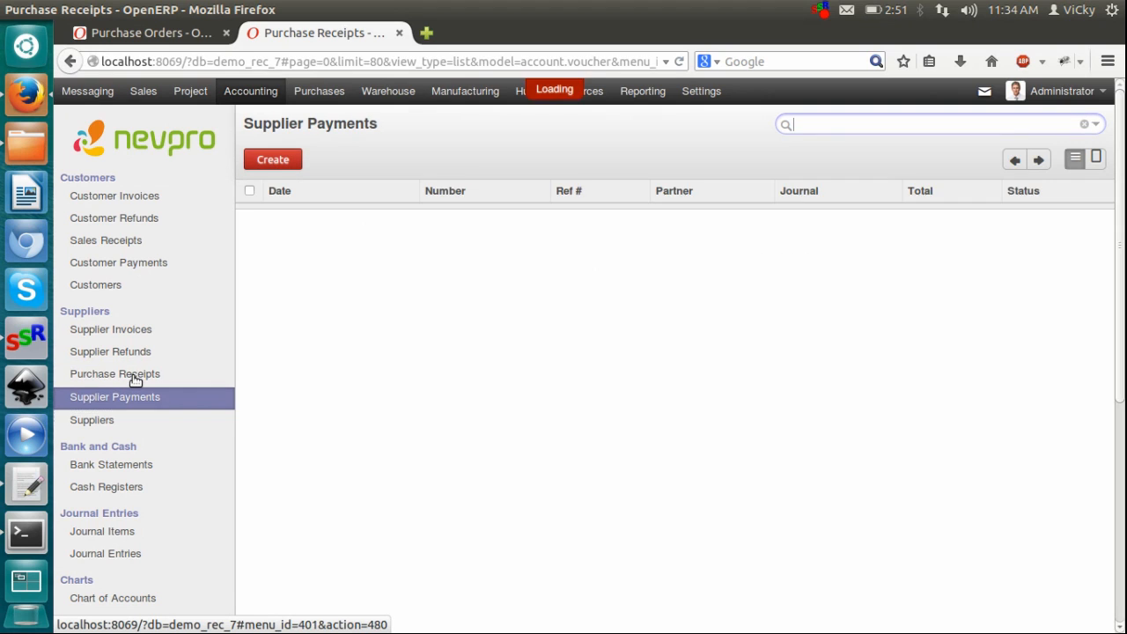
left_click(136, 377)
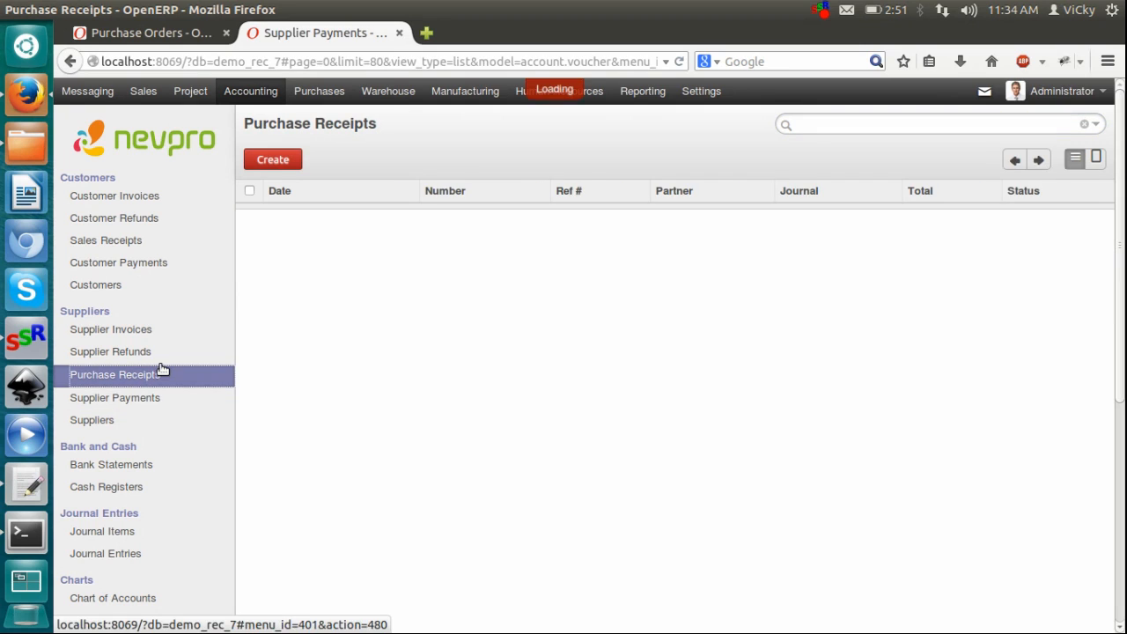
left_click(285, 162)
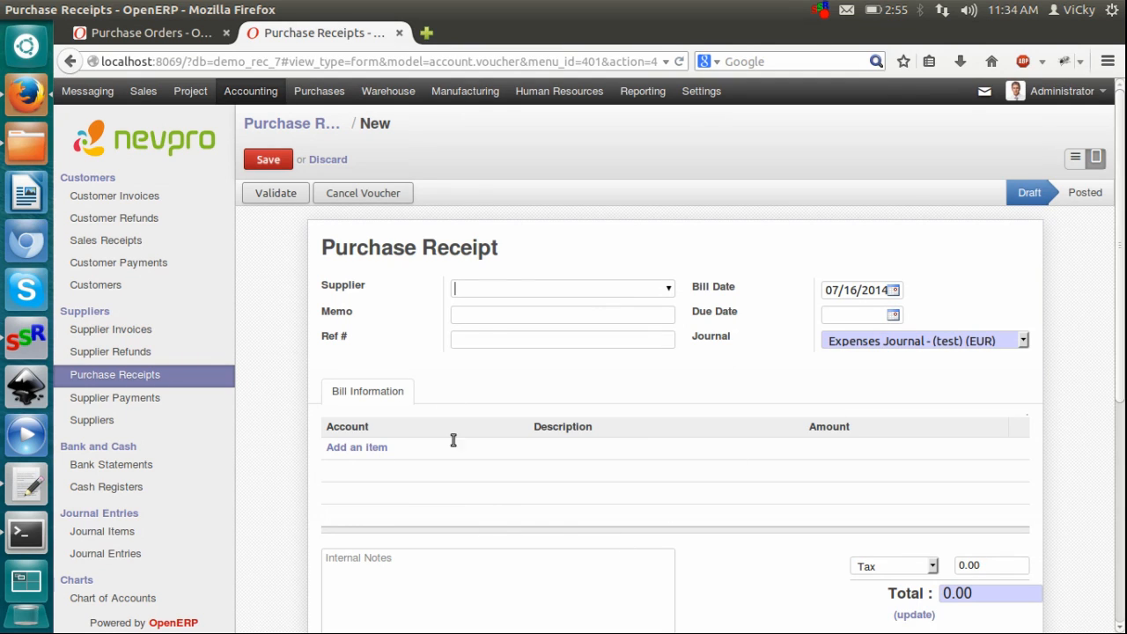
left_click(328, 161)
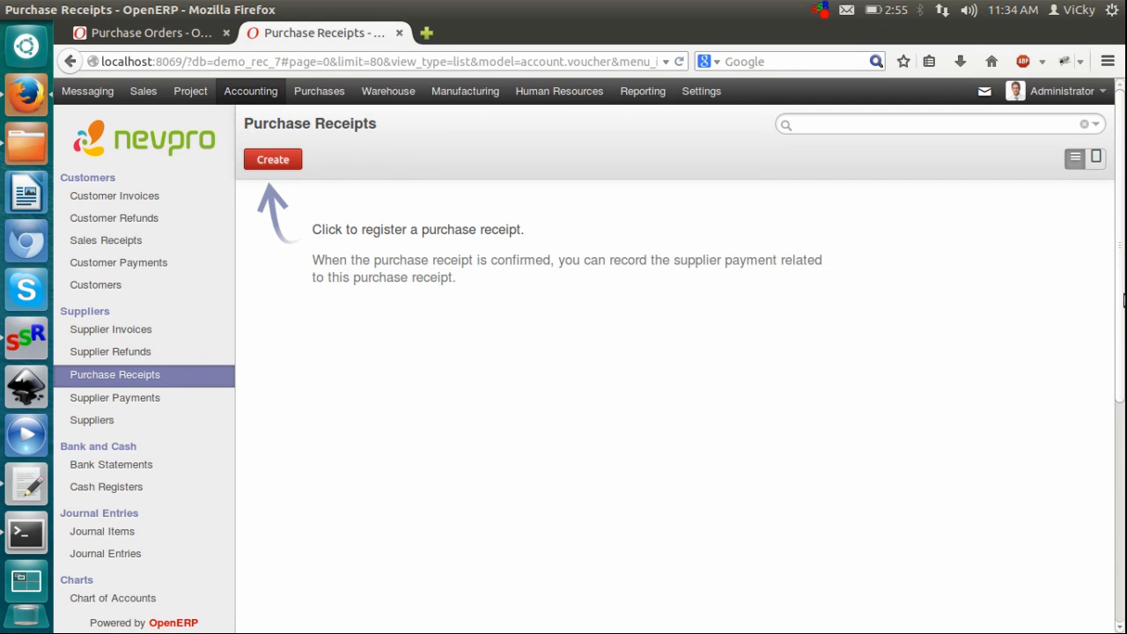
Create and save a new cash register for Cash Journal - (test) (EUR), and review its cash control lines.
scroll(1122, 276, "down", 2)
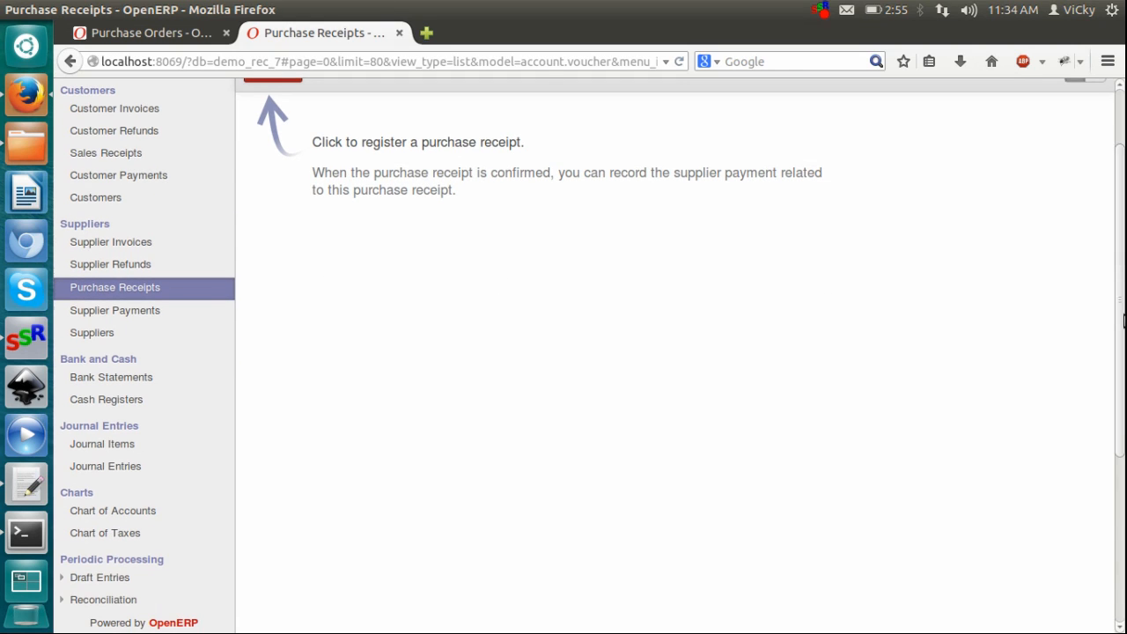
left_click(113, 399)
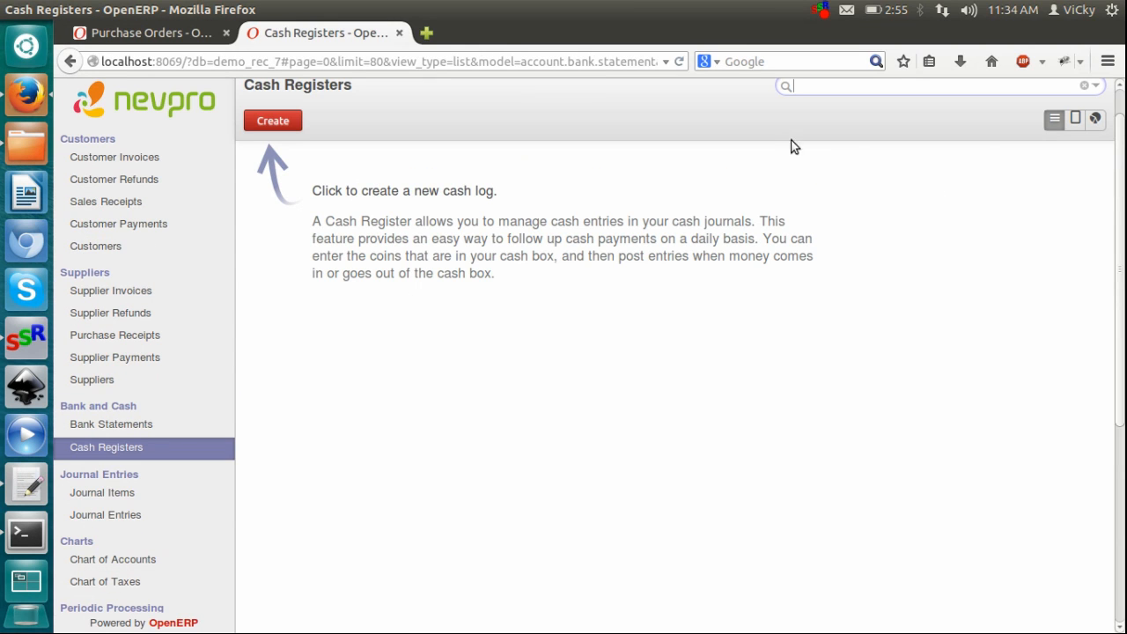
scroll(1121, 169, "up", 1)
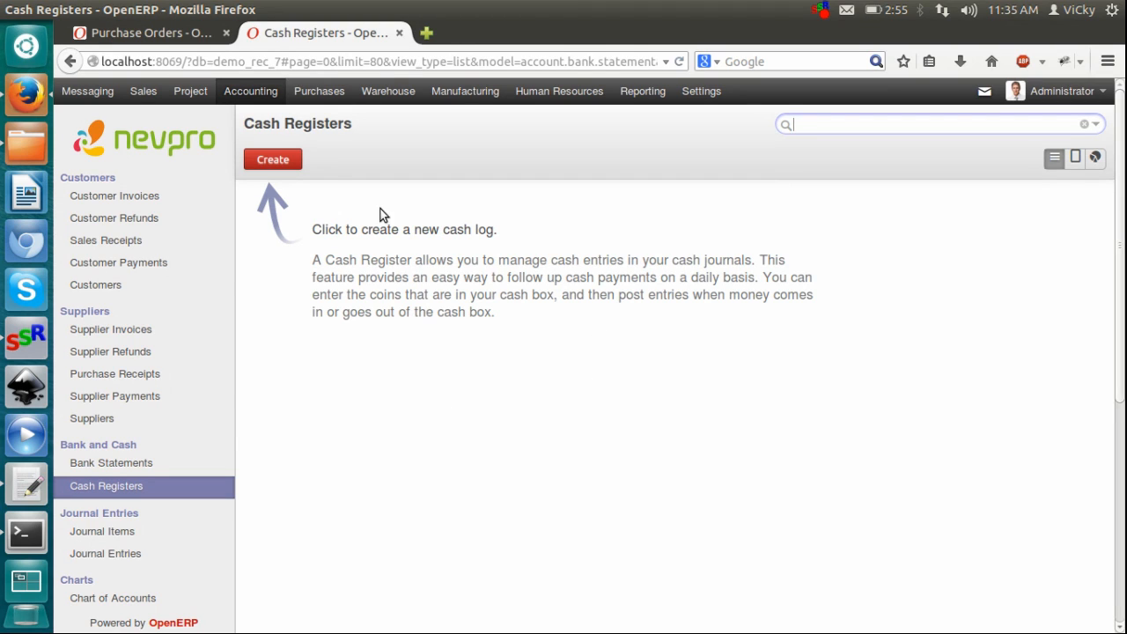
left_click(258, 163)
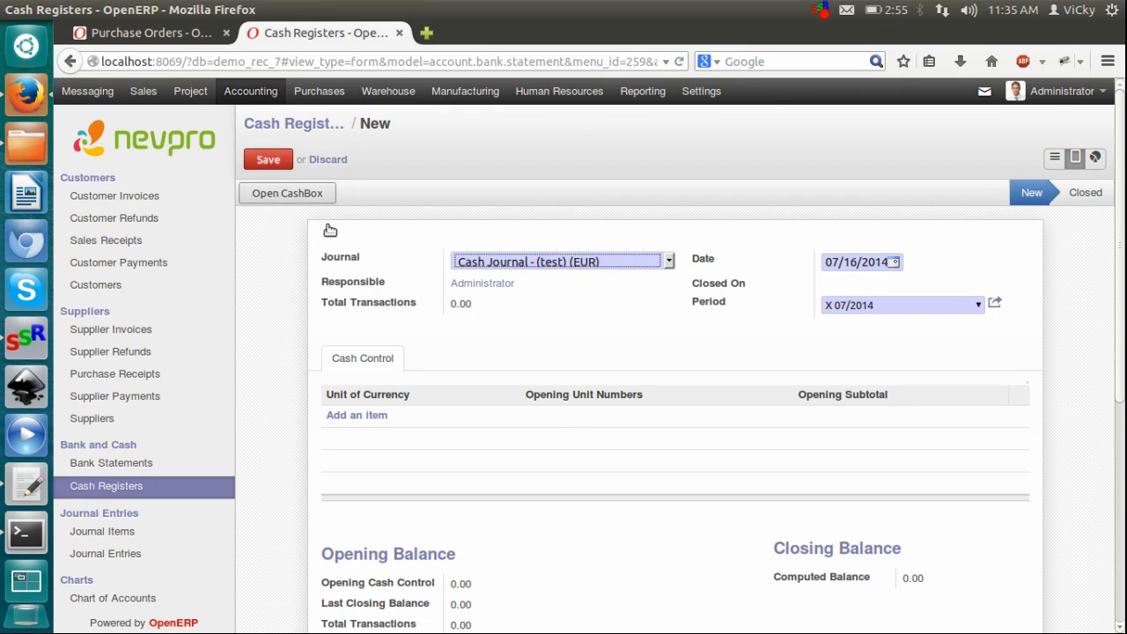
left_click(267, 163)
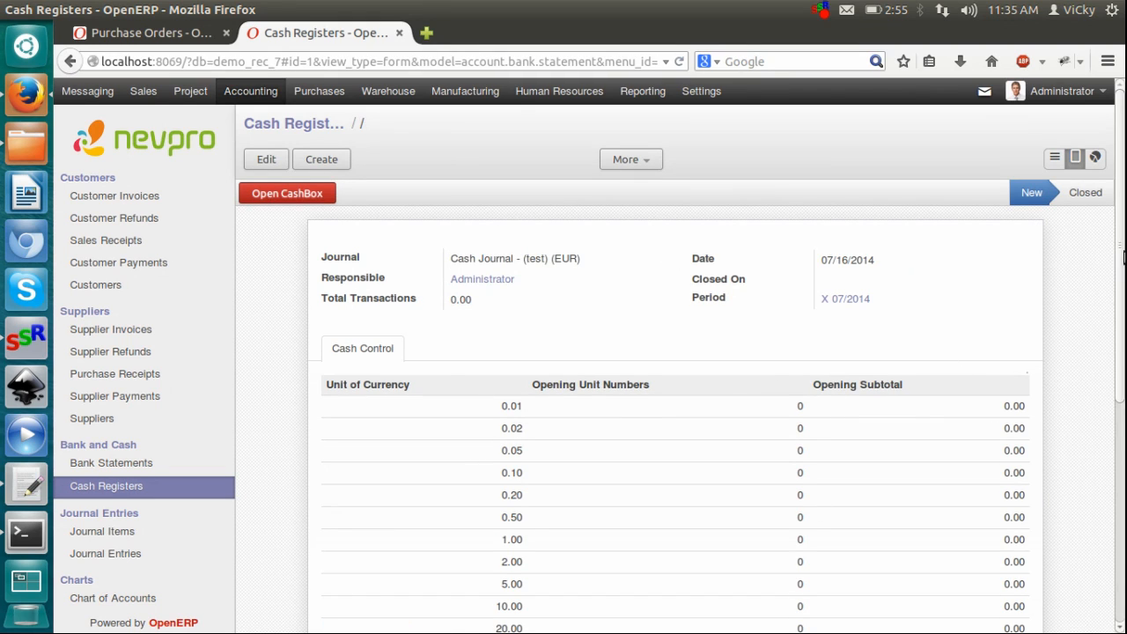
scroll(1123, 256, "down", 3)
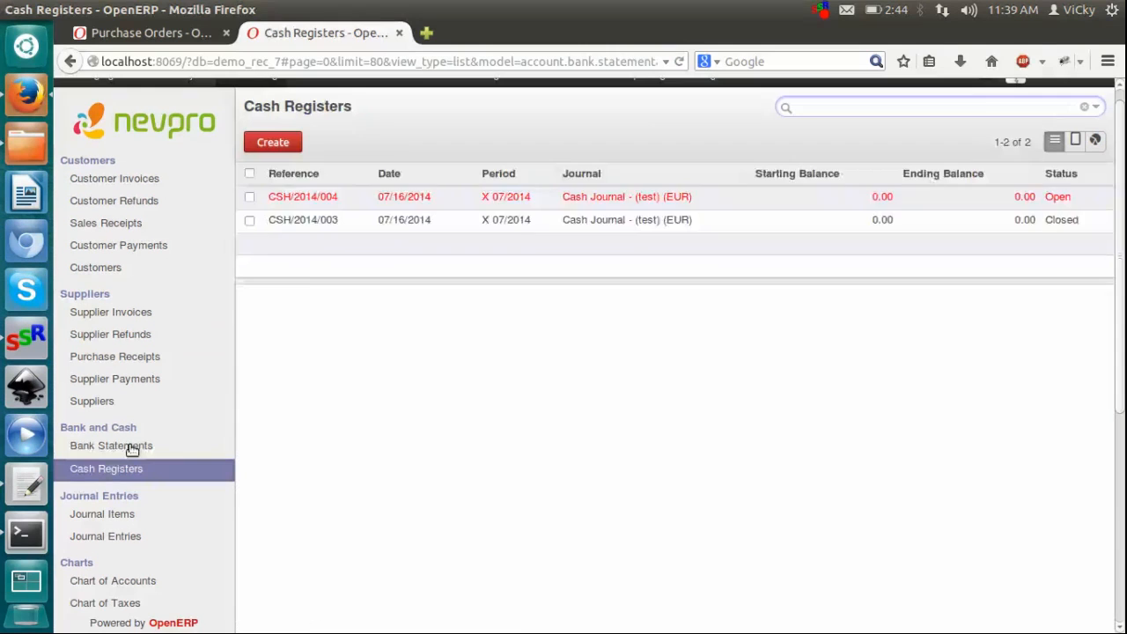
Create a bank statement for Bank Journal - (test) (EUR), dismiss its invoice import without adding entries, and return to the Bank Statements list.
left_click(127, 447)
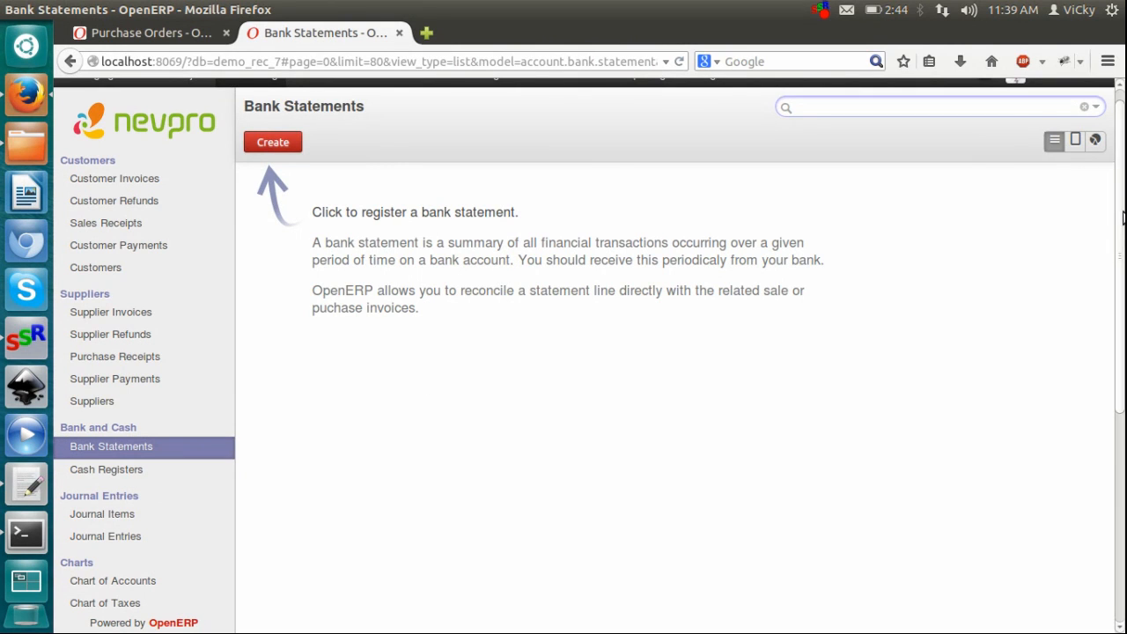
scroll(1123, 187, "up", 1)
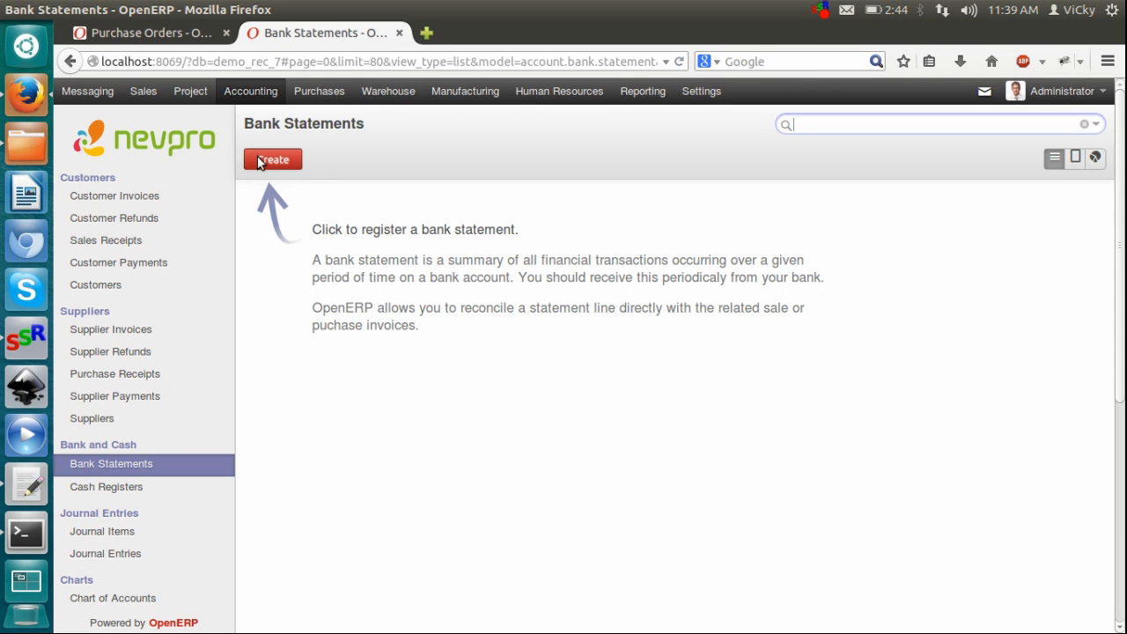
left_click(260, 161)
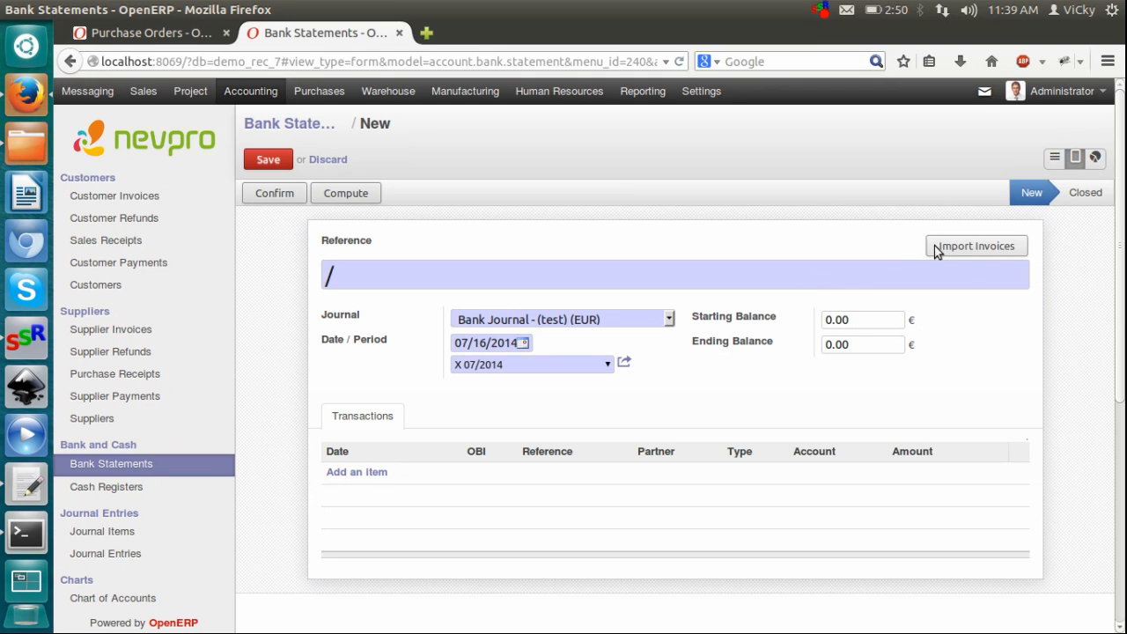
left_click(966, 249)
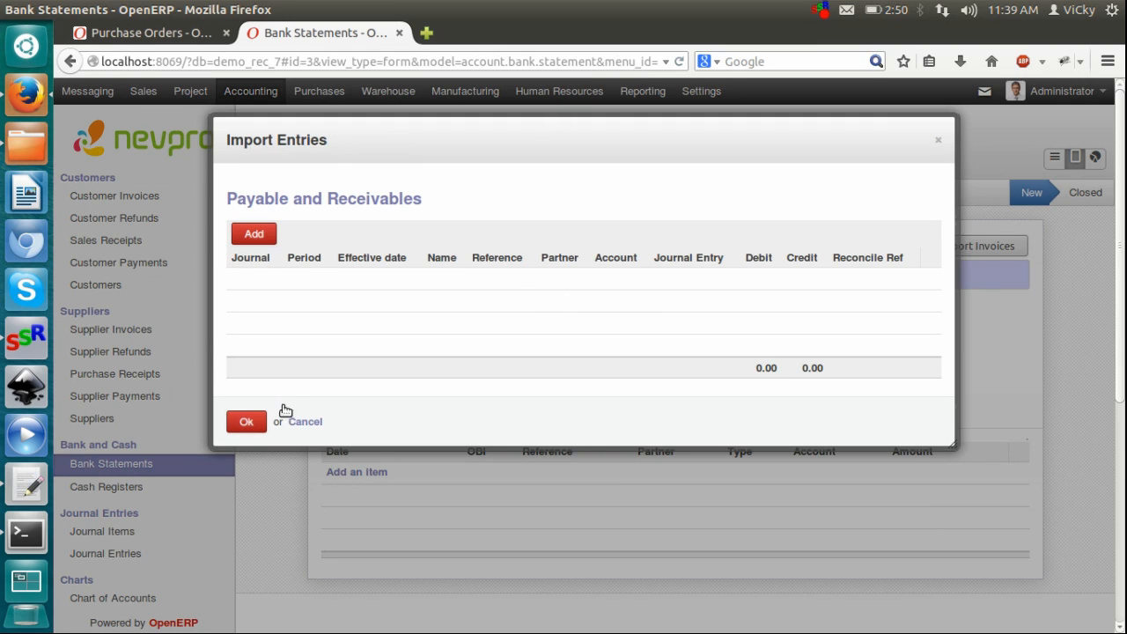
left_click(303, 423)
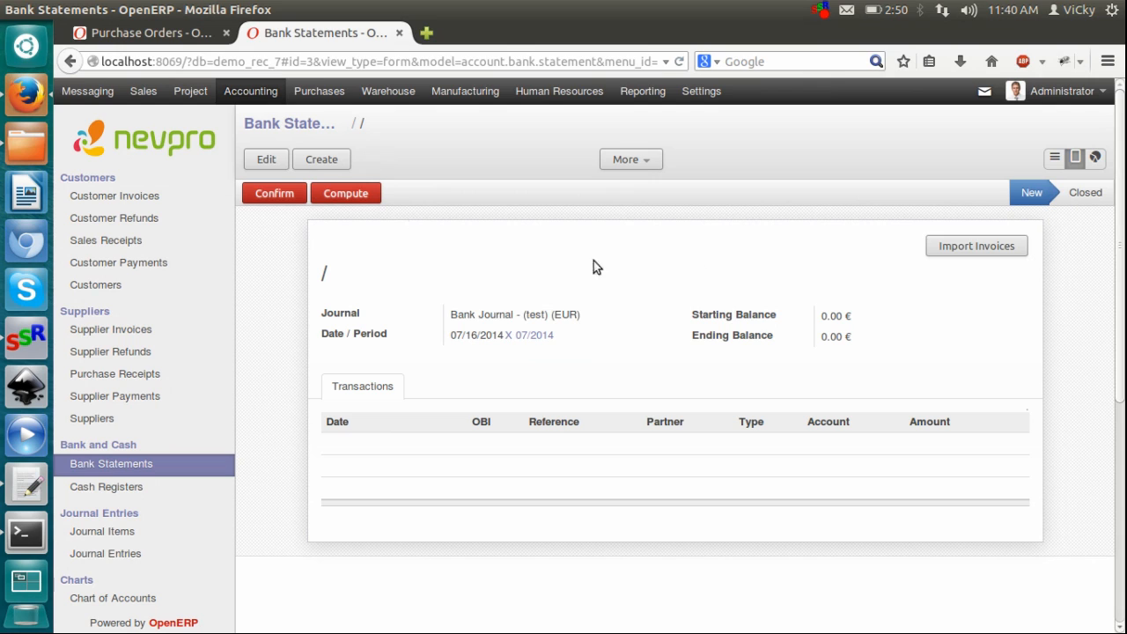
left_click(126, 467)
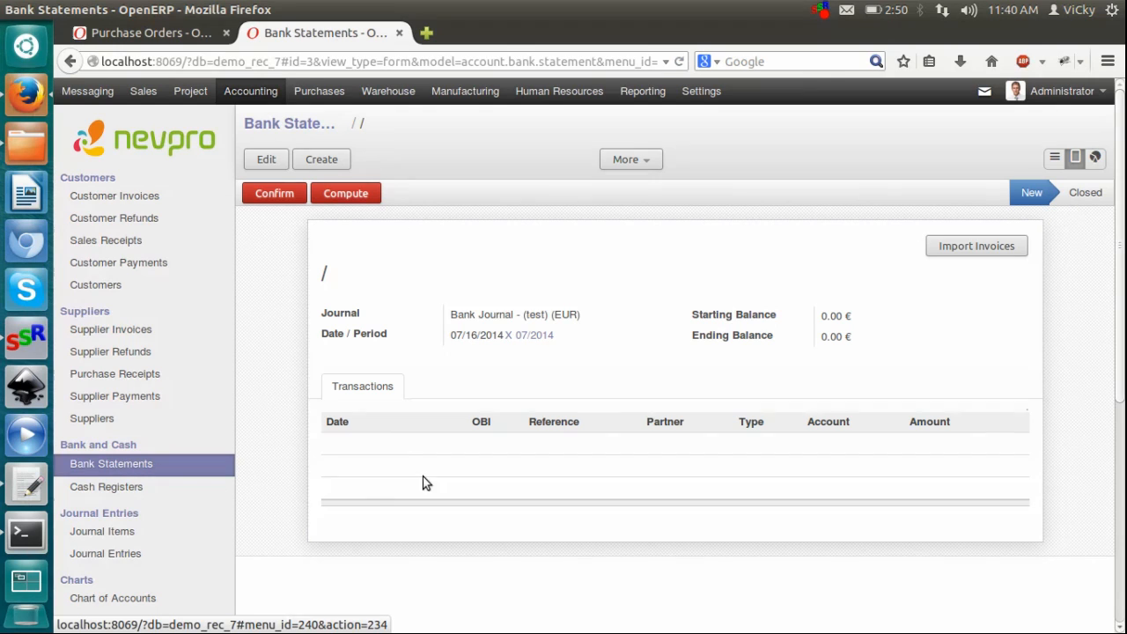
Open the Chart of Accounts for Fiscal Year X 2014 with target moves set to All Entries.
scroll(1124, 230, "down", 2)
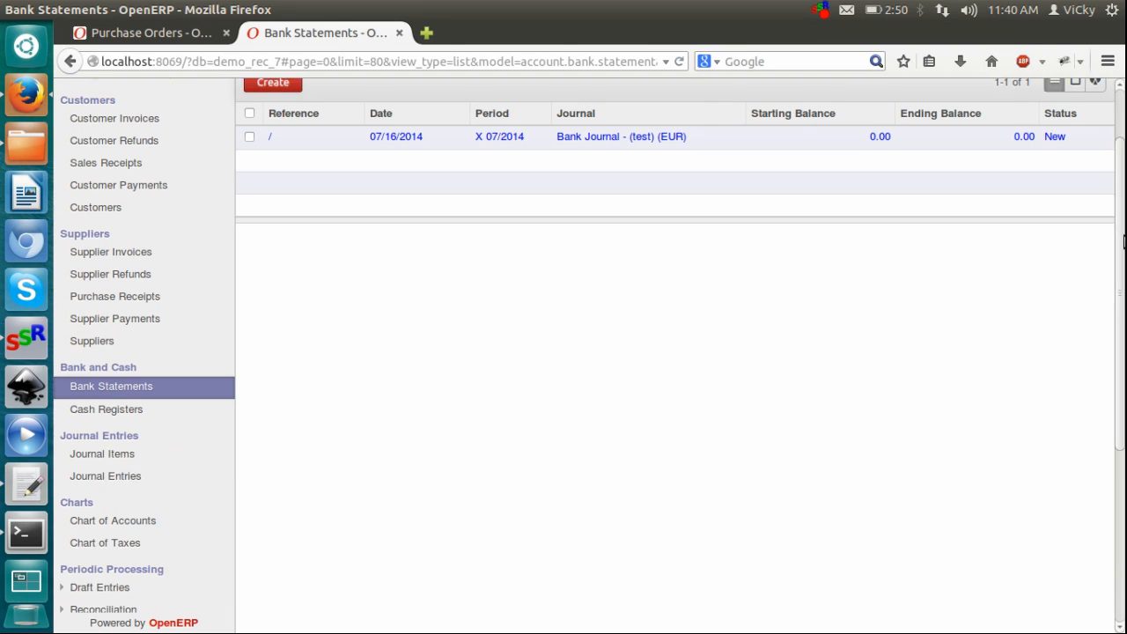
scroll(1124, 239, "down", 2)
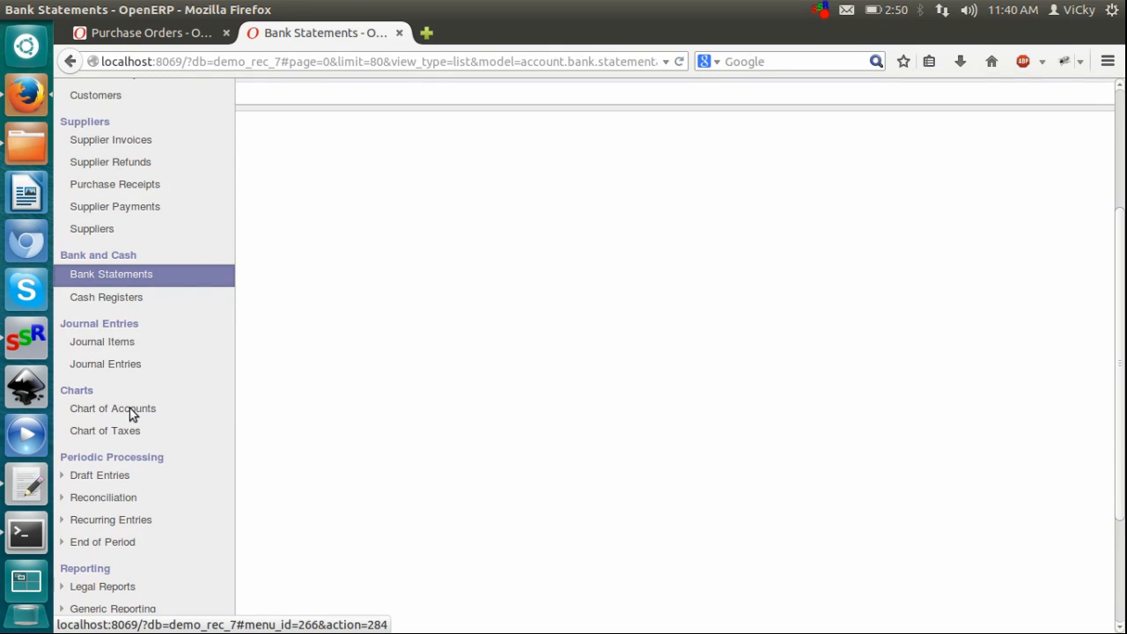
left_click(130, 408)
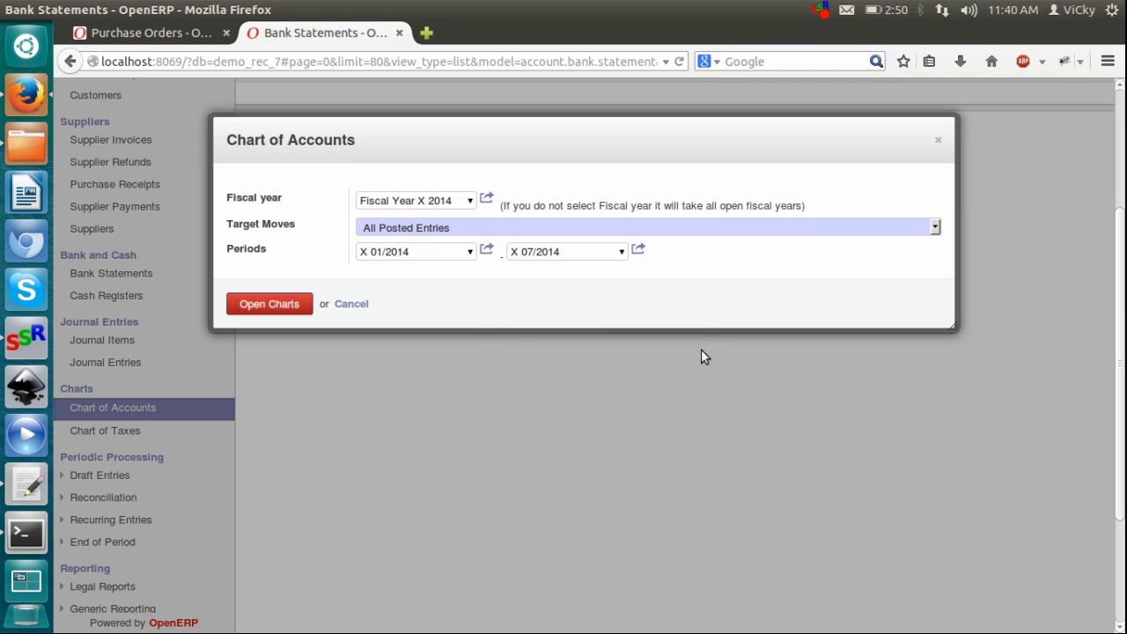
left_click(432, 229)
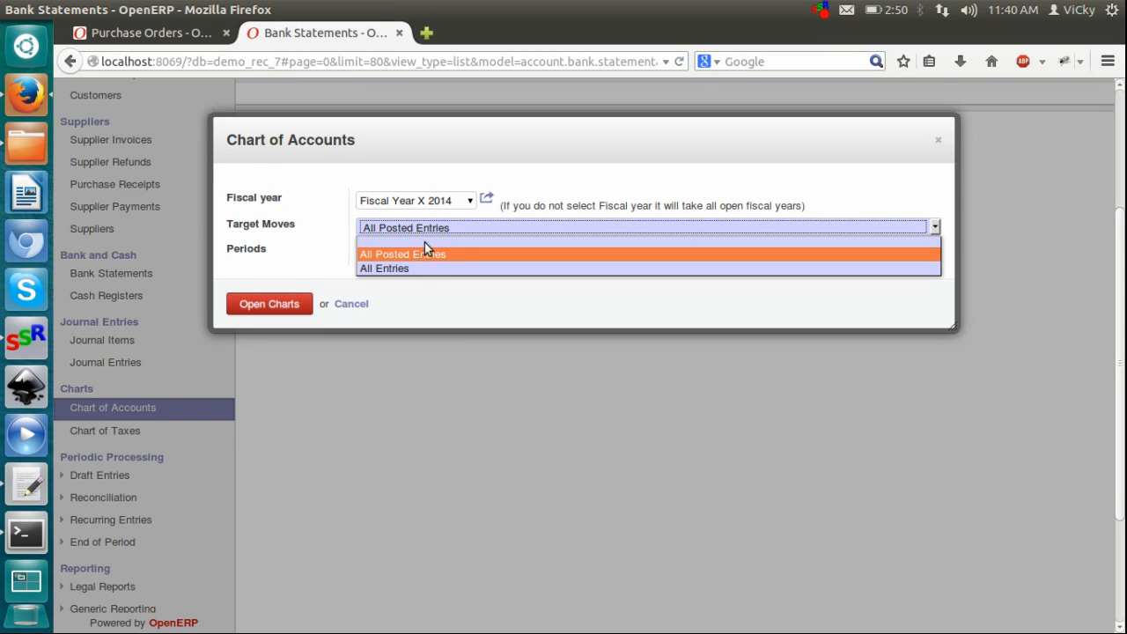
left_click(409, 269)
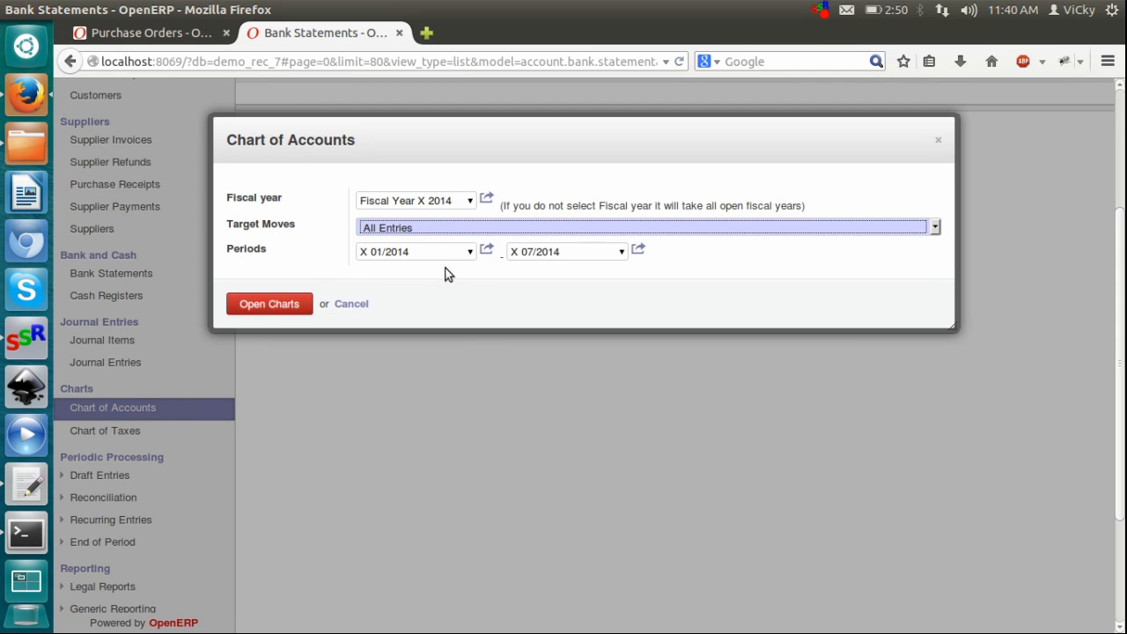
left_click(263, 302)
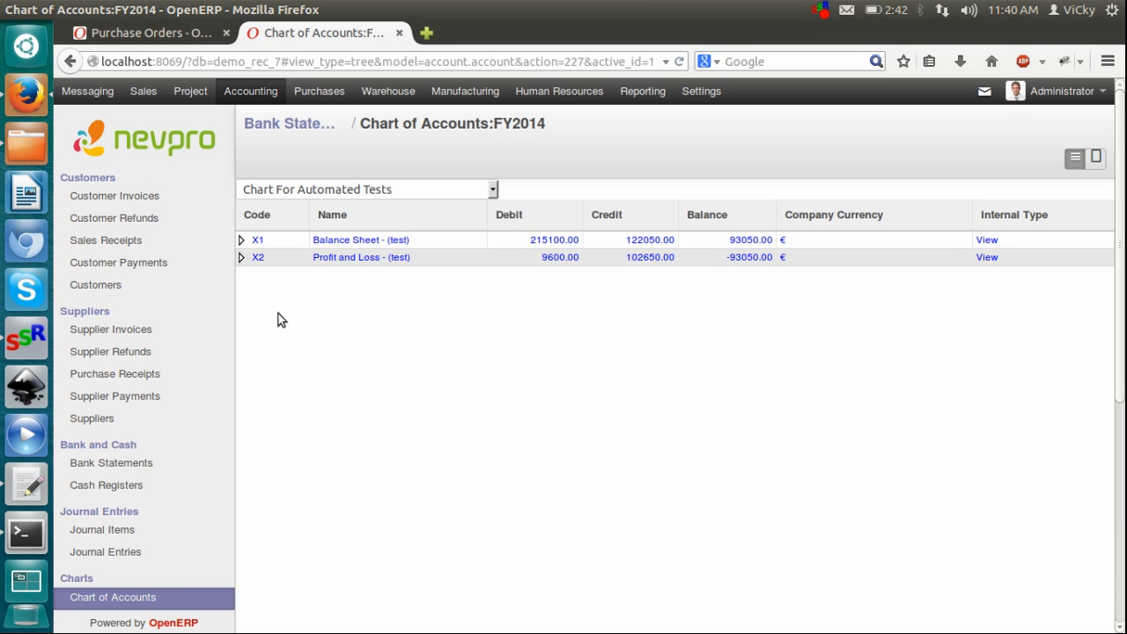
Expand the Balance Sheet and Profit and Loss accounts with their Assets, Liabilities, Income, Expense and Net Current Assets branches.
left_click(243, 241)
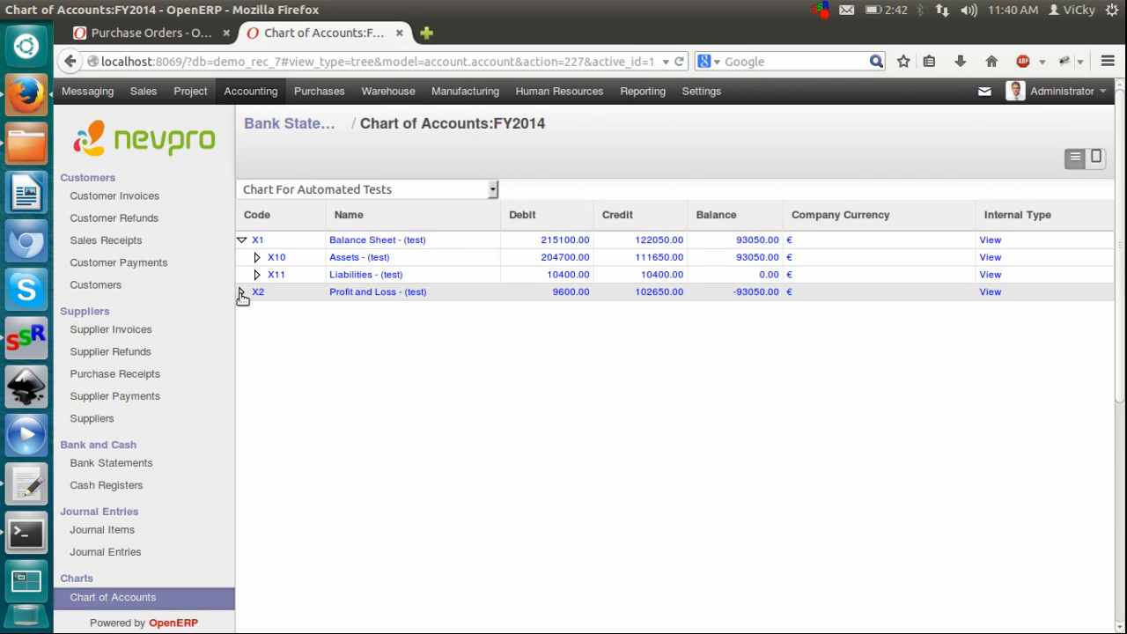
left_click(396, 292)
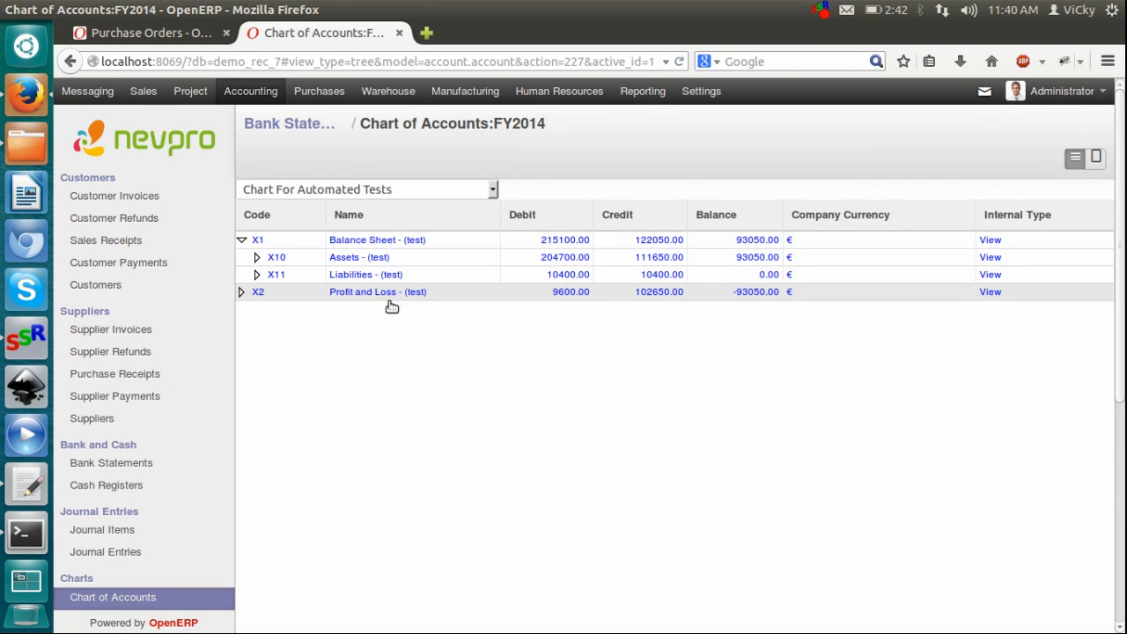
left_click(257, 259)
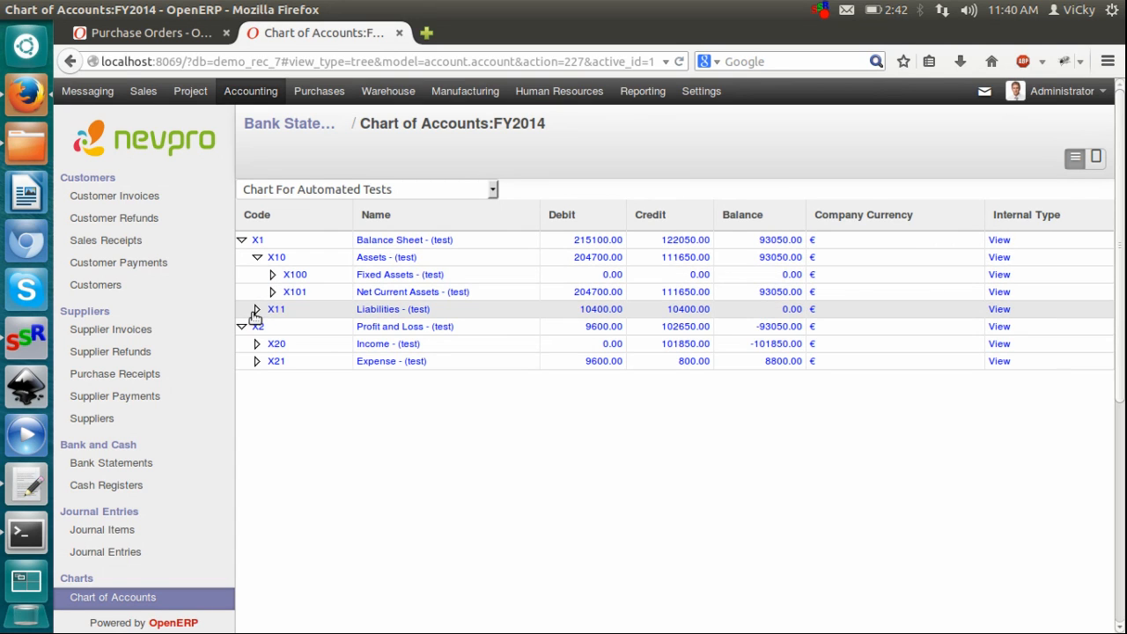
left_click(256, 310)
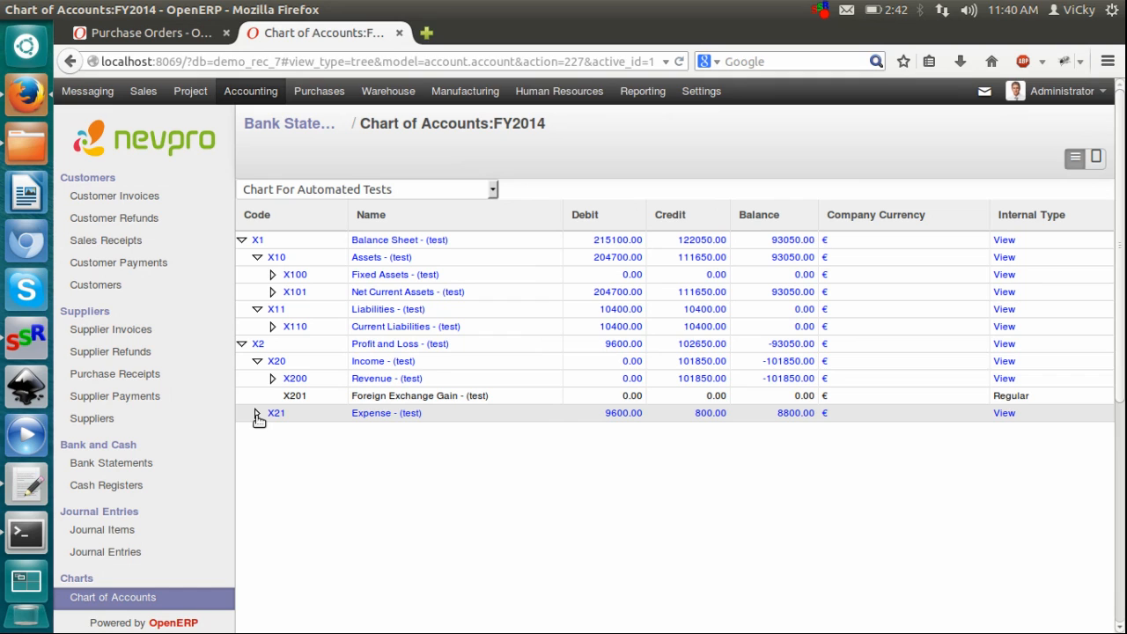
left_click(257, 414)
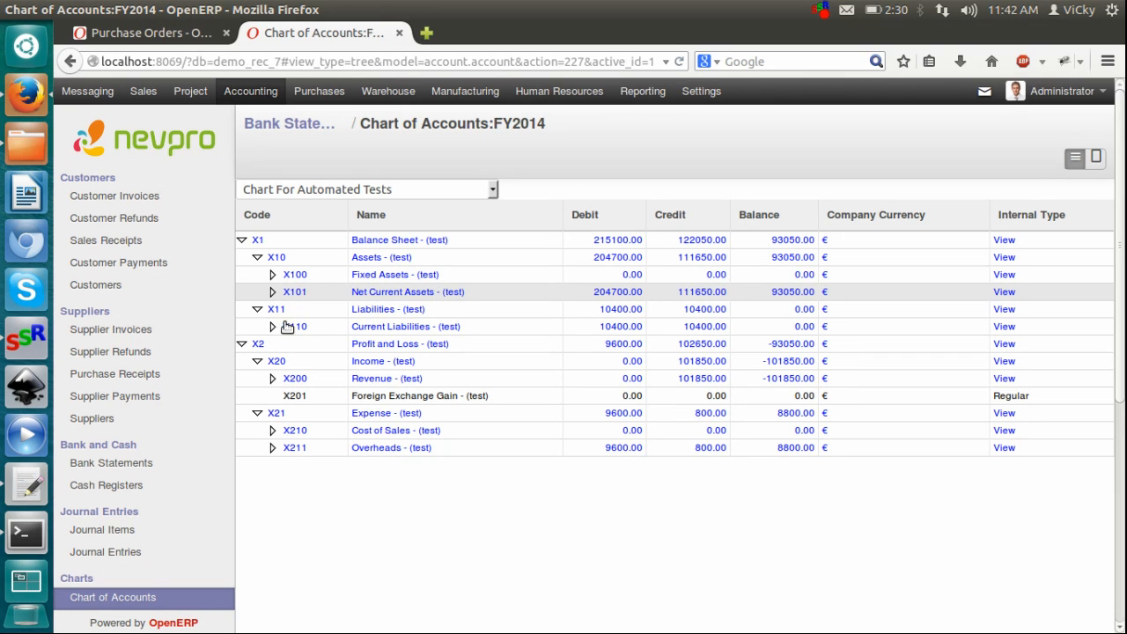
left_click(272, 292)
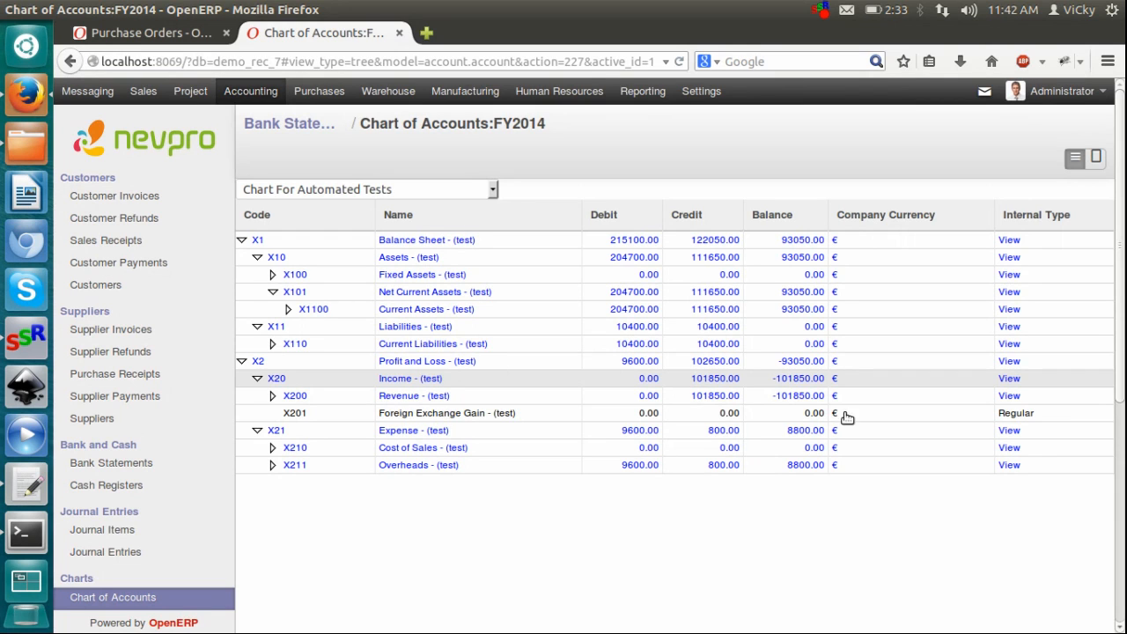
Open the Chart of Taxes for period X 07/2014 with target moves All Posted Entries and look at its chart selector.
scroll(1119, 304, "down", 3)
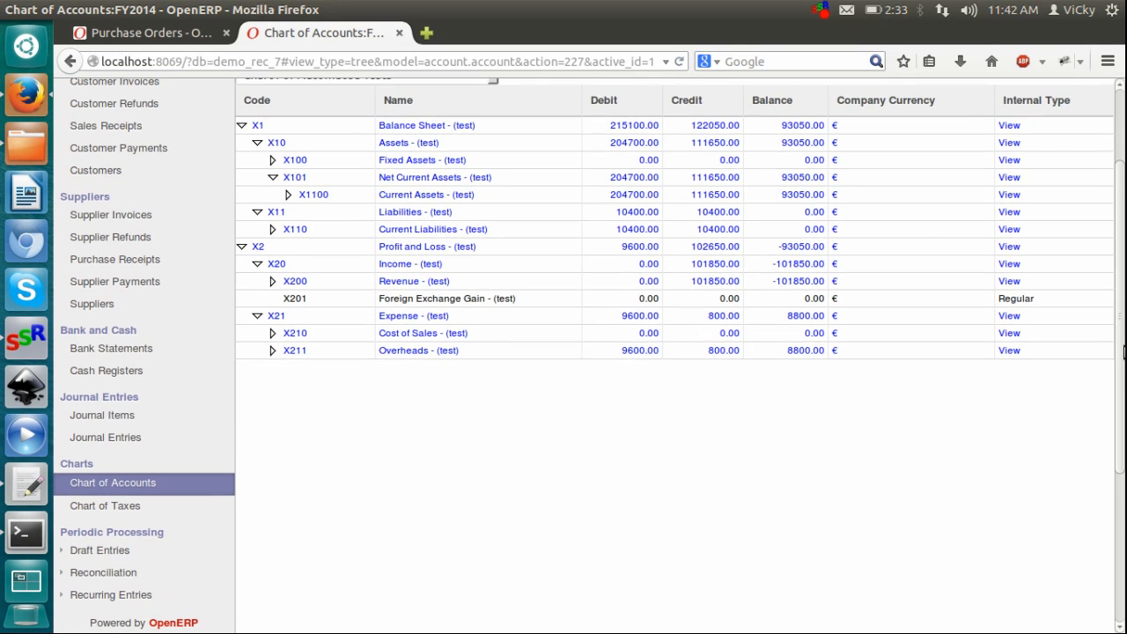
scroll(1110, 279, "up", 3)
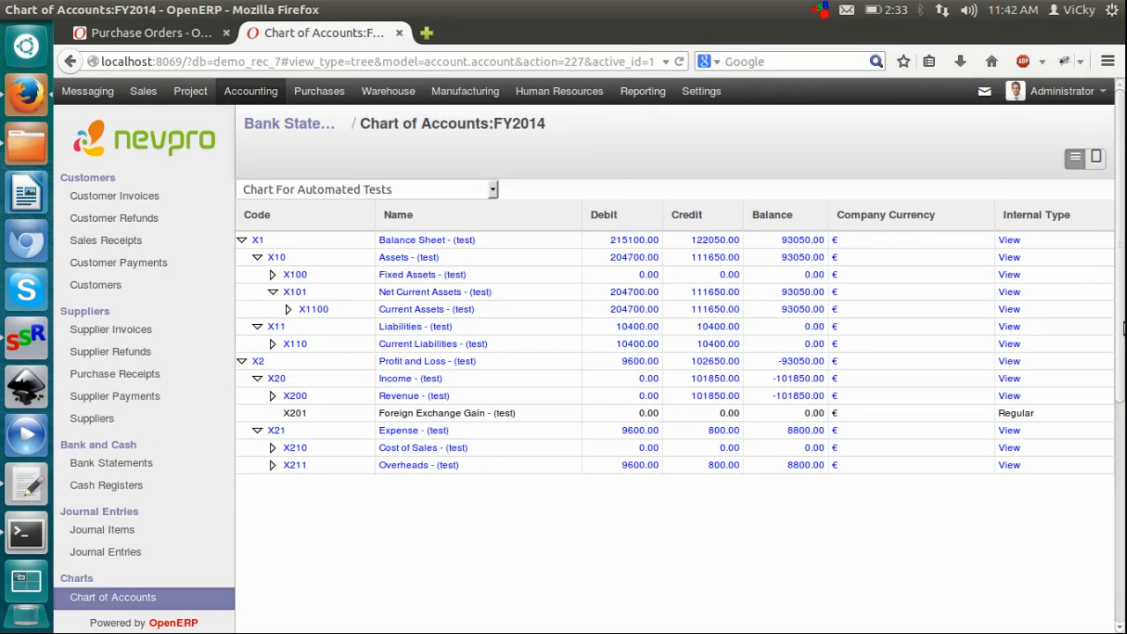
scroll(1124, 327, "down", 3)
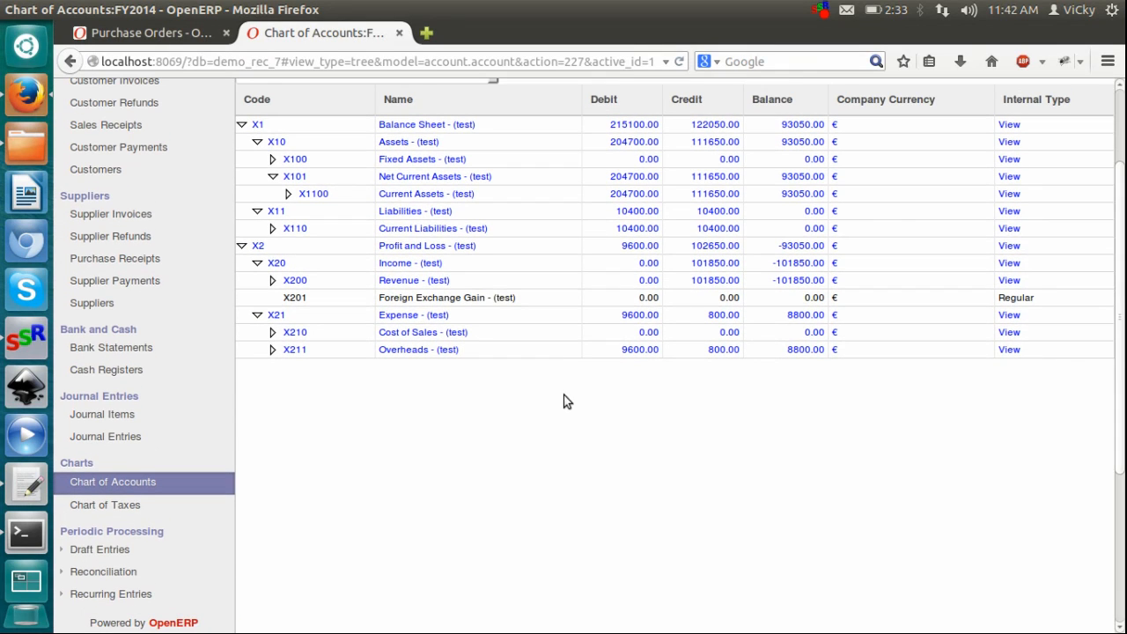
left_click(112, 510)
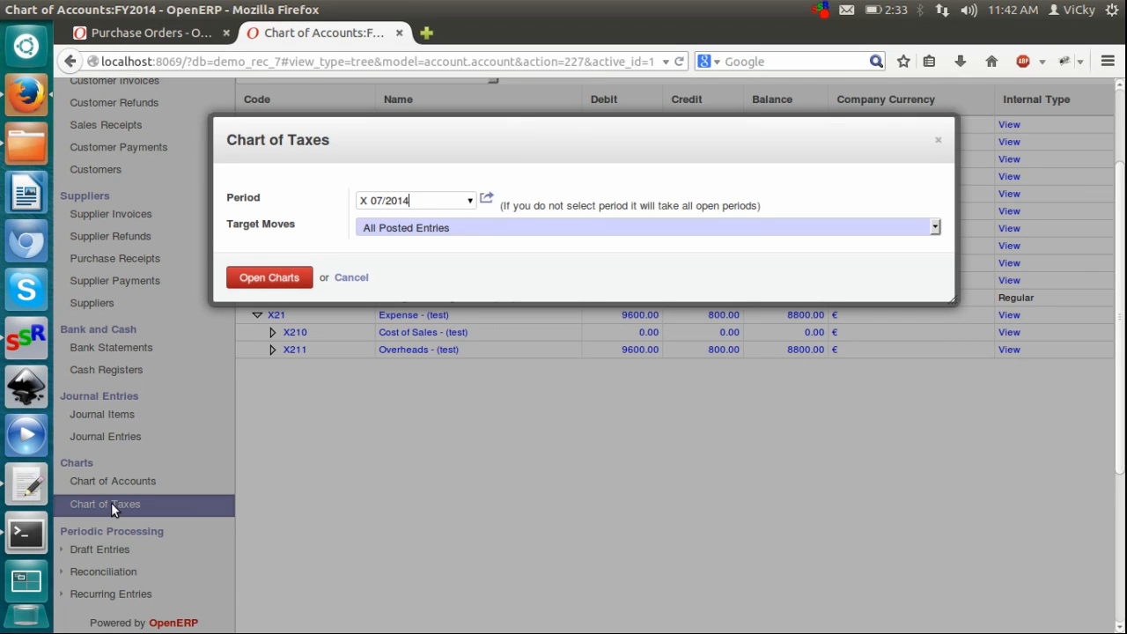
left_click(265, 280)
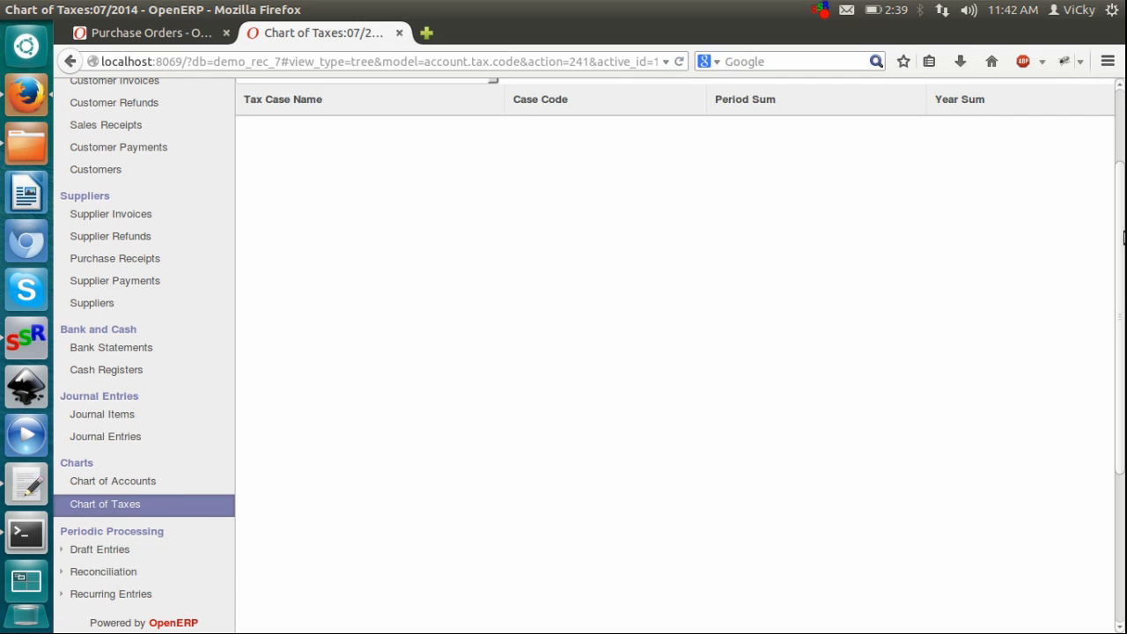
scroll(1124, 236, "up", 3)
left_click(494, 191)
left_click(494, 190)
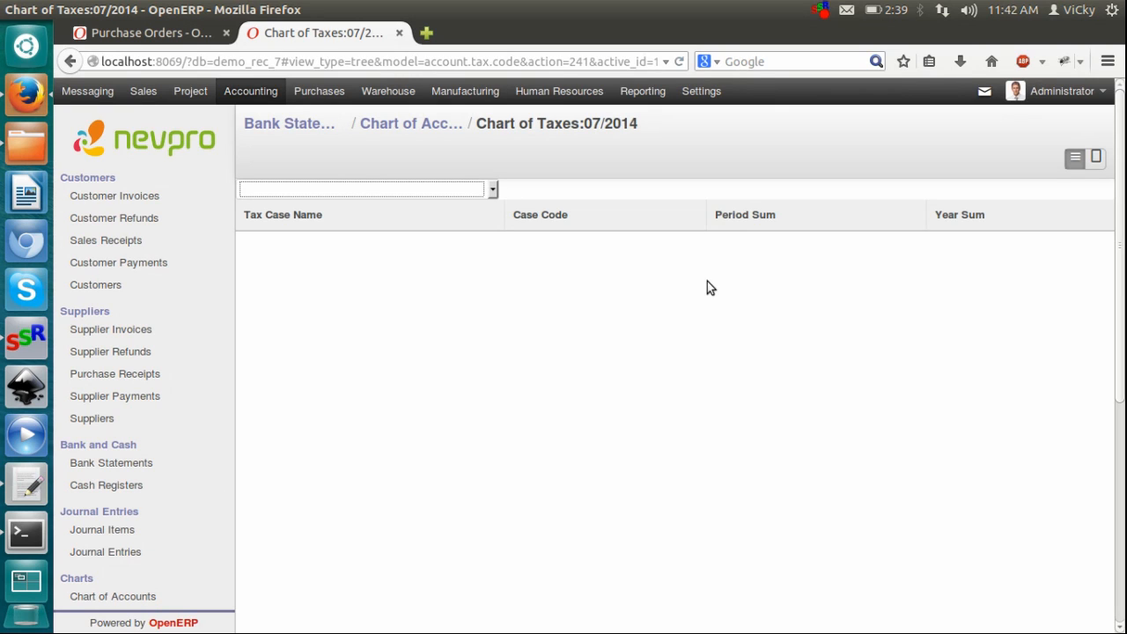
Reopen the Chart of Taxes for period X 07/2014 with target moves set to All Entries.
left_click_drag(1124, 266, 1123, 342)
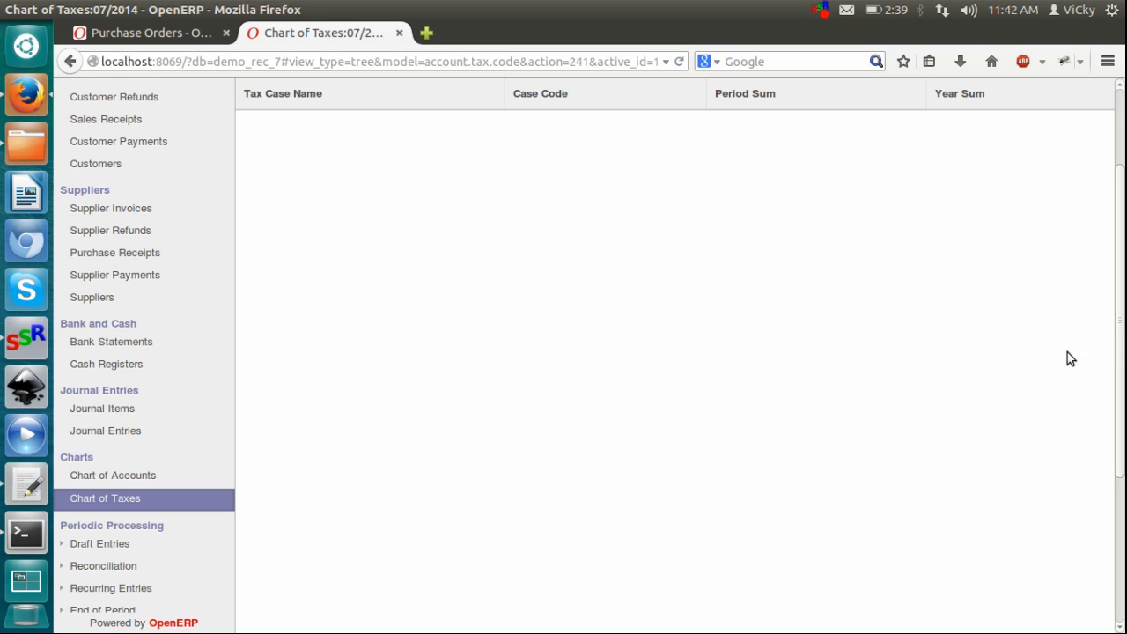
left_click(100, 503)
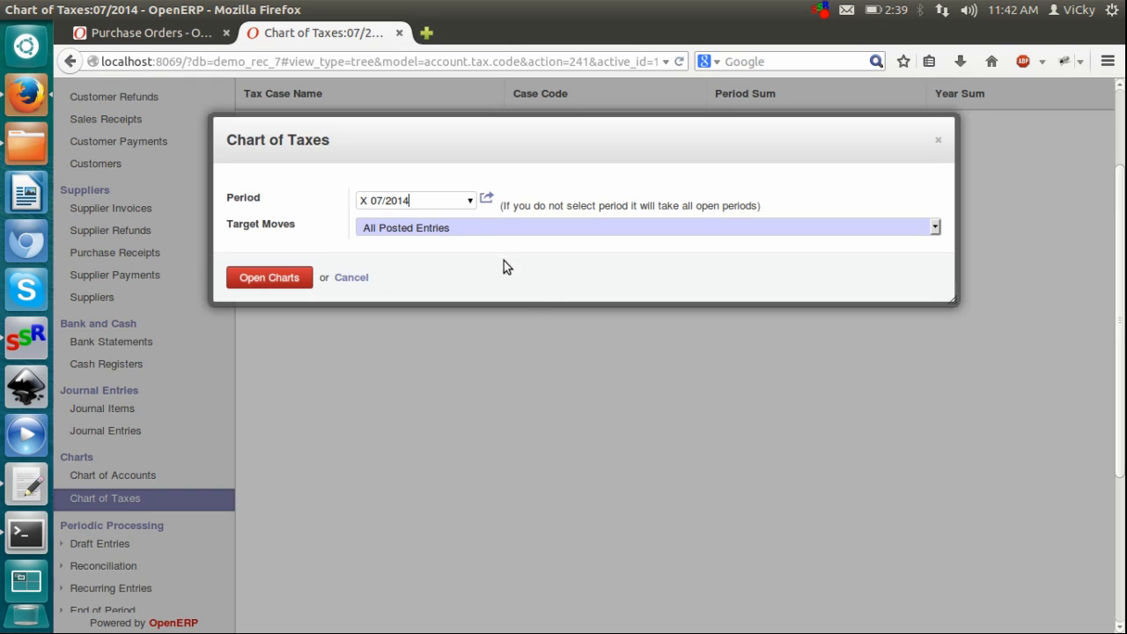
left_click(491, 227)
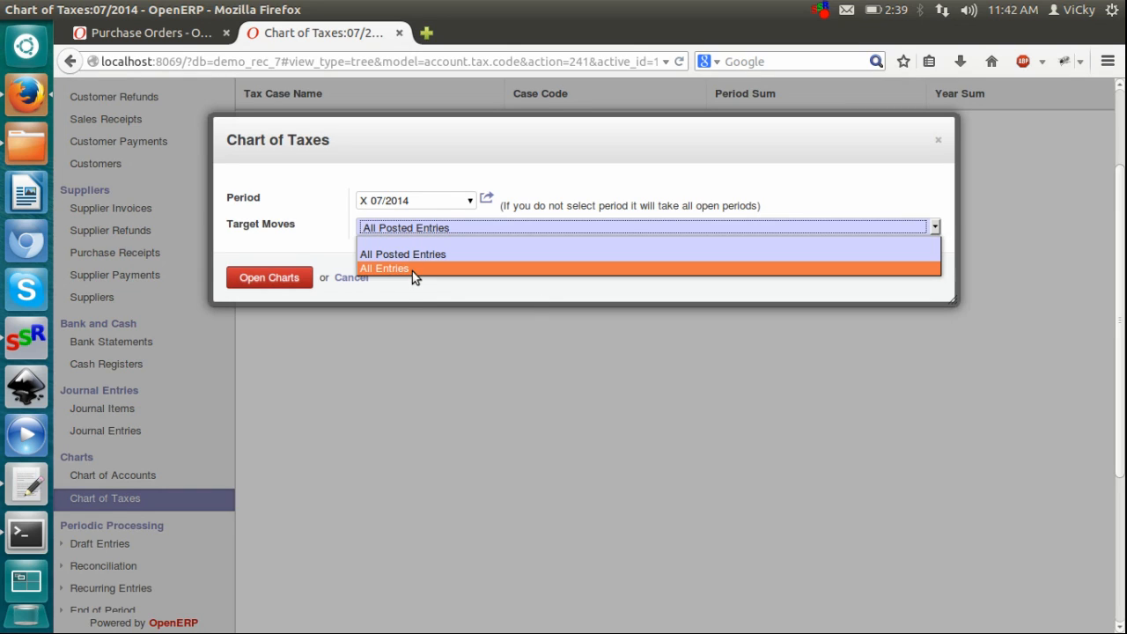
left_click(366, 270)
left_click(271, 276)
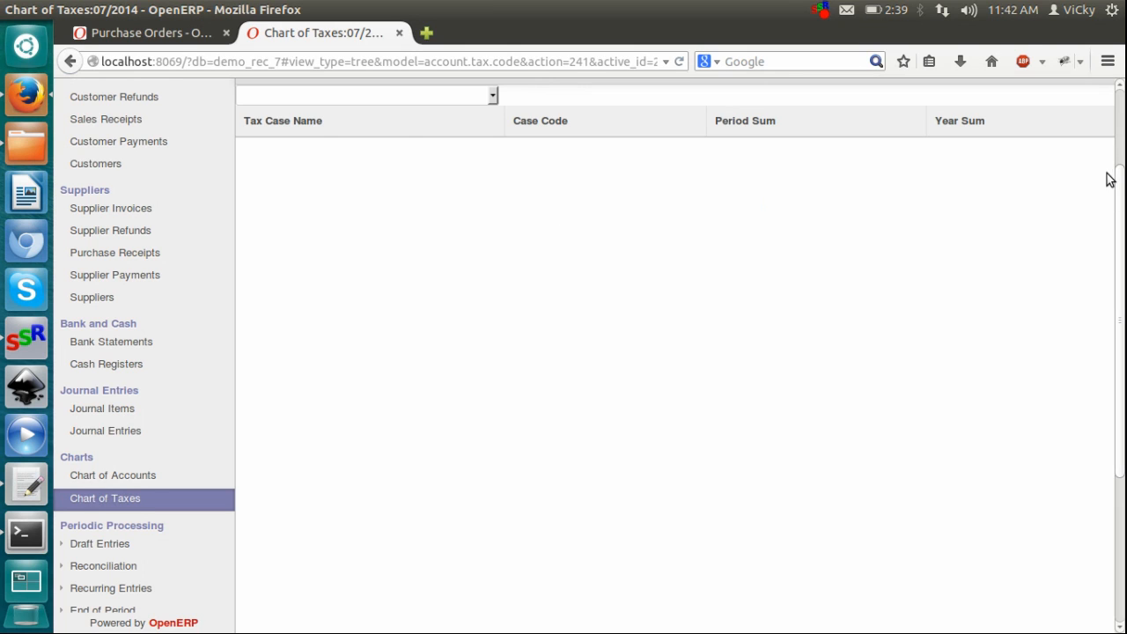
scroll(1109, 179, "up", 3)
Open the Accounts list from the accounting configuration.
left_click_drag(1123, 178, 1123, 335)
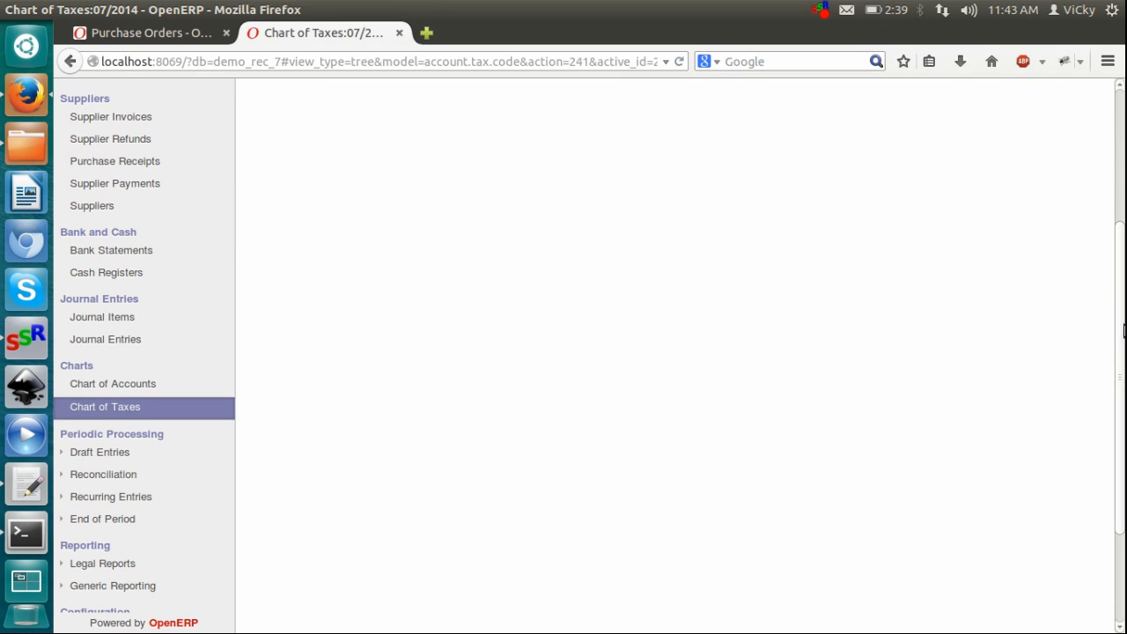
left_click_drag(1123, 403, 1123, 452)
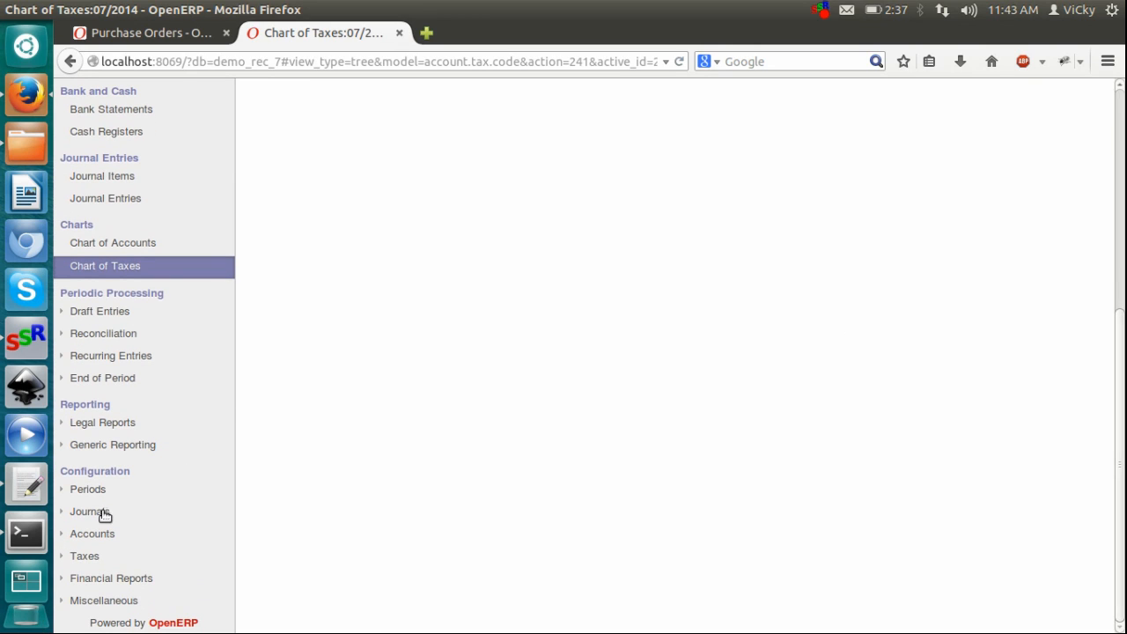
left_click(70, 538)
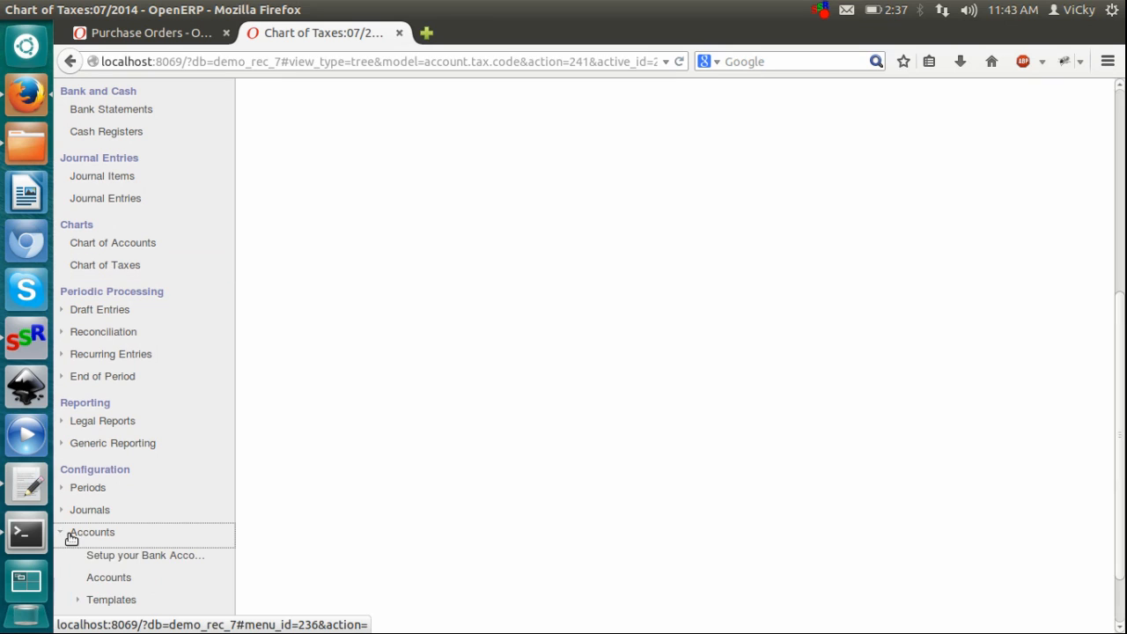
left_click(122, 582)
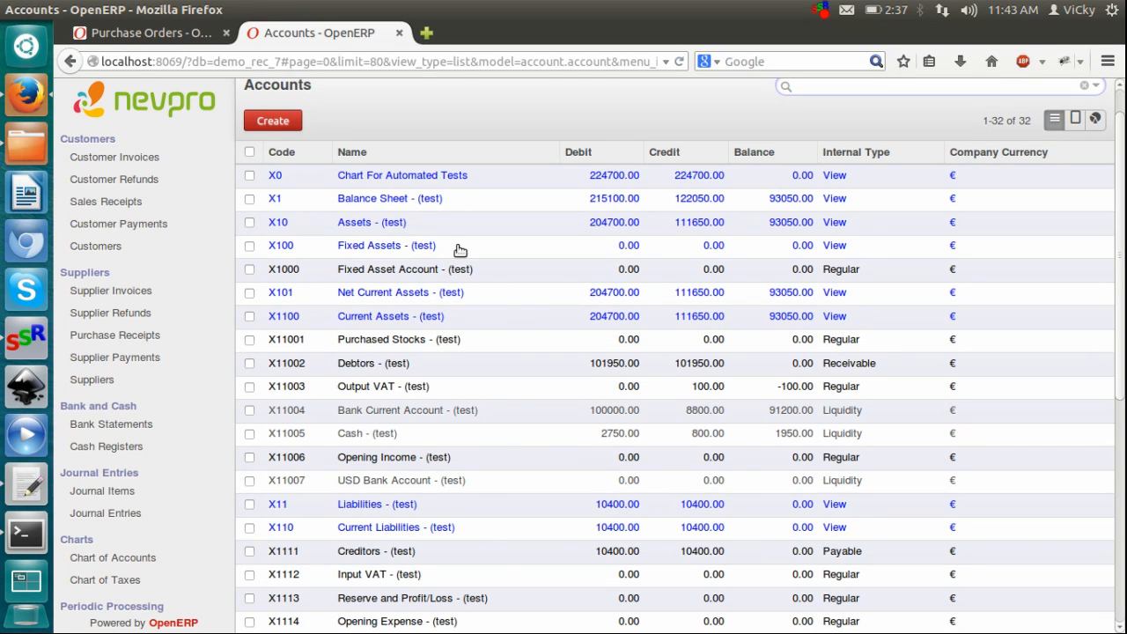
Start a new account and look at its code, name and parent account options without filling them in.
left_click(282, 128)
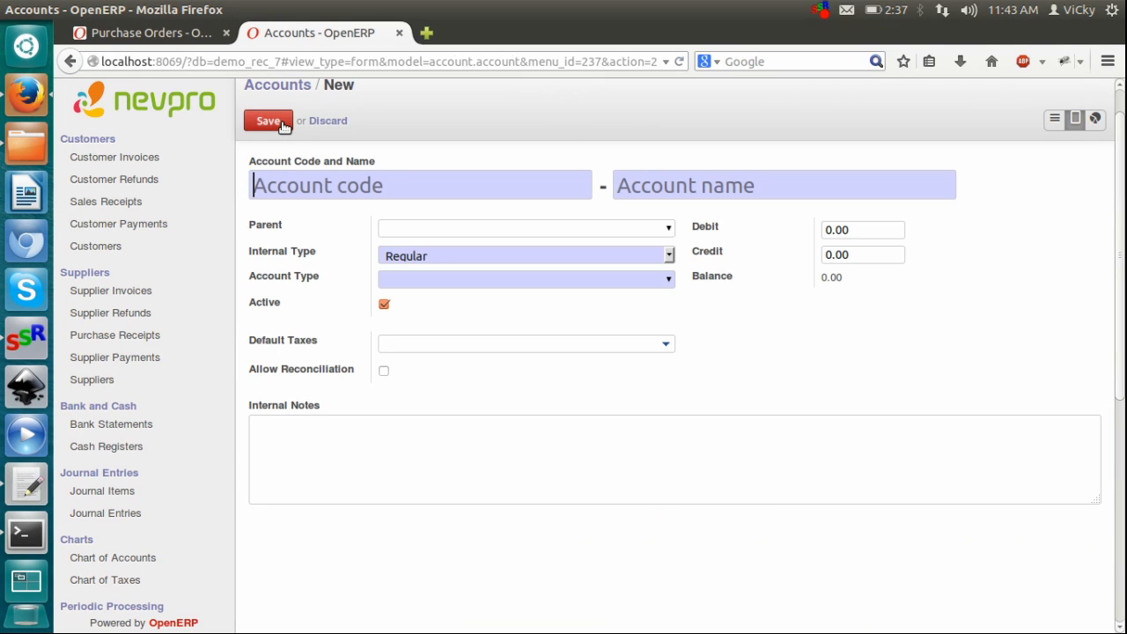
left_click(392, 186)
left_click(763, 186)
left_click(667, 231)
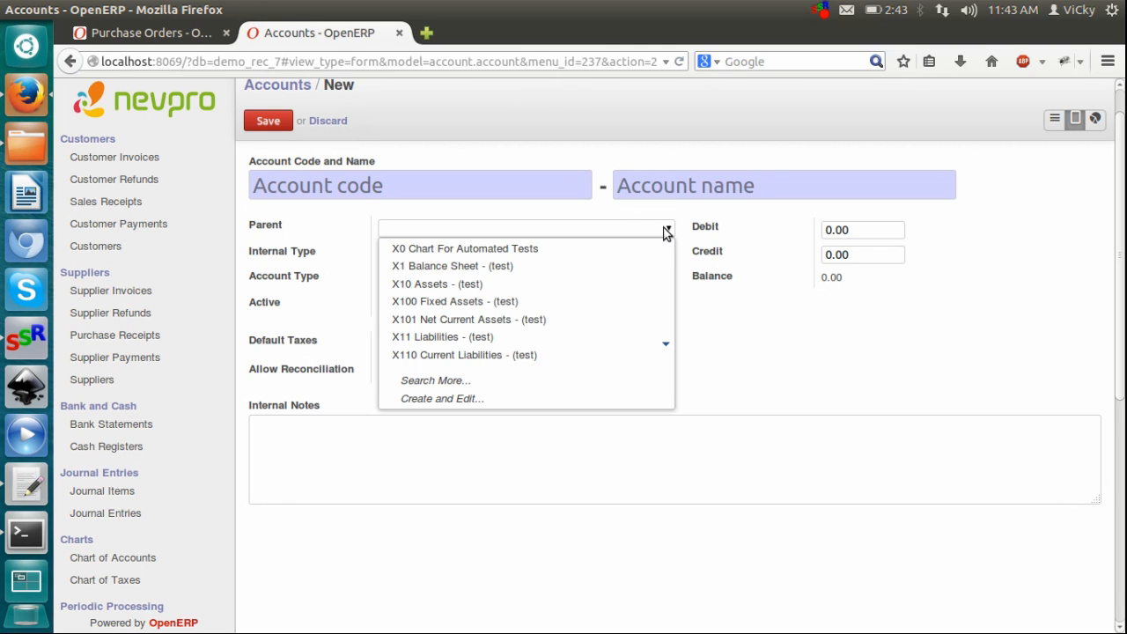
left_click(668, 231)
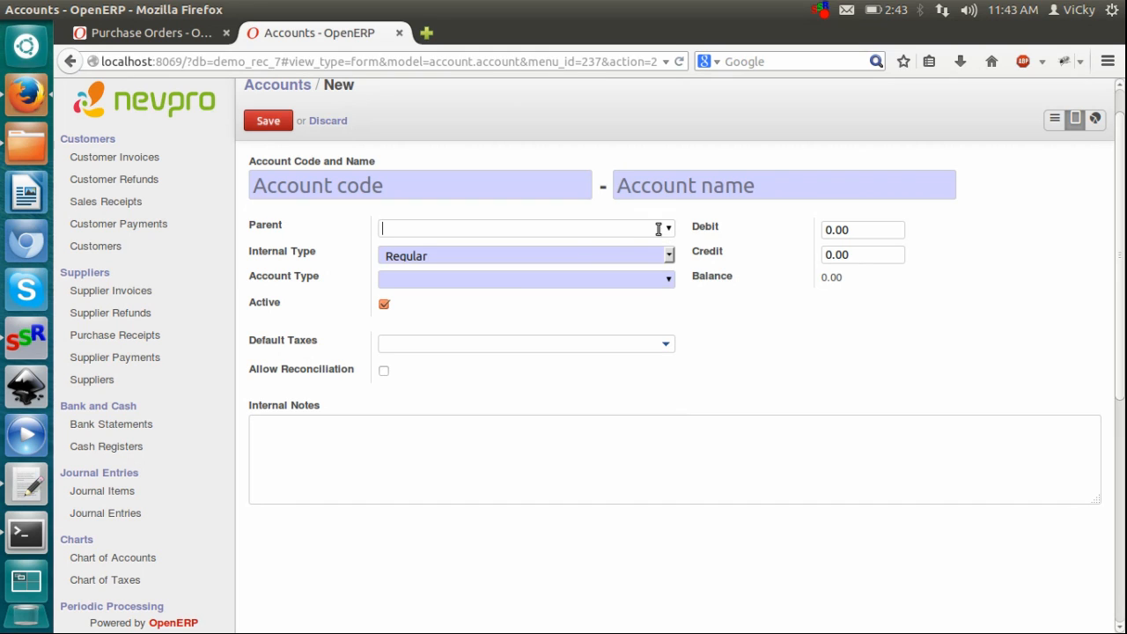
Review the new account's internal type options and the full list of account types, then leave both fields blank.
left_click(583, 257)
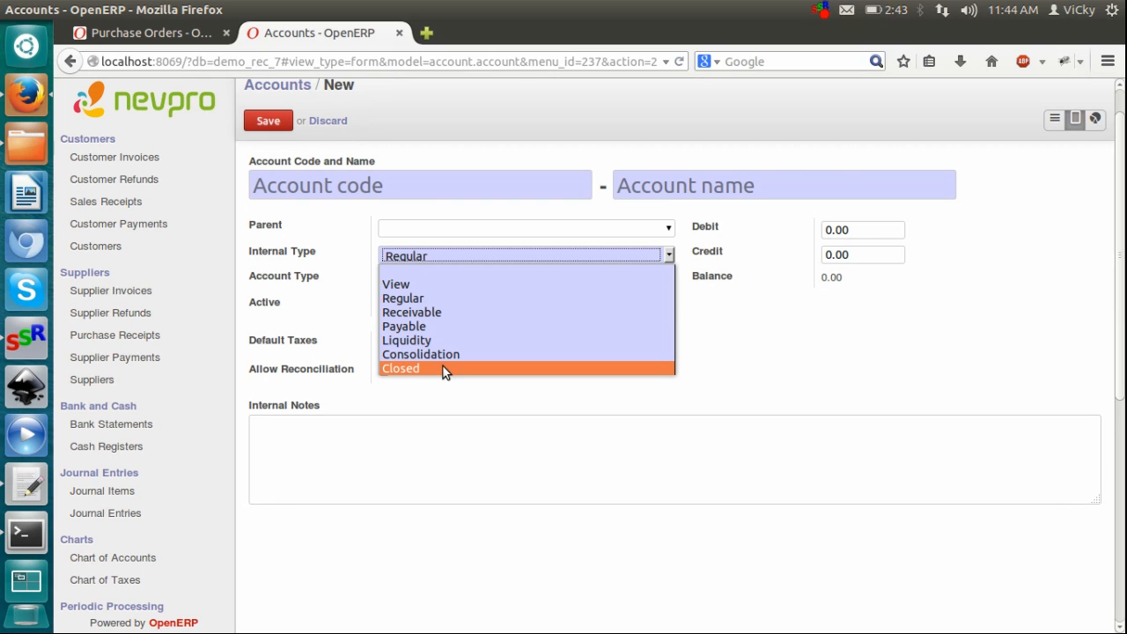
left_click(423, 267)
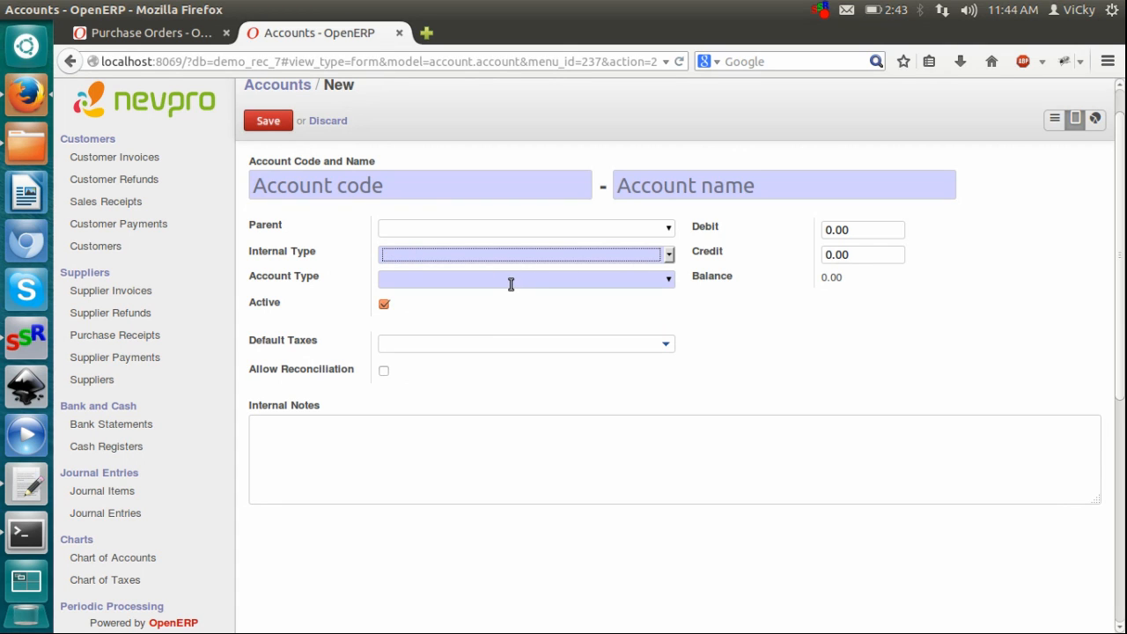
left_click(671, 280)
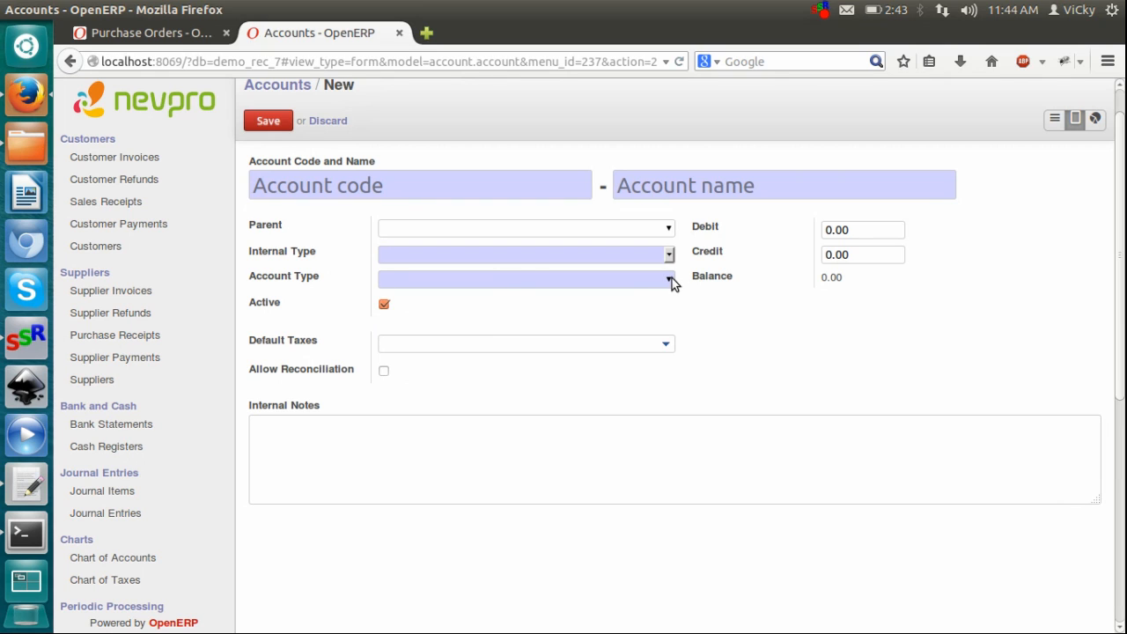
left_click(671, 280)
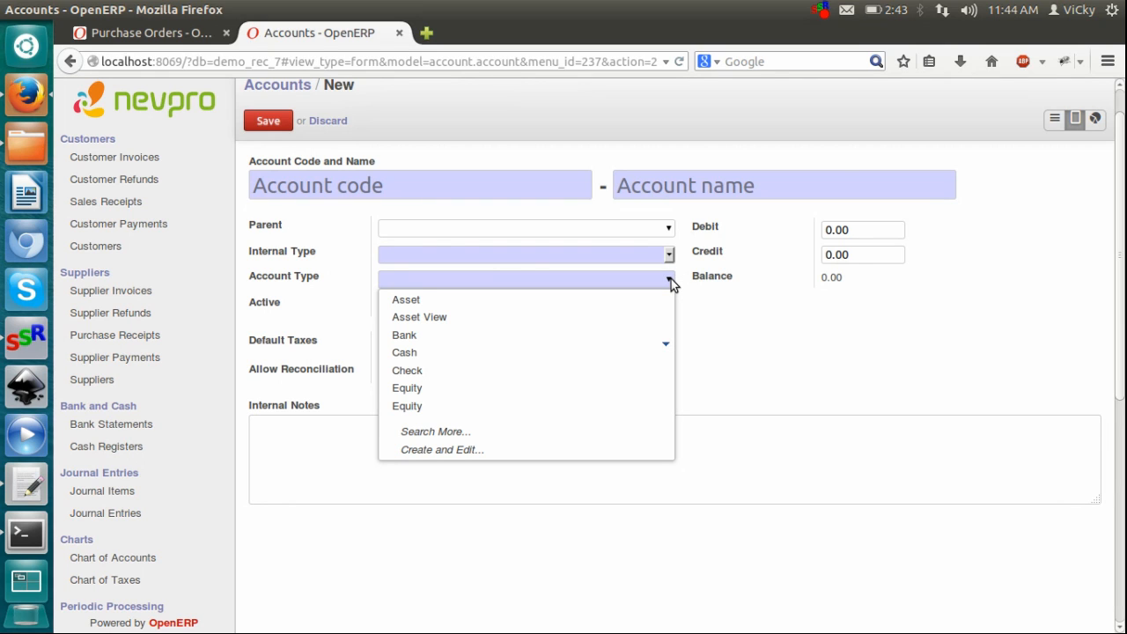
left_click(438, 433)
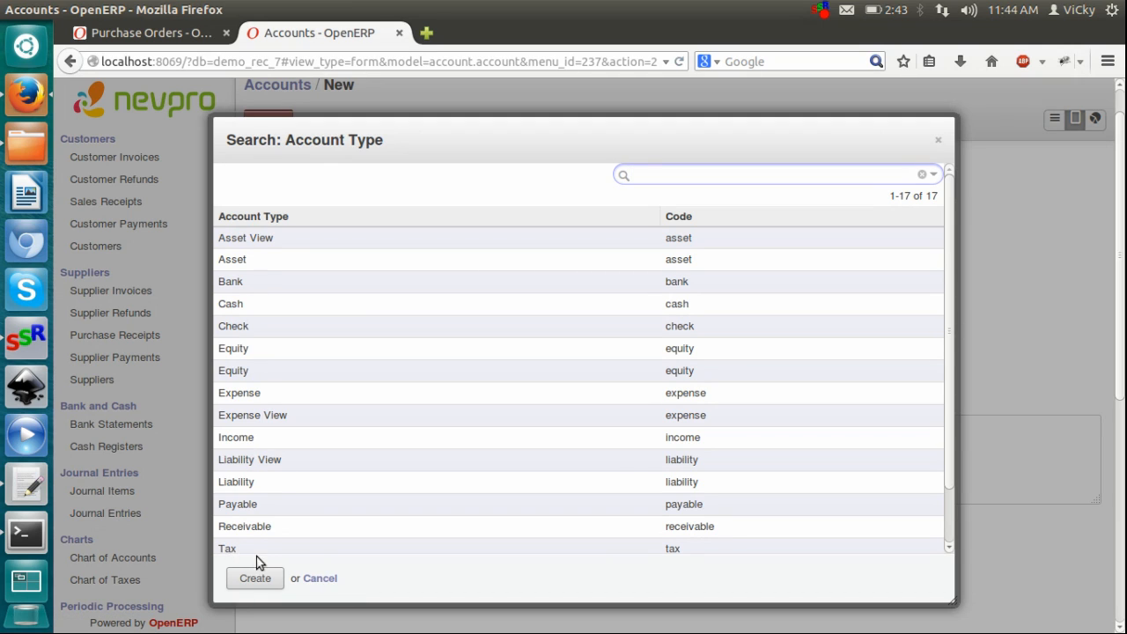
left_click(333, 579)
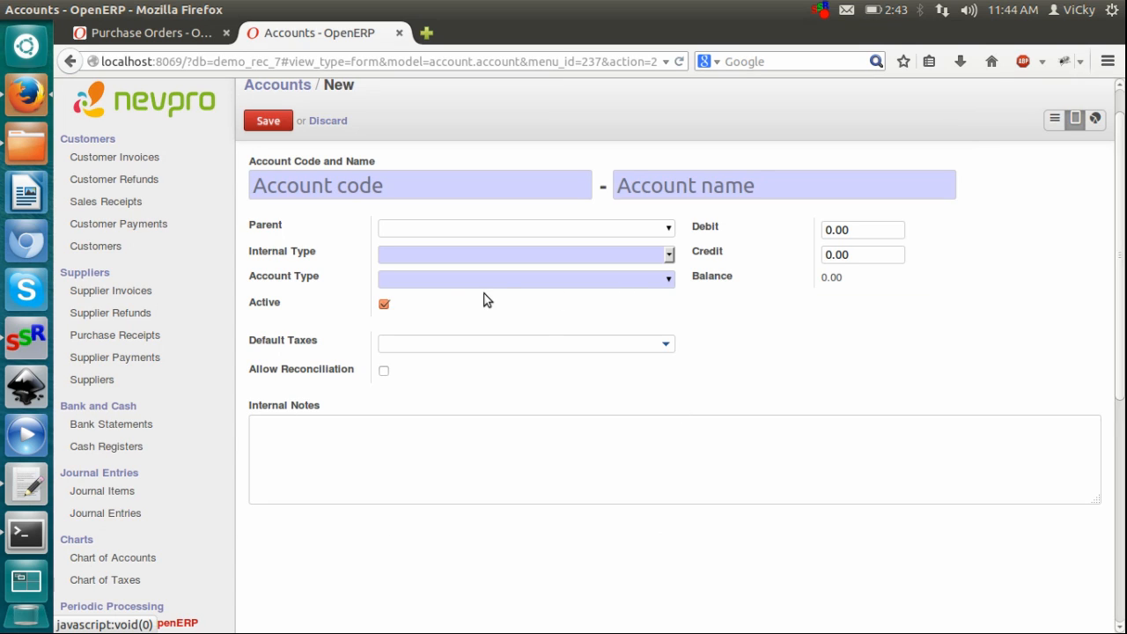
Look at the new account's debit and credit fields, then discard the unsaved account.
left_click(859, 233)
left_click(868, 255)
key("Tab")
left_click(339, 125)
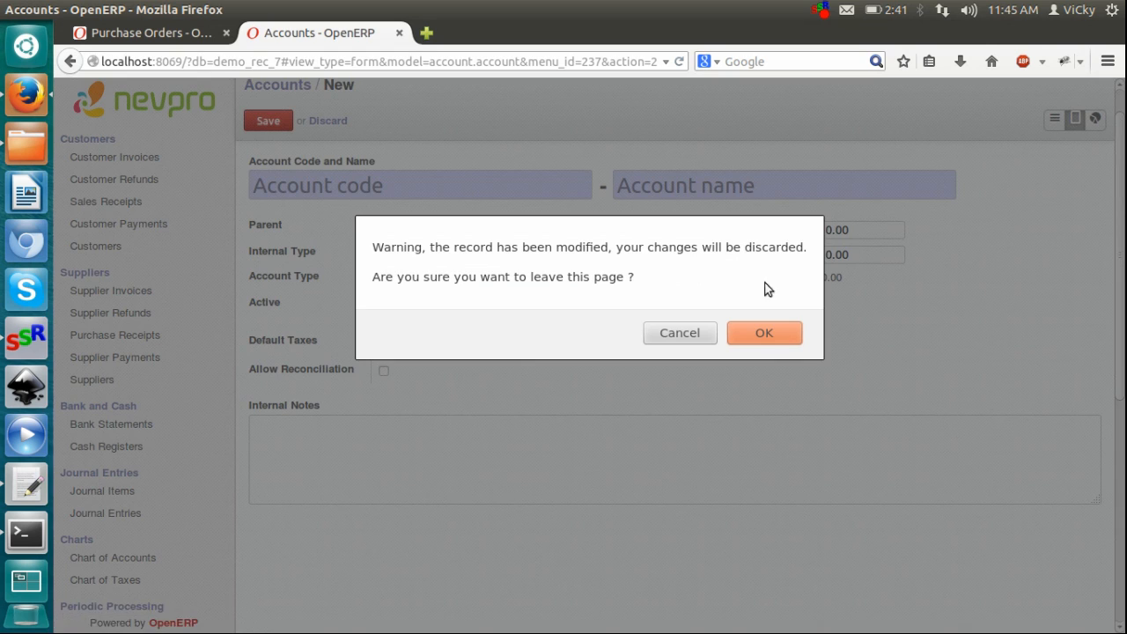
left_click(775, 335)
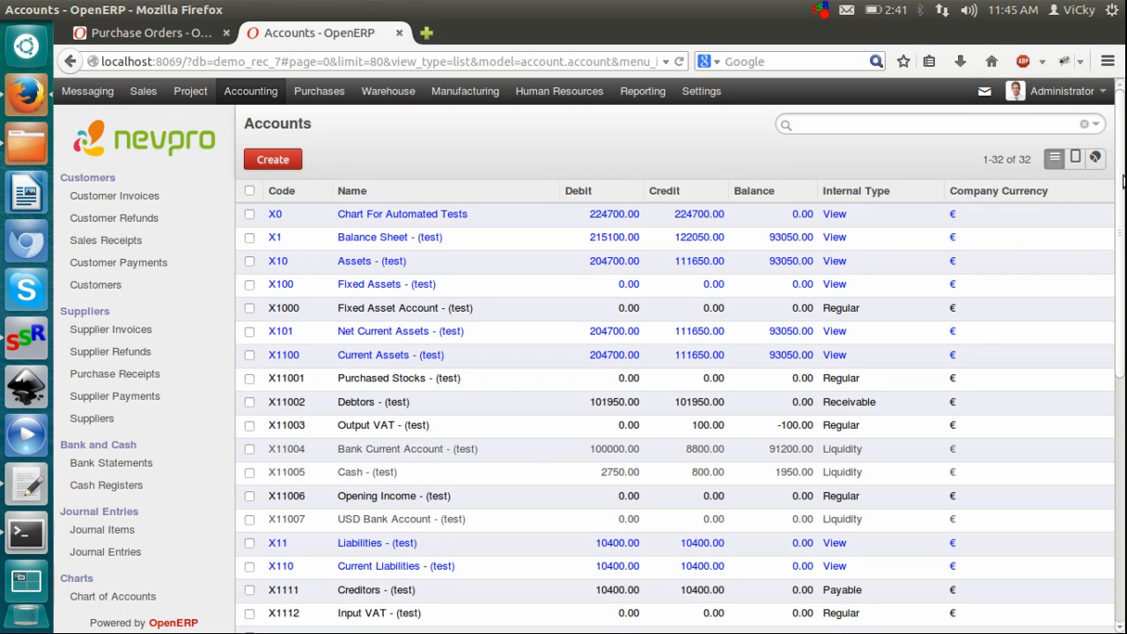
Look through the whole Accounts list, examining the codes, names, debit, credit, balance and internal type columns.
scroll(1124, 238, "down", 2)
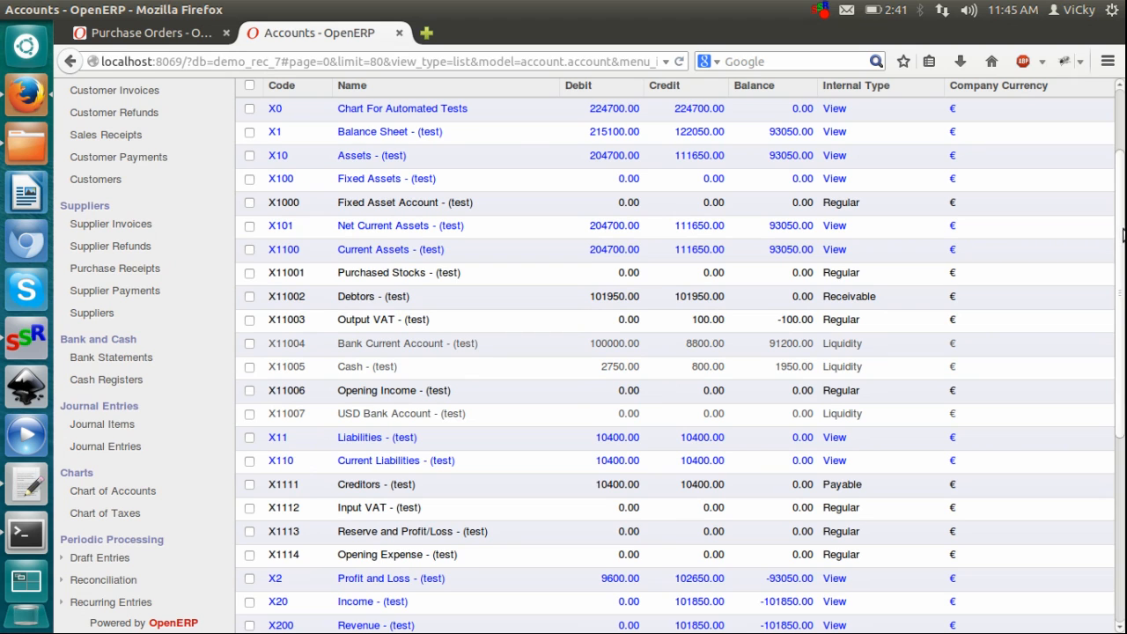
scroll(1117, 190, "up", 2)
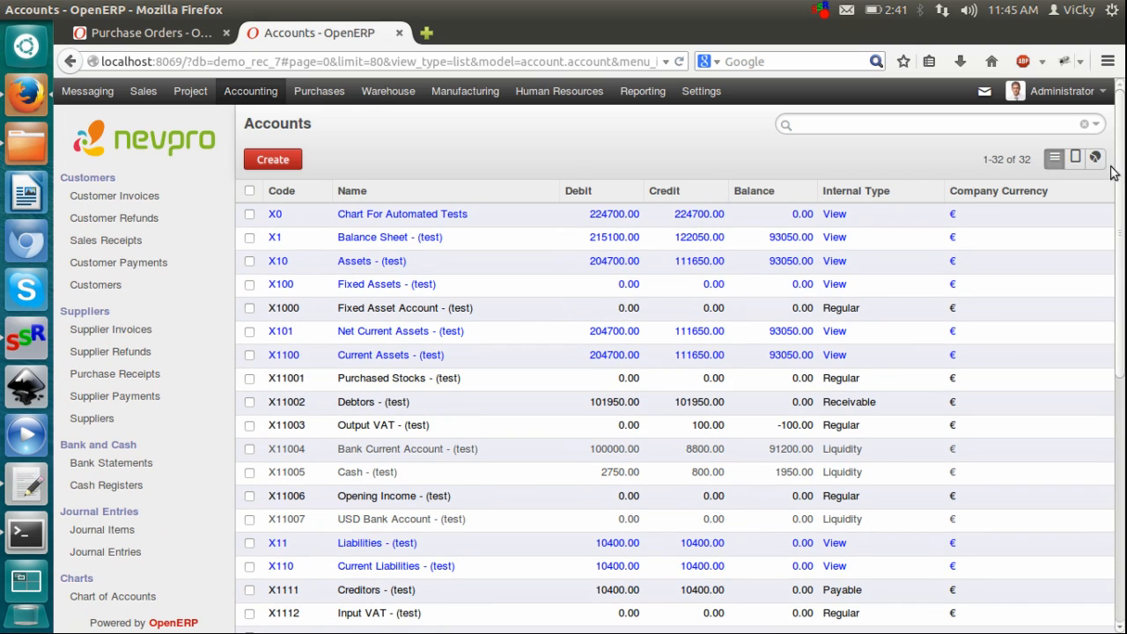
scroll(1123, 220, "down", 2)
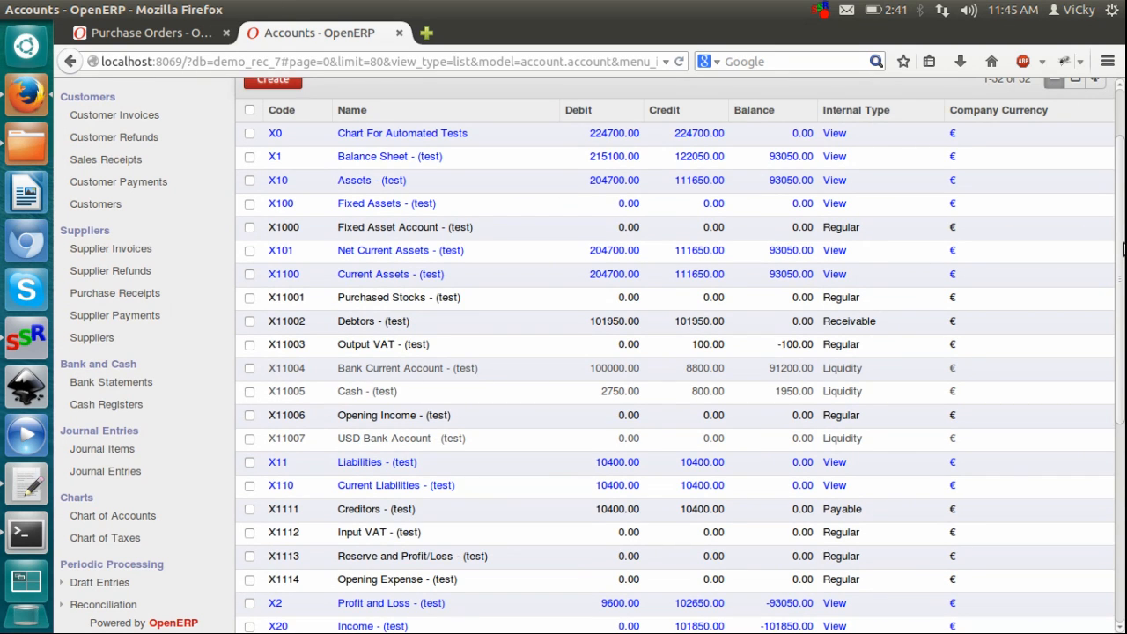
scroll(1124, 300, "down", 4)
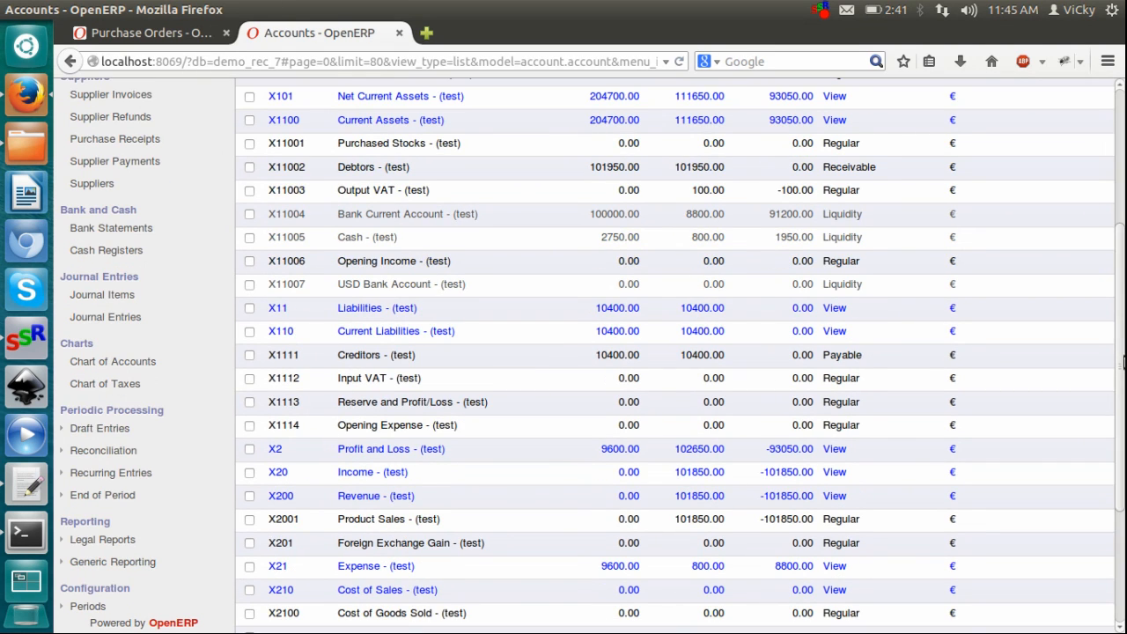
scroll(1124, 370, "down", 4)
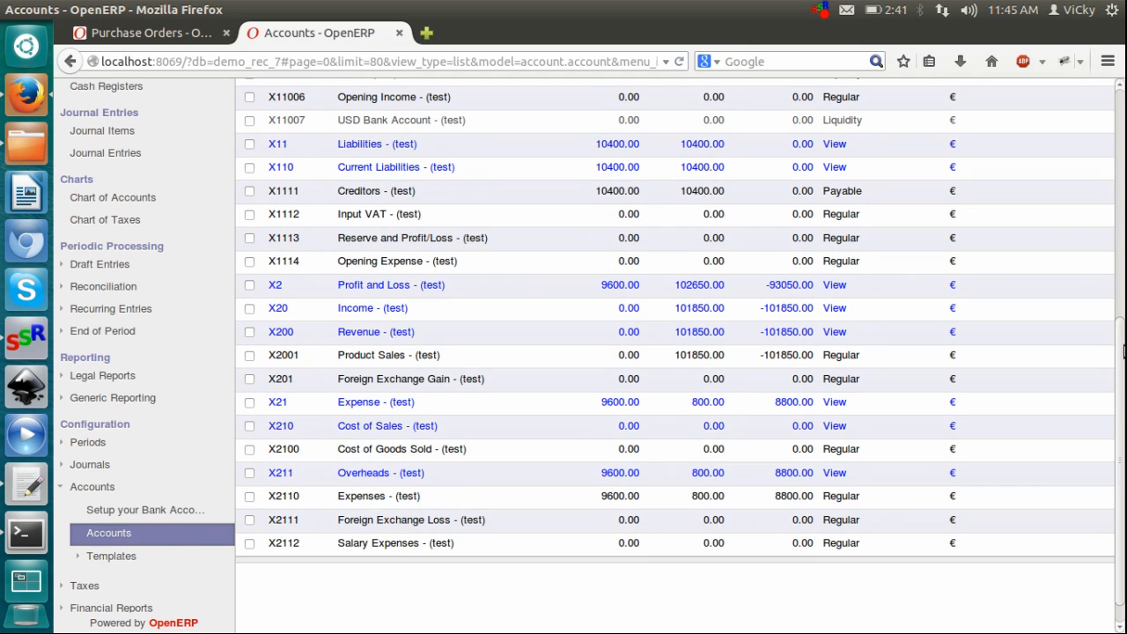
scroll(1124, 352, "up", 4)
scroll(1124, 388, "down", 4)
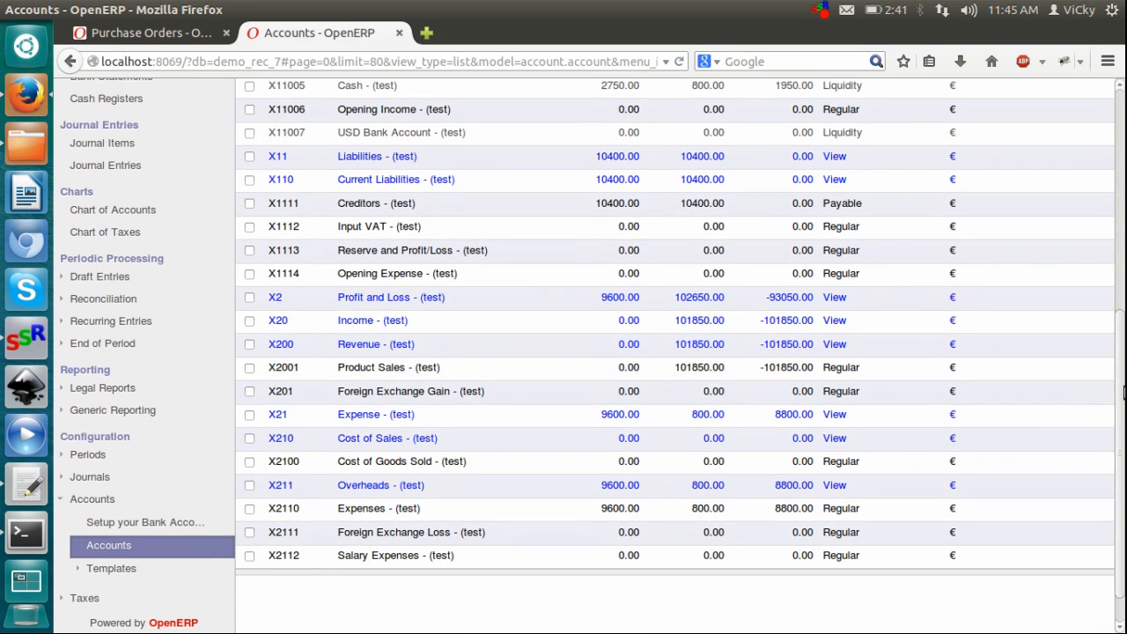
Open Automatic Reconciliation, mark the Debtors and Creditors accounts as accounts to reconcile, and cancel adding them.
left_click(75, 301)
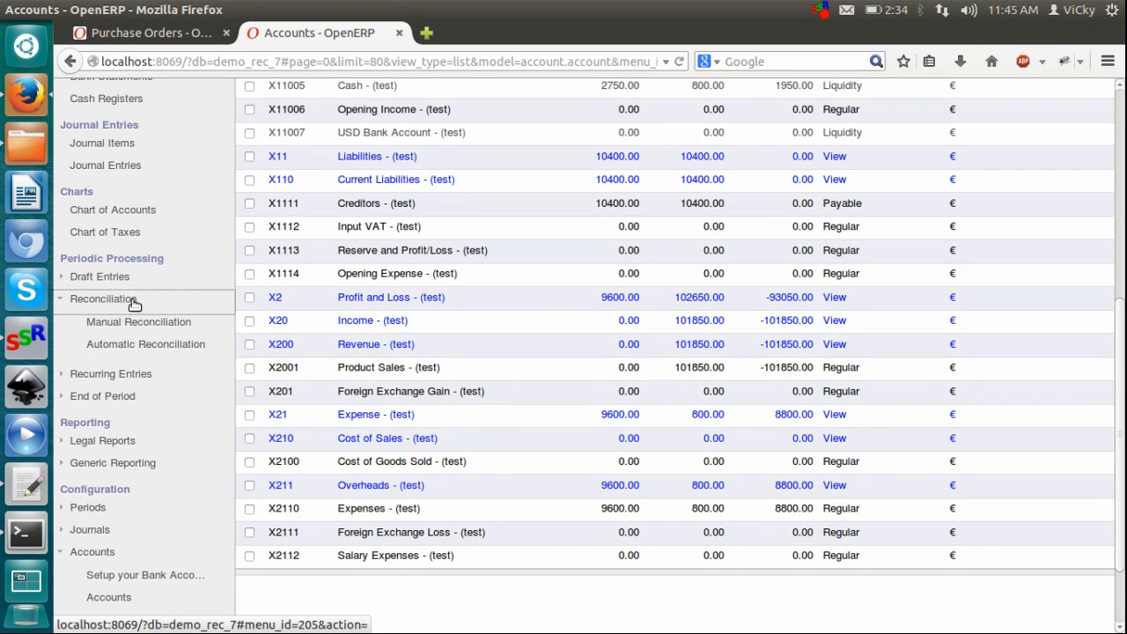
left_click(103, 346)
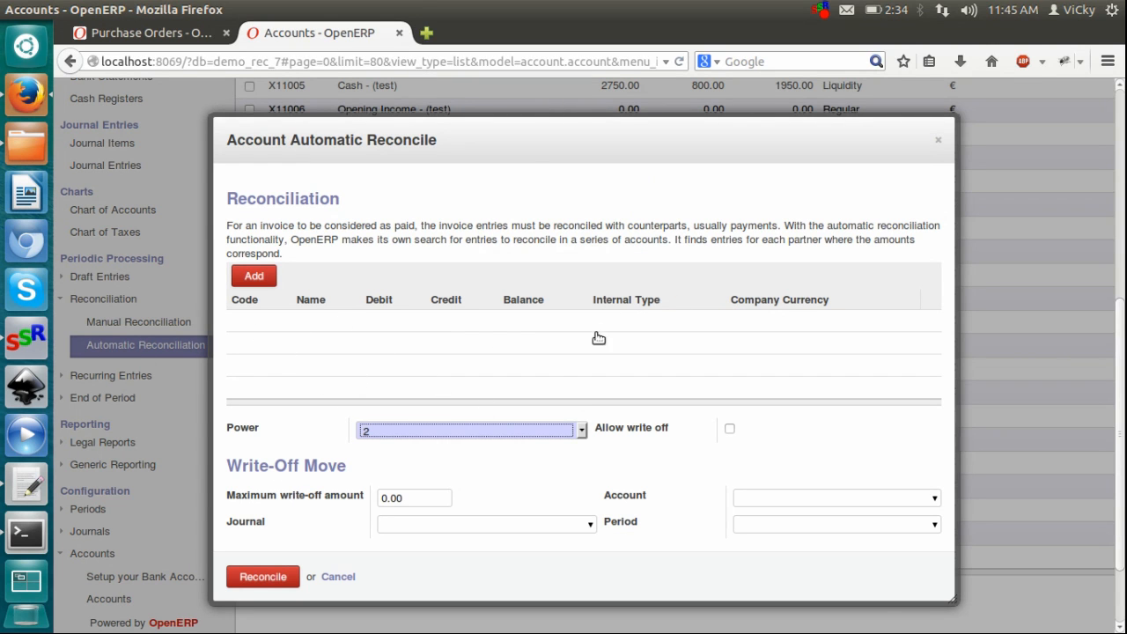
left_click(249, 276)
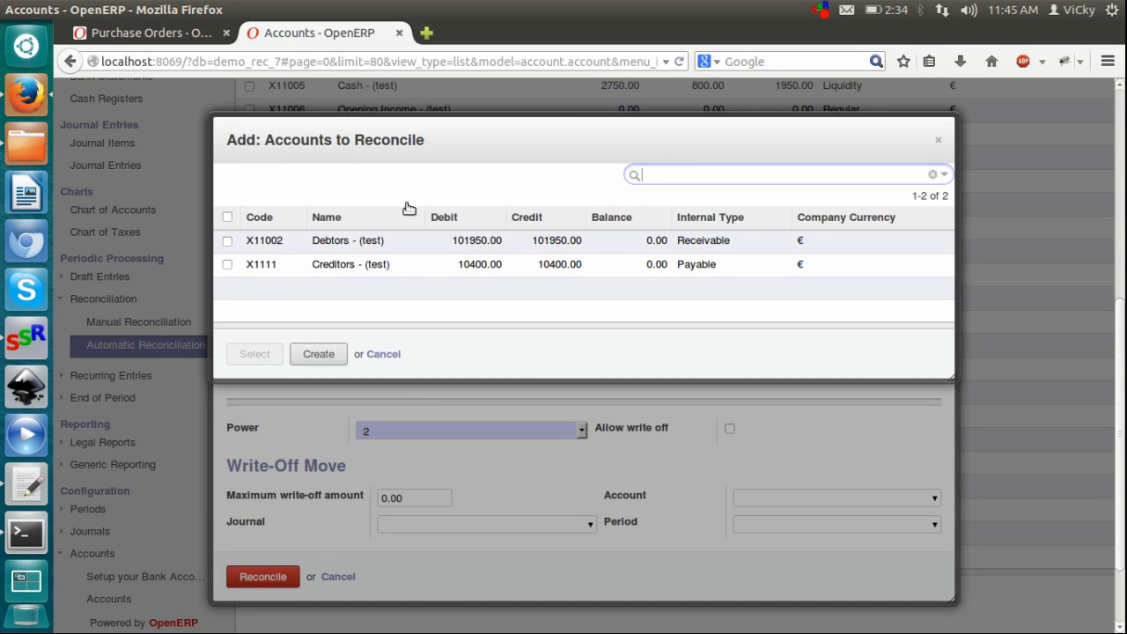
left_click(228, 241)
left_click(227, 264)
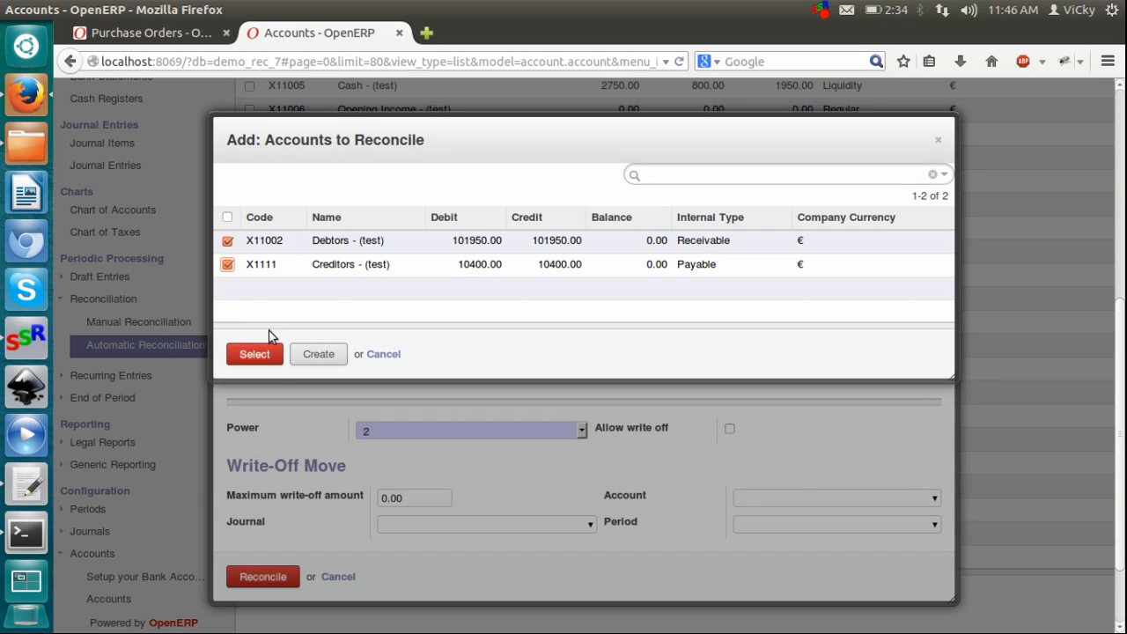
left_click(387, 354)
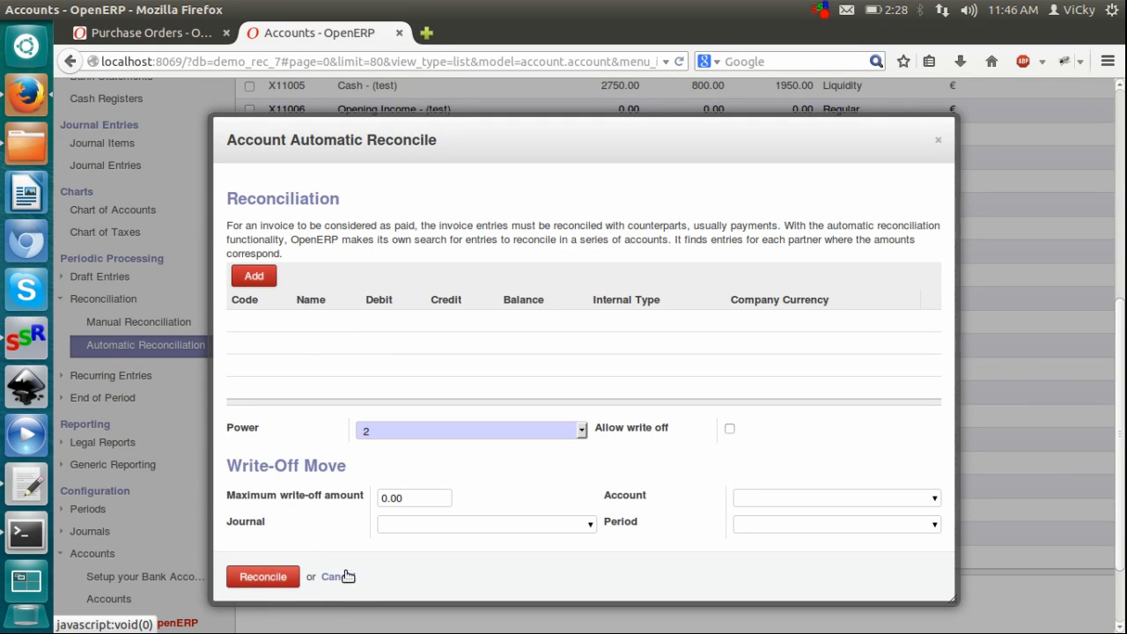
Review the maximum write-off amount, enable Allow write off to inspect the write-off fields, and cancel the automatic reconciliation.
left_click_drag(282, 497, 352, 496)
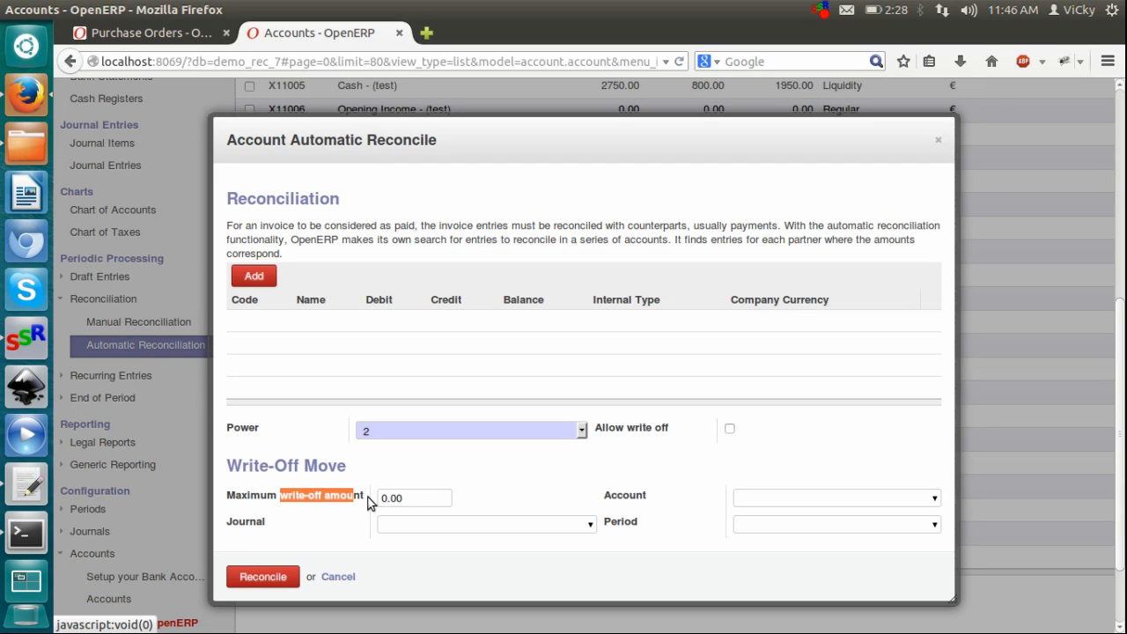
left_click(365, 496)
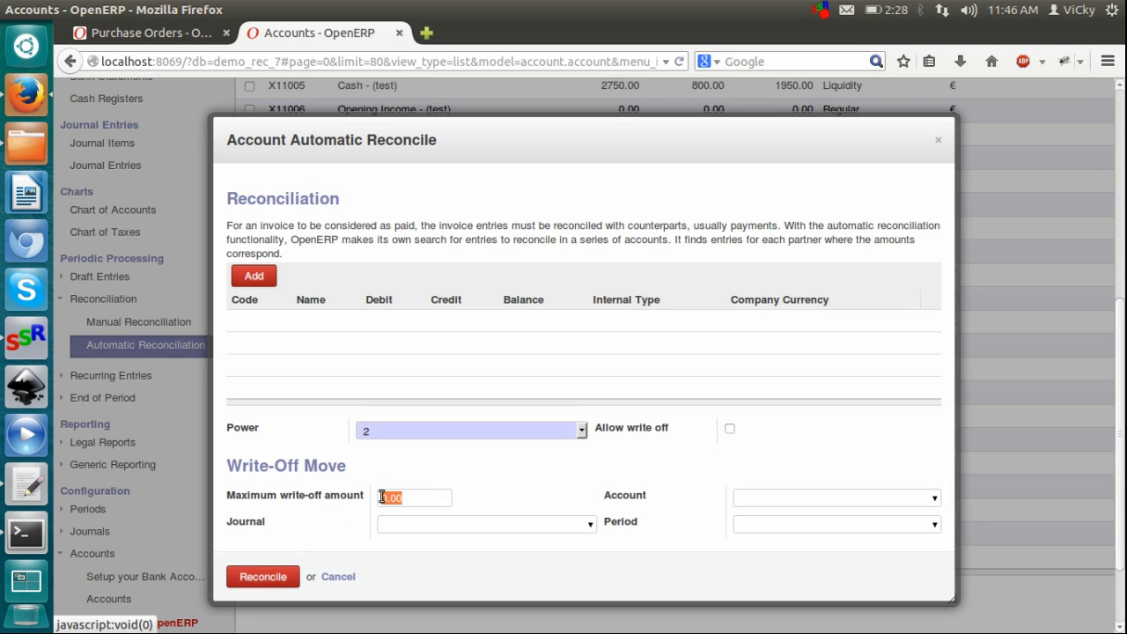
left_click(729, 431)
left_click(729, 430)
left_click(729, 430)
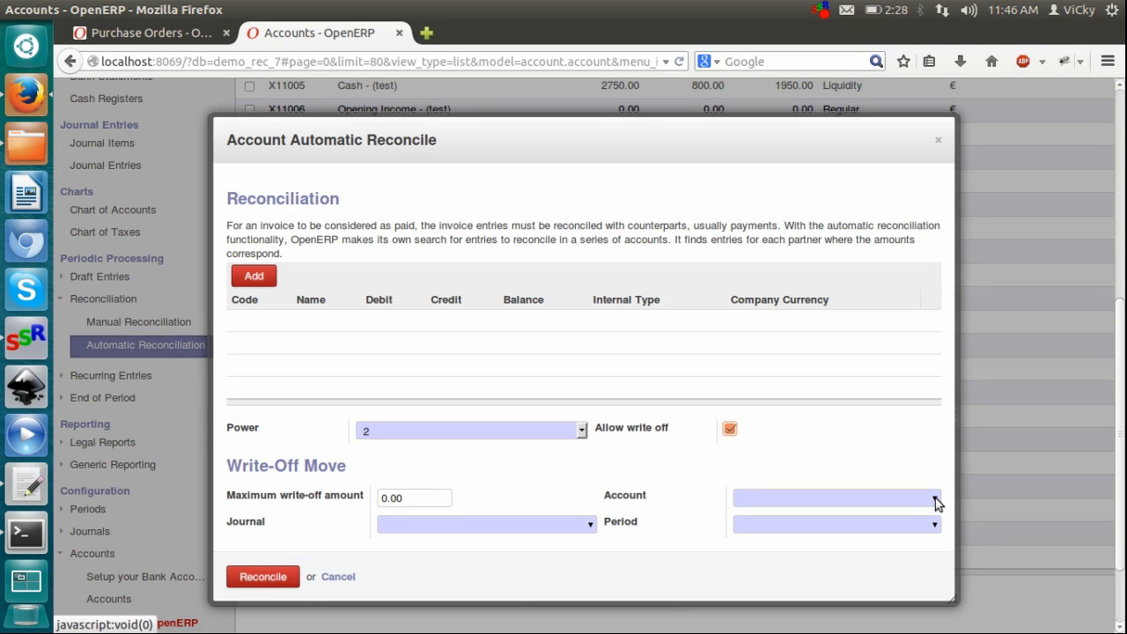
left_click(342, 579)
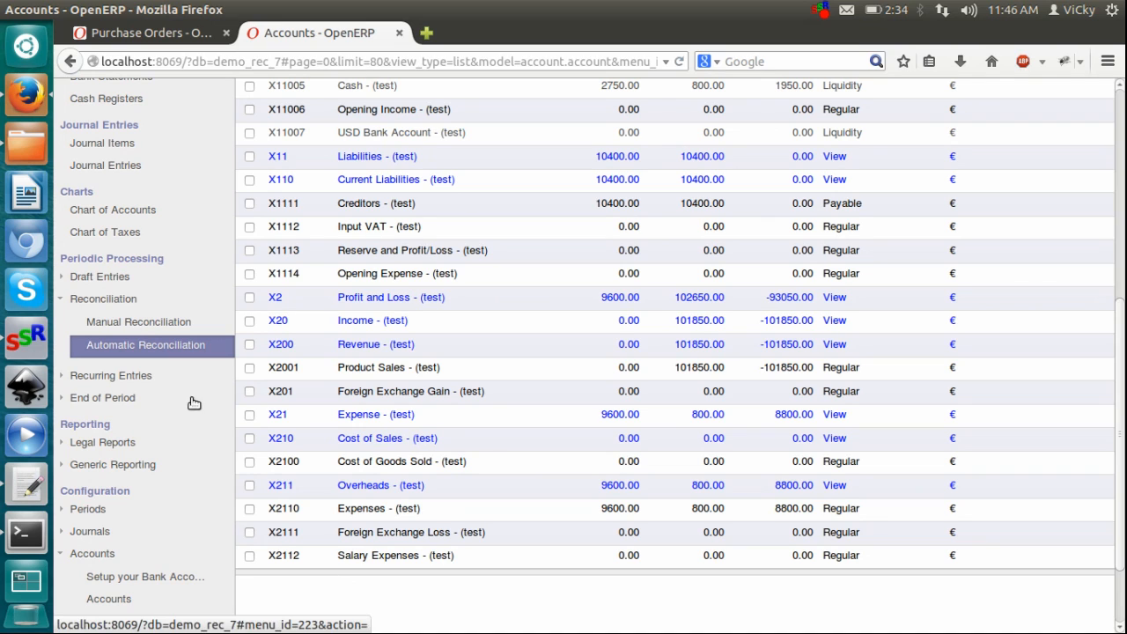
Open Manual Reconciliation and remove the Unreconciled filter from the journal items to reconcile.
left_click(133, 323)
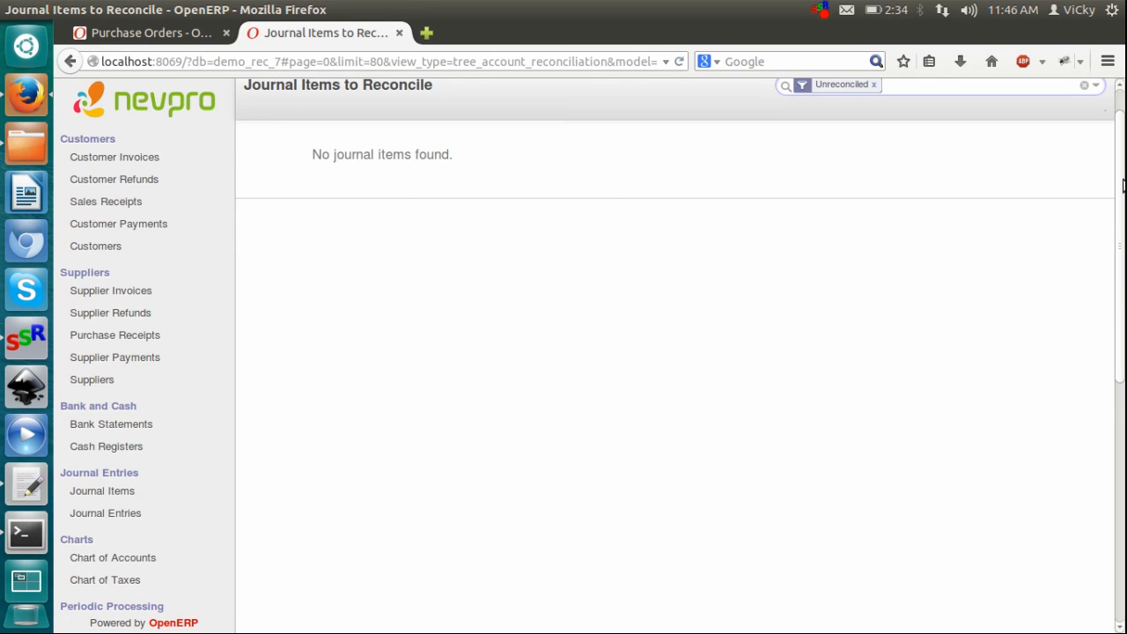
left_click_drag(1122, 180, 1122, 165)
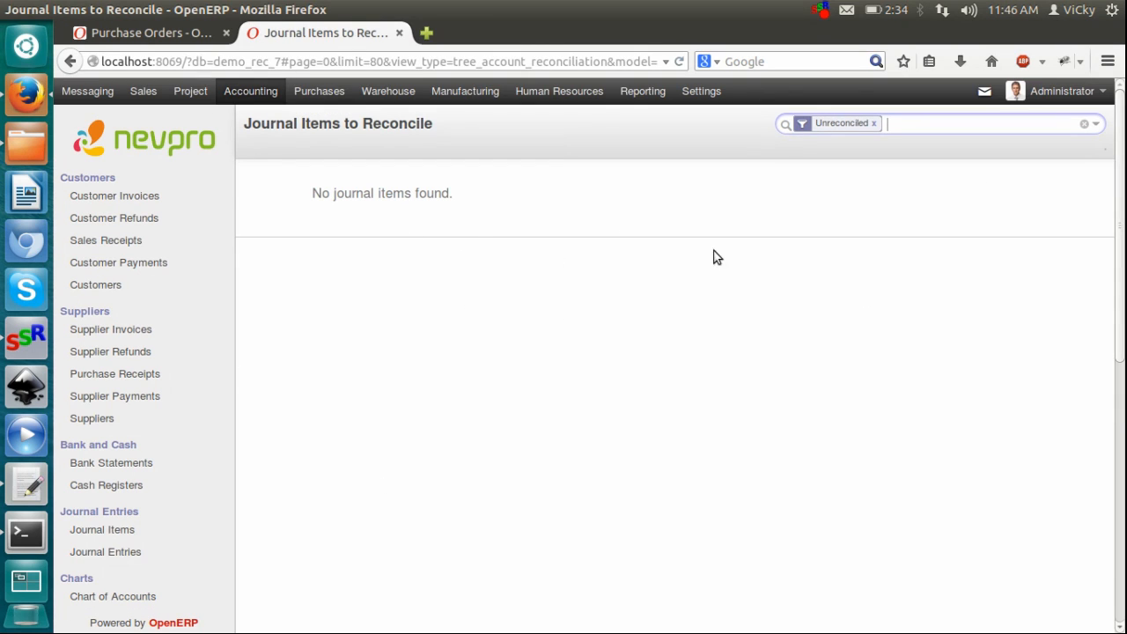
left_click(874, 123)
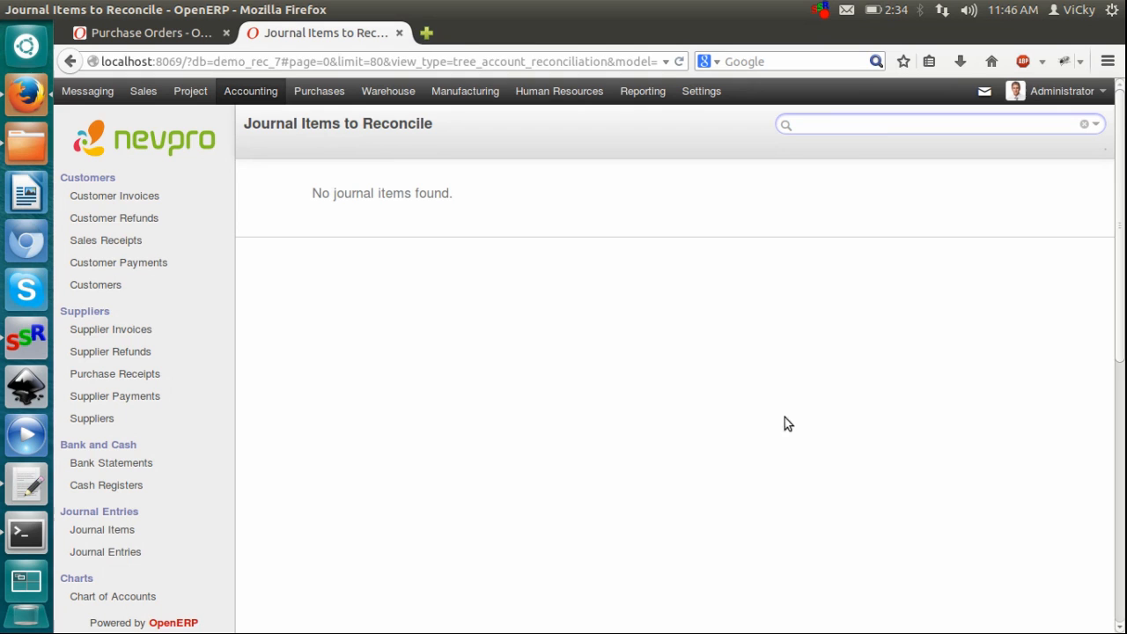
Open the Fiscal Years list from the period configuration and view the record Fiscal Year X 2014.
left_click_drag(1124, 251, 390, 599)
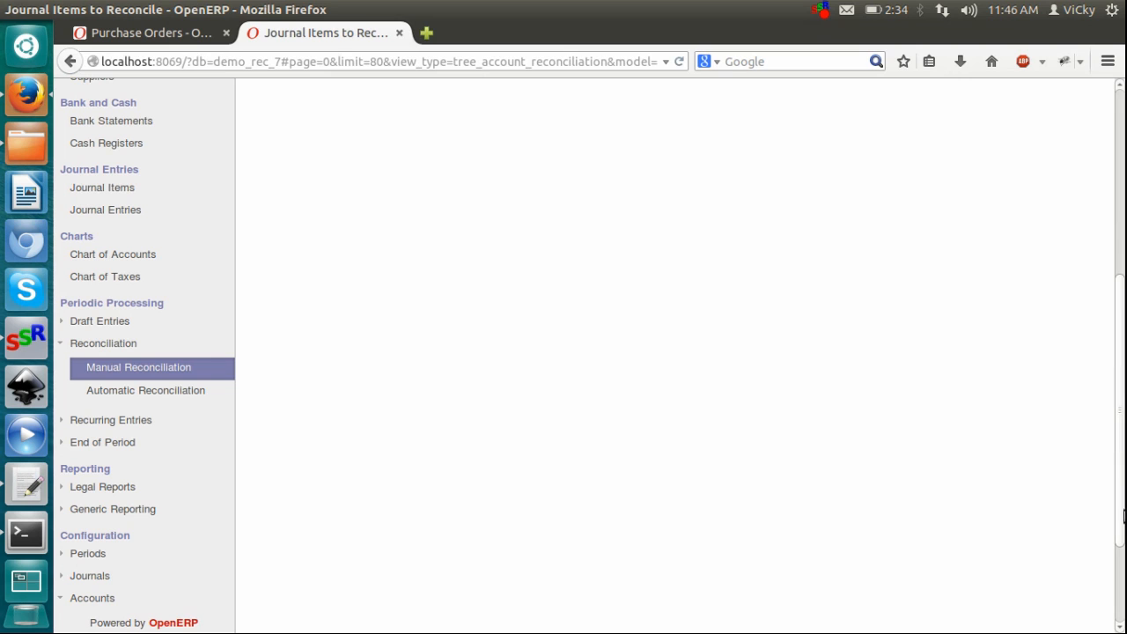
scroll(1124, 516, "down", 3)
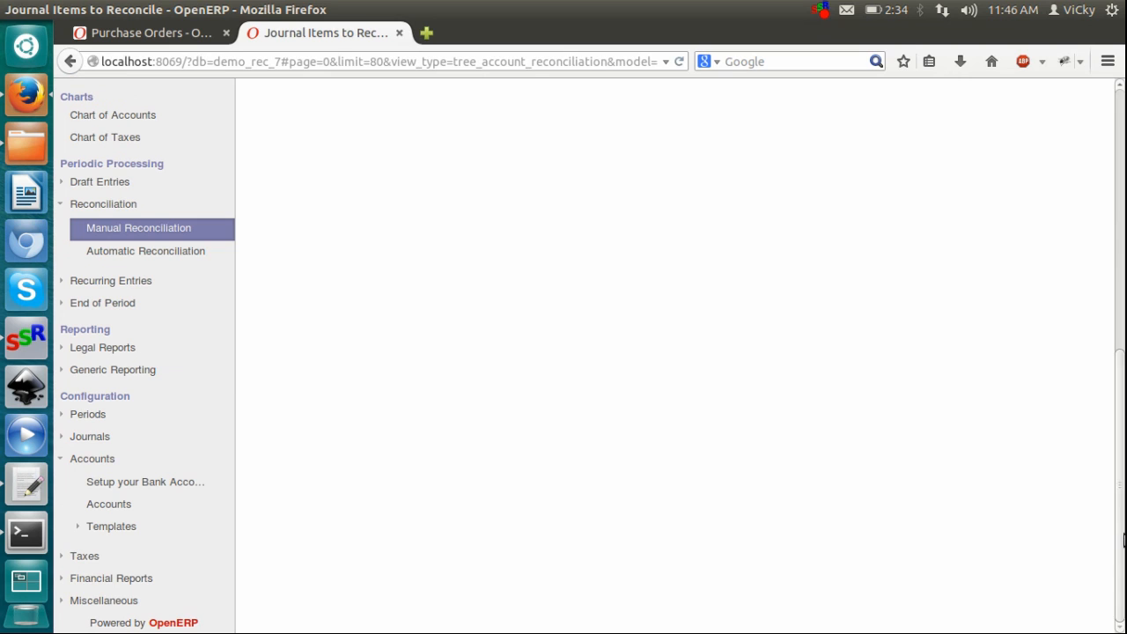
left_click(81, 414)
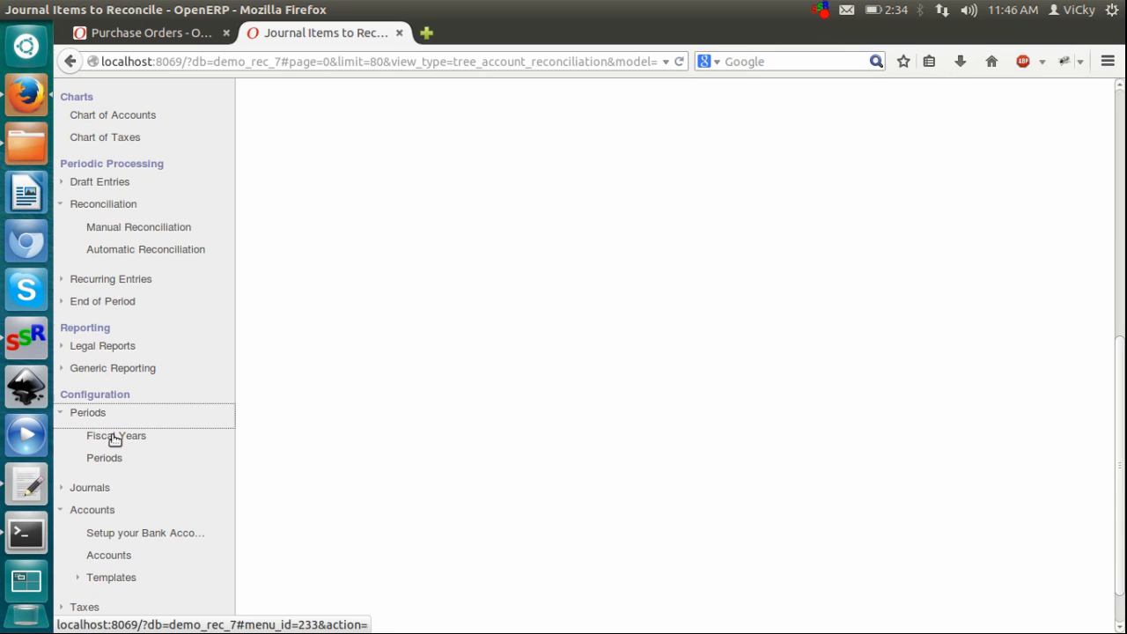
left_click(114, 438)
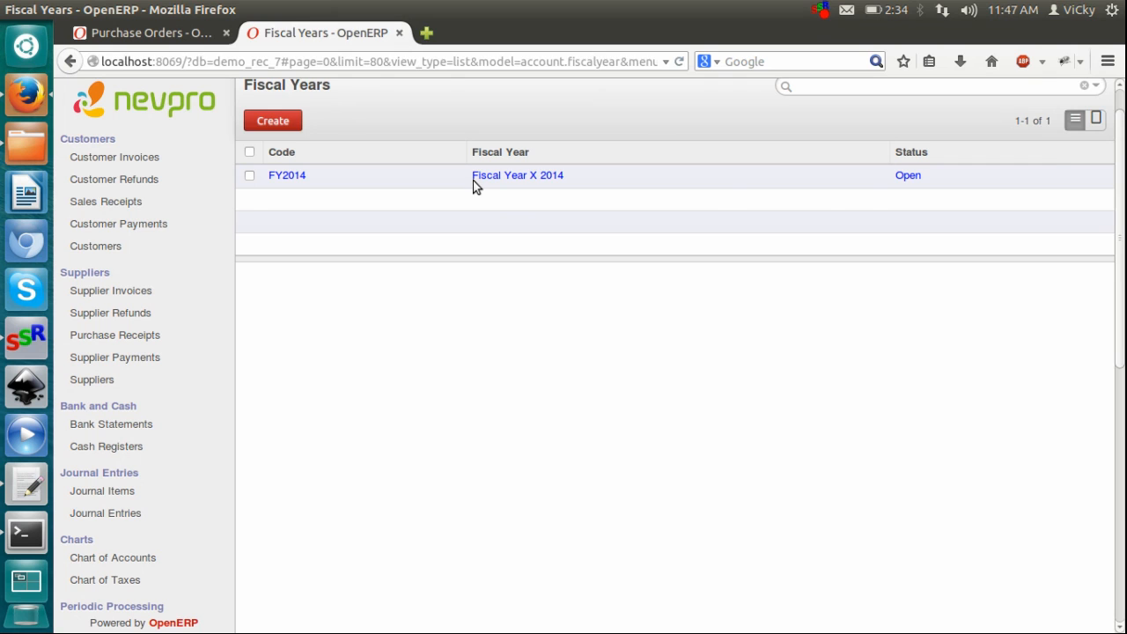
left_click(476, 183)
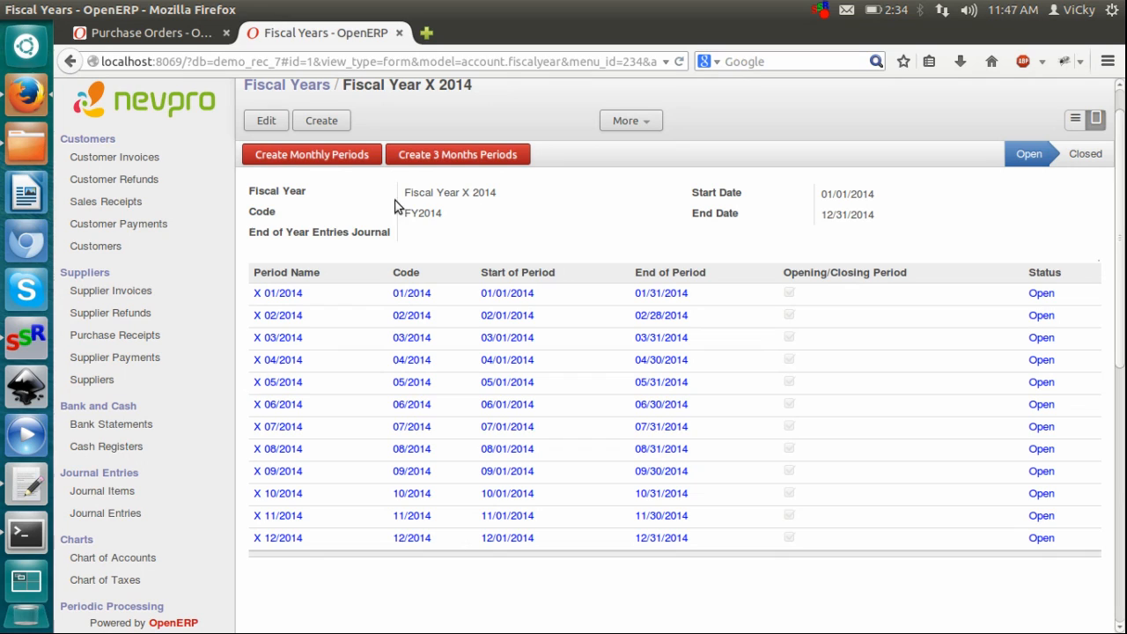
Start a new fiscal year named FY 2015 with code FY15 and open its start date calendar.
left_click(321, 122)
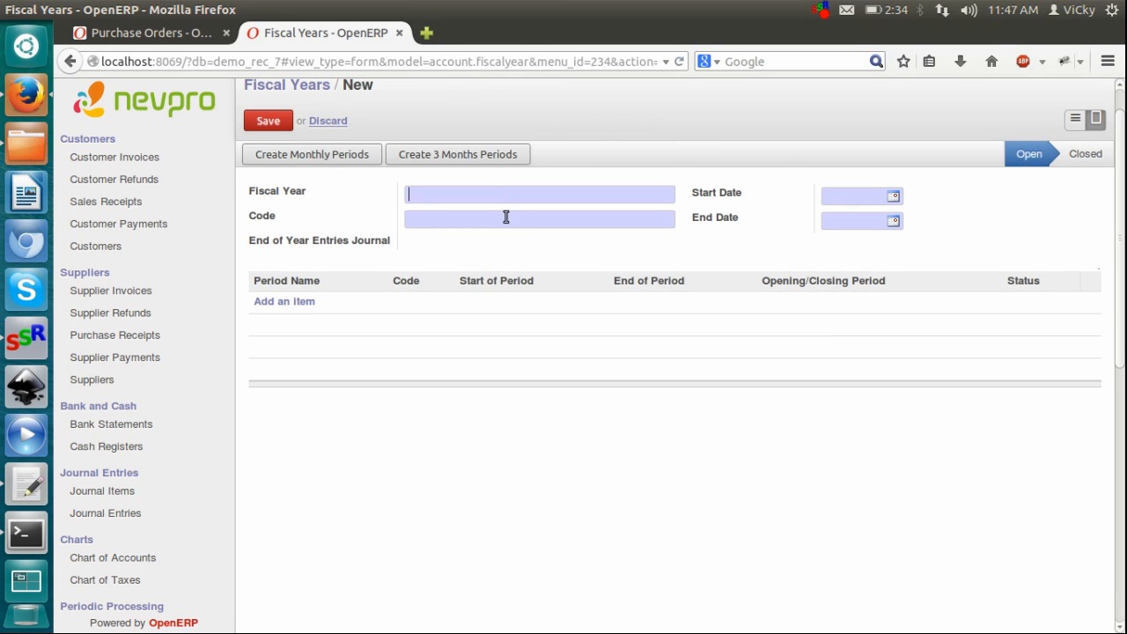
type("FY15")
key("Tab")
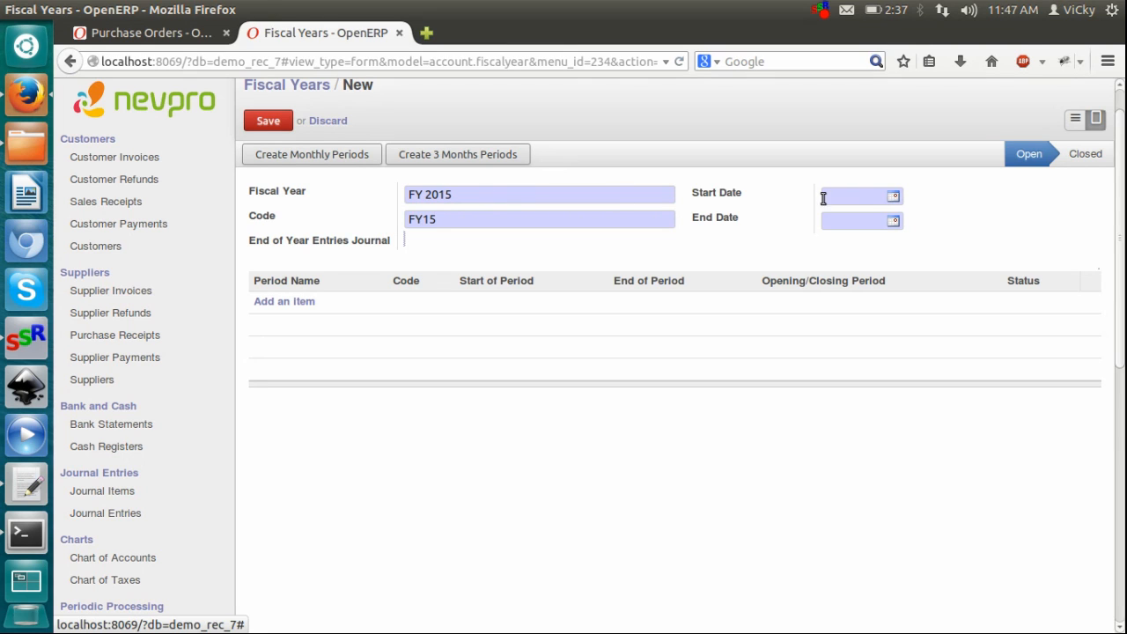
left_click(894, 197)
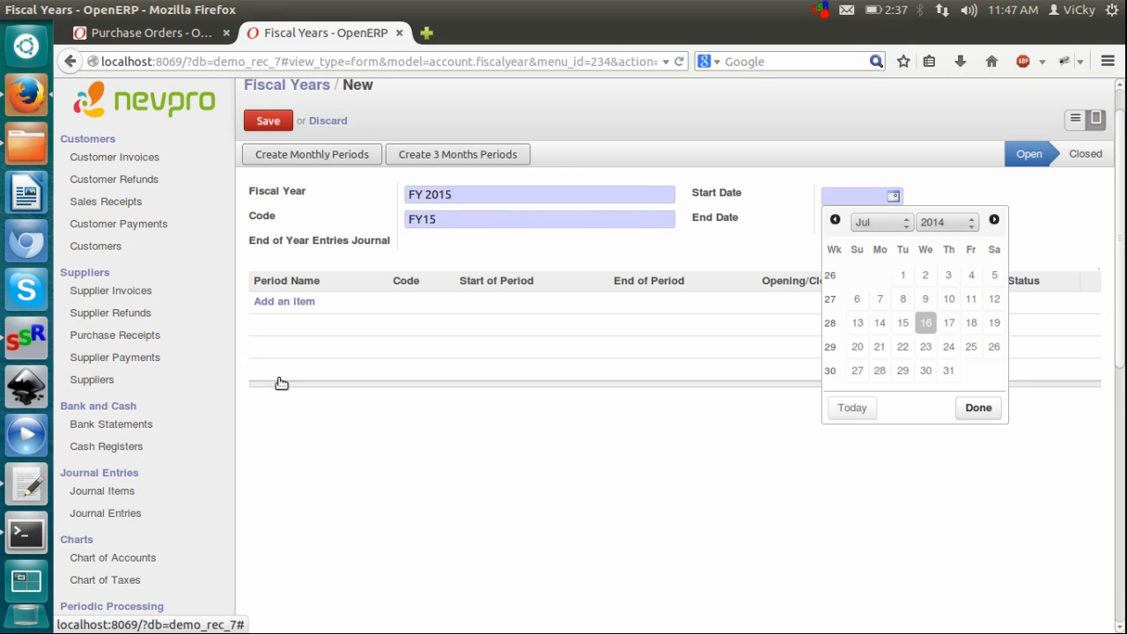
Keep the new fiscal year form open and bring up the Fiscal Years list in the purchase order's browser page.
left_click(159, 33)
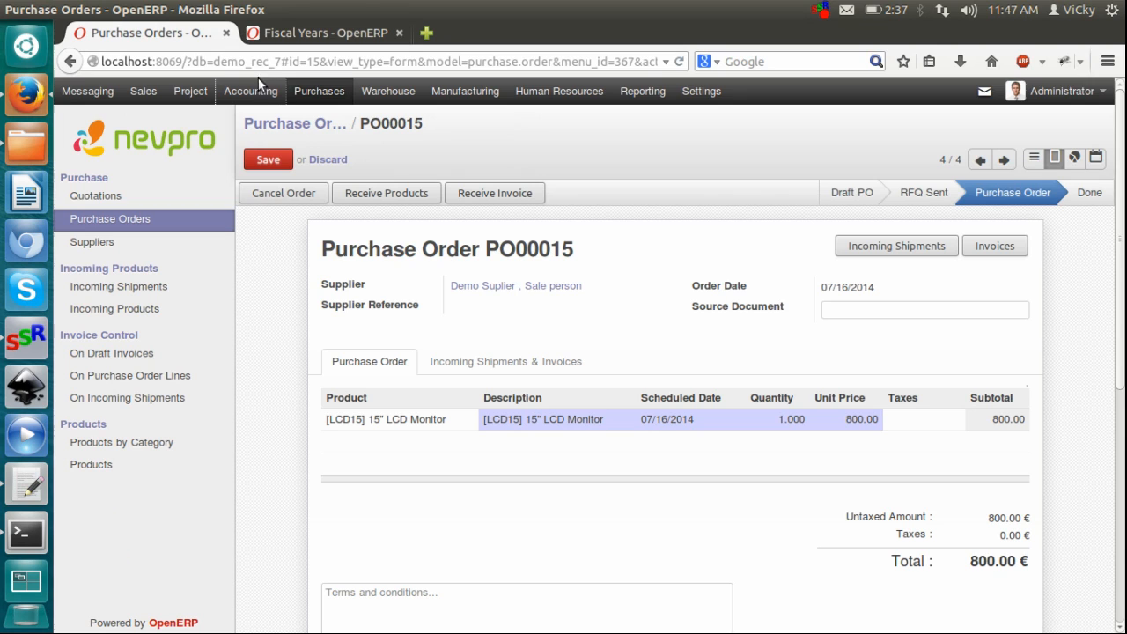
left_click(255, 94)
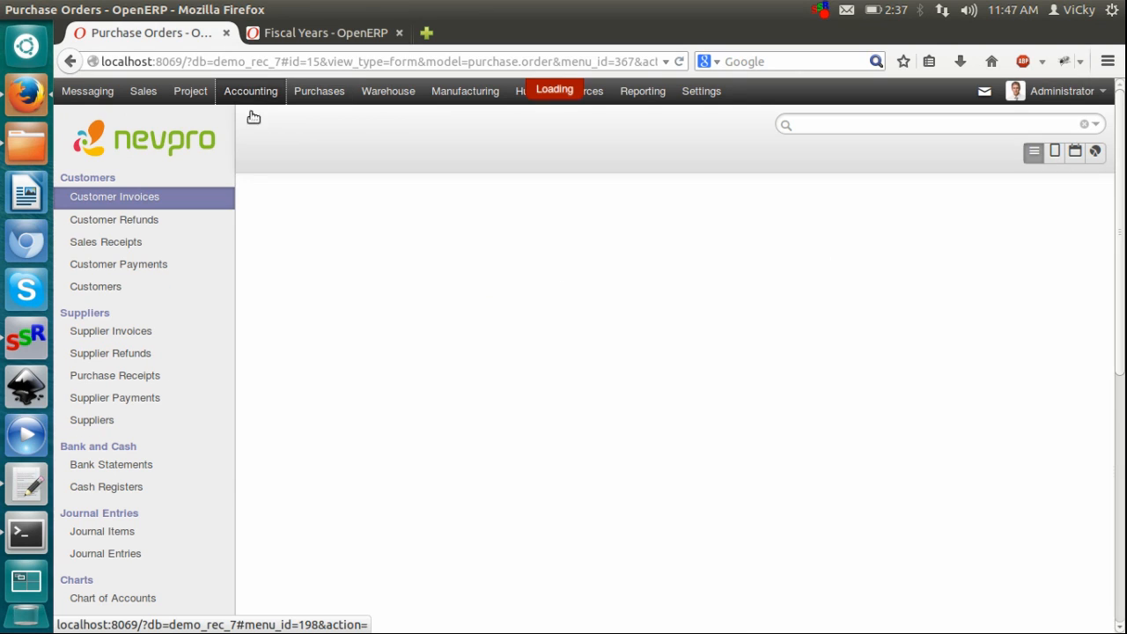
scroll(1124, 420, "down", 5)
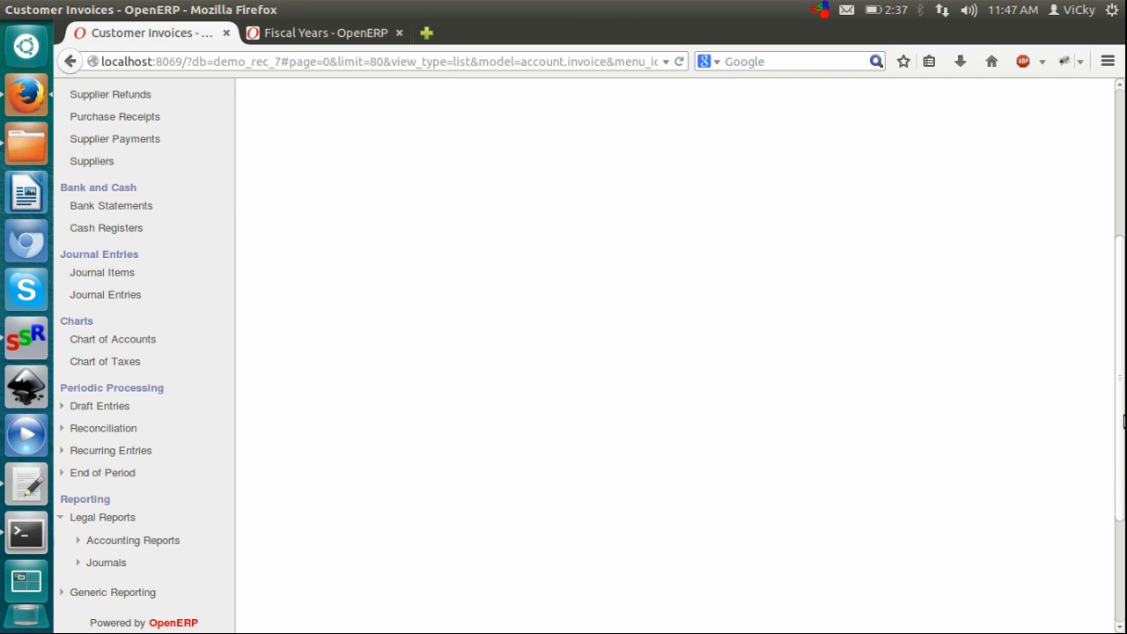
scroll(1124, 469, "down", 2)
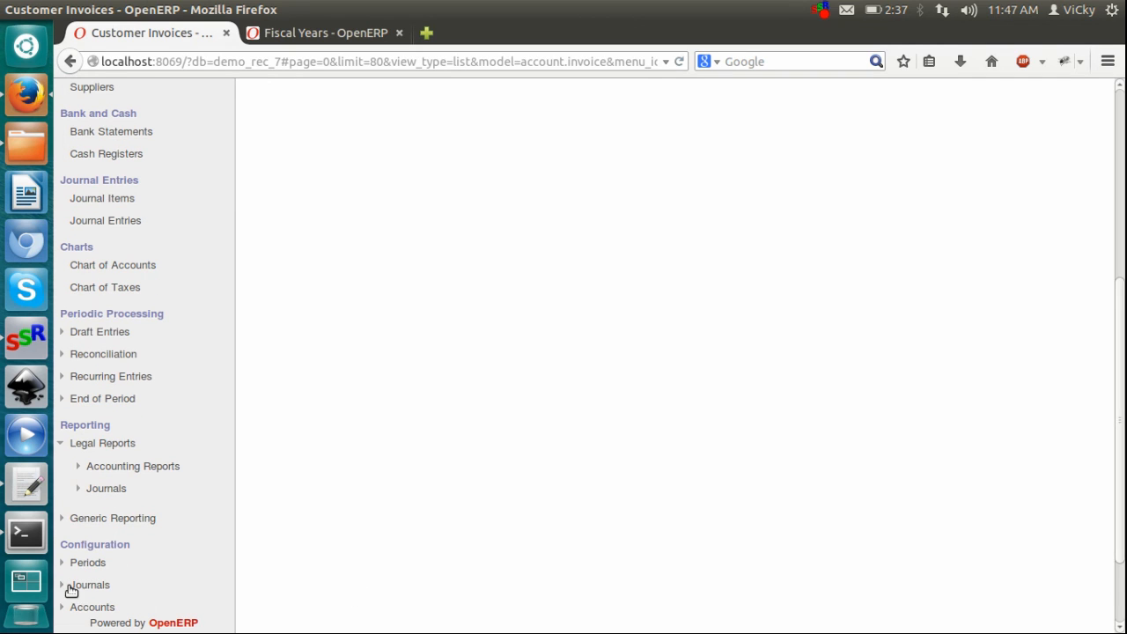
left_click(115, 569)
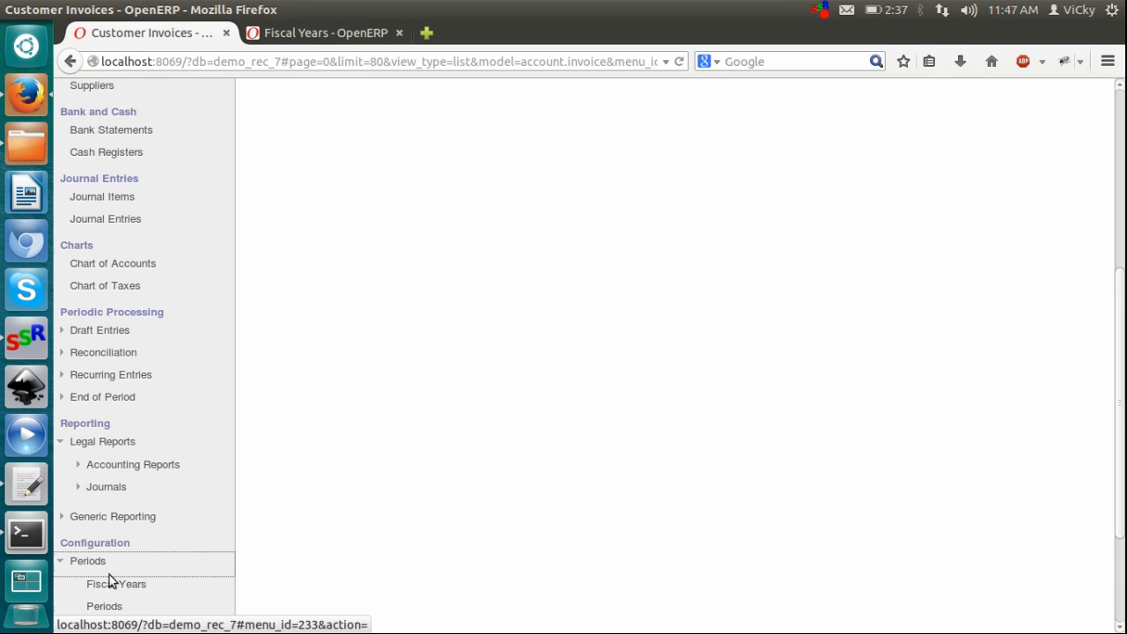
left_click(116, 585)
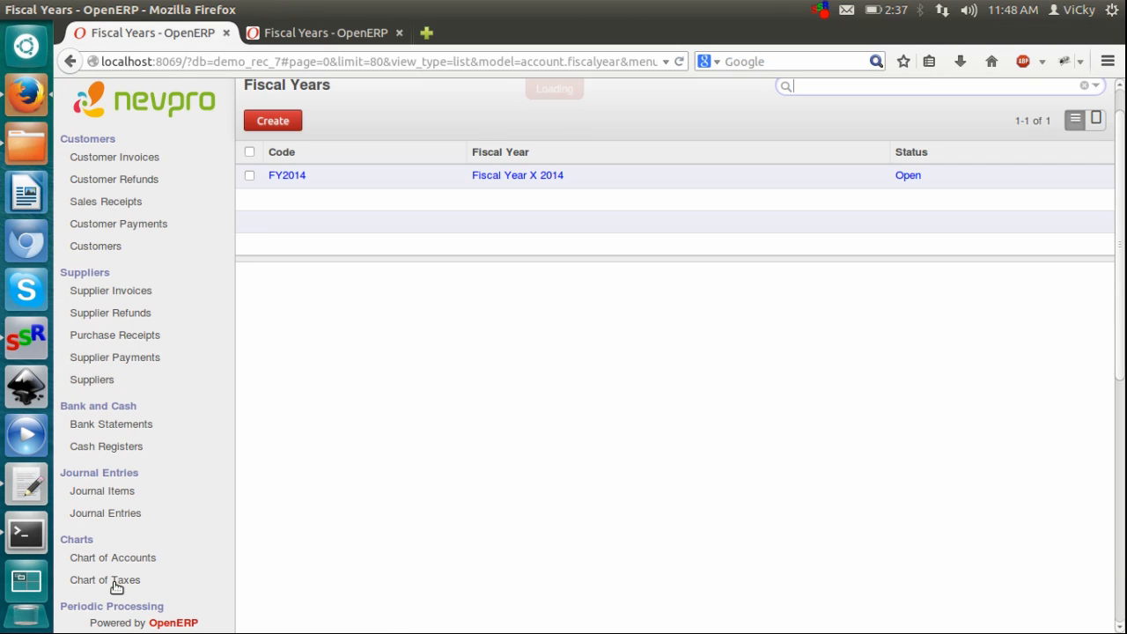
Check the start and end dates of Fiscal Year X 2014, and return to the unsaved FY 2015 form.
left_click(561, 177)
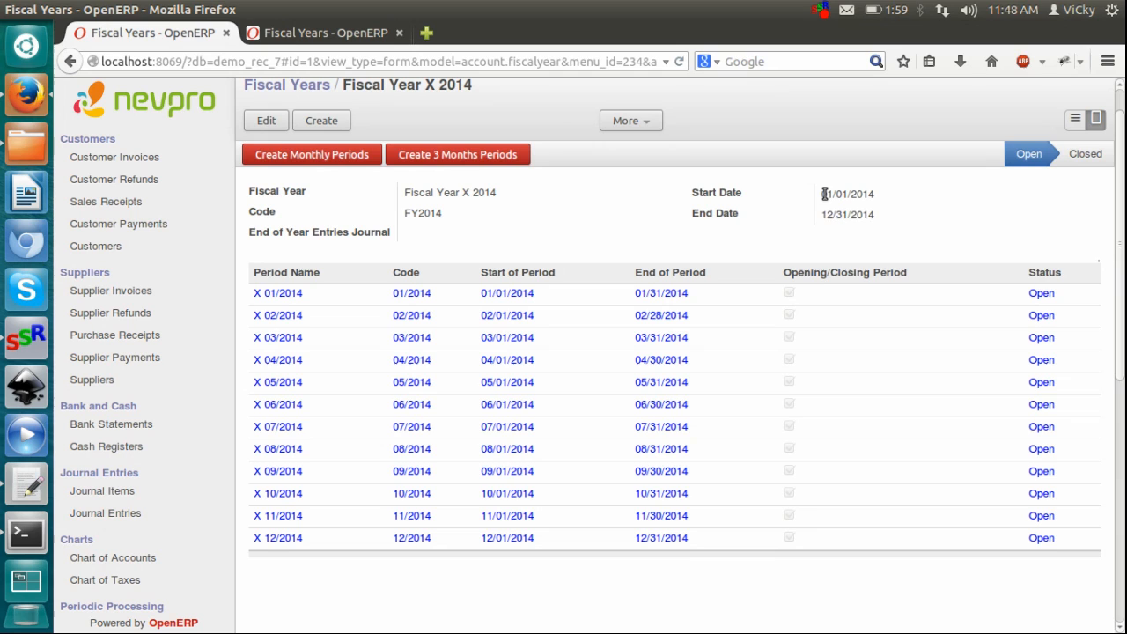
left_click(876, 215)
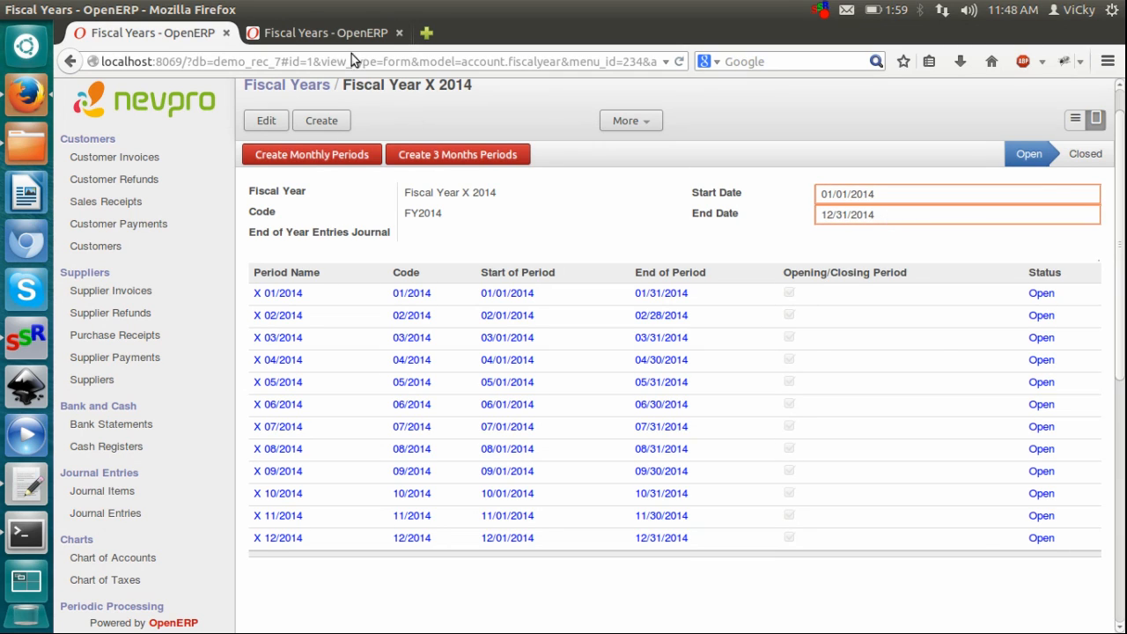
left_click(312, 24)
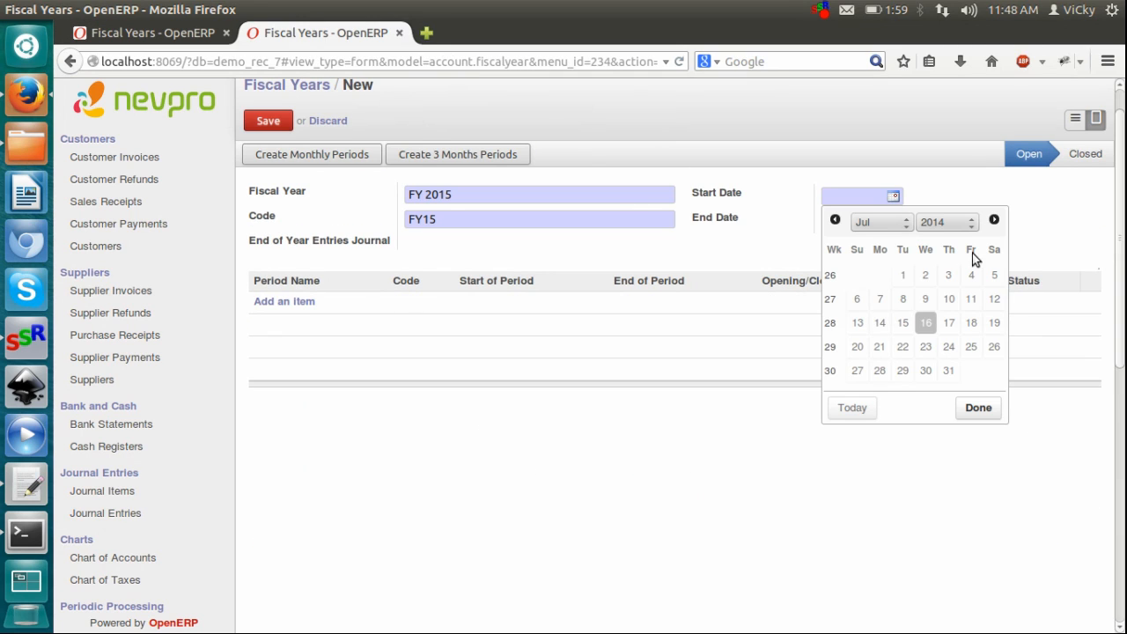
Set the start date of the new fiscal year FY 2015 to 01/01/2015.
left_click(884, 220)
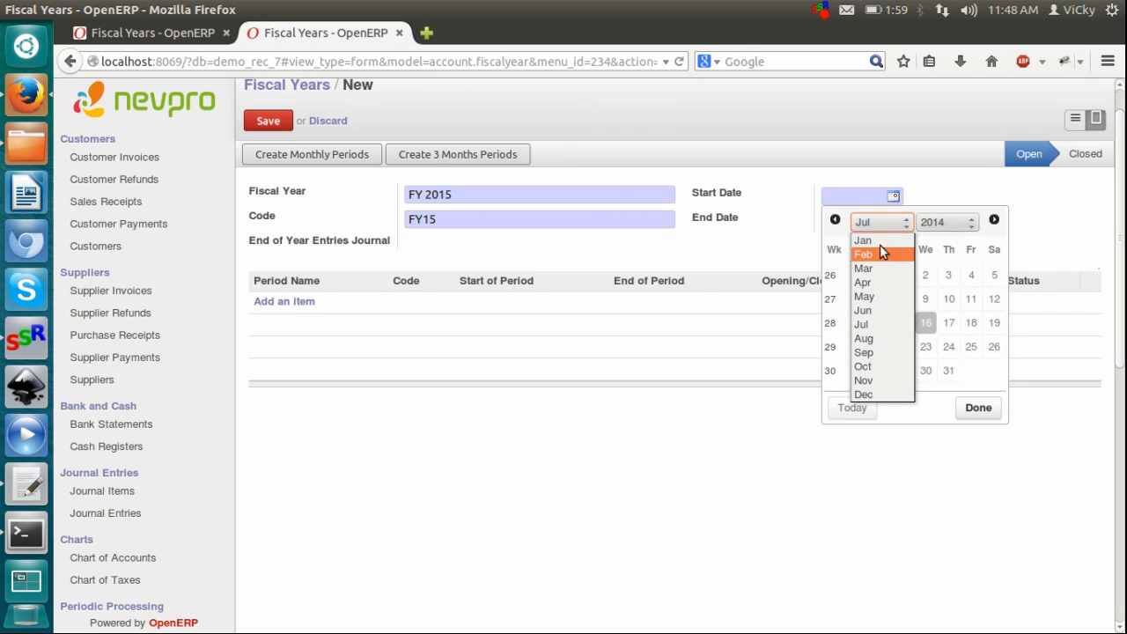
left_click(877, 240)
left_click(958, 226)
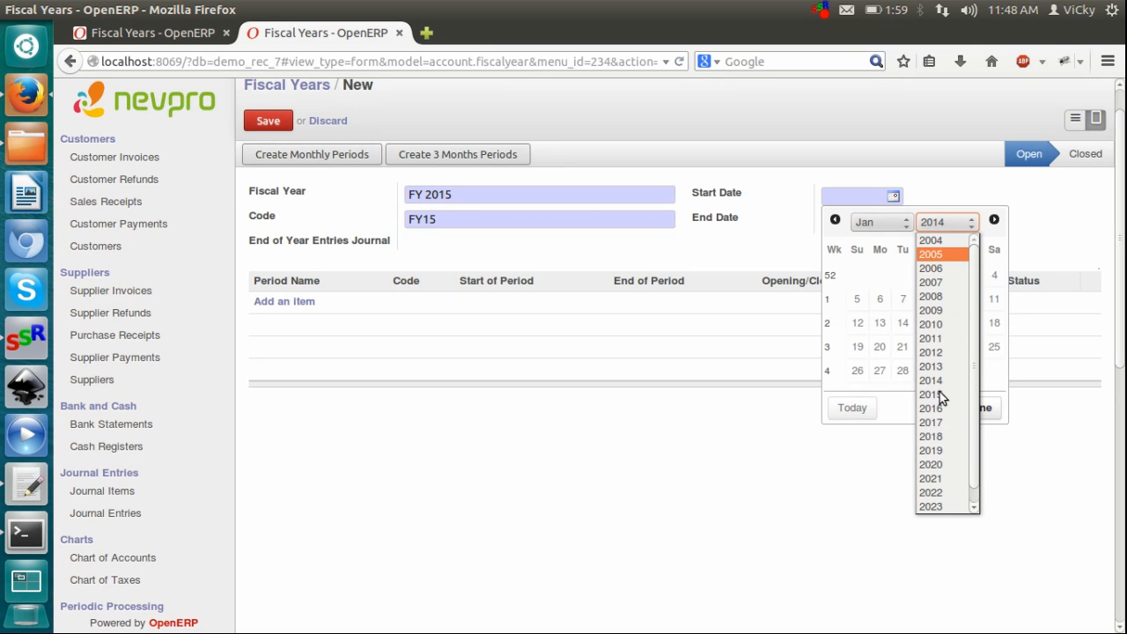
left_click(932, 395)
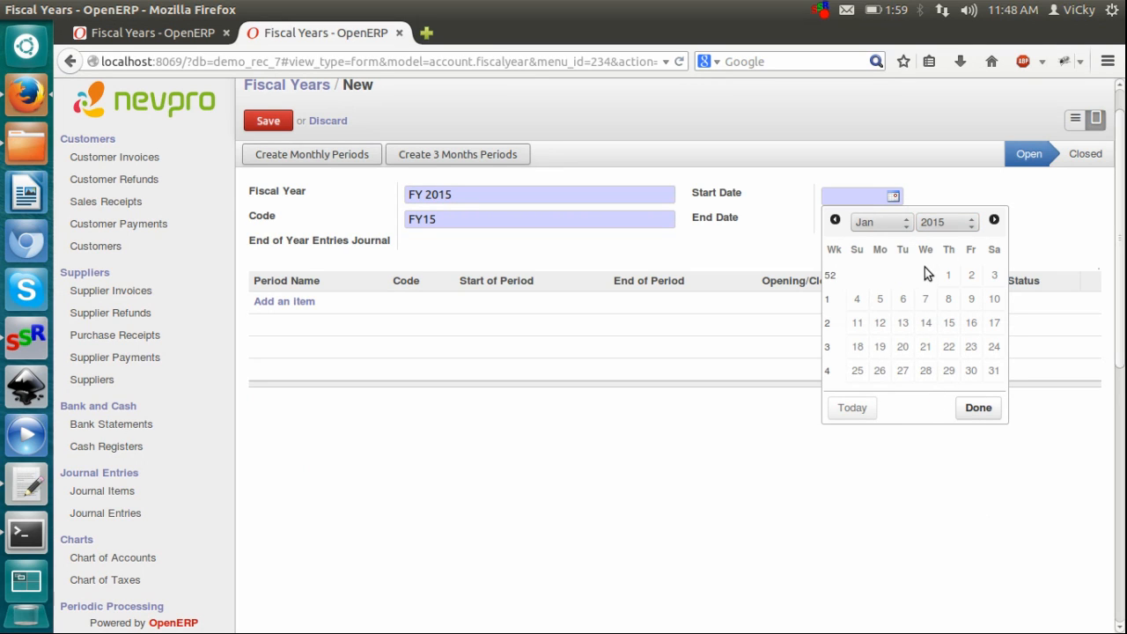
left_click(948, 277)
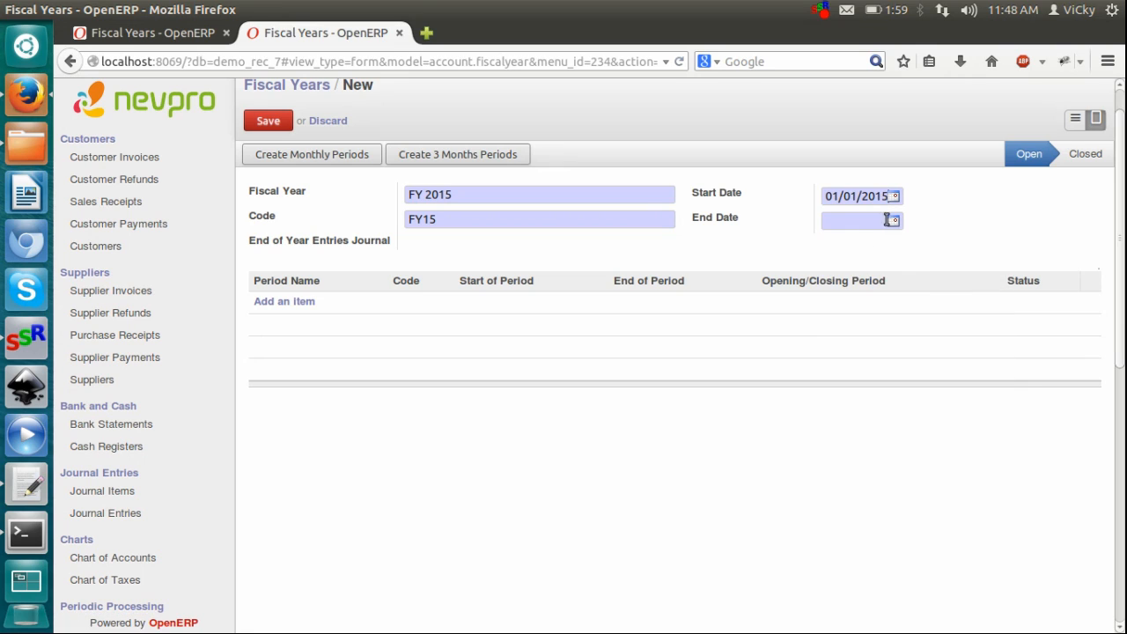
Set the fiscal year's end date to 12/31/2015.
triple_click(853, 198)
left_click(881, 218)
left_click(893, 223)
left_click(893, 223)
left_click(895, 223)
left_click(941, 247)
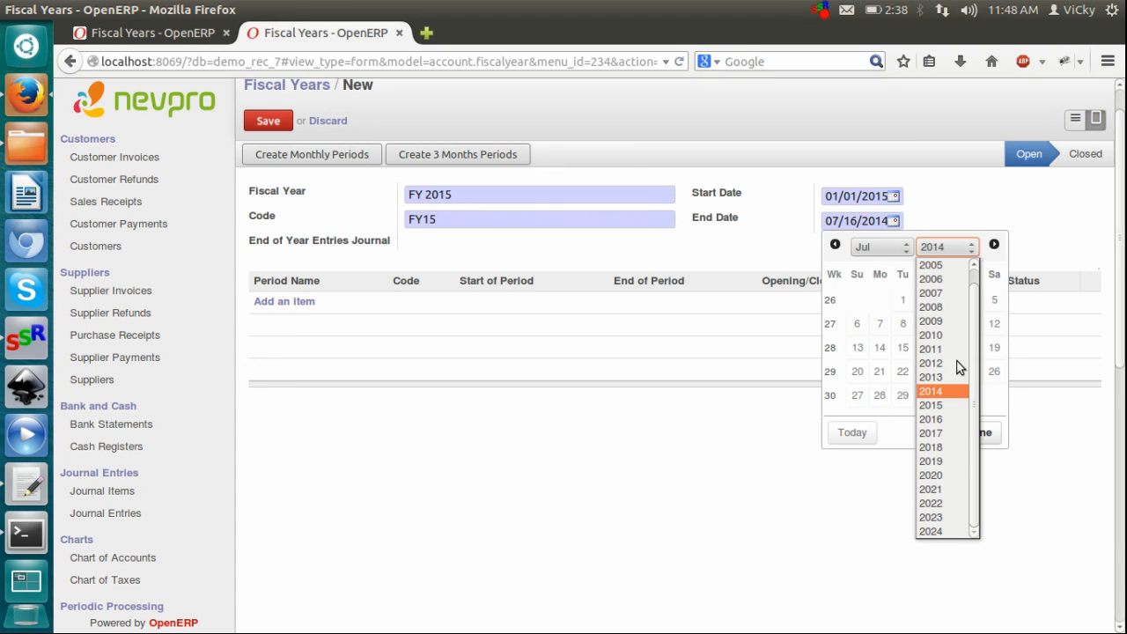
left_click(948, 407)
left_click(879, 248)
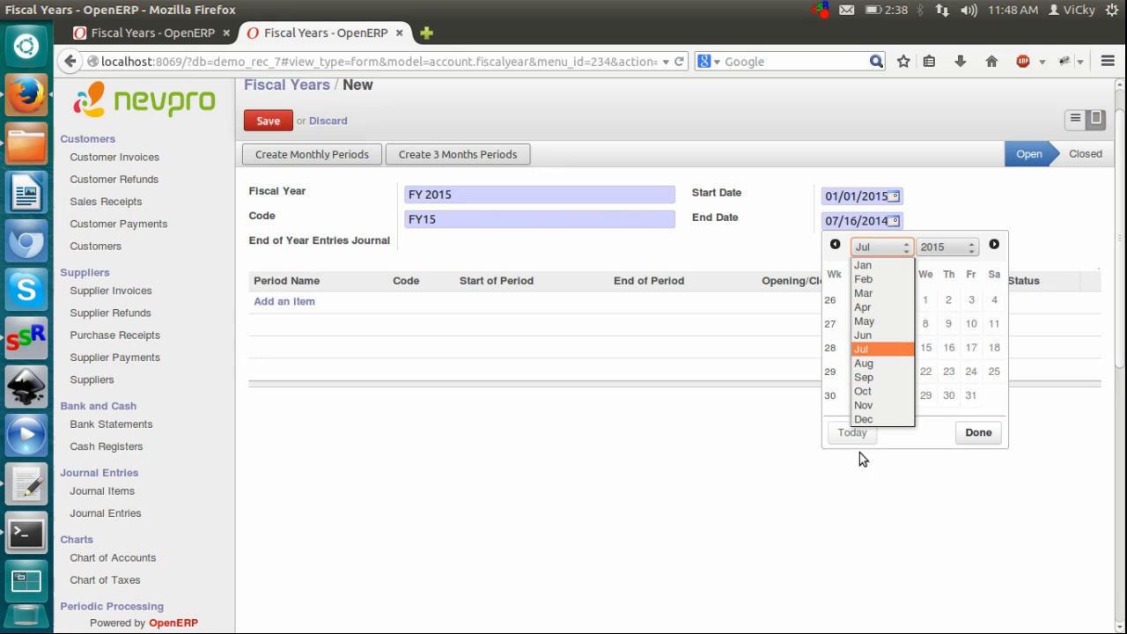
left_click(872, 420)
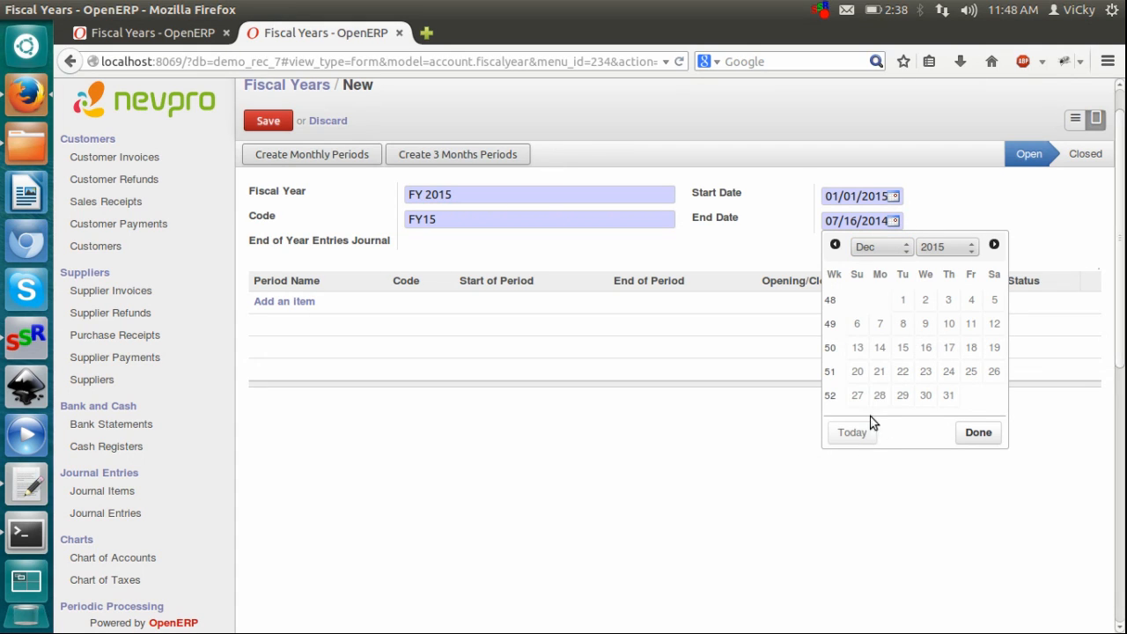
left_click(950, 398)
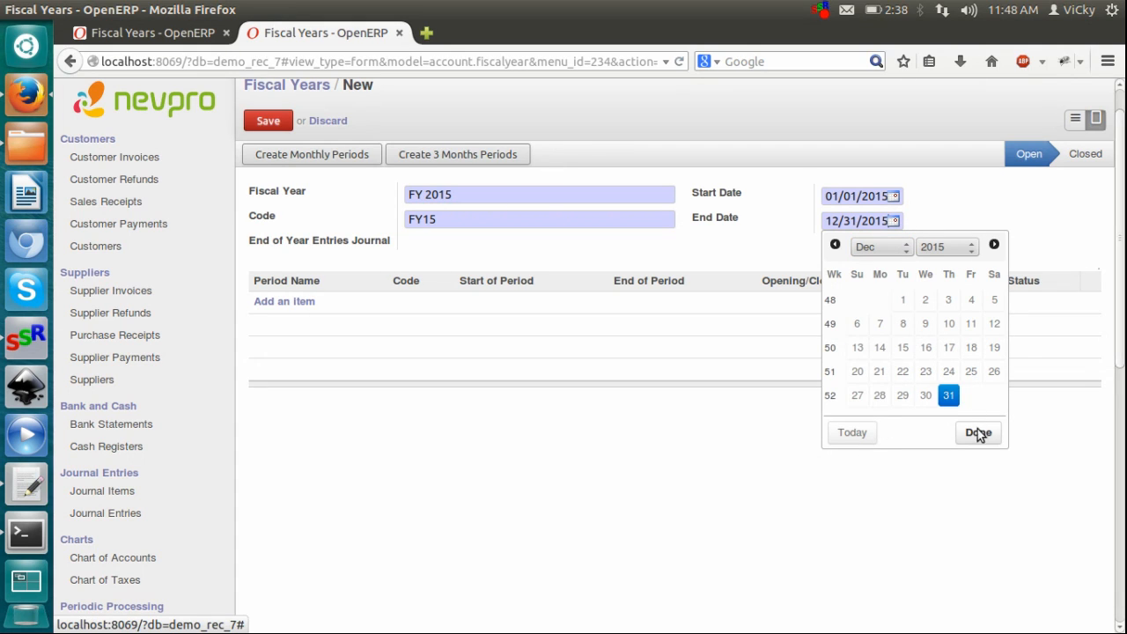
left_click(977, 432)
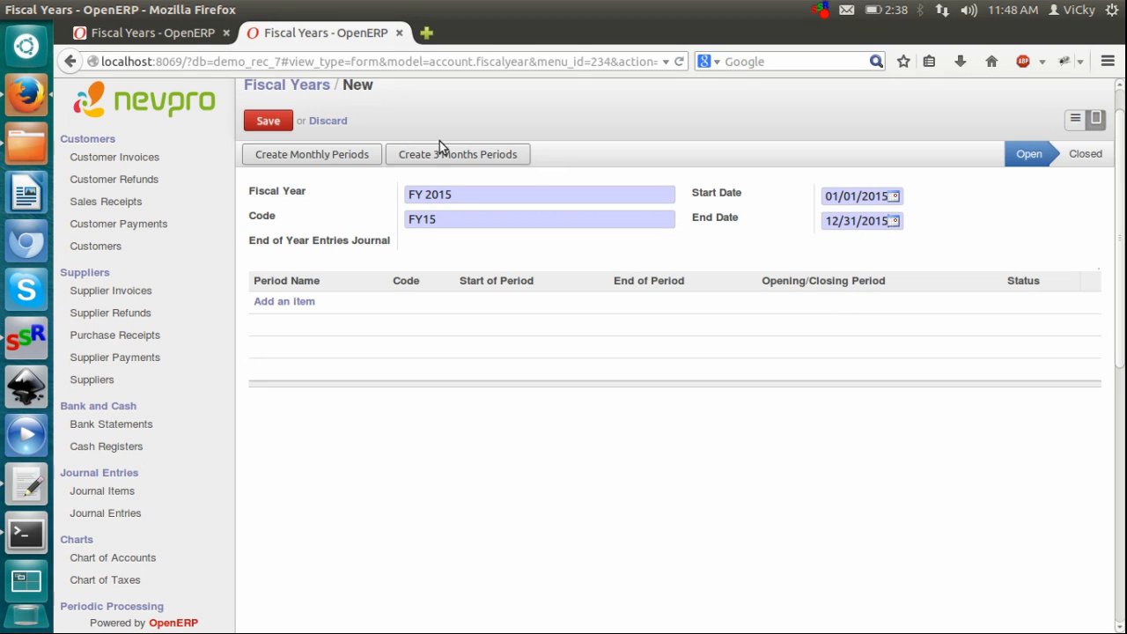
Save the fiscal year FY 2015 and generate its monthly periods.
left_click(263, 122)
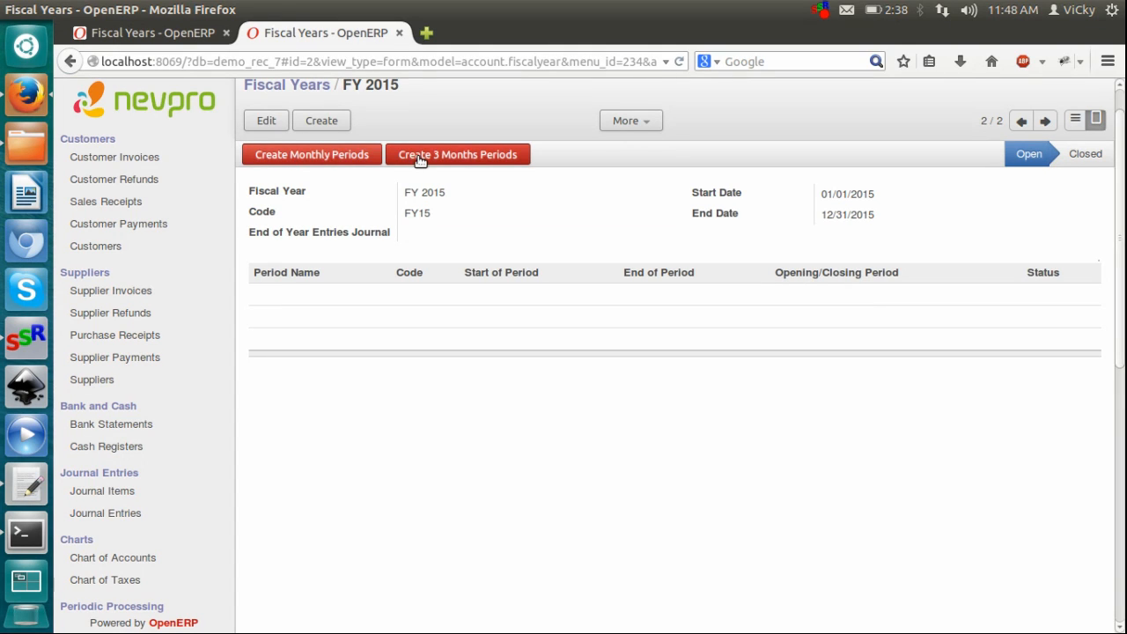
left_click(353, 157)
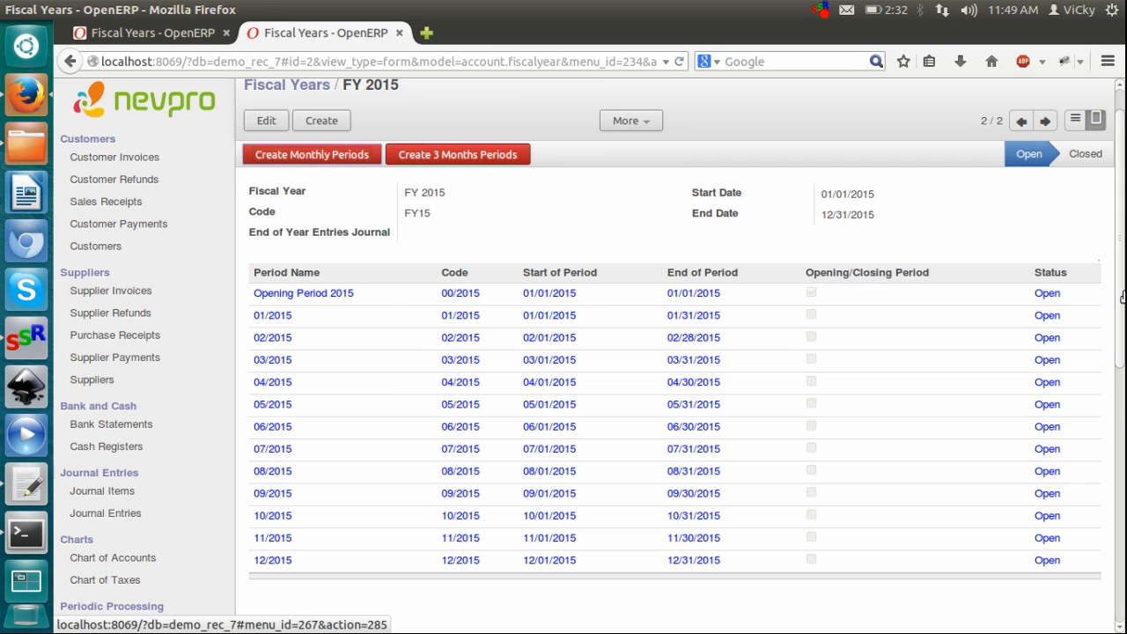
Return to the Fiscal Years list and view the record Fiscal Year X 2014 with its periods.
scroll(1122, 299, "down", 3)
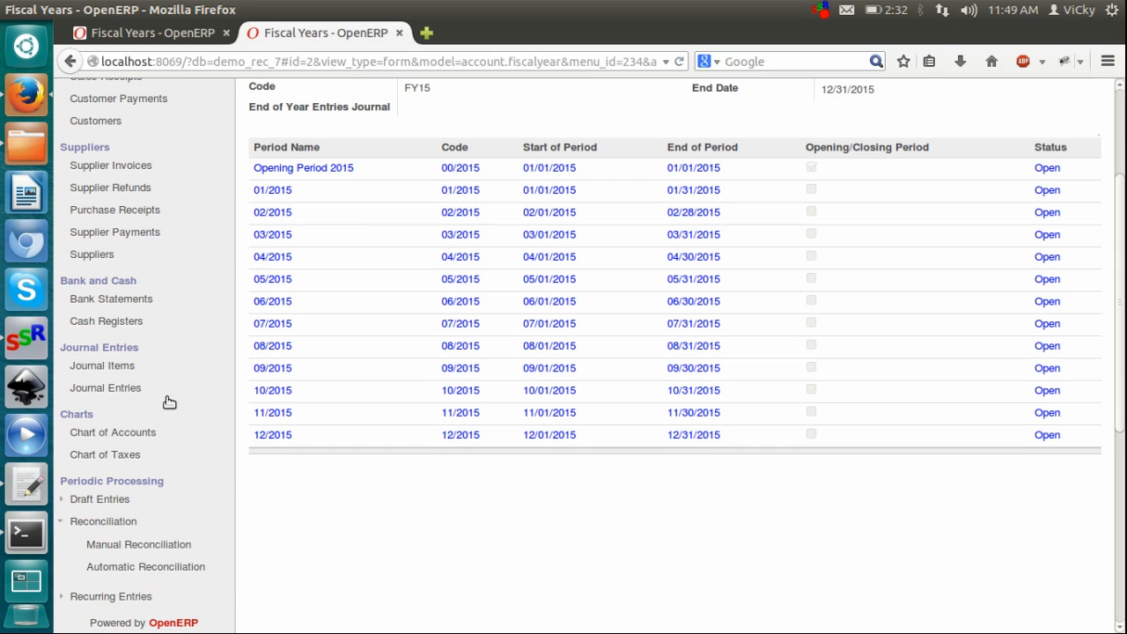
scroll(1121, 457, "down", 5)
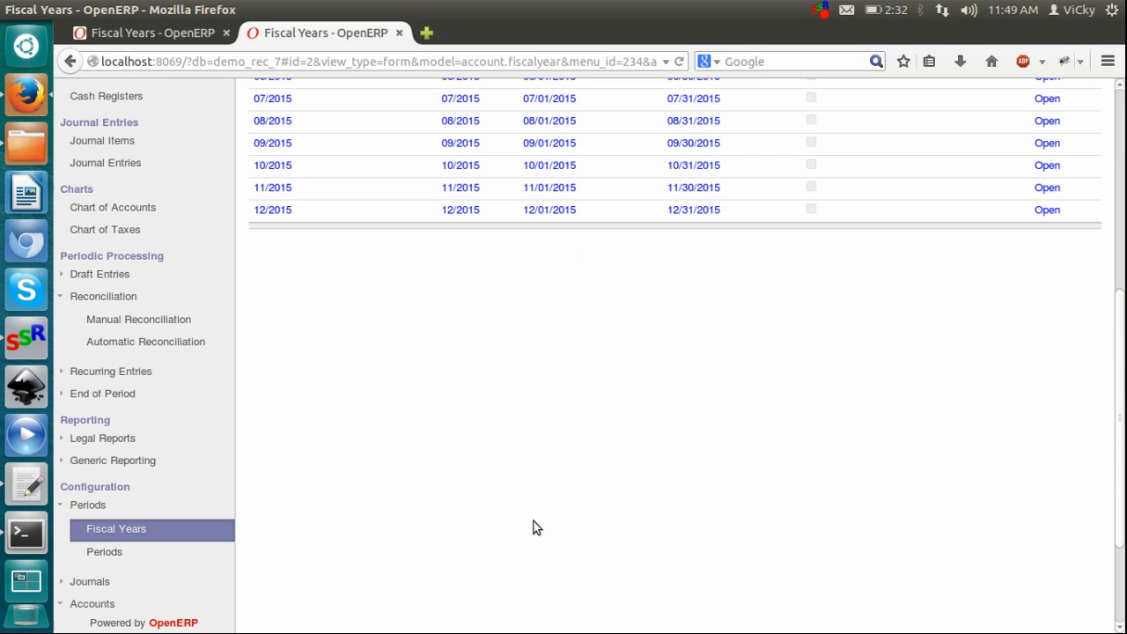
left_click(97, 530)
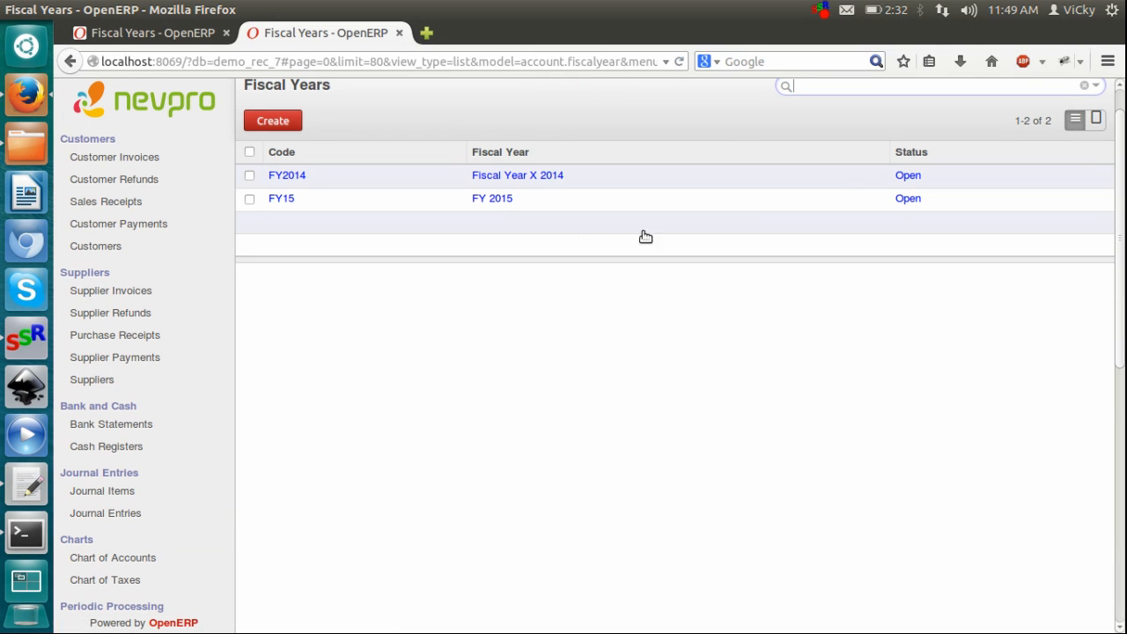
left_click(534, 179)
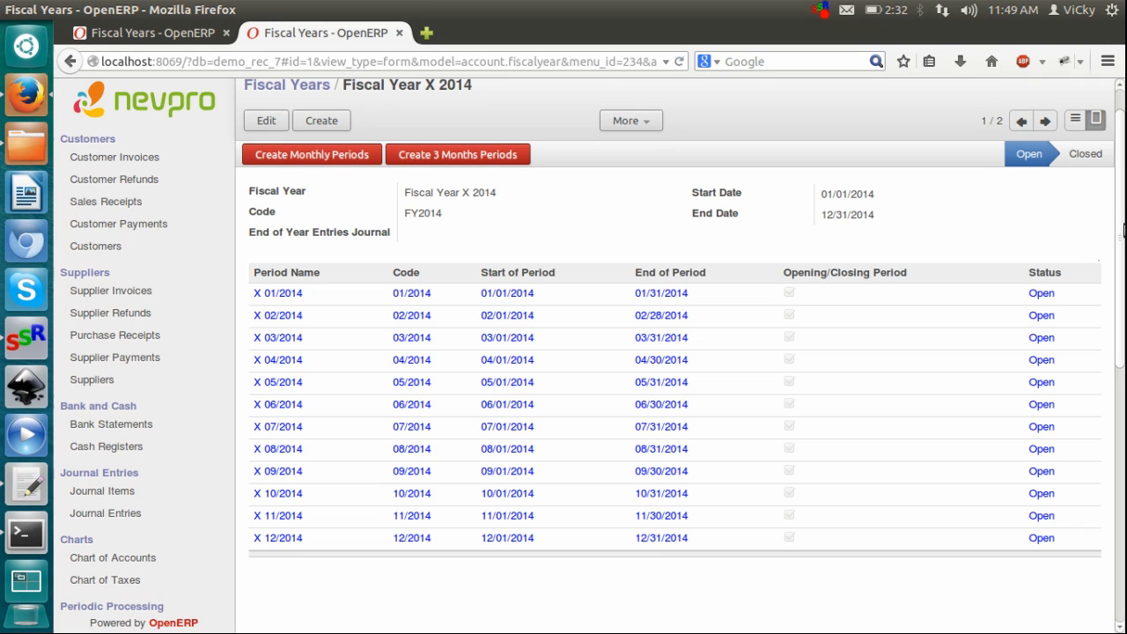
Open the Journals list from the accounting configuration.
scroll(1124, 368, "down", 5)
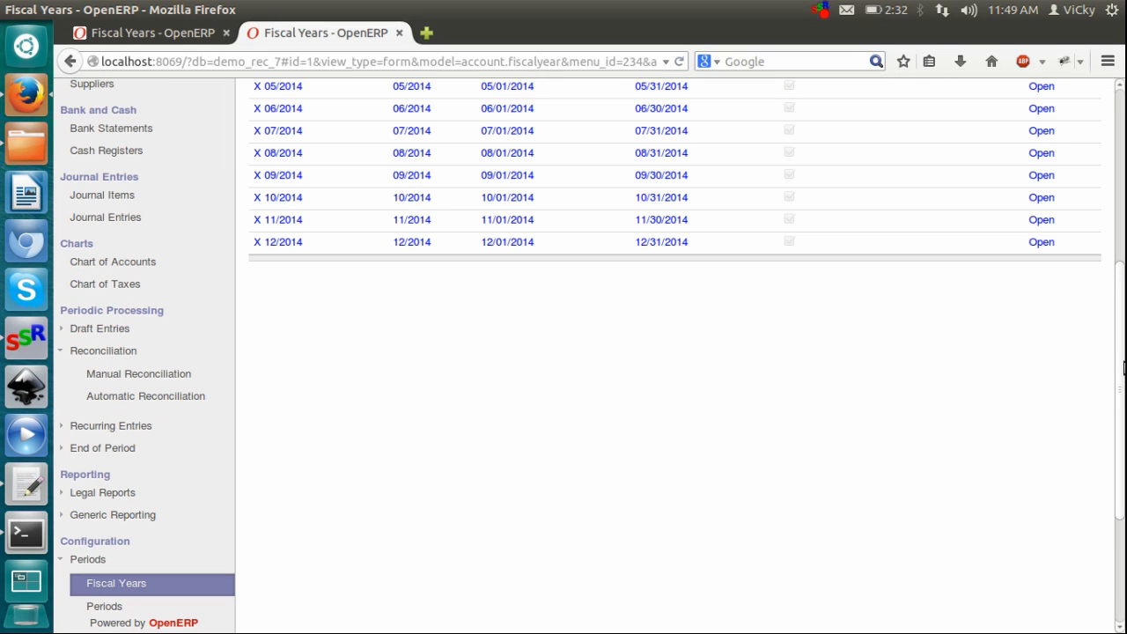
scroll(1123, 399, "down", 1)
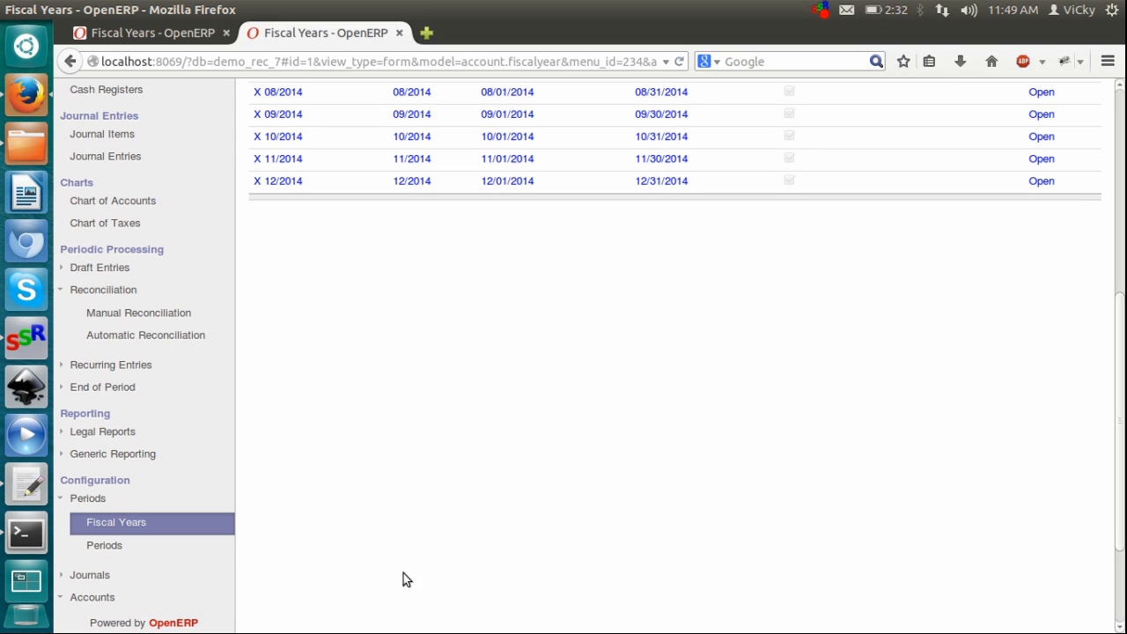
left_click(92, 577)
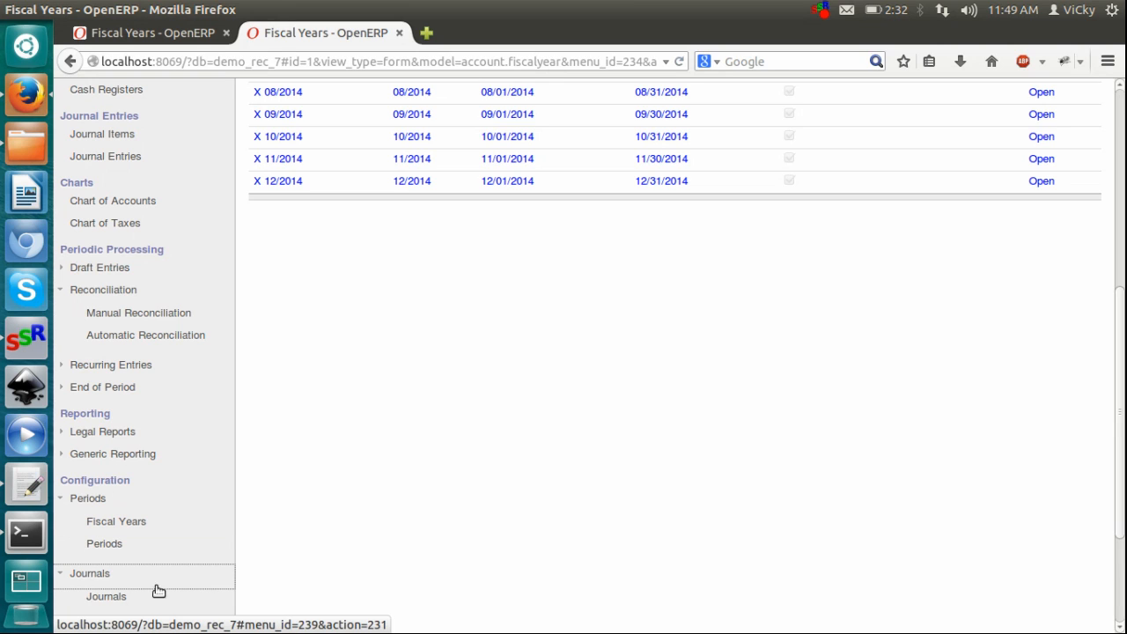
scroll(1123, 412, "down", 2)
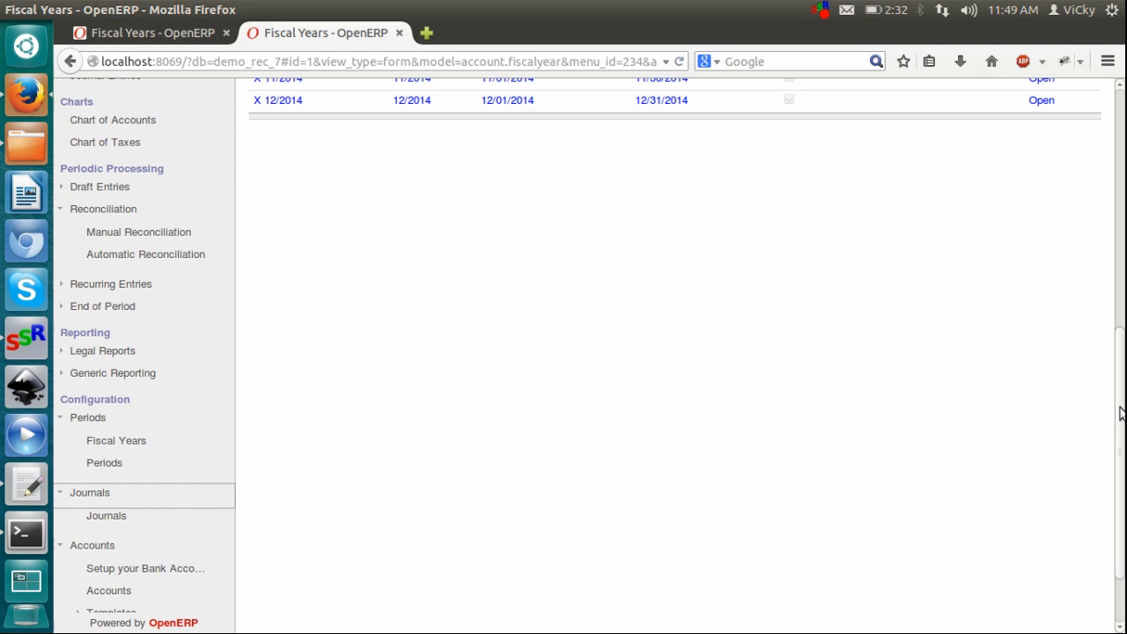
left_click(108, 516)
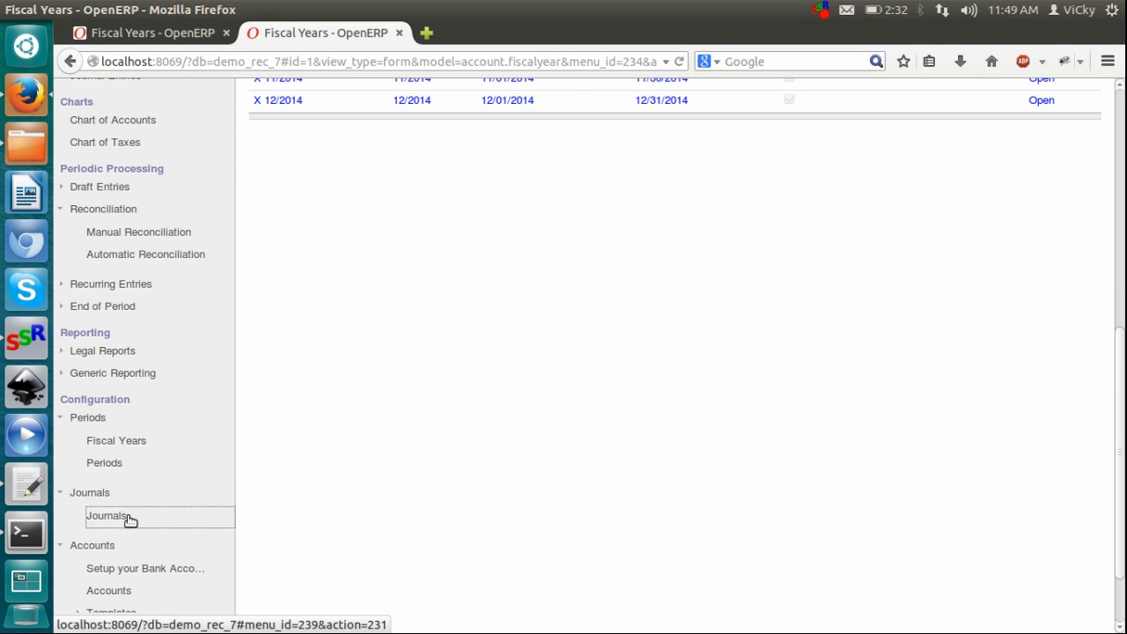
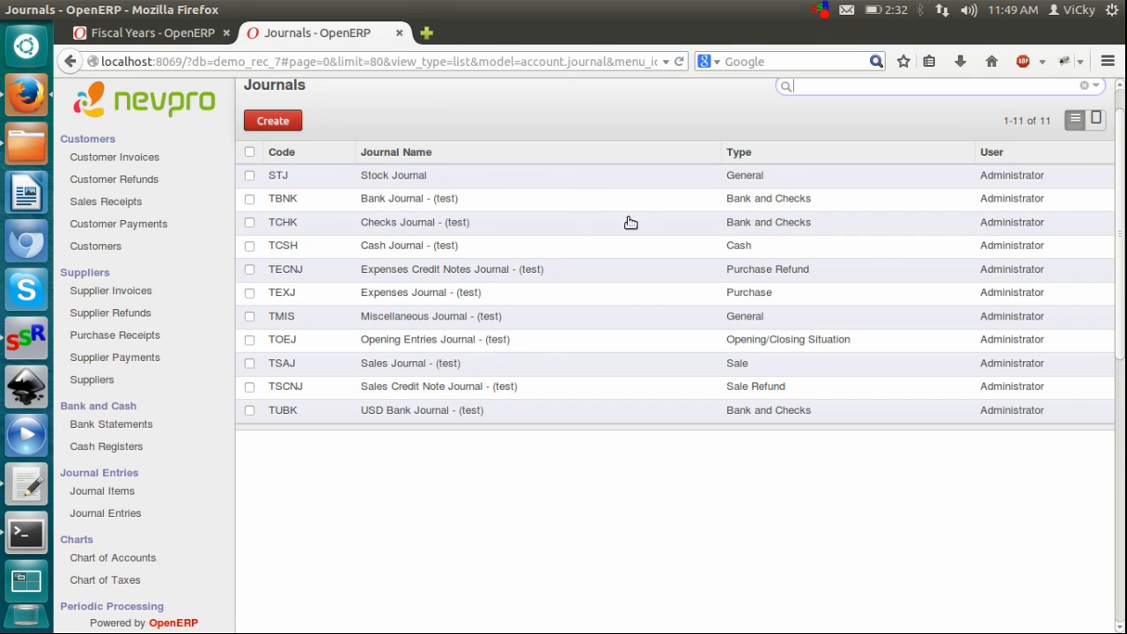
Start a new journal and look through the available journal types without choosing one.
left_click(281, 124)
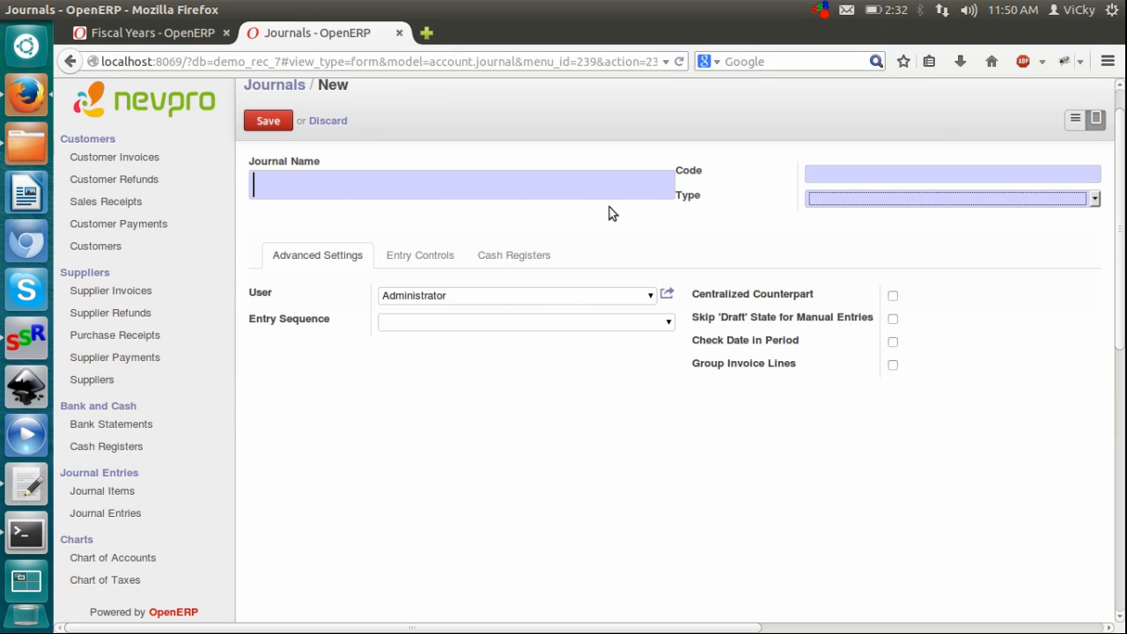
left_click(899, 196)
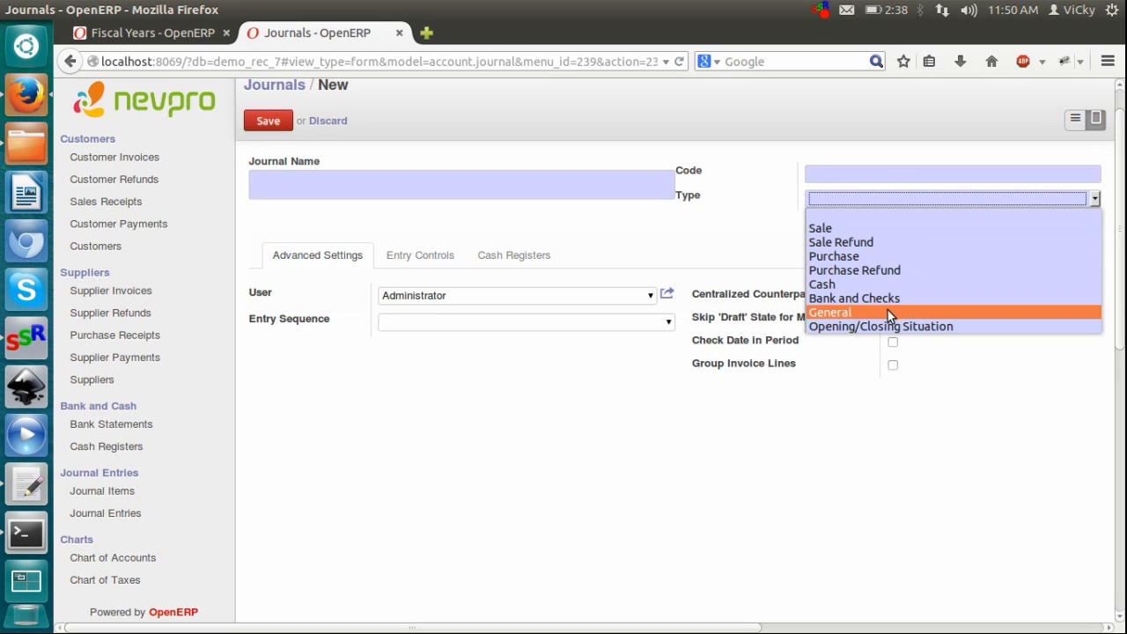
left_click(826, 200)
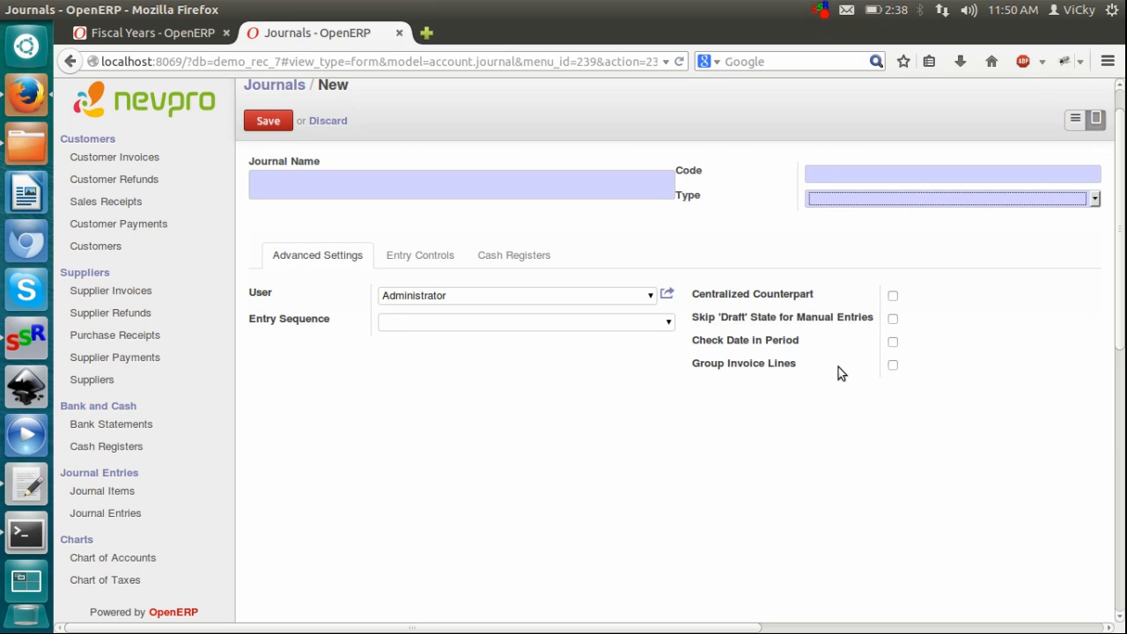
Review the new journal's Entry Controls and Advanced Settings, and discard the unsaved journal.
left_click(433, 254)
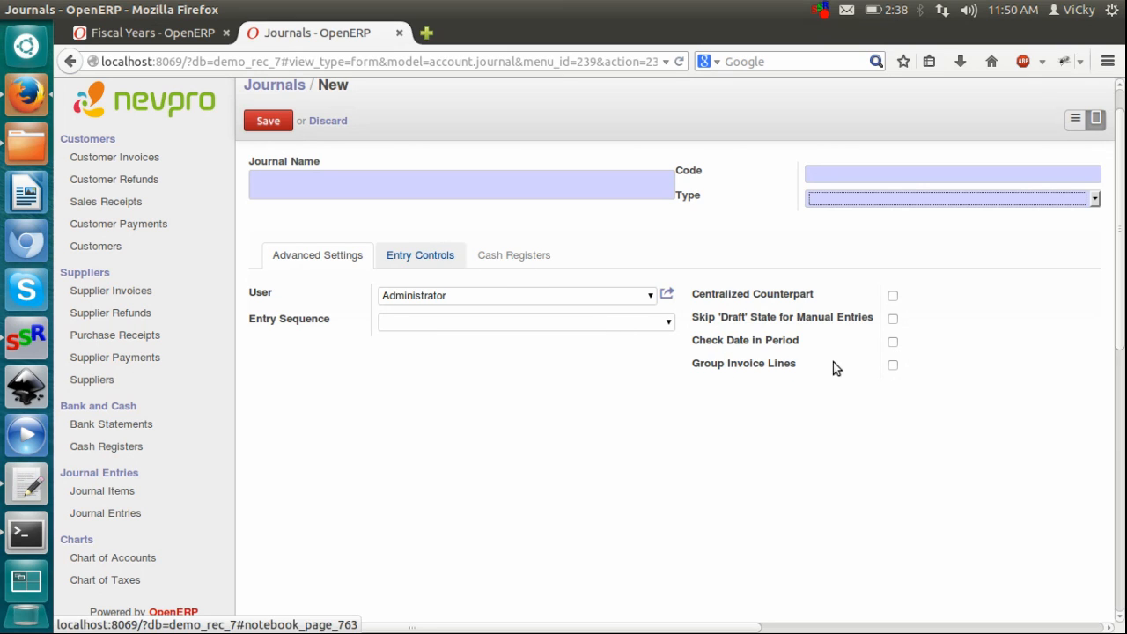
left_click(410, 255)
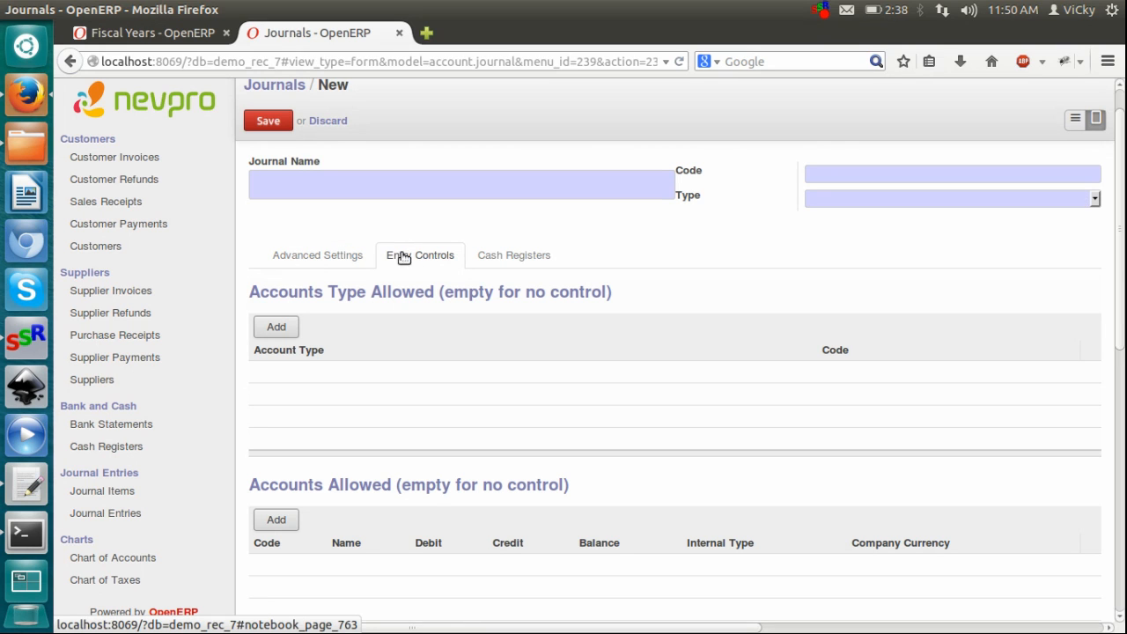
left_click(313, 260)
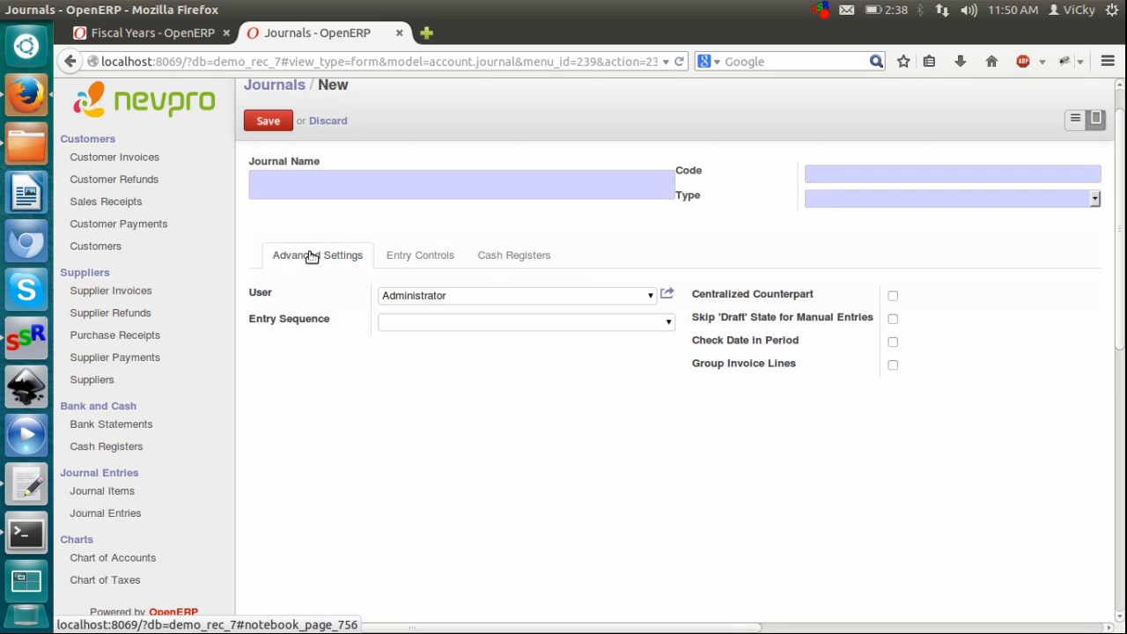
left_click(331, 126)
Open the Trial Balance report options from the legal accounting reports.
scroll(1124, 230, "down", 3)
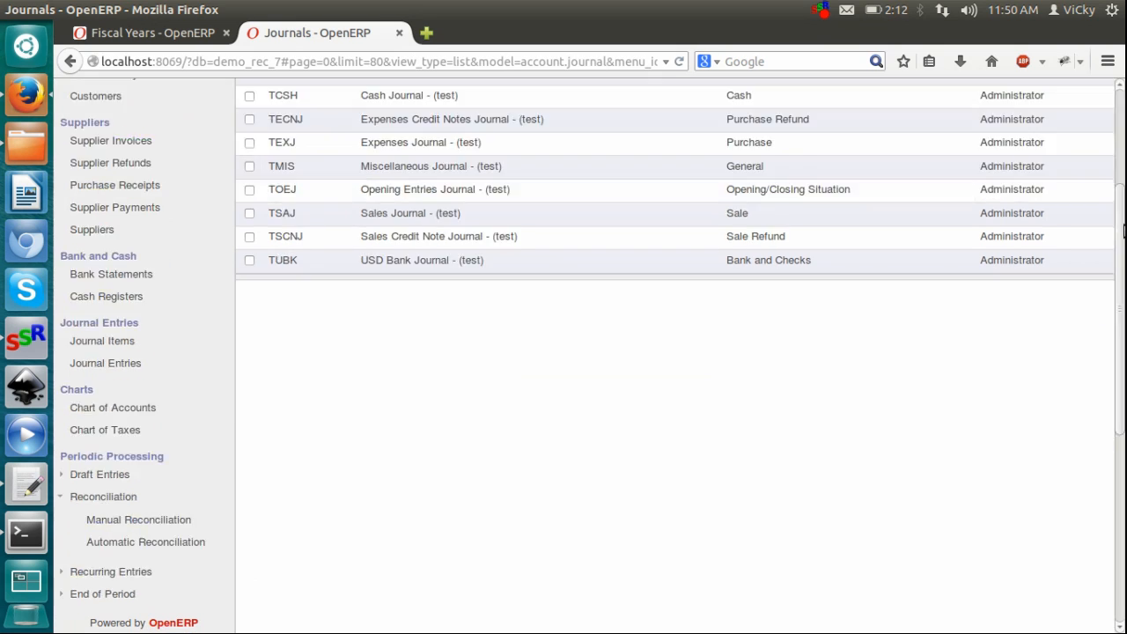
left_click_drag(1124, 230, 1124, 318)
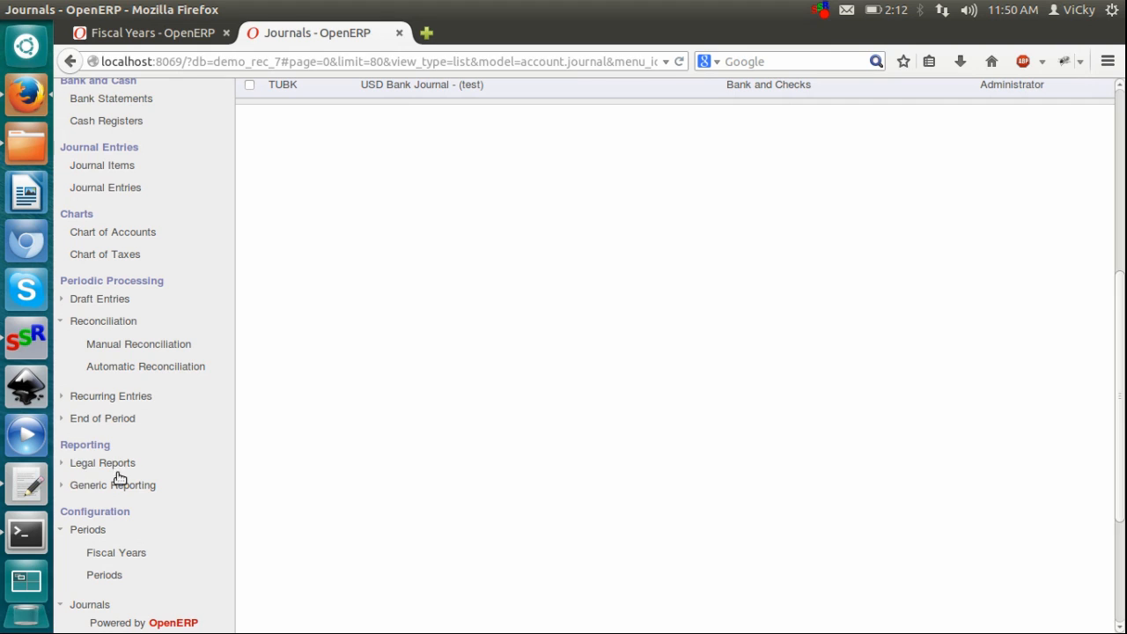
left_click(88, 467)
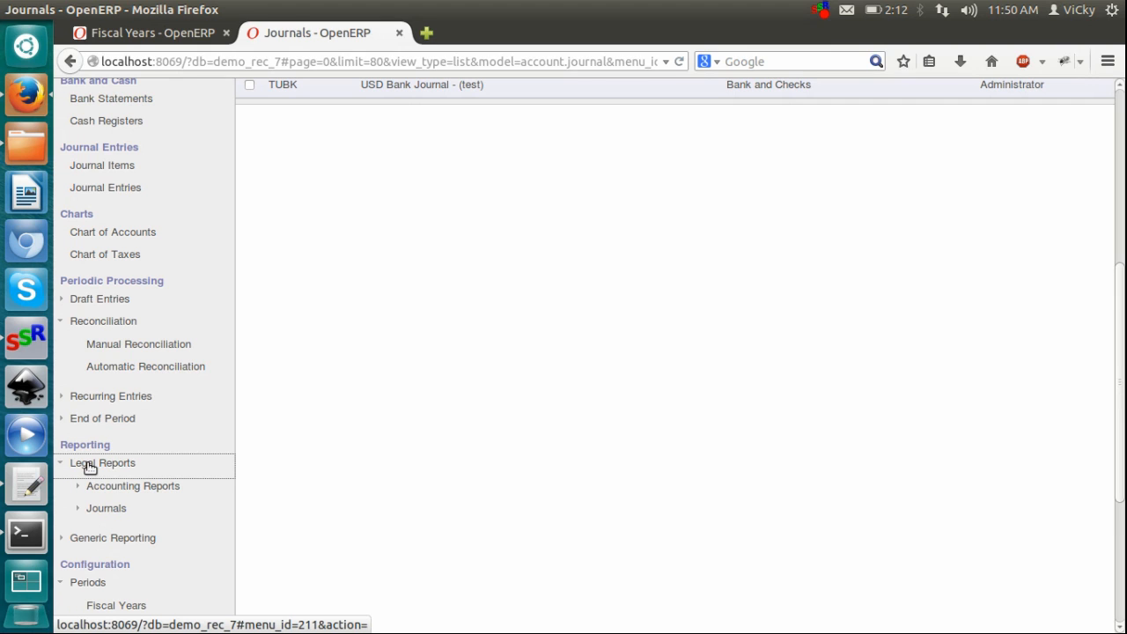
left_click(123, 491)
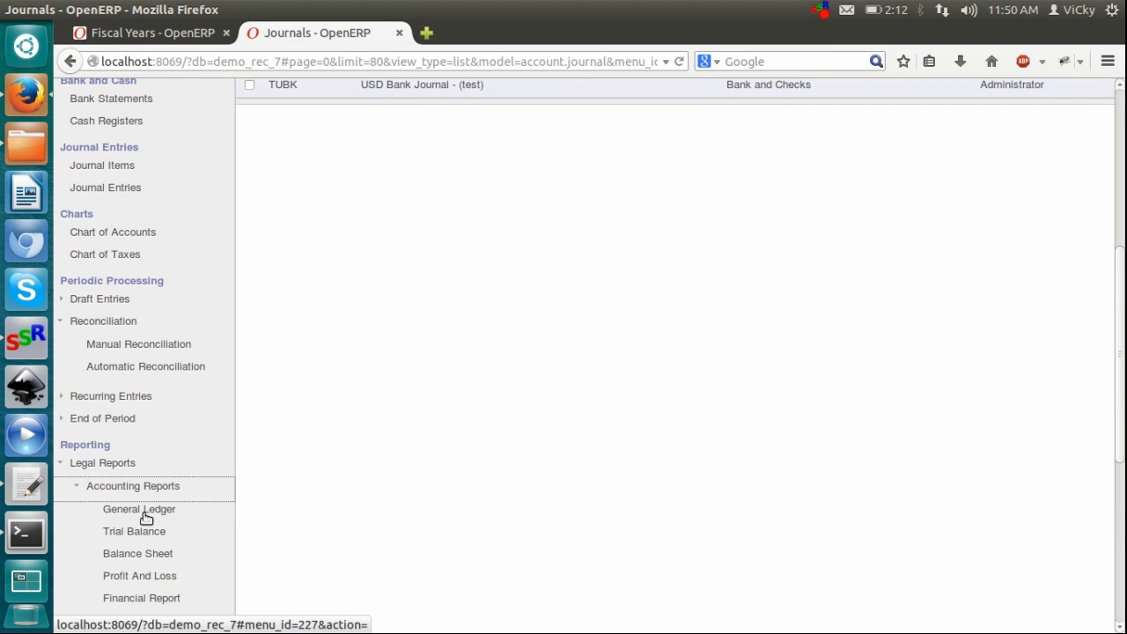
left_click(159, 536)
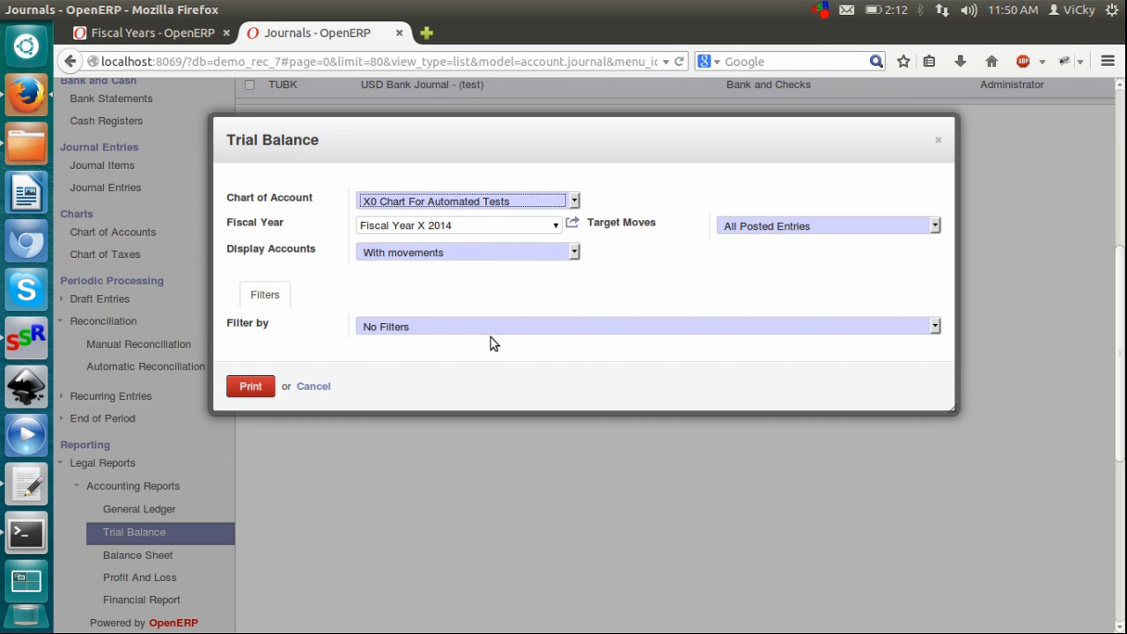
Check the filter choices, keep No Filters, and print the Trial Balance for Fiscal Year X 2014 with all posted entries.
left_click(487, 330)
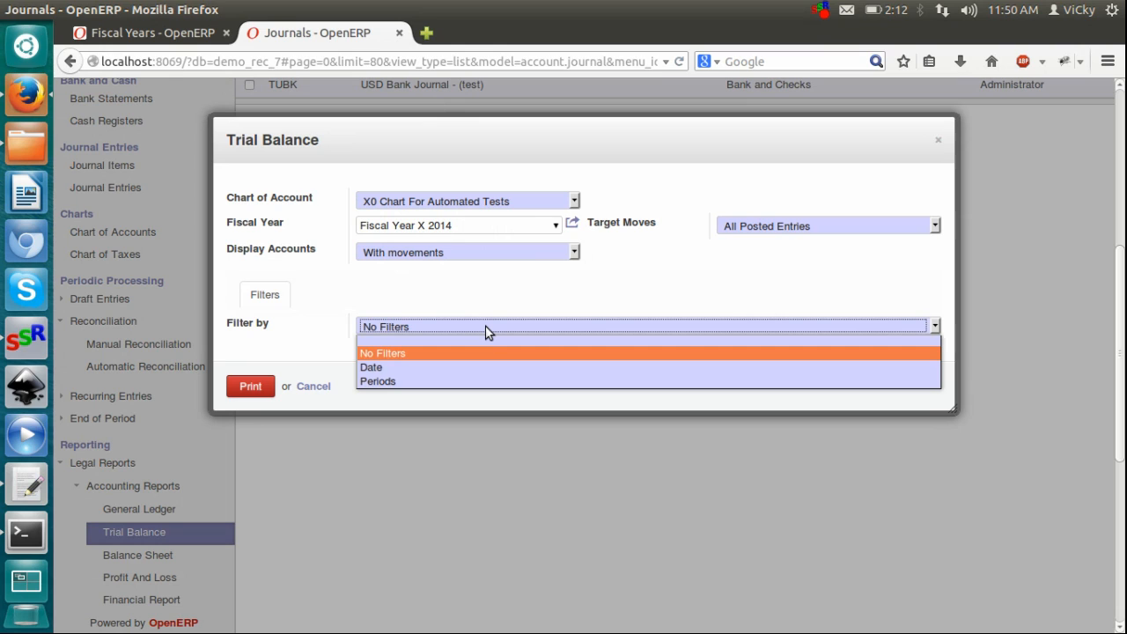
left_click(487, 330)
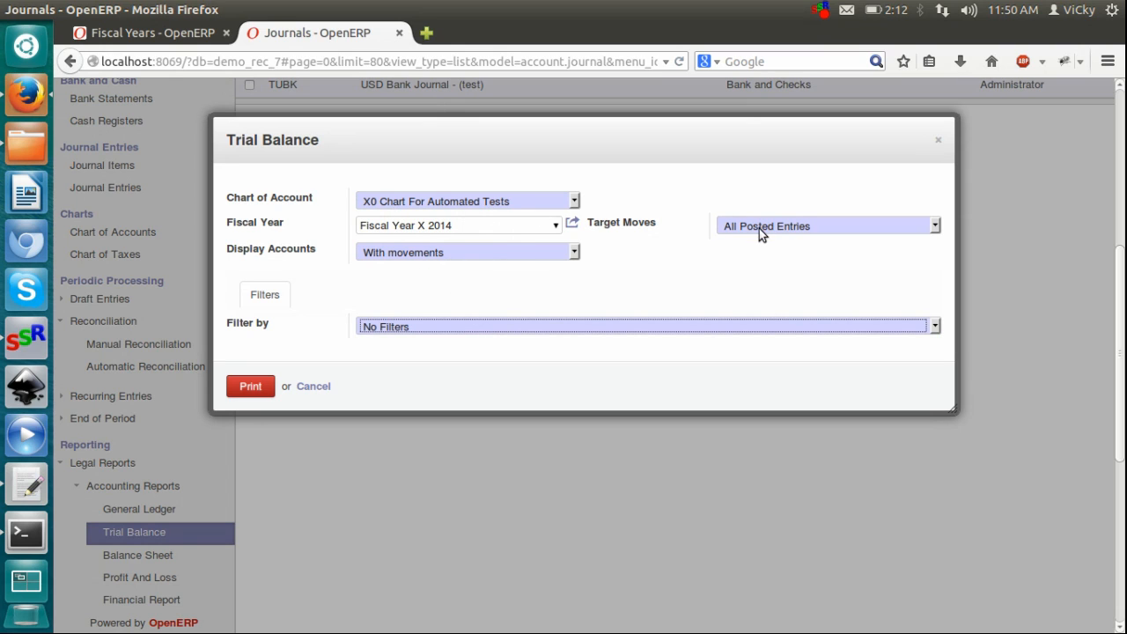
left_click(251, 387)
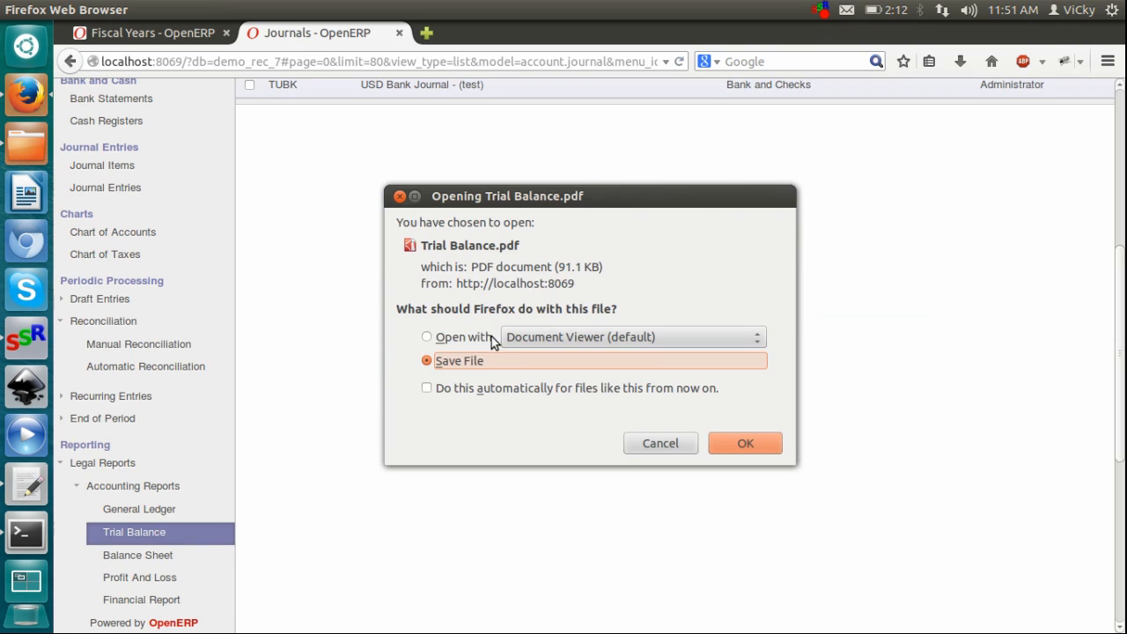
Open Trial Balance.pdf in Document Viewer and maximize its window.
left_click(465, 339)
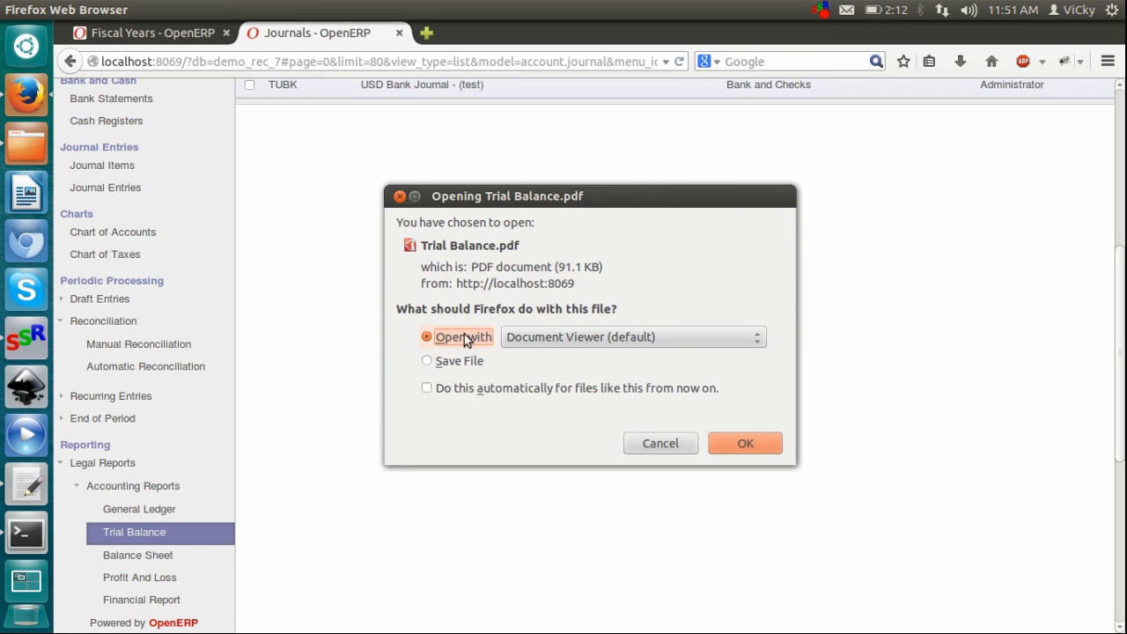
left_click(765, 443)
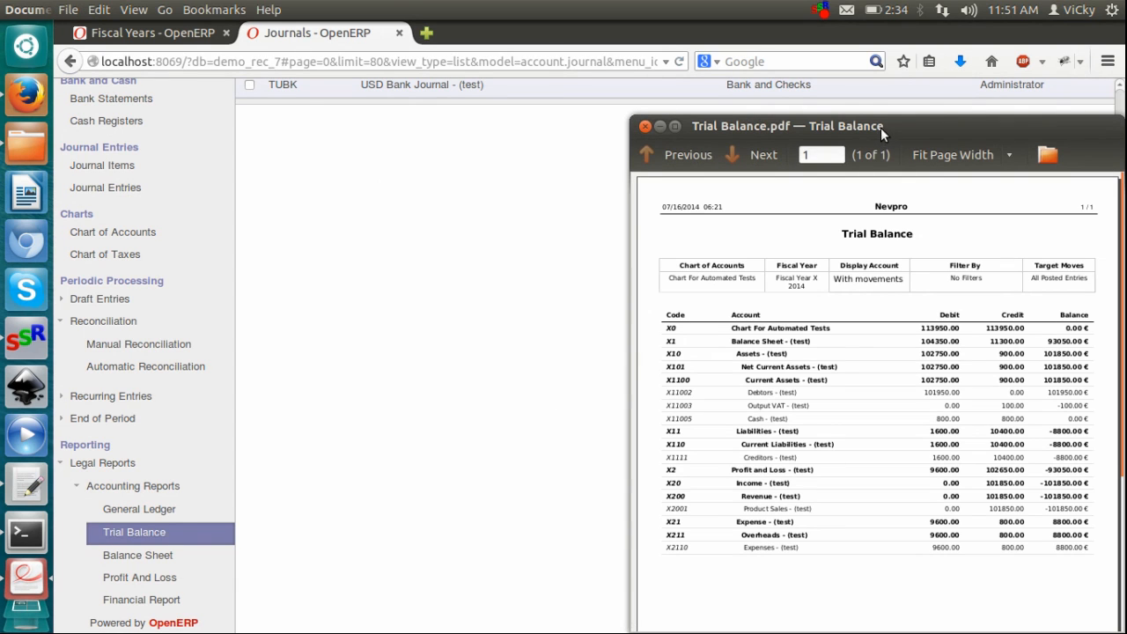
double_click(881, 128)
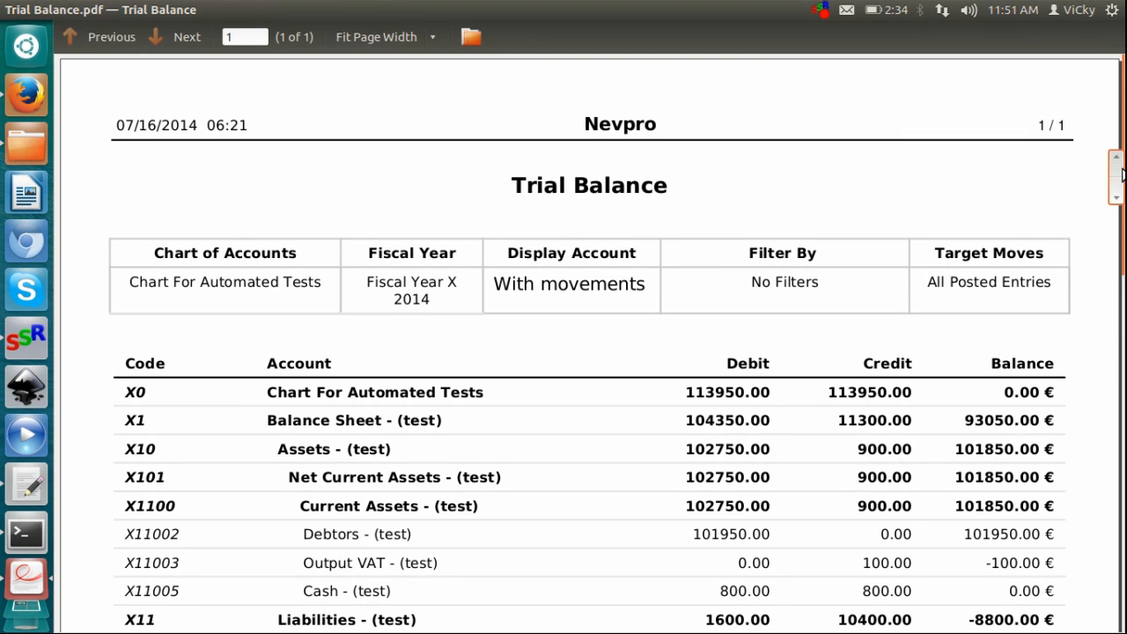
Read through the debit, credit and balance of each account in the Trial Balance, and close the document.
left_click(1120, 186)
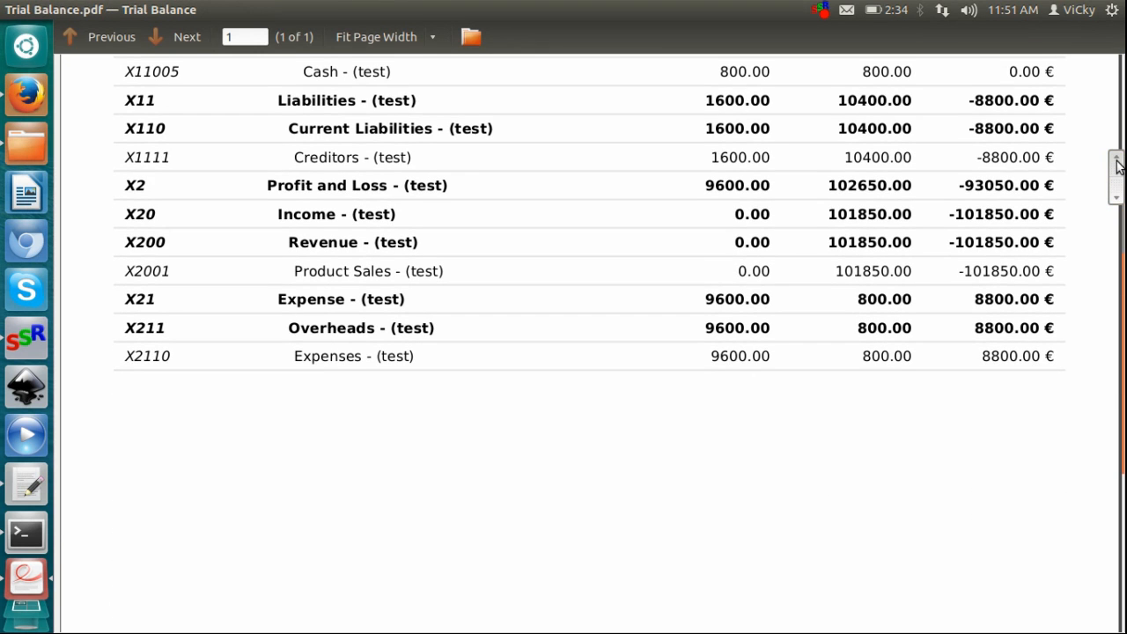
left_click(1117, 162)
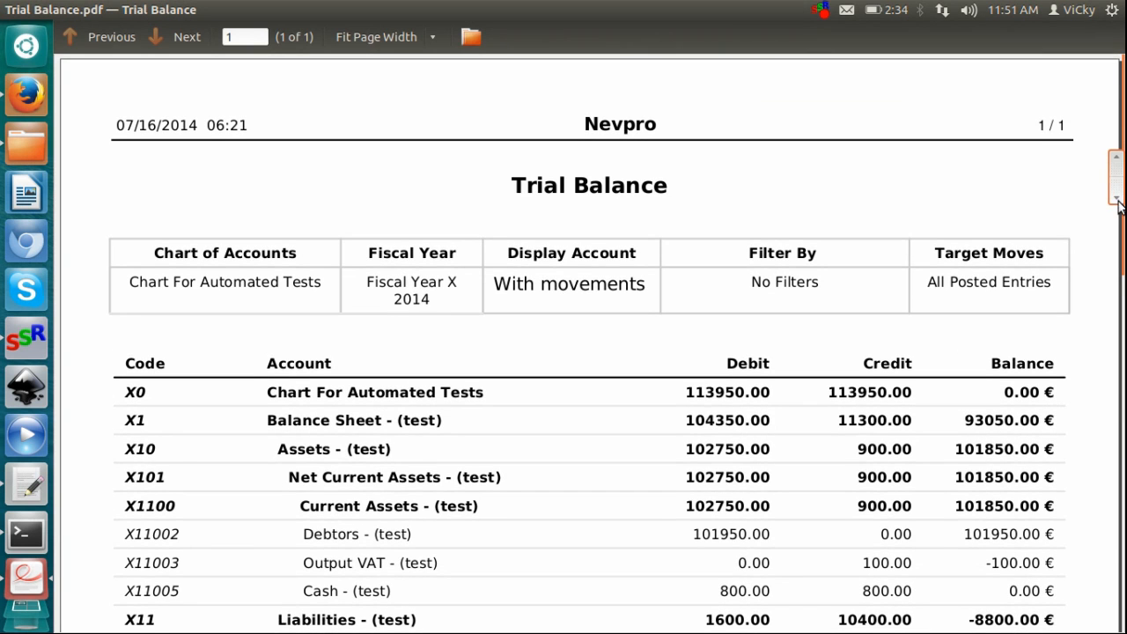
left_click(1117, 201)
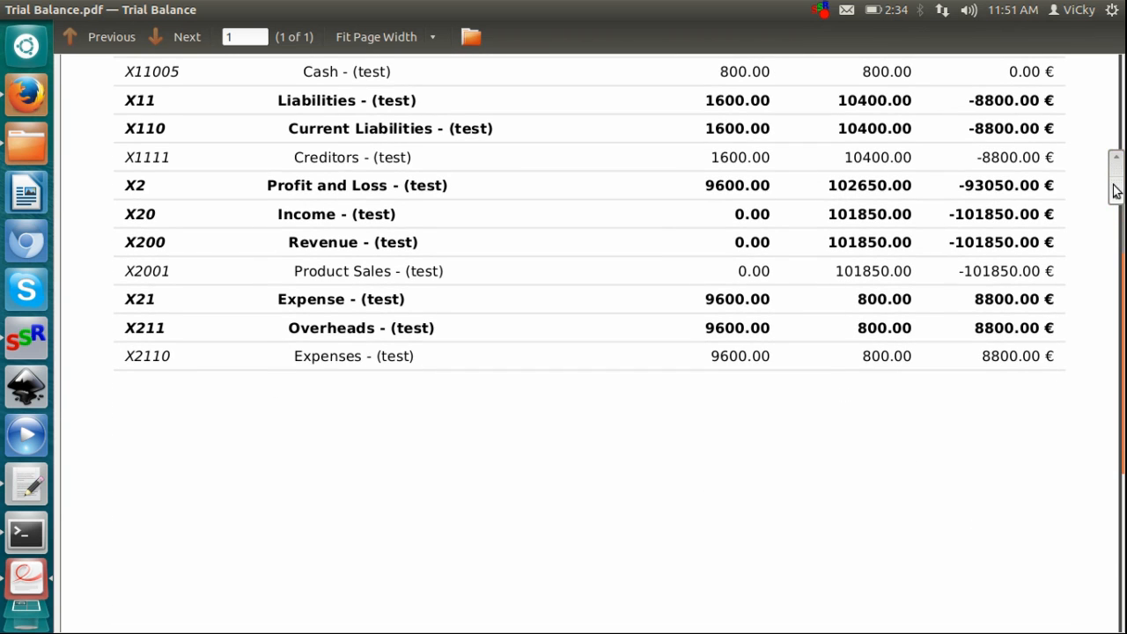
left_click(1117, 170)
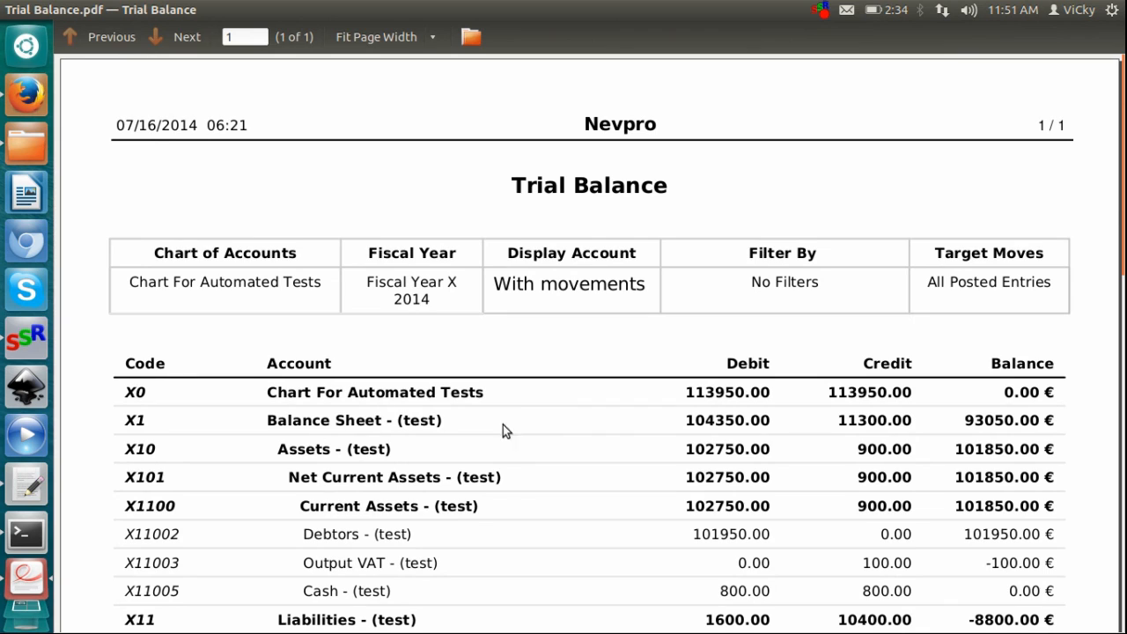
left_click(1115, 305)
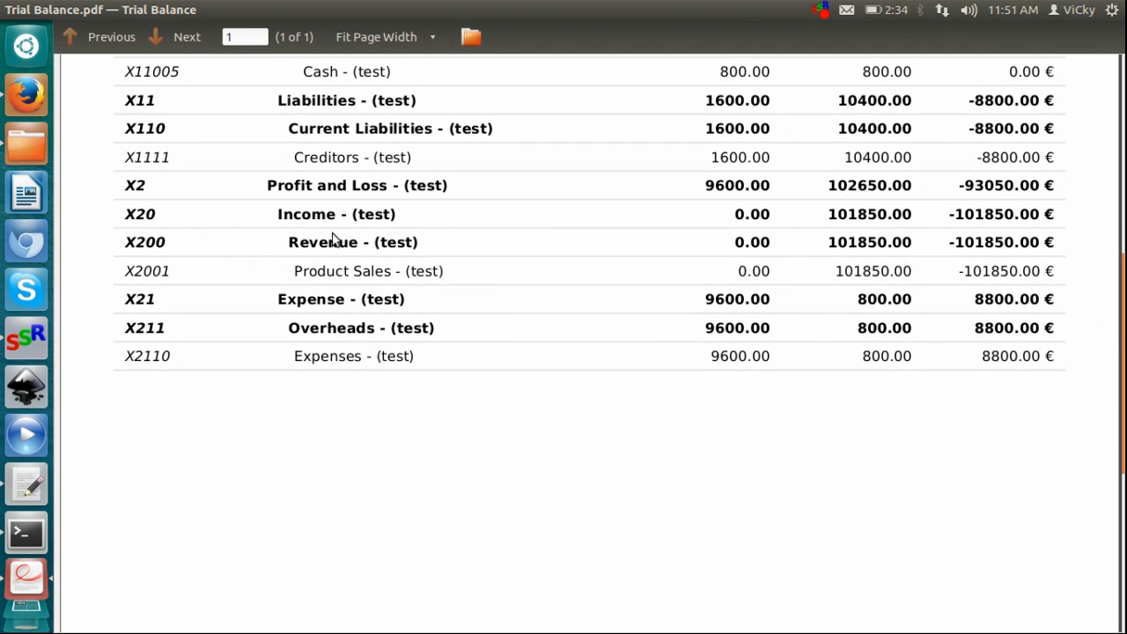
left_click(12, 12)
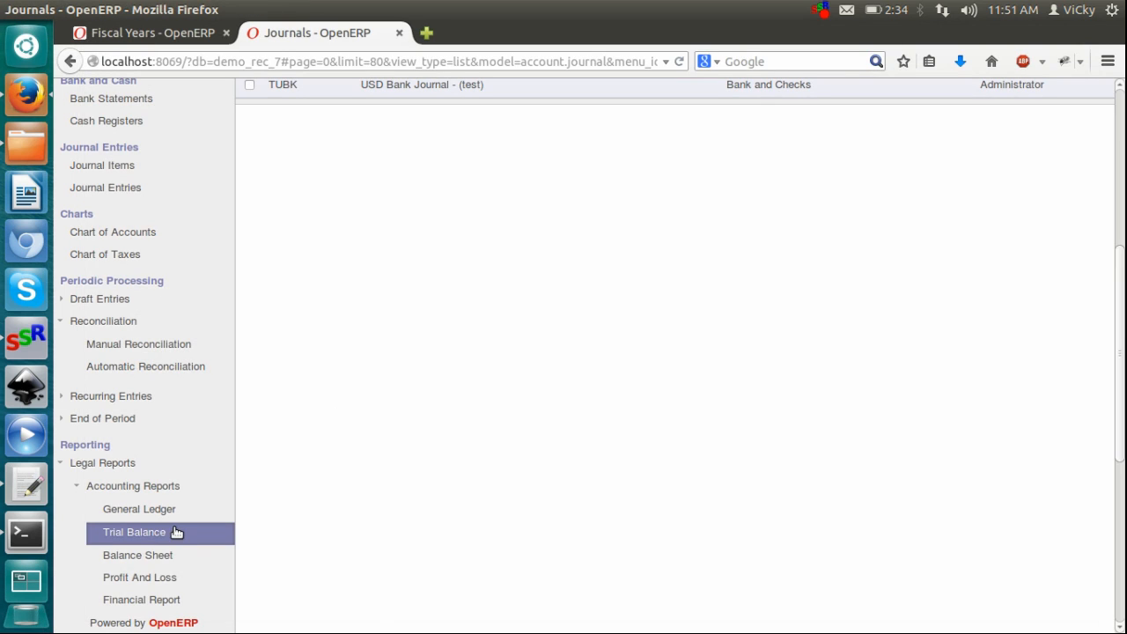
Print the Profit and Loss report for Fiscal Year X 2014 with No Filters and open the PDF in Document Viewer.
left_click(162, 580)
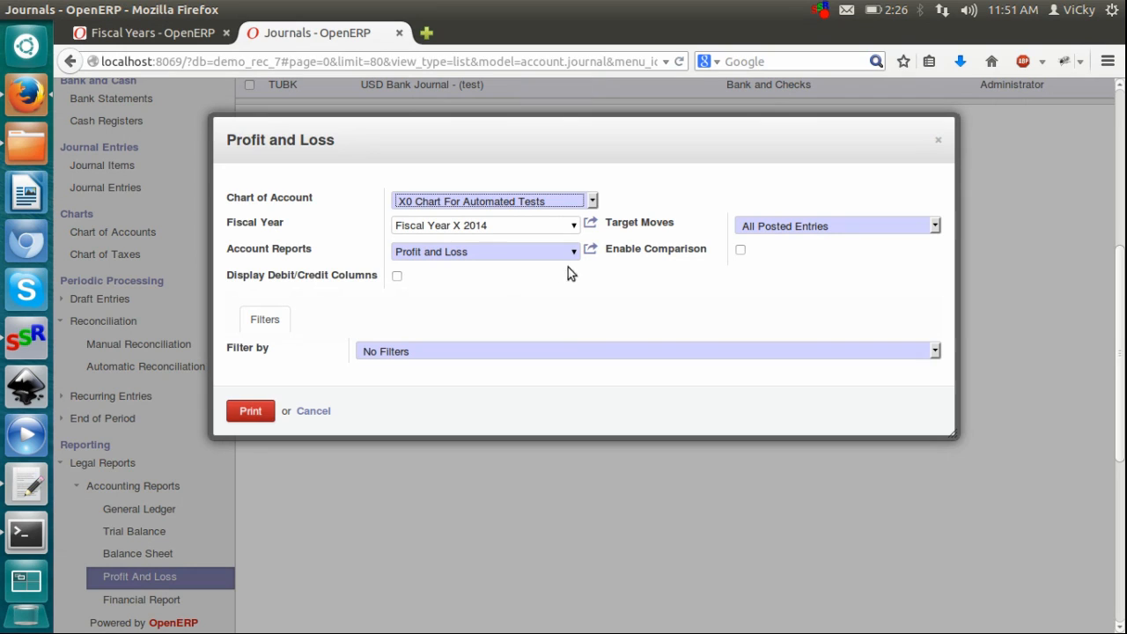
left_click(772, 226)
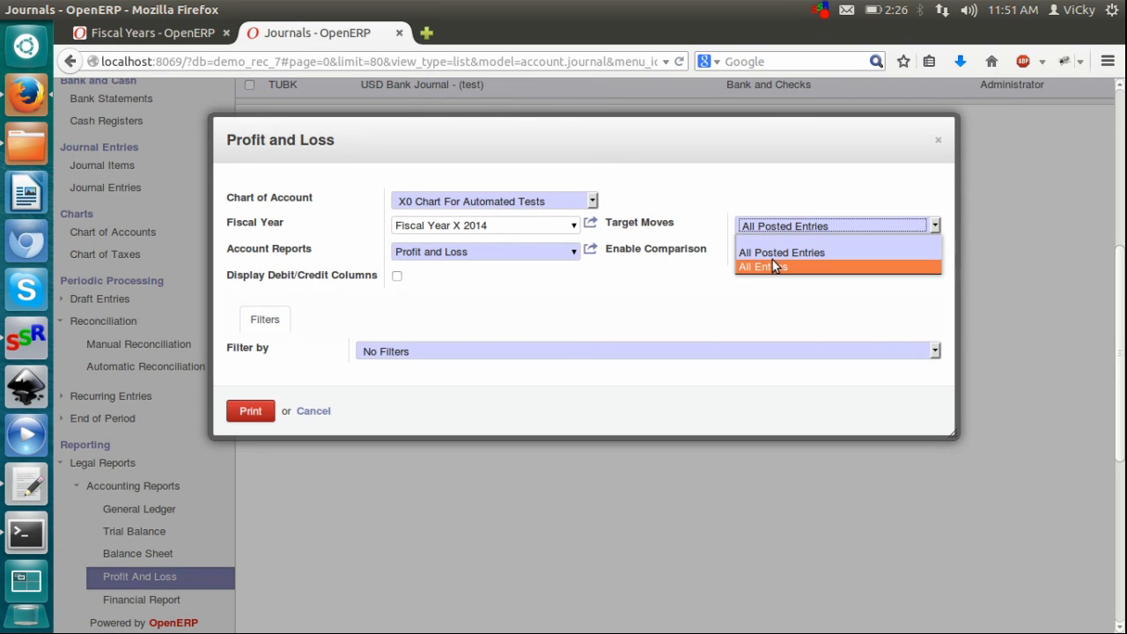
left_click(264, 413)
left_click(253, 415)
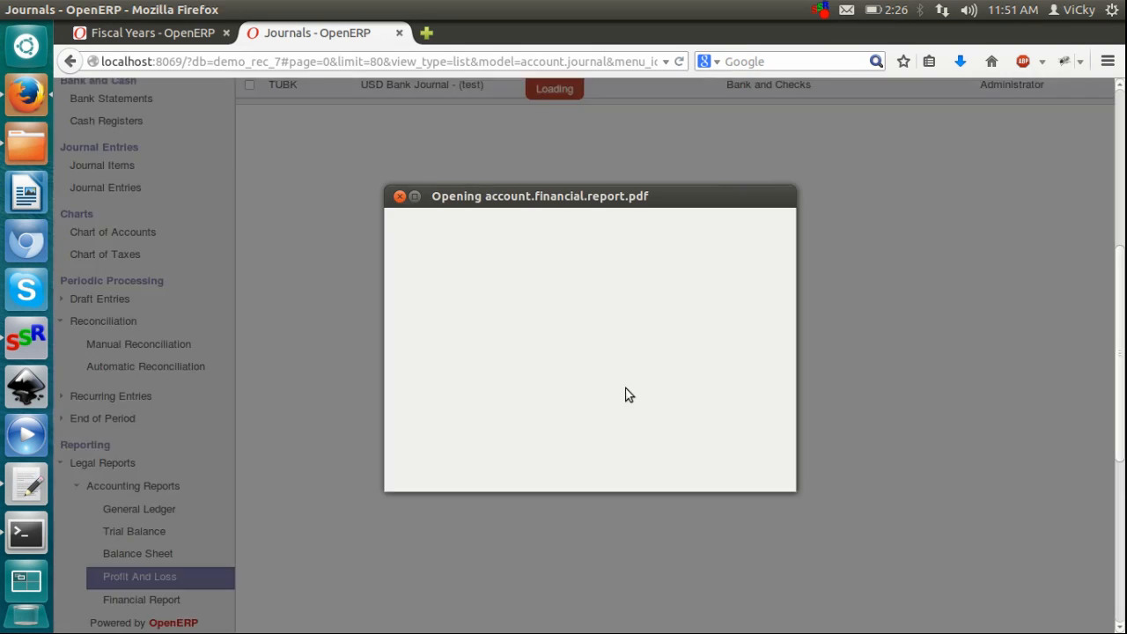
left_click(466, 336)
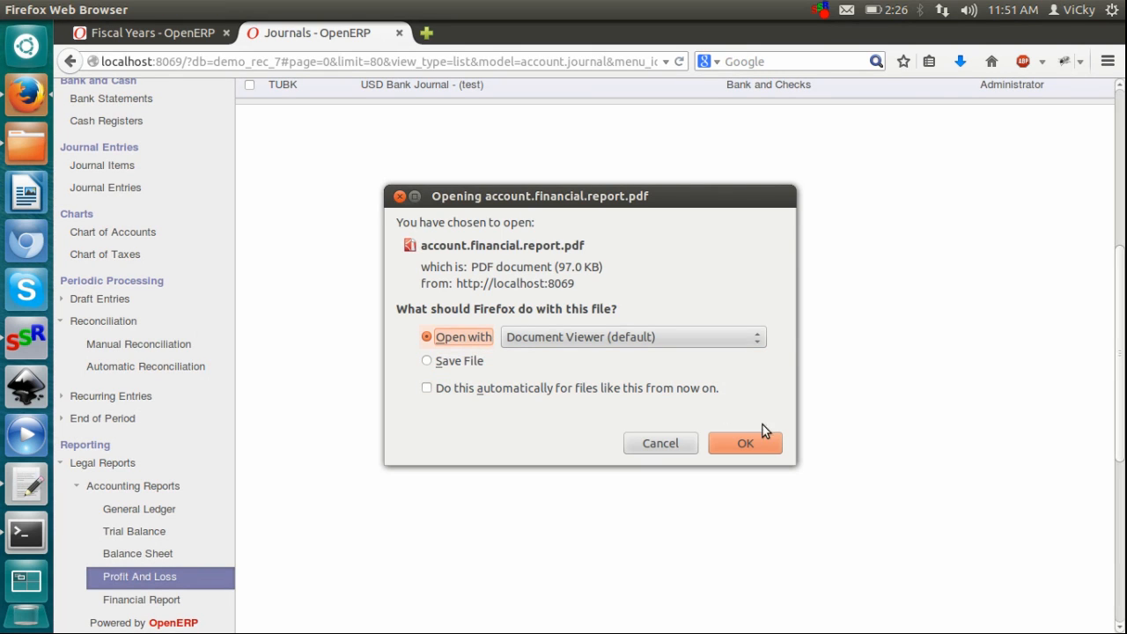
left_click(769, 444)
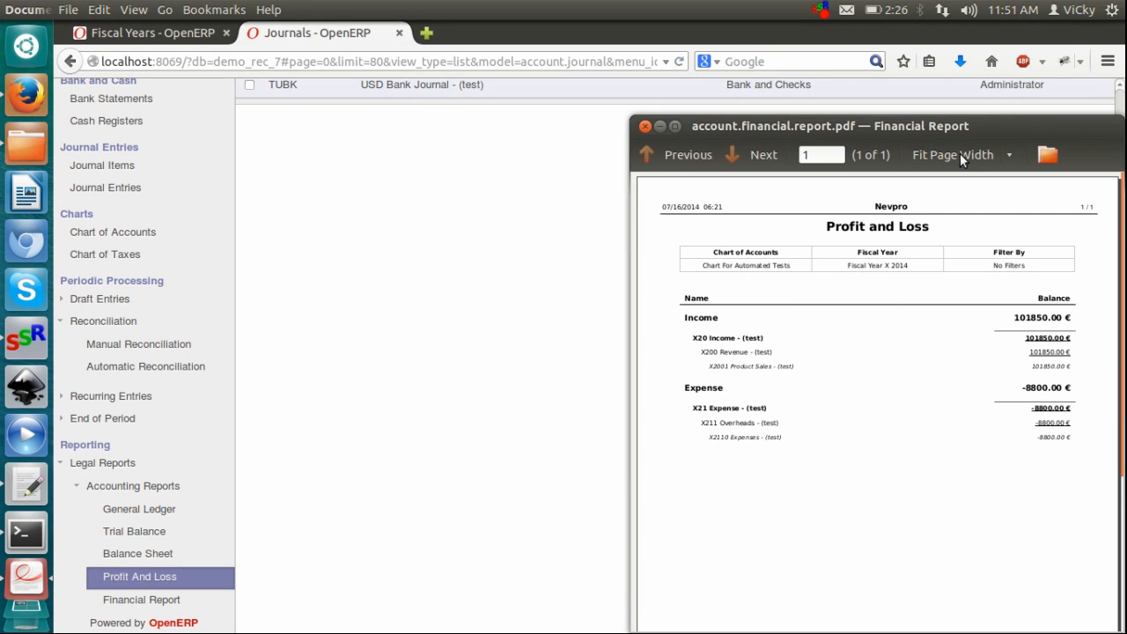
Maximize the Profit and Loss document, examine its Income and Expense sections, and close it.
left_click_drag(943, 121, 634, 29)
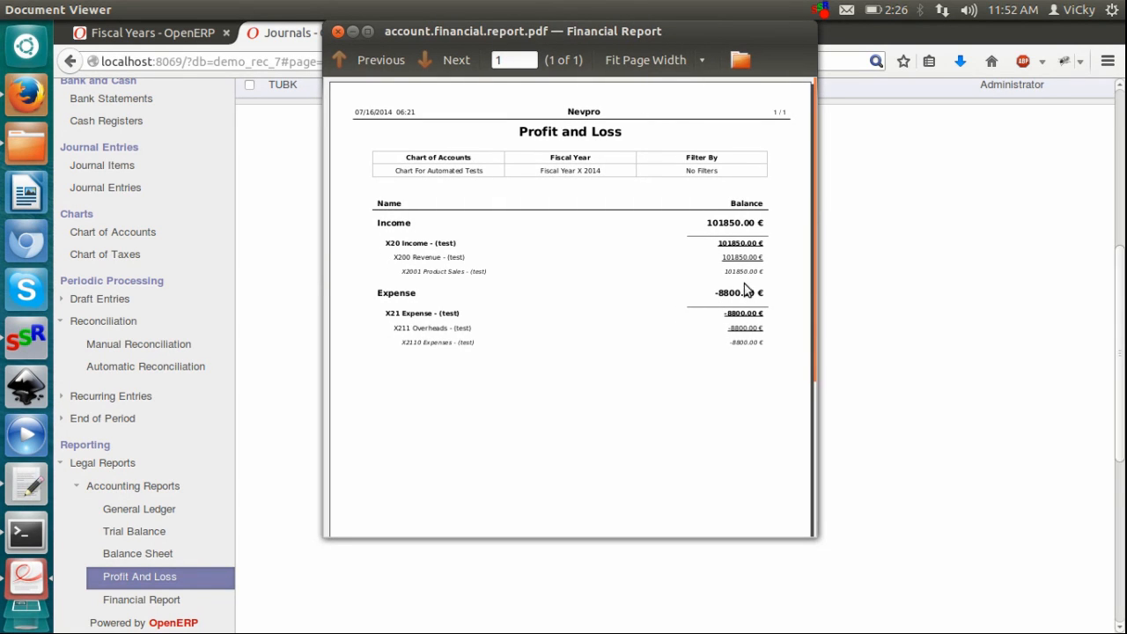
double_click(645, 33)
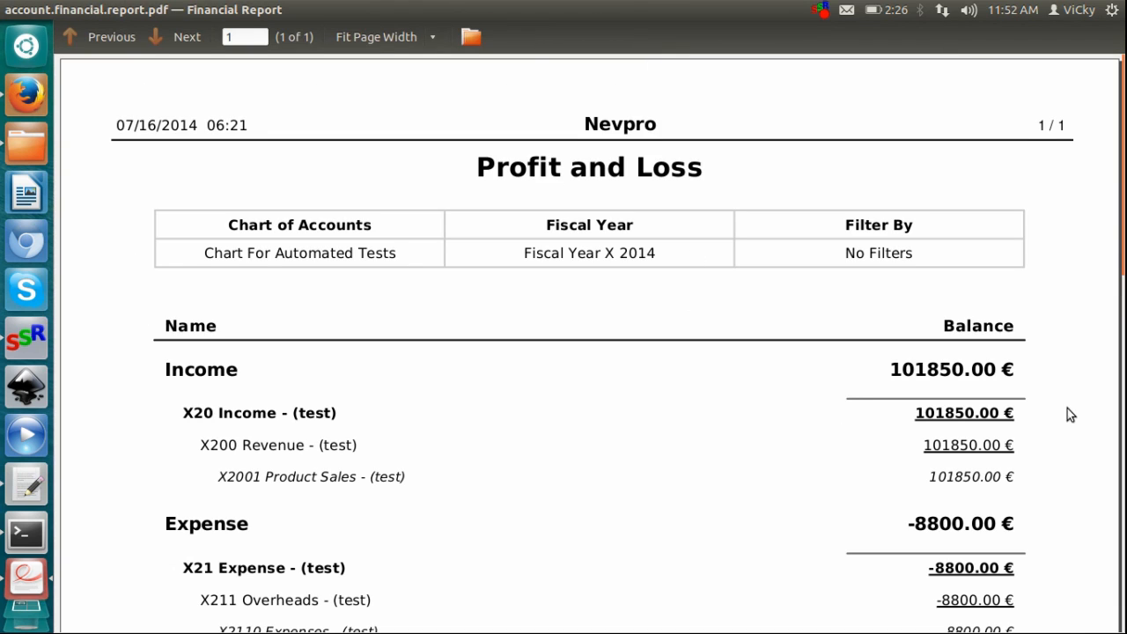
mouse_move(1124, 211)
left_click(1124, 231)
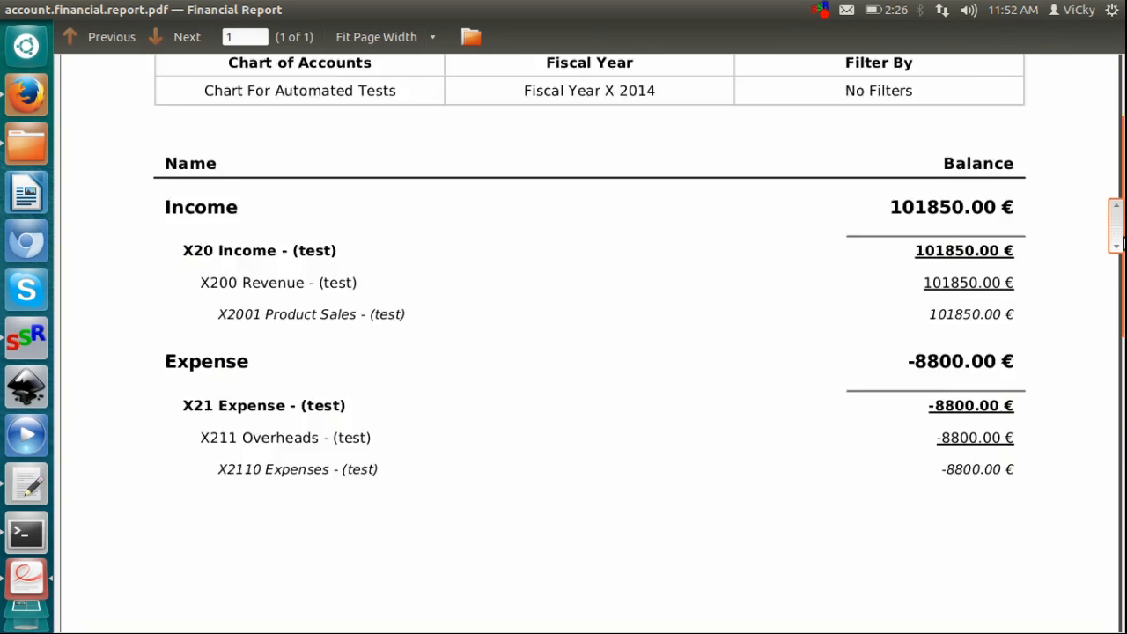
left_click(1116, 211)
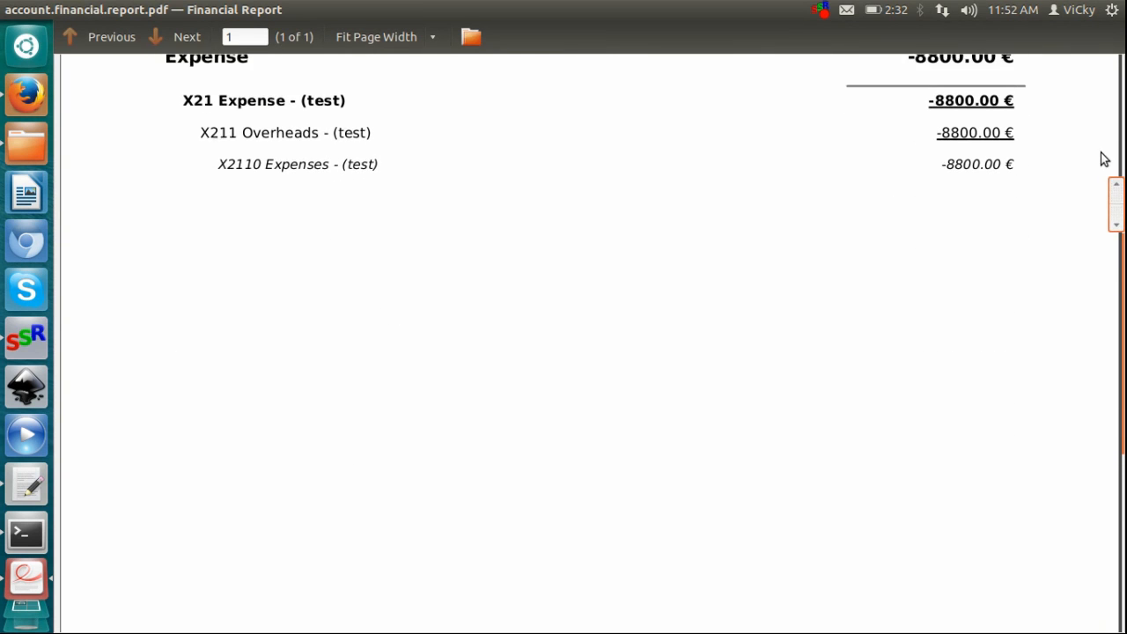
left_click_drag(1093, 80, 1093, 76)
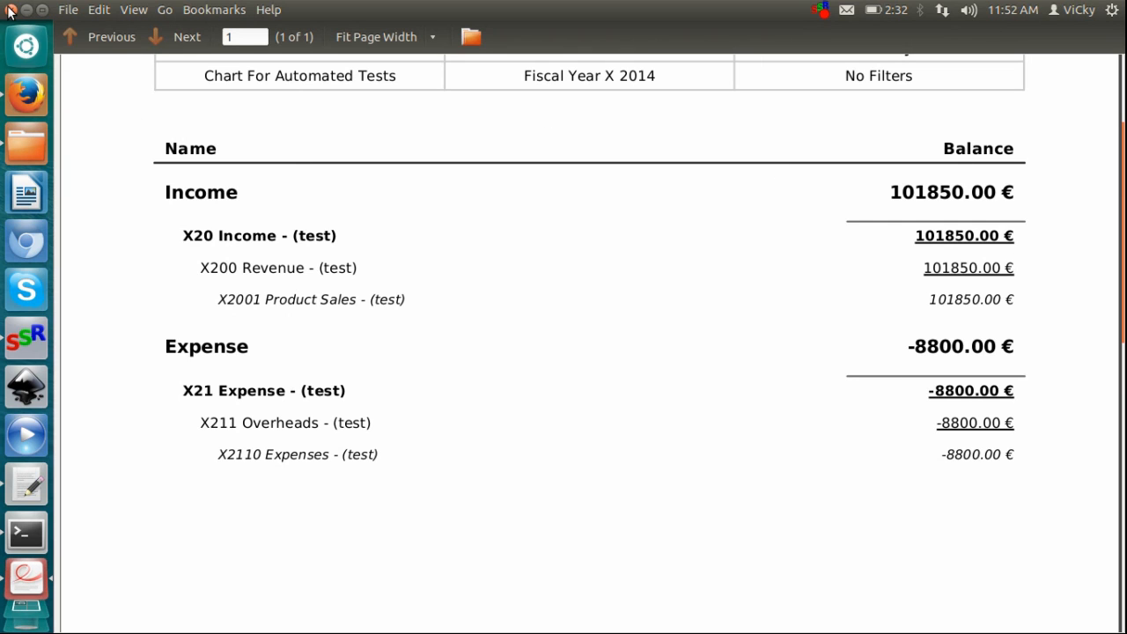
left_click(8, 9)
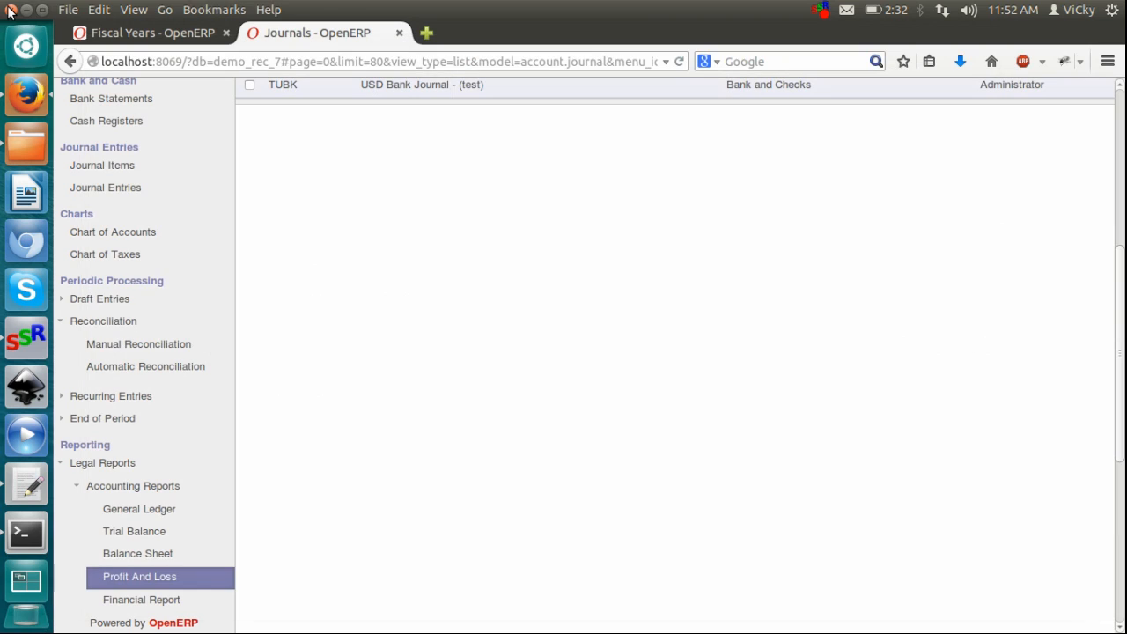
Print the Balance Sheet for Fiscal Year X 2014 with Target Moves set to All Entries, and open the PDF in Document Viewer.
left_click(140, 554)
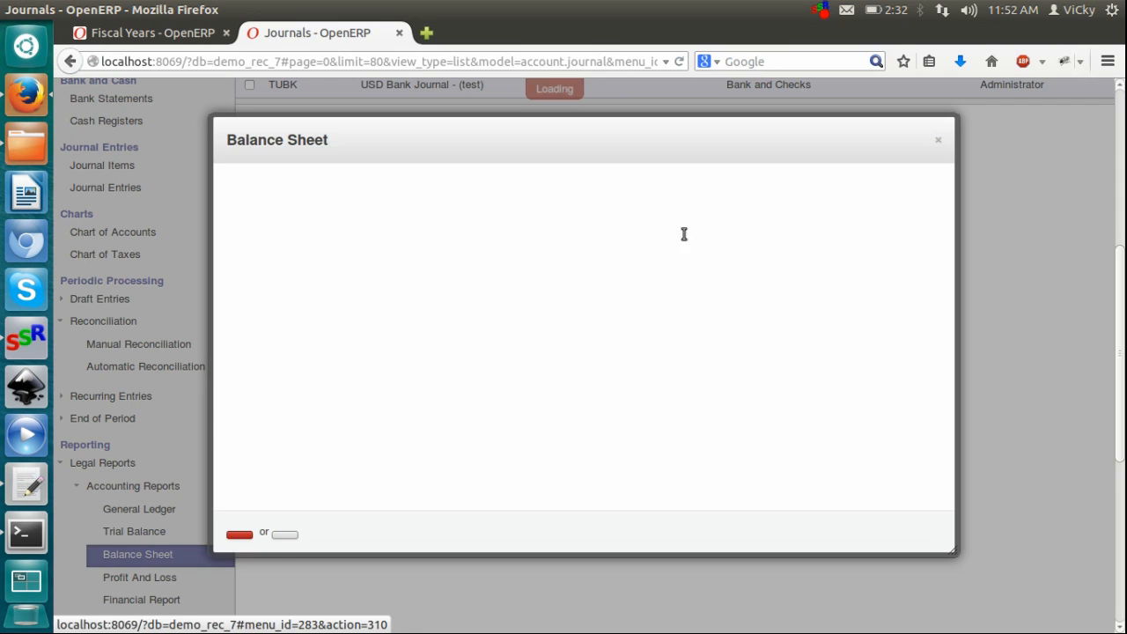
left_click(794, 231)
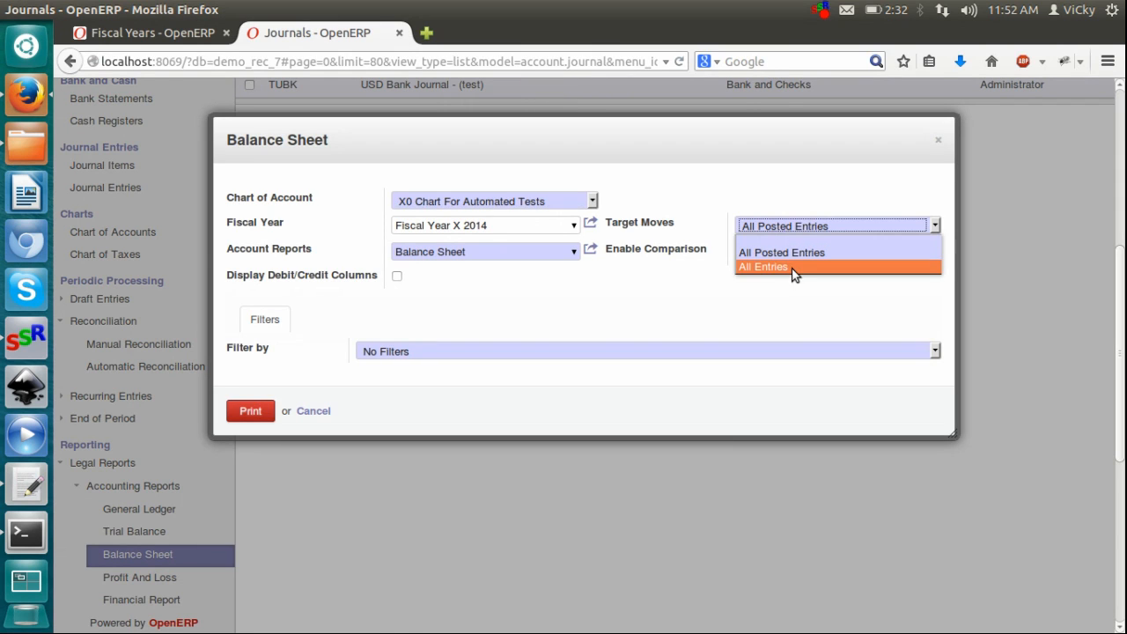
key("Return")
left_click(249, 411)
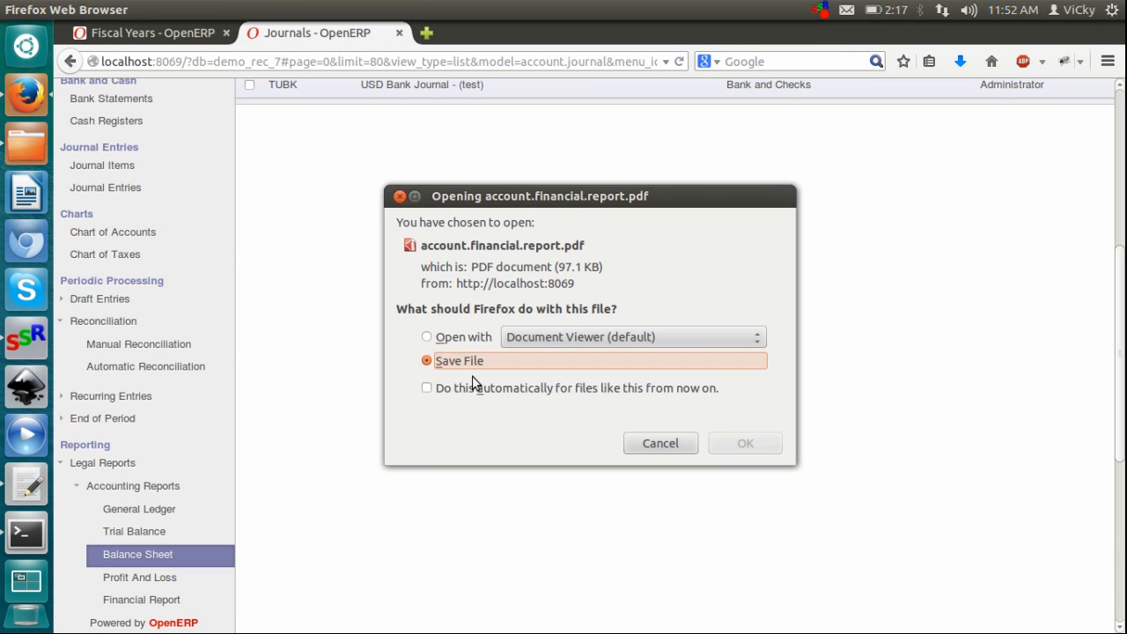
left_click(444, 341)
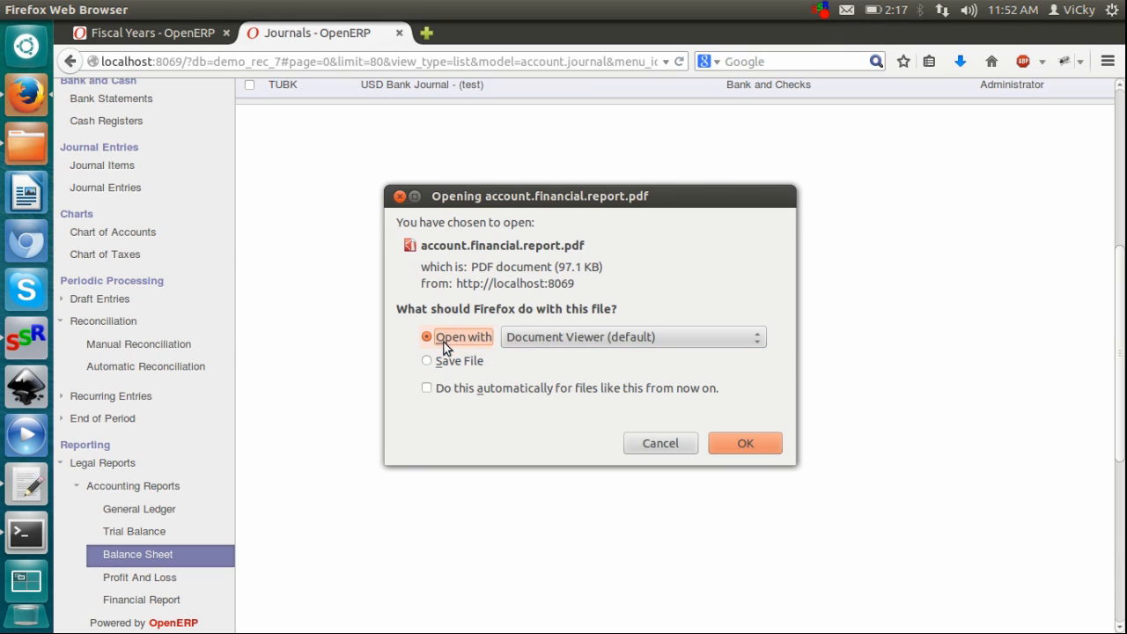
left_click(744, 443)
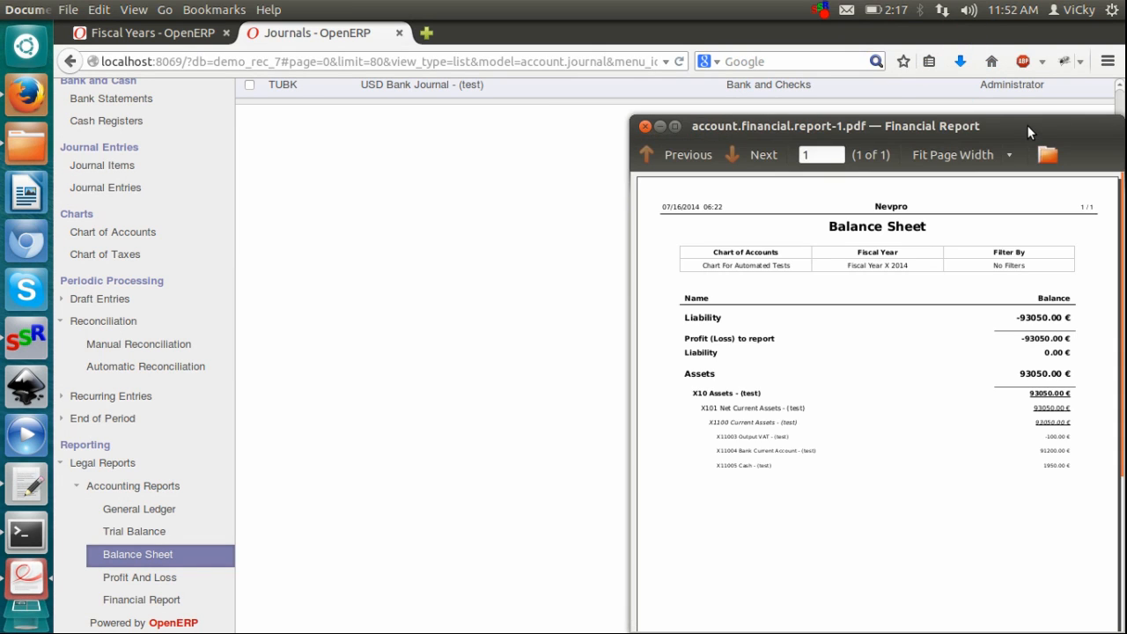
Maximize the Balance Sheet document, examine its Liability and Assets sections, and close it.
double_click(1027, 125)
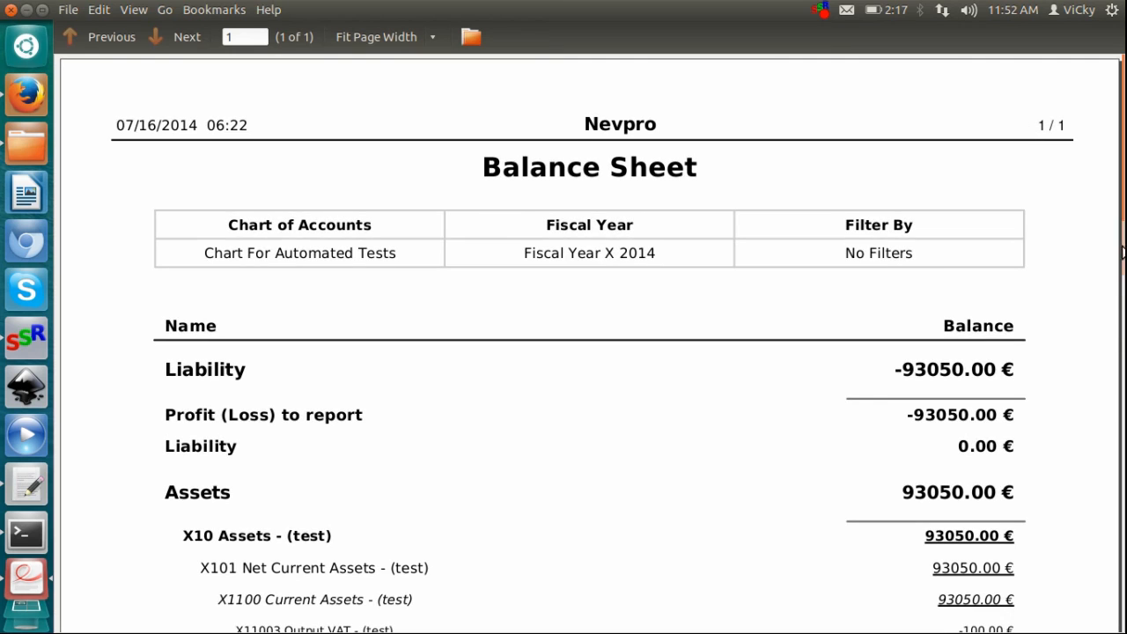
left_click_drag(1123, 268, 1124, 326)
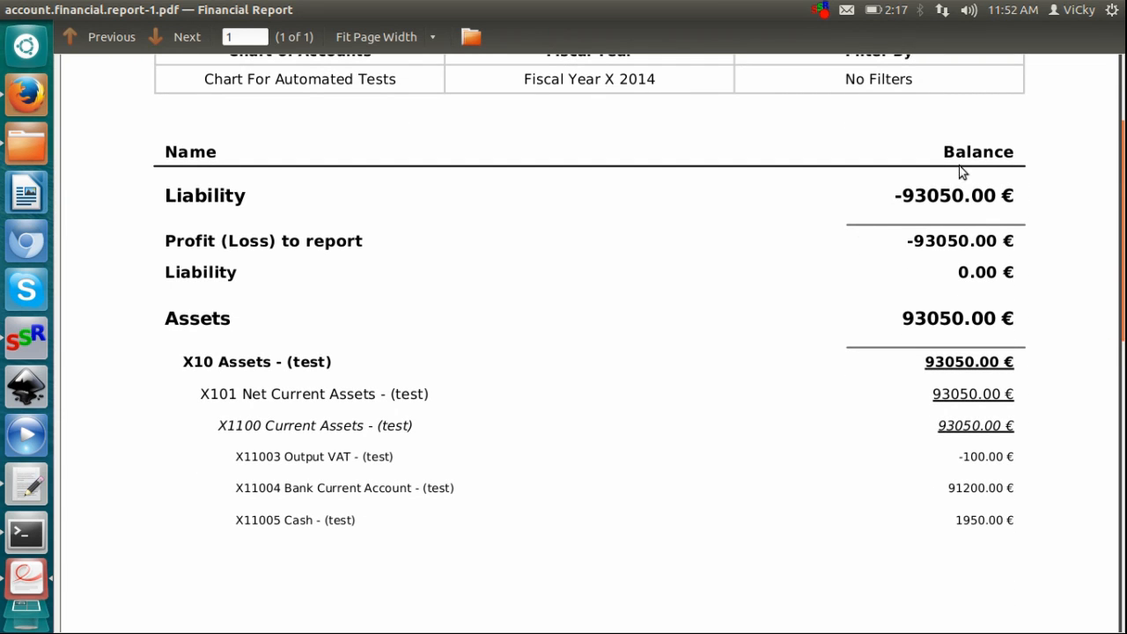
mouse_move(1124, 350)
left_click_drag(1121, 353, 1111, 251)
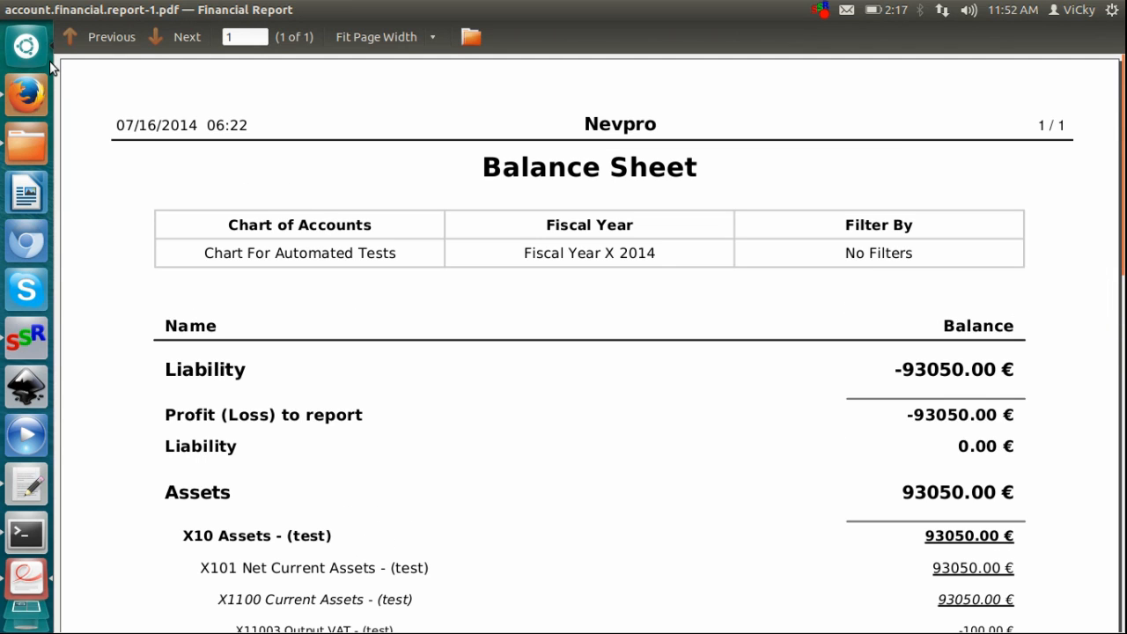
left_click(11, 11)
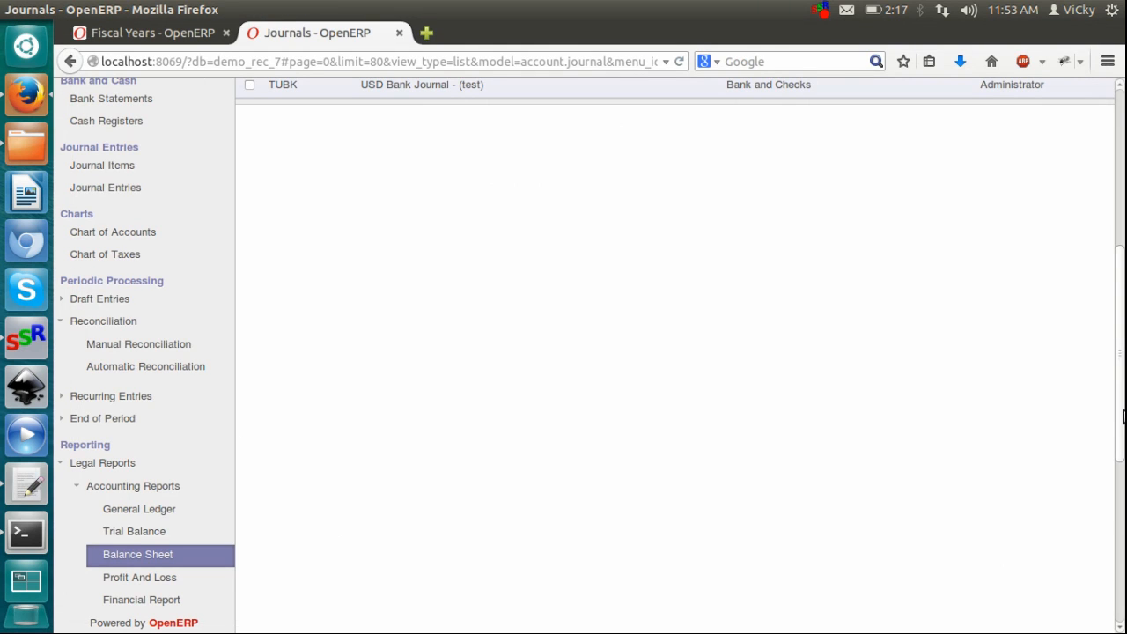
Open the Sale/Purchase Journal report and set its periods from X 01/2014 to X 12/2014.
scroll(1124, 416, "down", 3)
scroll(1124, 435, "down", 1)
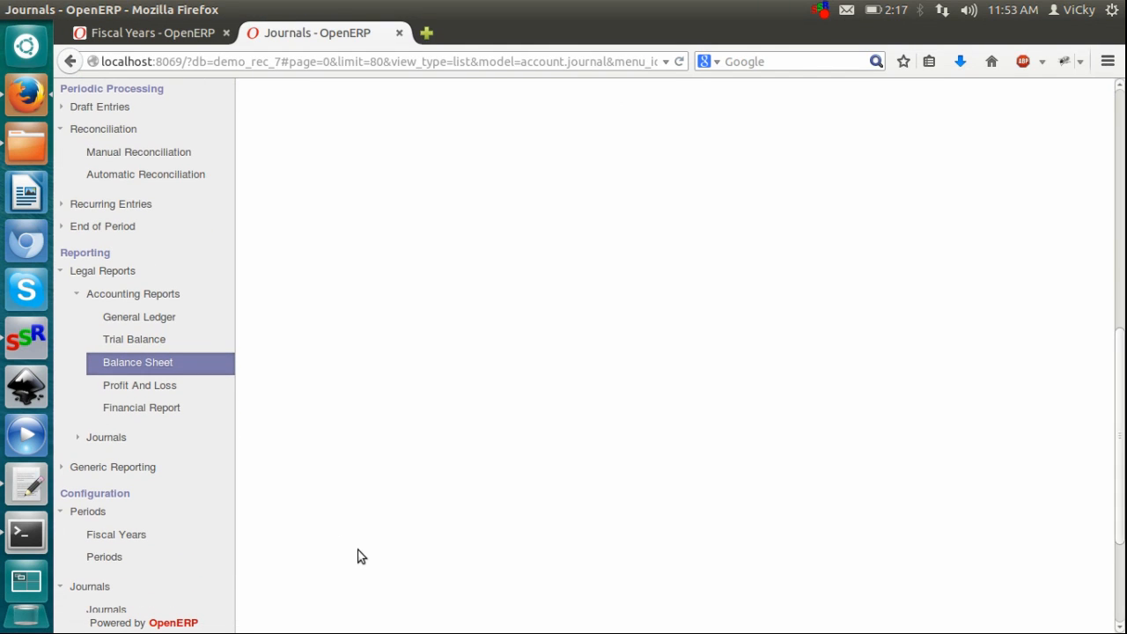
left_click(105, 438)
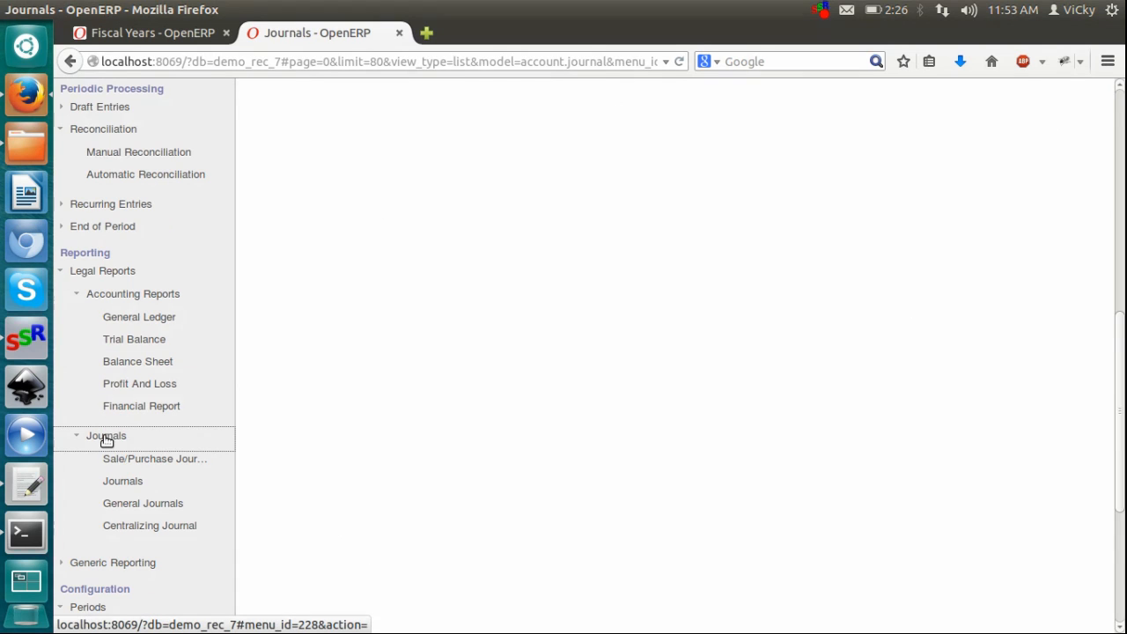
left_click(157, 459)
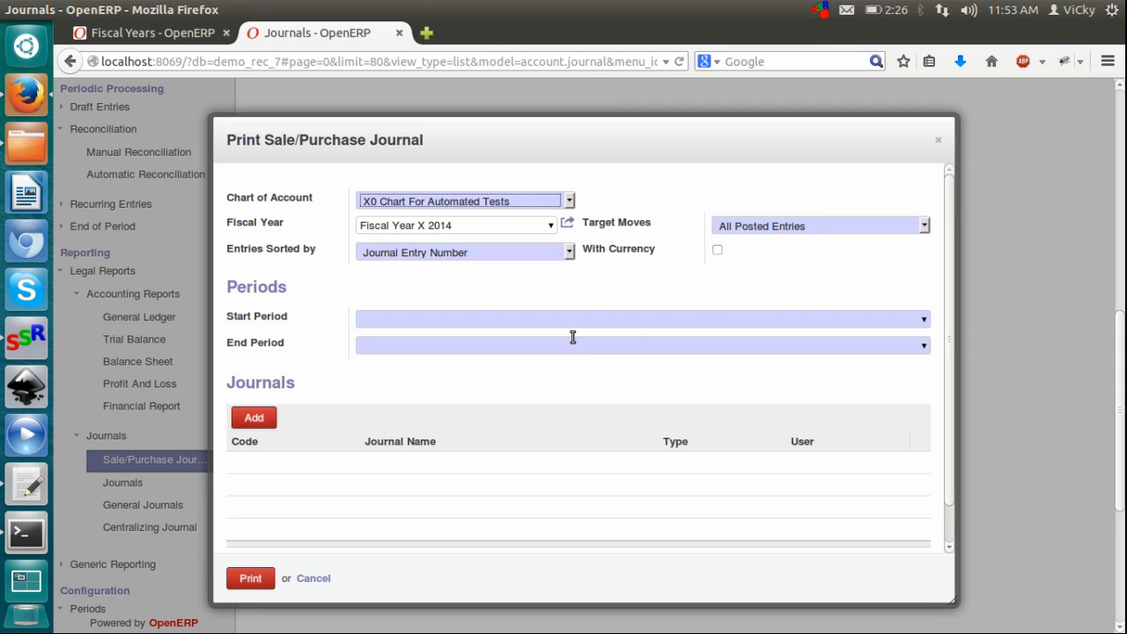
left_click(922, 321)
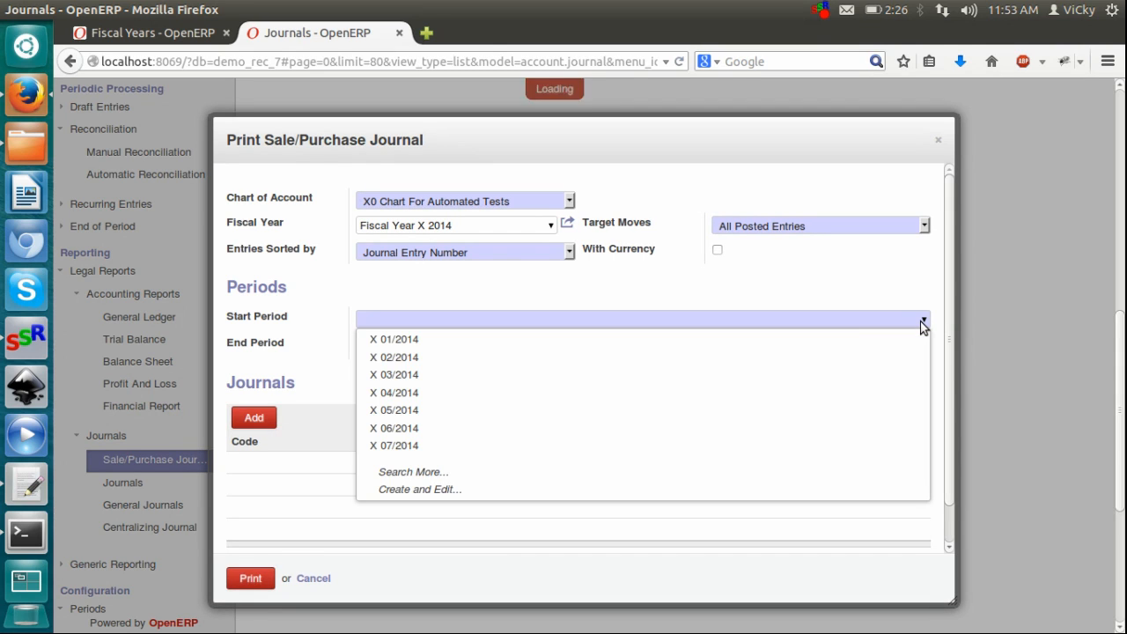
left_click(392, 341)
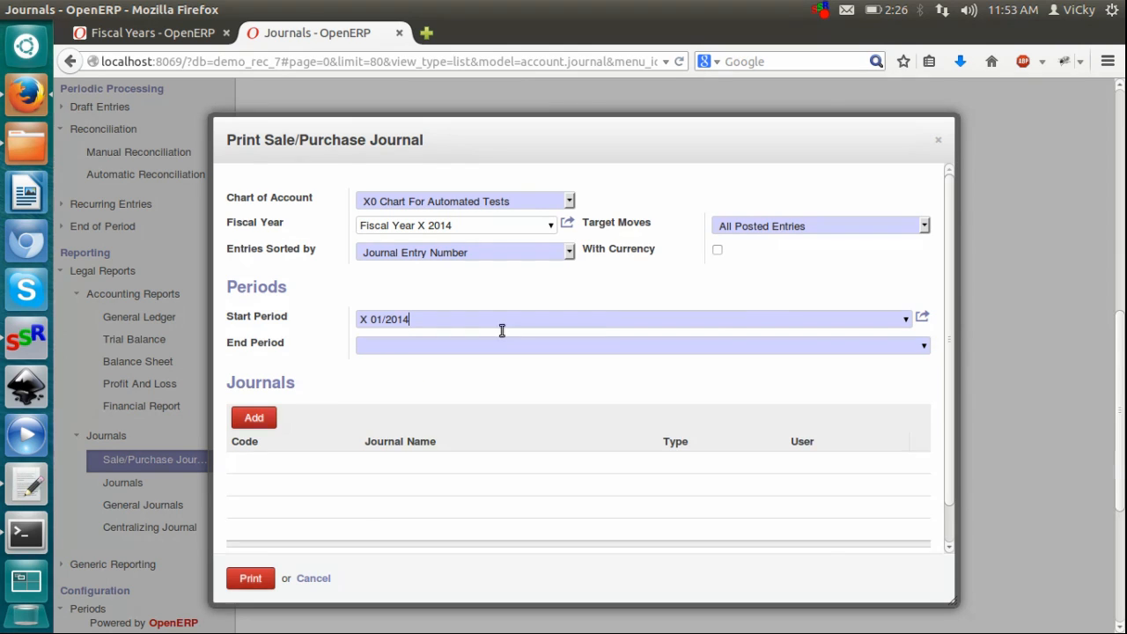
left_click(877, 348)
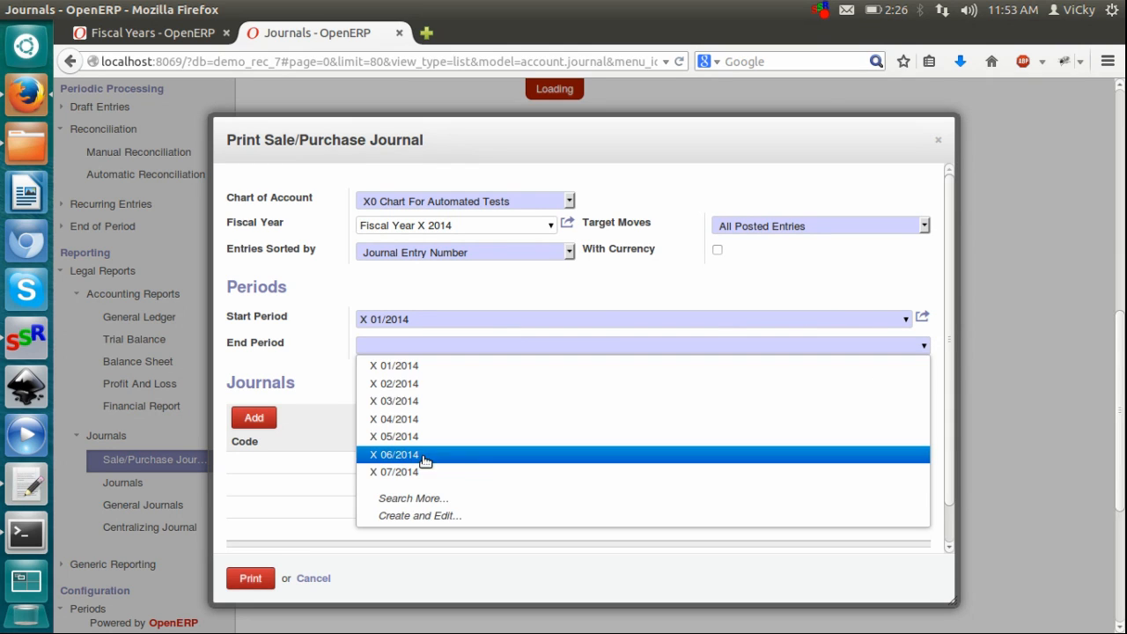
left_click(427, 500)
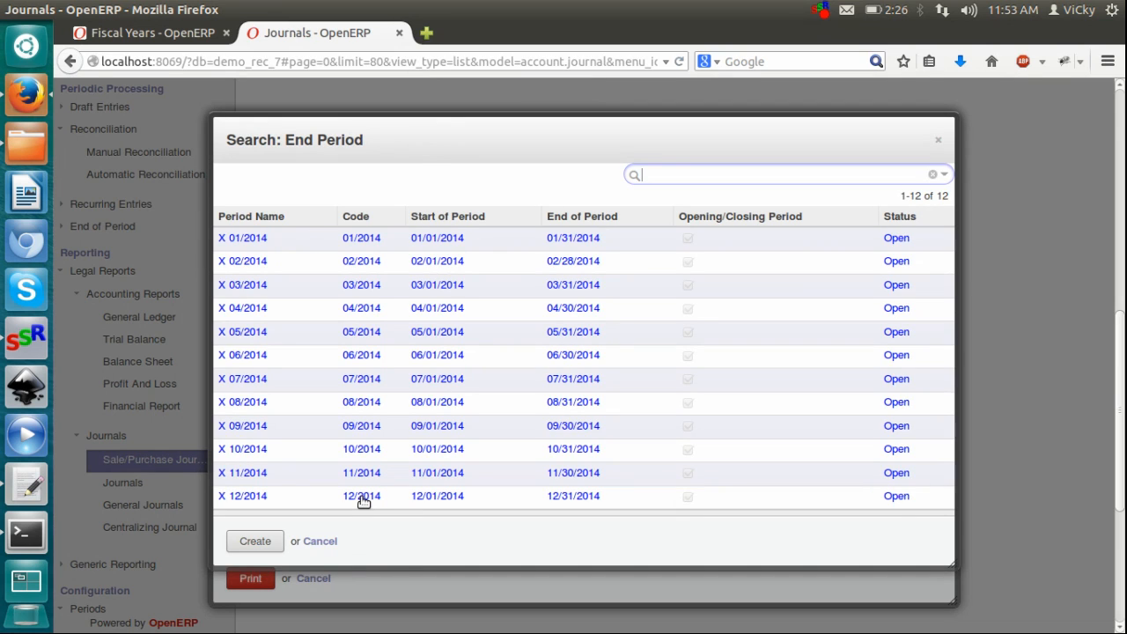
left_click(364, 499)
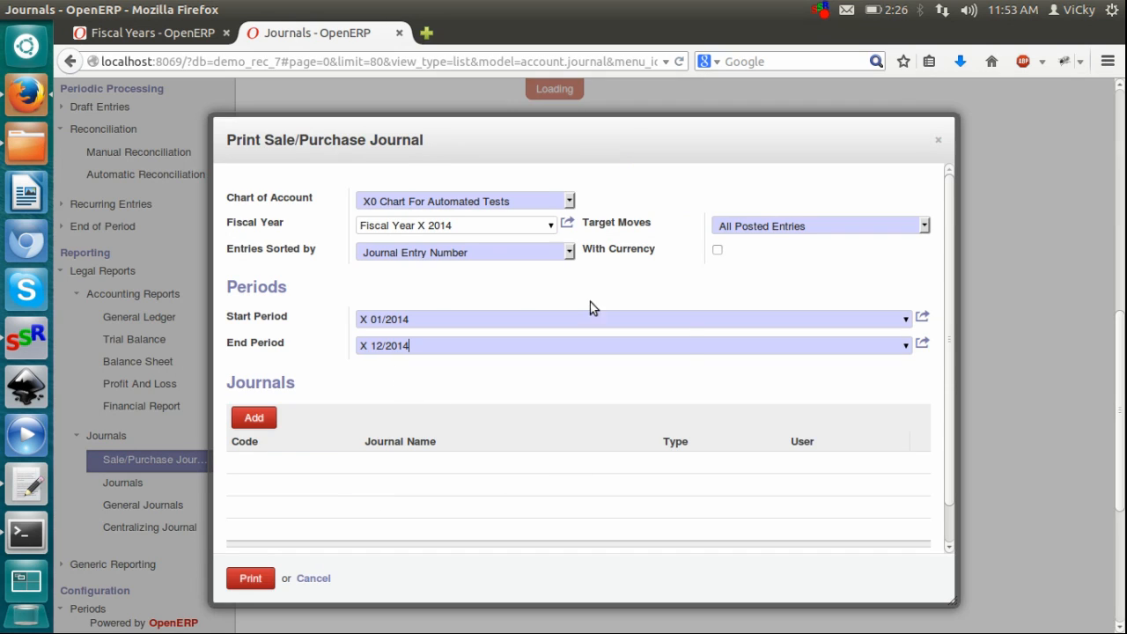
Set the Sale/Purchase Journal report's Target Moves to All Entries and try to print it.
left_click(758, 226)
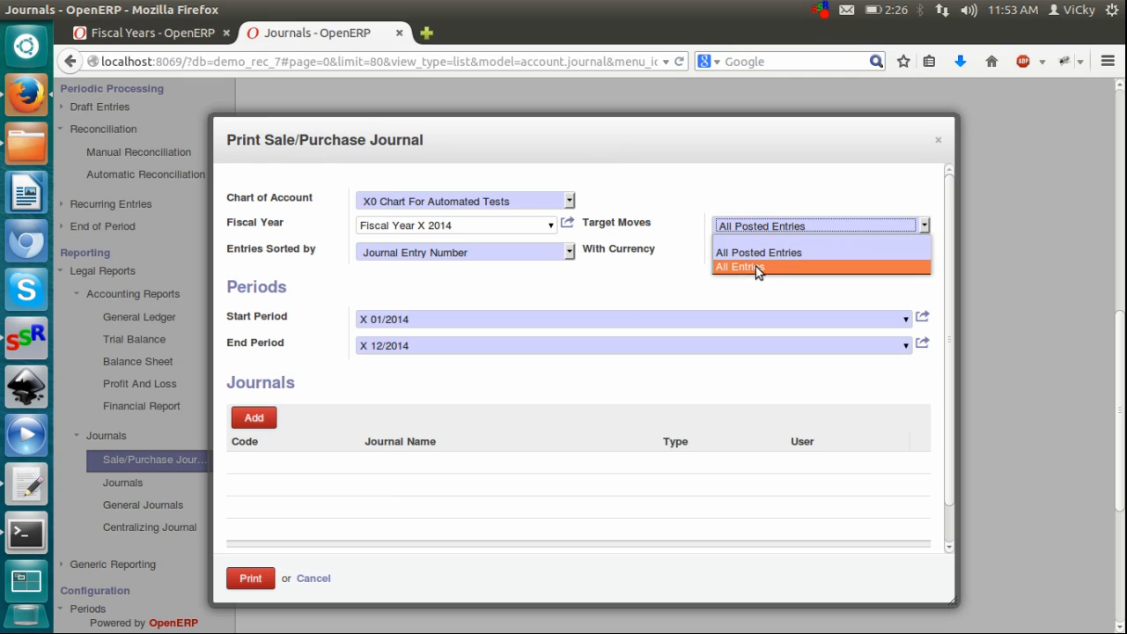
left_click(756, 266)
left_click(251, 580)
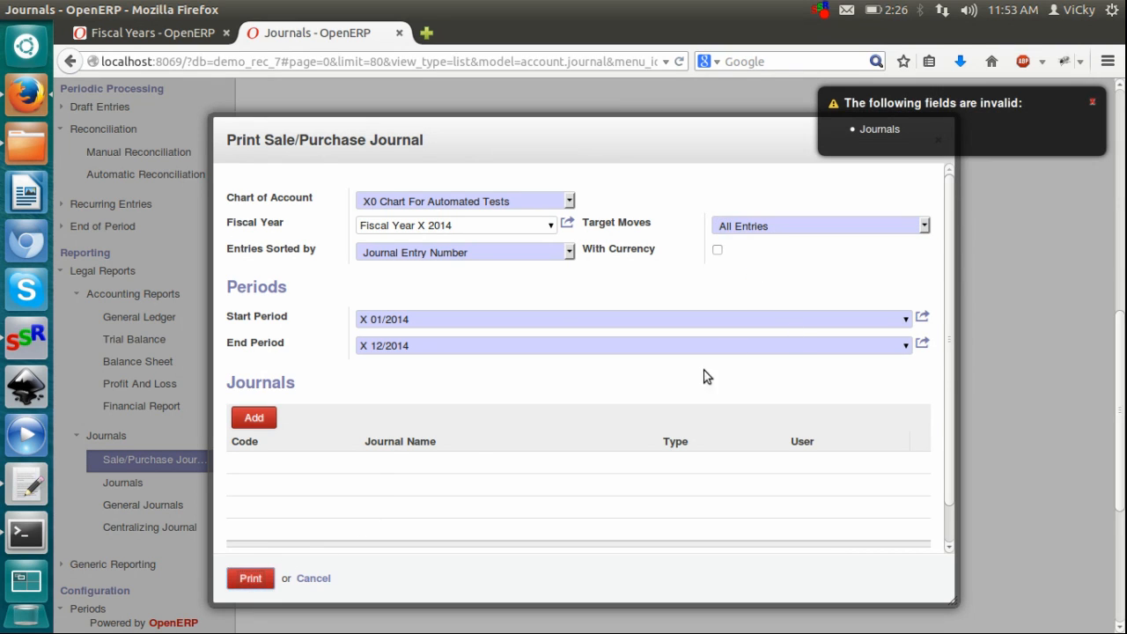
Add the TECNJ, TEXJ, TSAJ and TSCNJ journals to the Sale/Purchase Journal report.
left_click(247, 425)
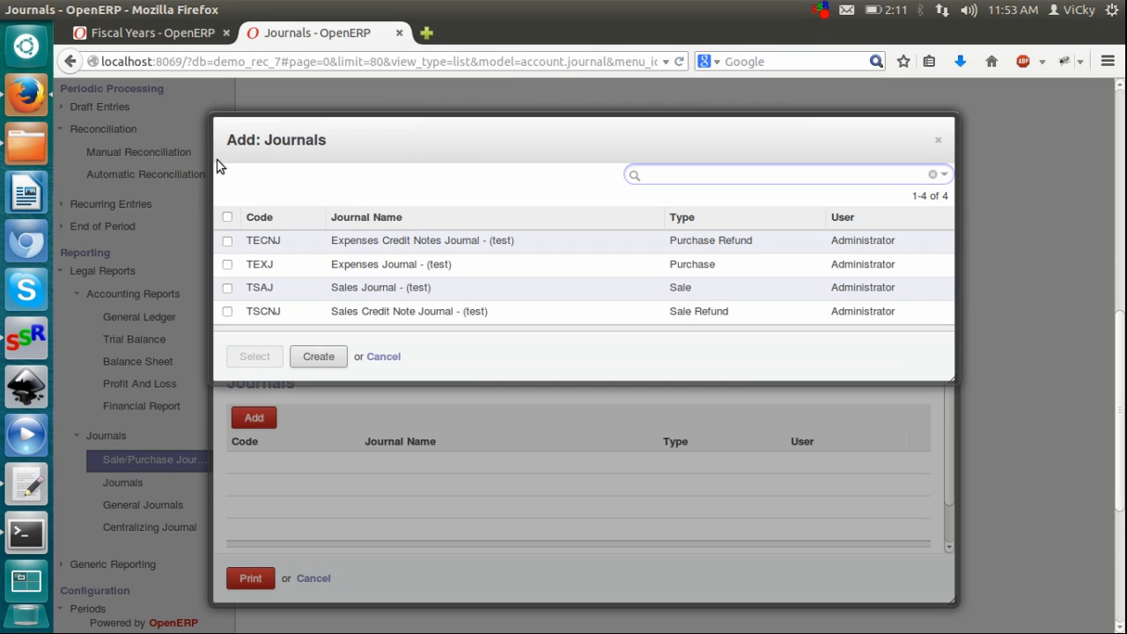
left_click(228, 243)
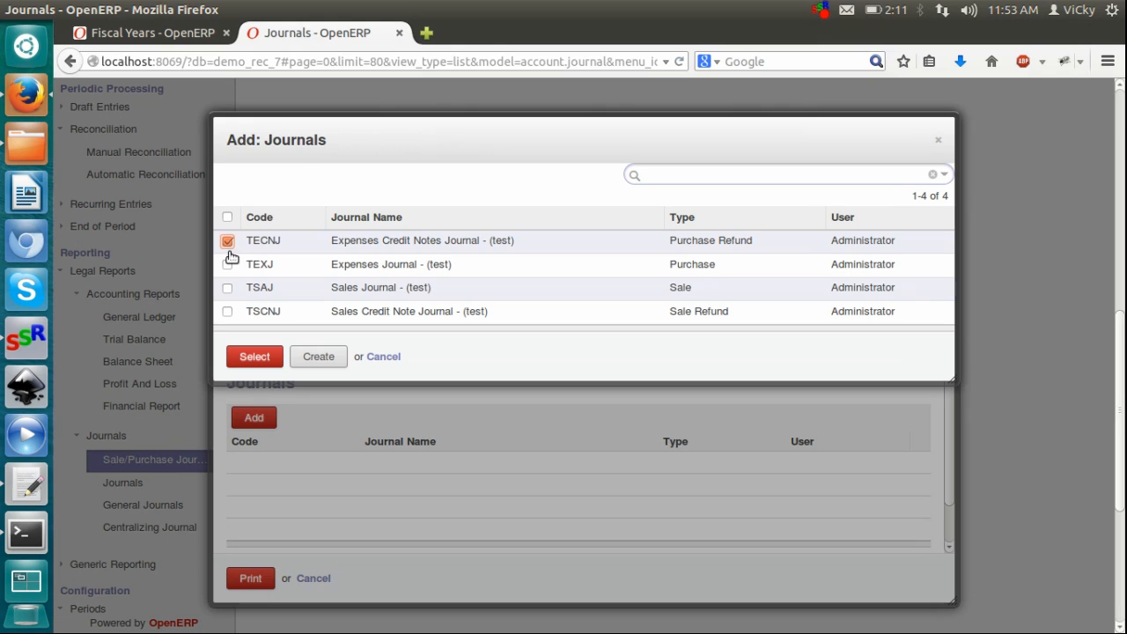
left_click(228, 314)
left_click(229, 266)
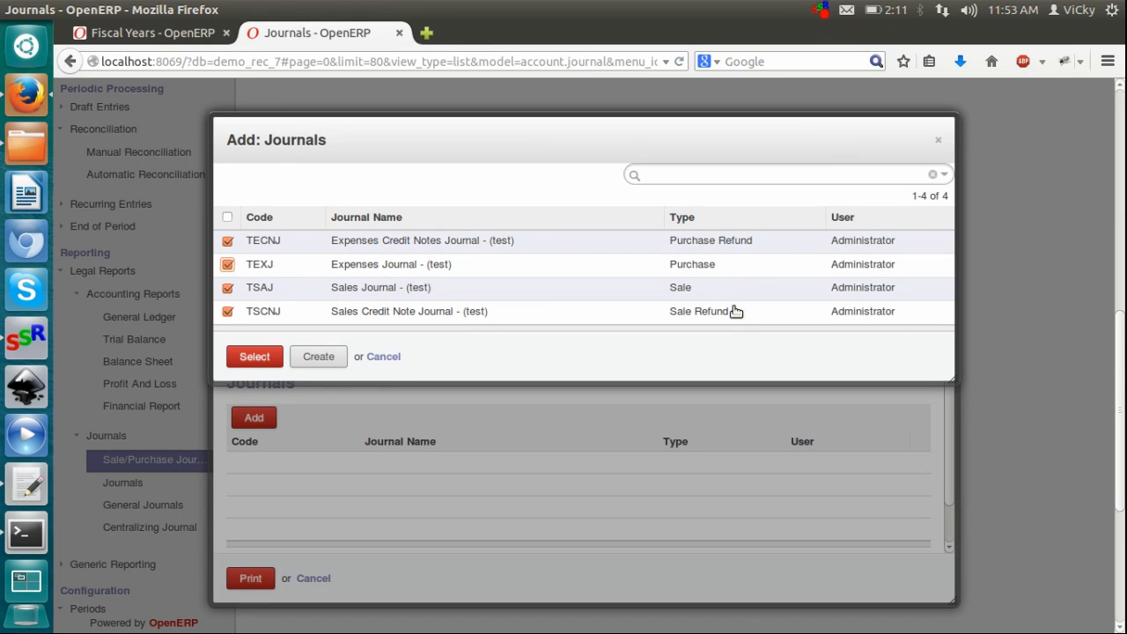
left_click(254, 358)
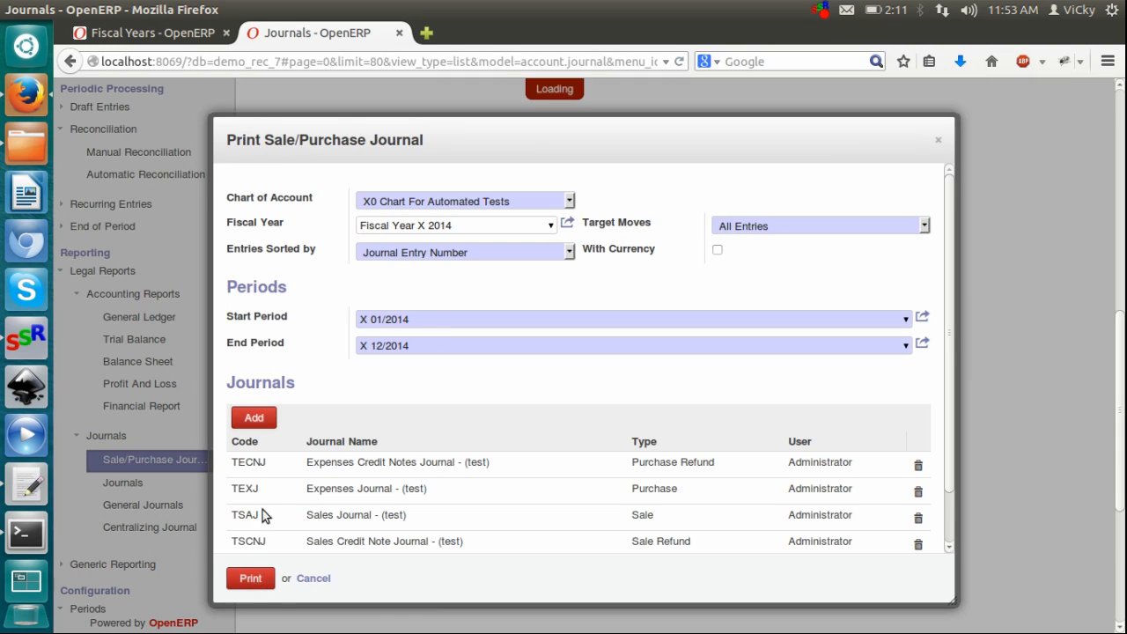
Print the Sale/Purchase Journal report and open the PDF in Document Viewer.
left_click(253, 578)
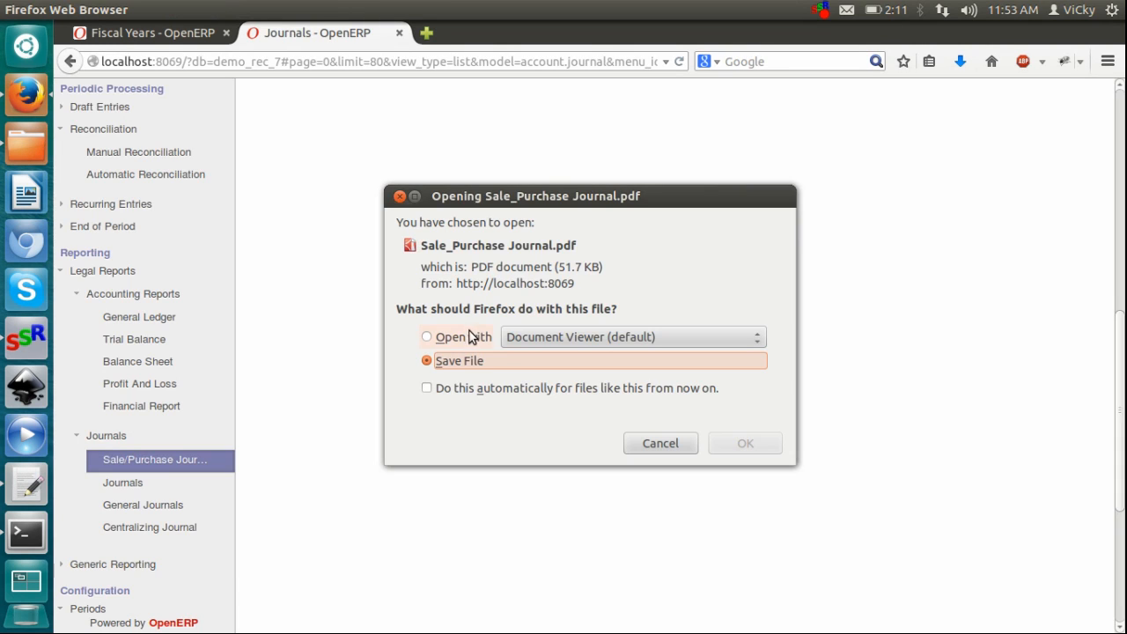
left_click(472, 339)
left_click(740, 439)
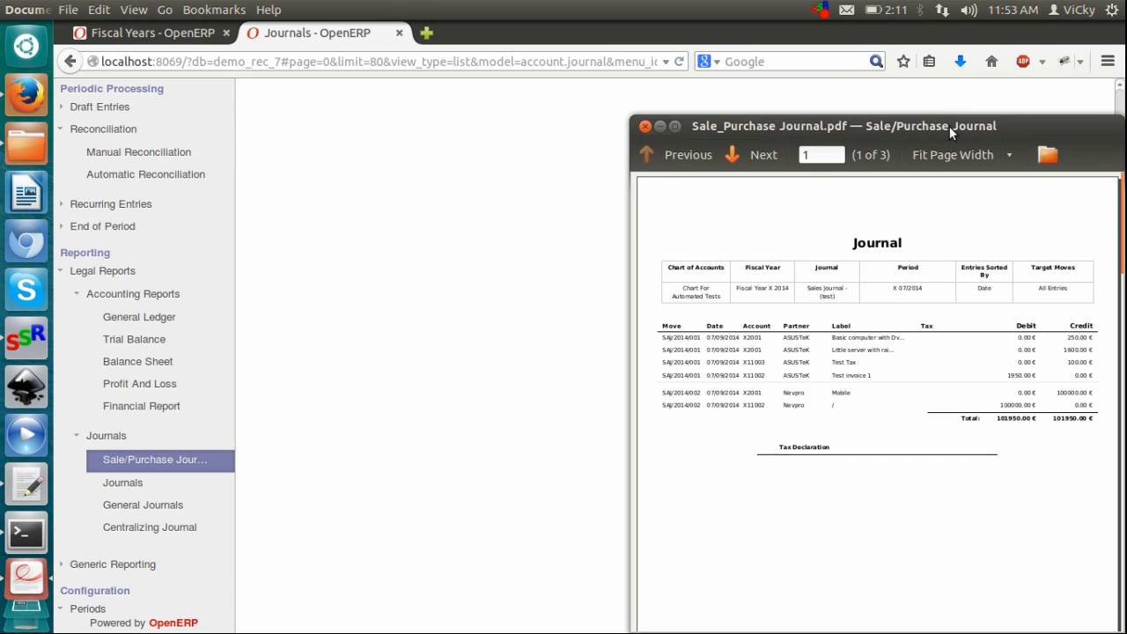
Maximize the Sale/Purchase Journal document and examine the Sales Journal entries, including the SAJ/2014/002 lines.
double_click(948, 126)
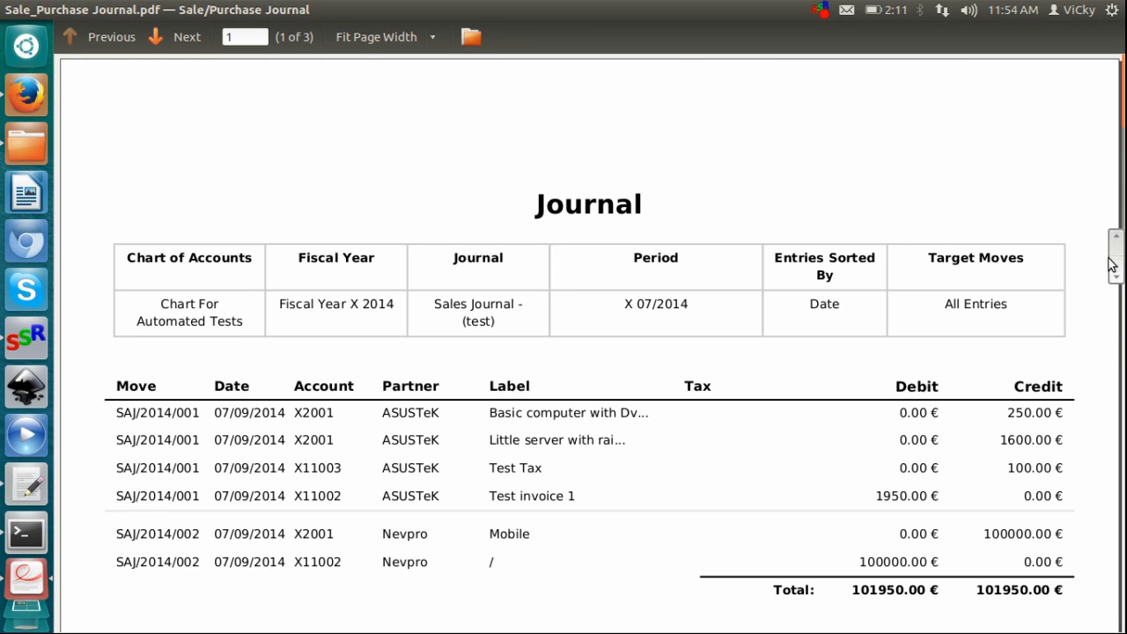
scroll(1120, 289, "down", 3)
left_click_drag(1121, 284, 1120, 286)
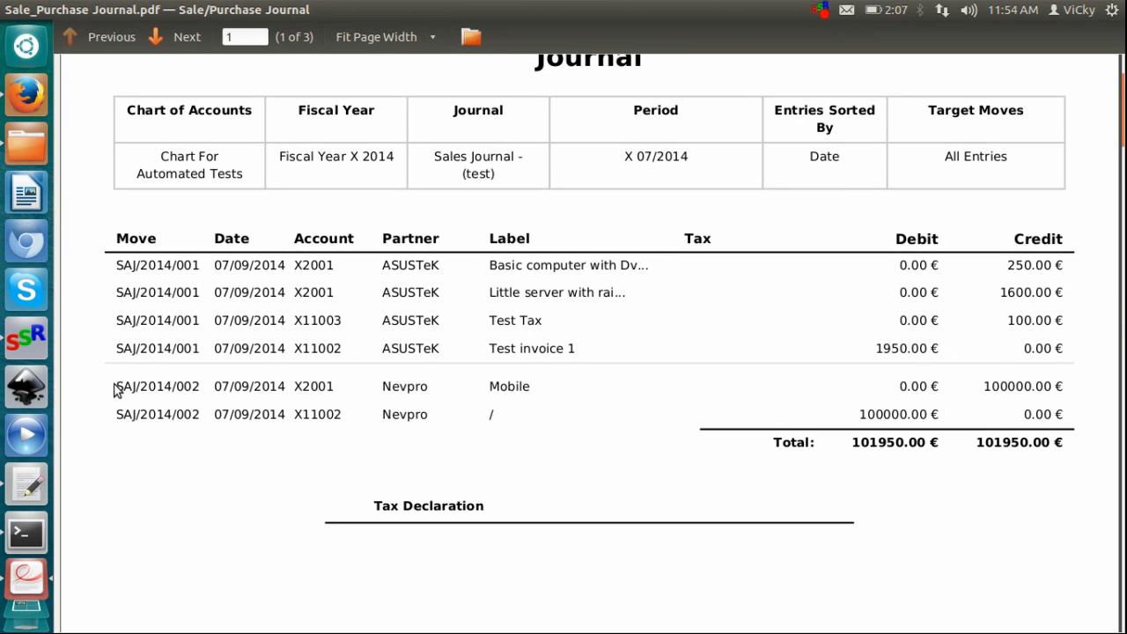
left_click_drag(123, 385, 1071, 418)
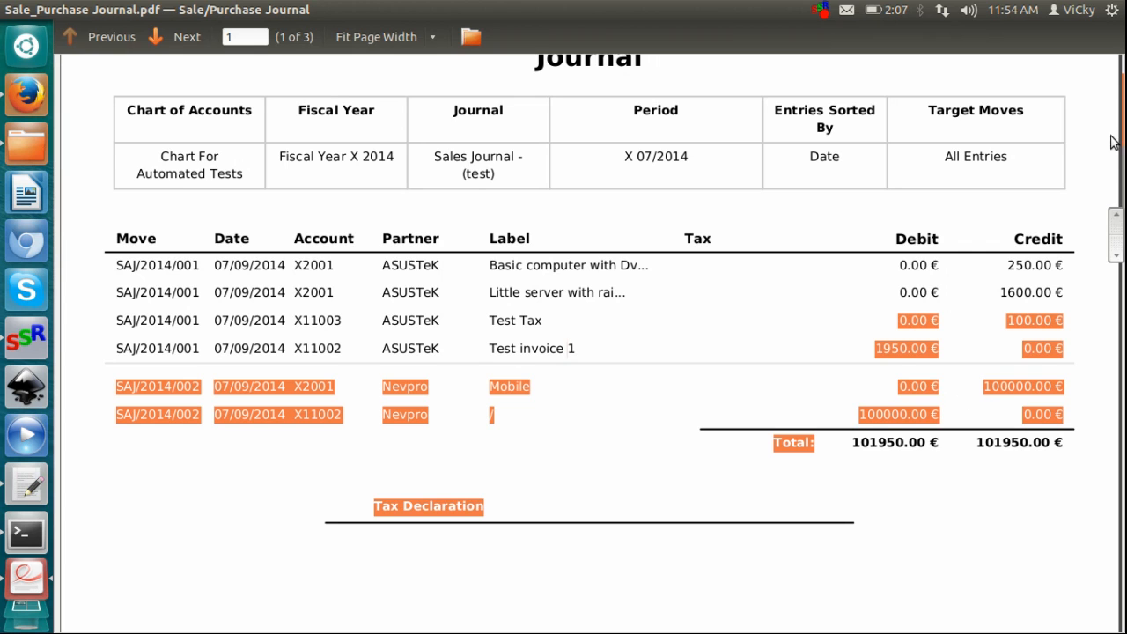
left_click_drag(1119, 249, 1120, 281)
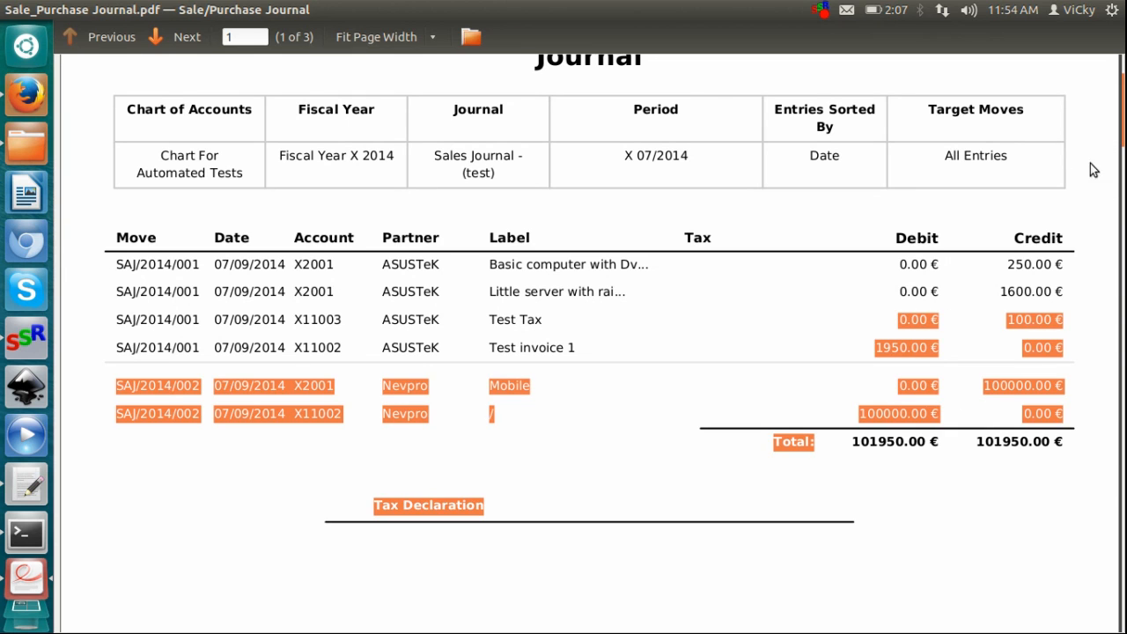
Examine the LCD monitor entries on the Expenses Journal page and the Expenses Credit Notes Journal page, and close the document.
left_click_drag(1120, 153, 1123, 343)
scroll(960, 359, "up", 1)
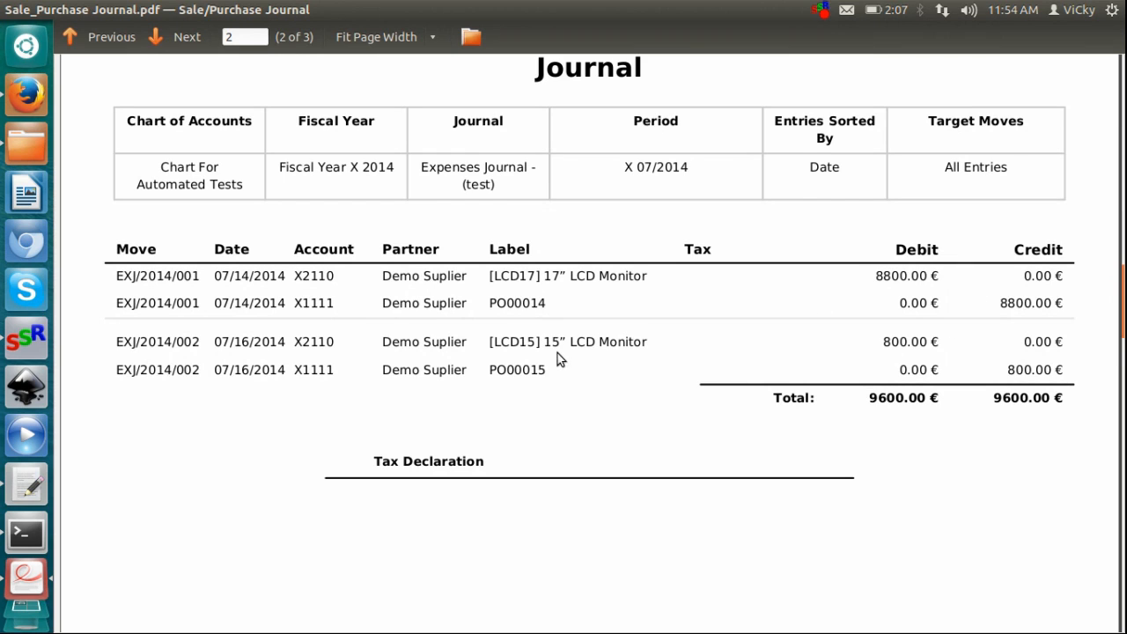
left_click_drag(551, 277, 654, 278)
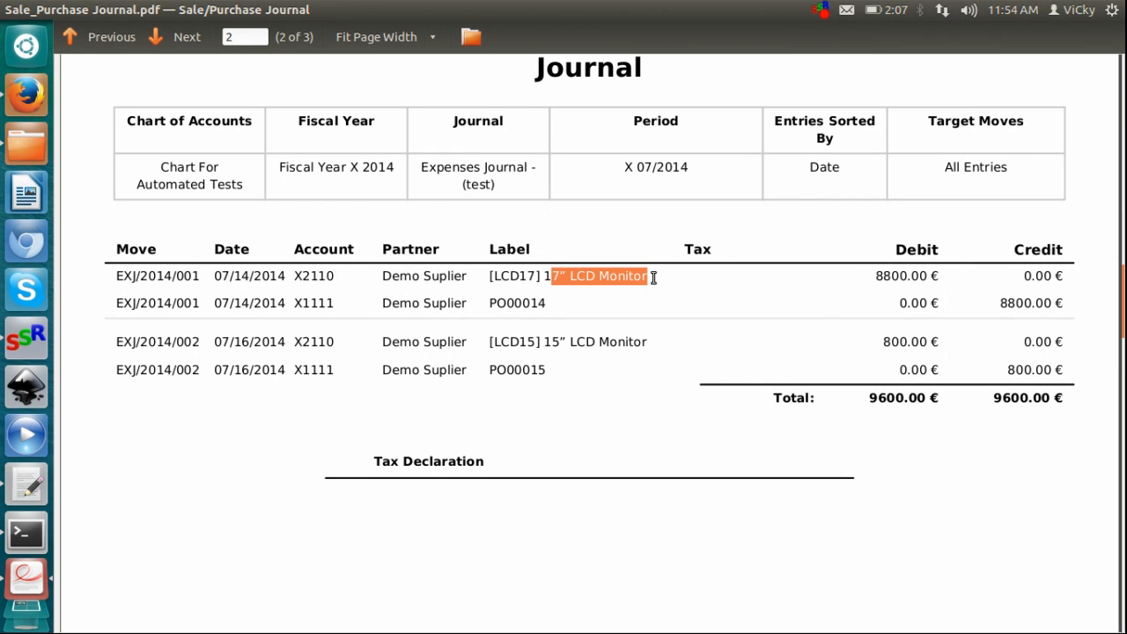
left_click_drag(547, 341, 620, 343)
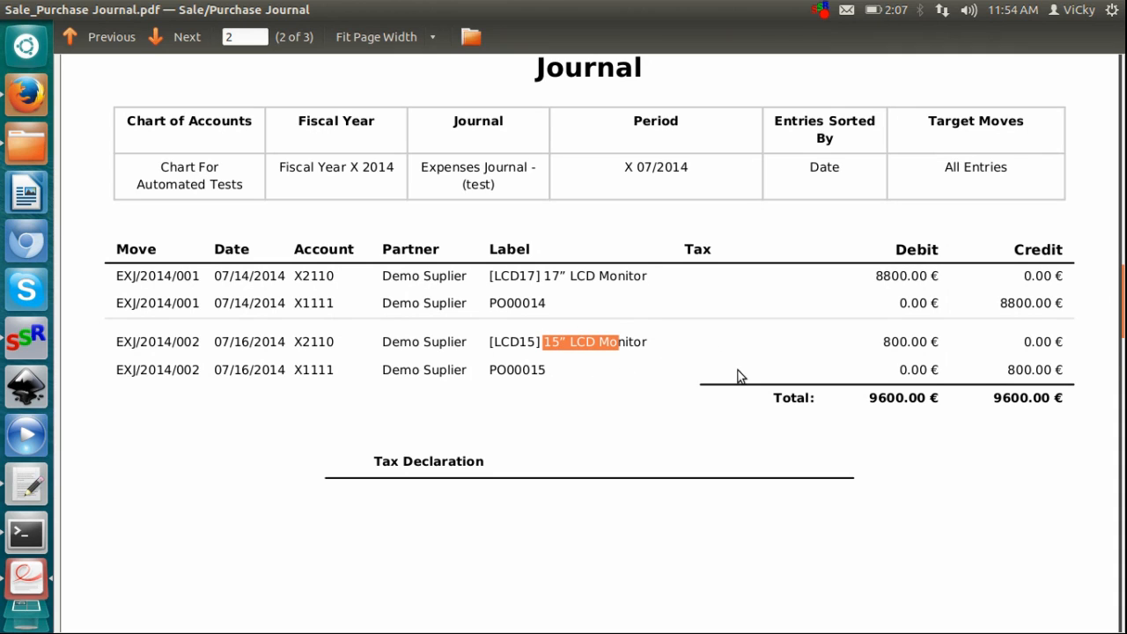
mouse_move(1124, 354)
left_click_drag(1121, 350, 1124, 544)
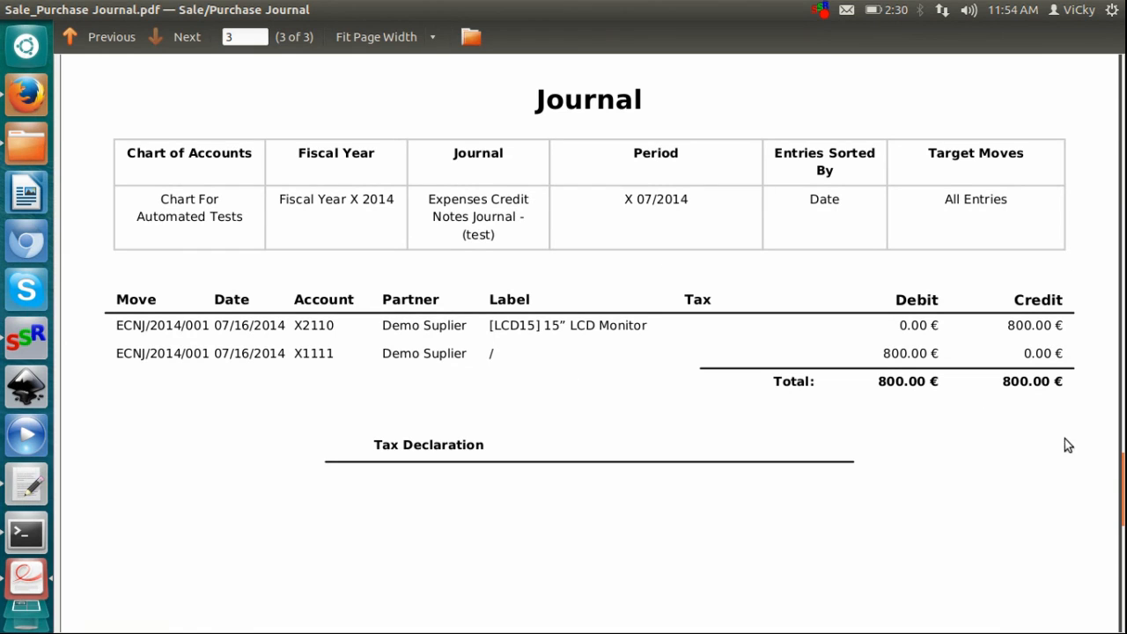
left_click_drag(1118, 493, 1065, 65)
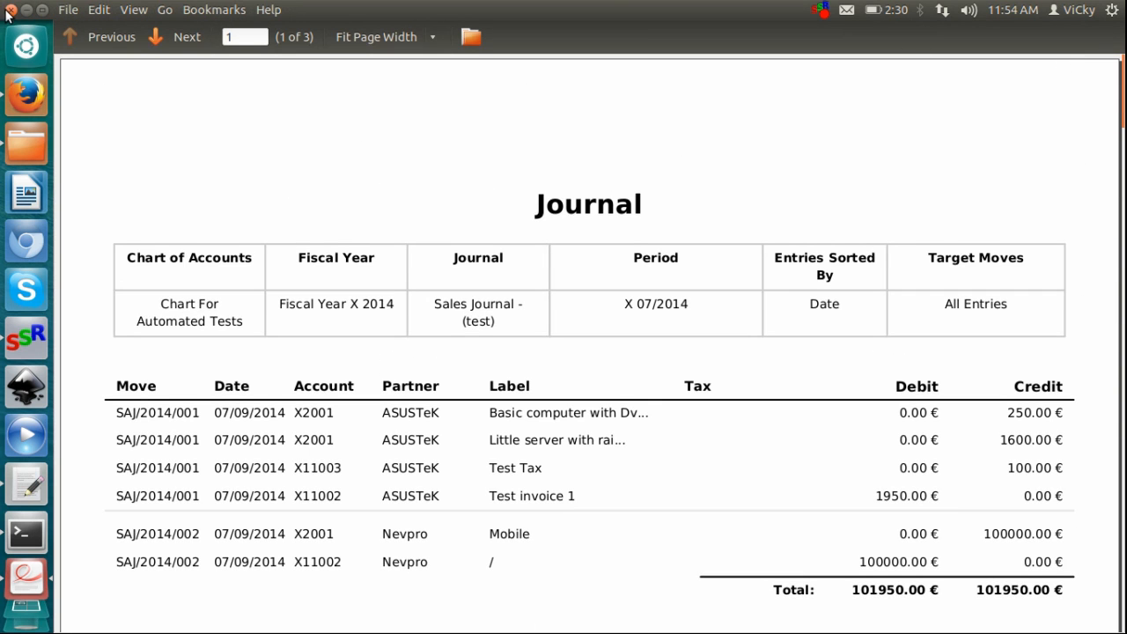
left_click(9, 10)
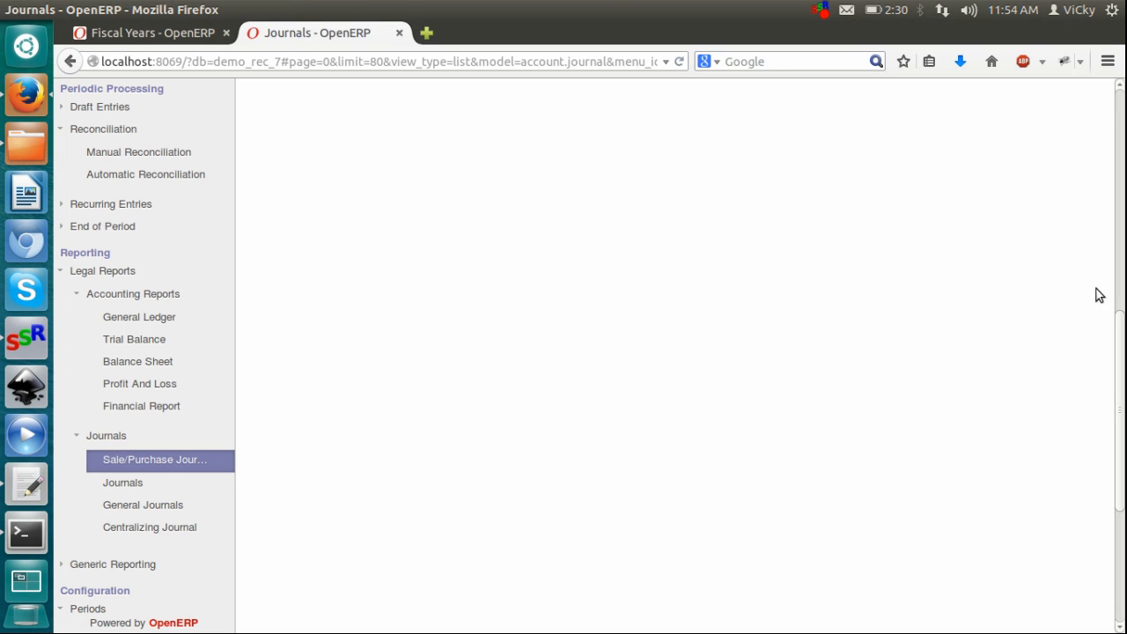
Print the Partner Balance report for Receivable Accounts with Target Moves set to All Entries, and open the PDF in Document Viewer.
left_click_drag(1123, 350, 1122, 481)
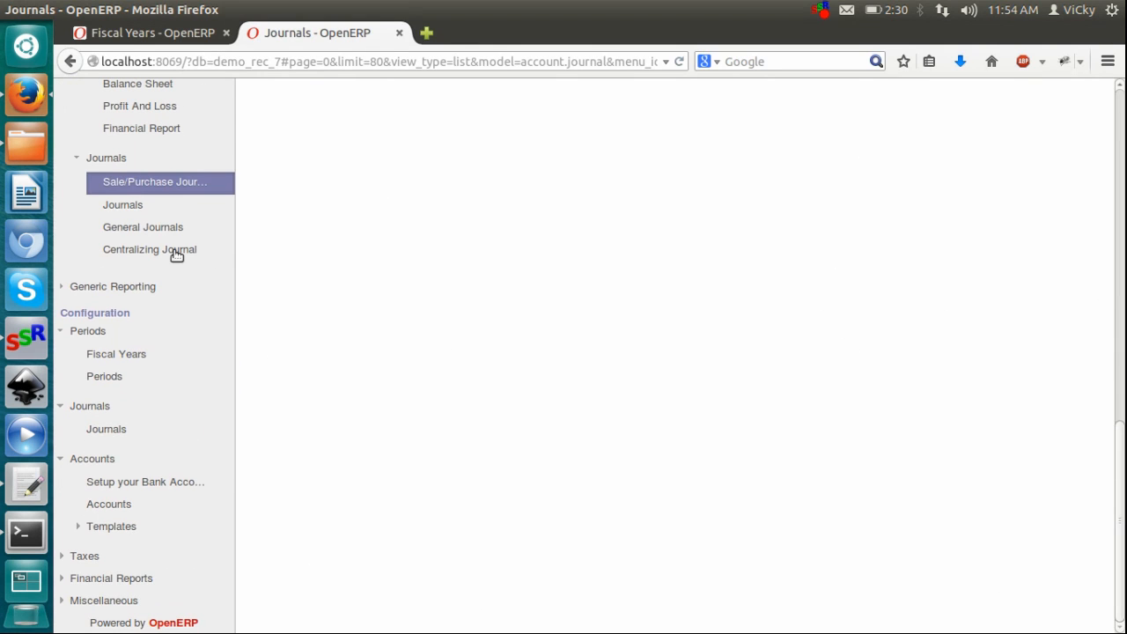
left_click(109, 286)
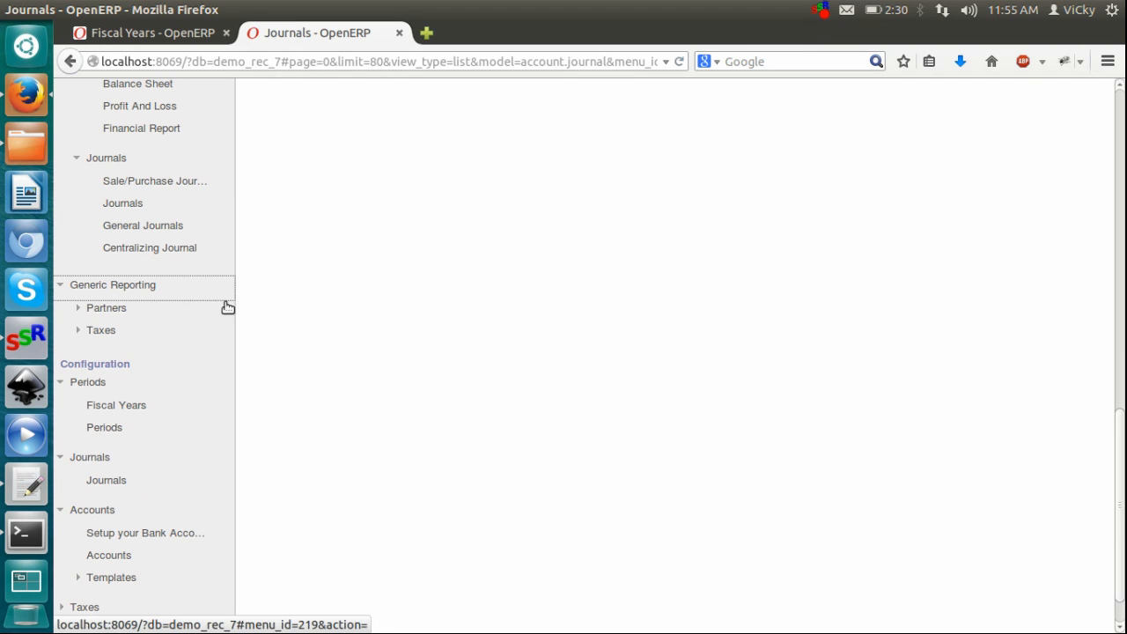
left_click(119, 313)
left_click(135, 330)
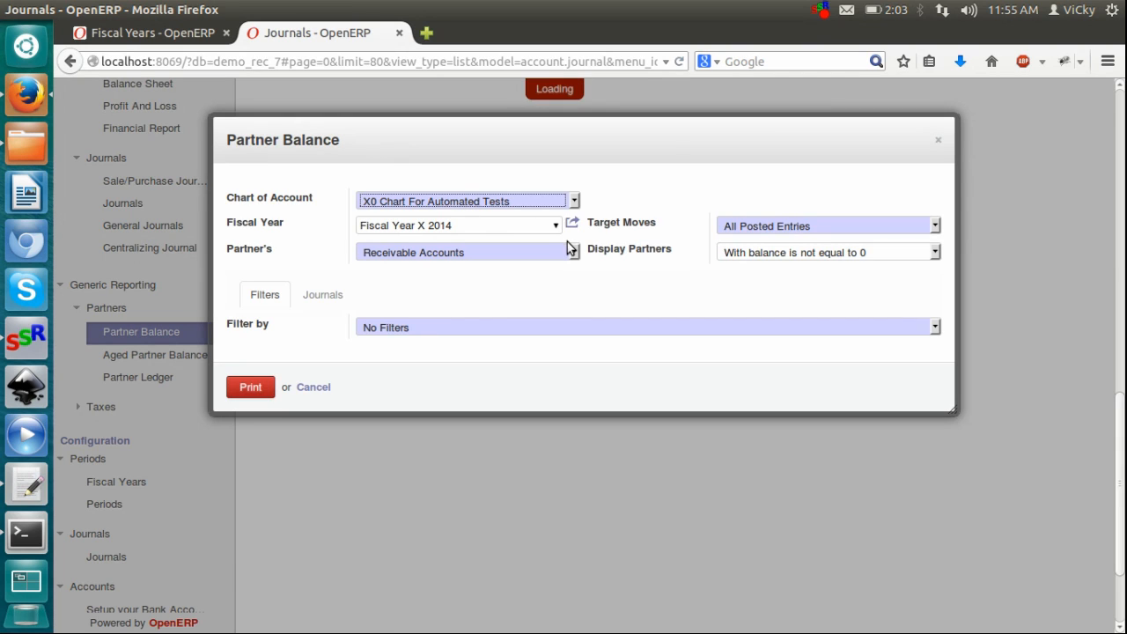
left_click(753, 227)
left_click(771, 268)
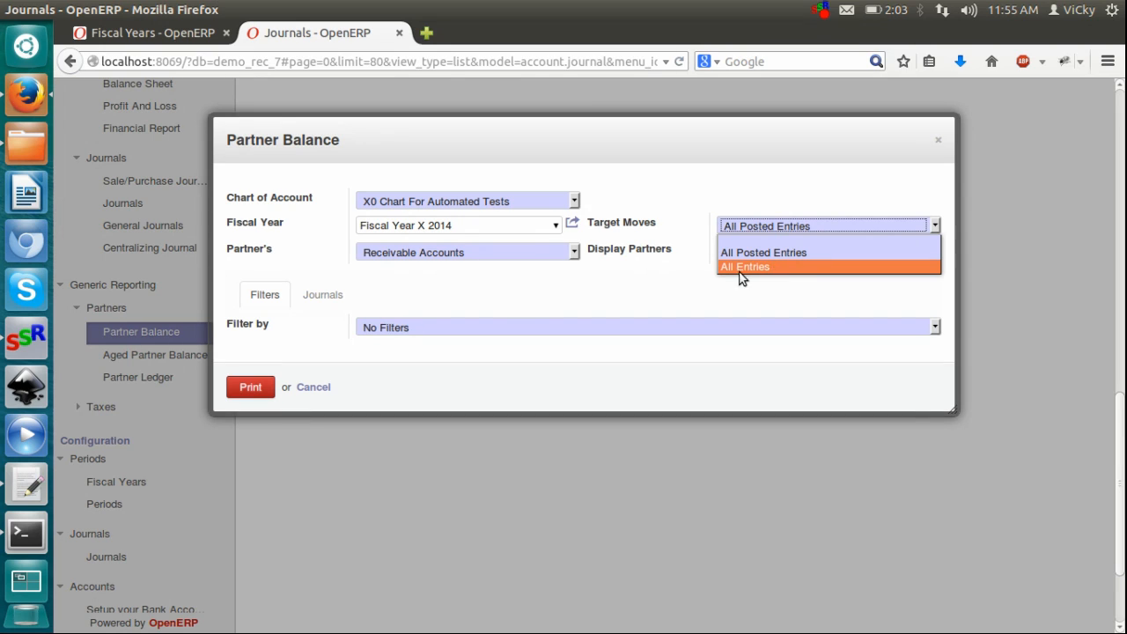
left_click(250, 388)
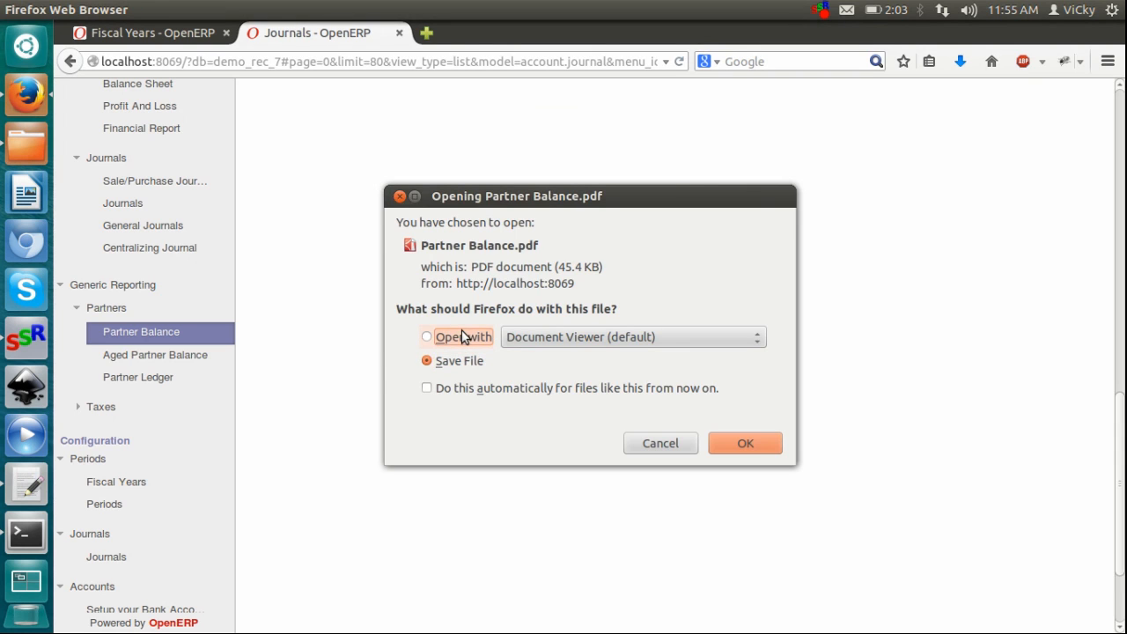
left_click(756, 444)
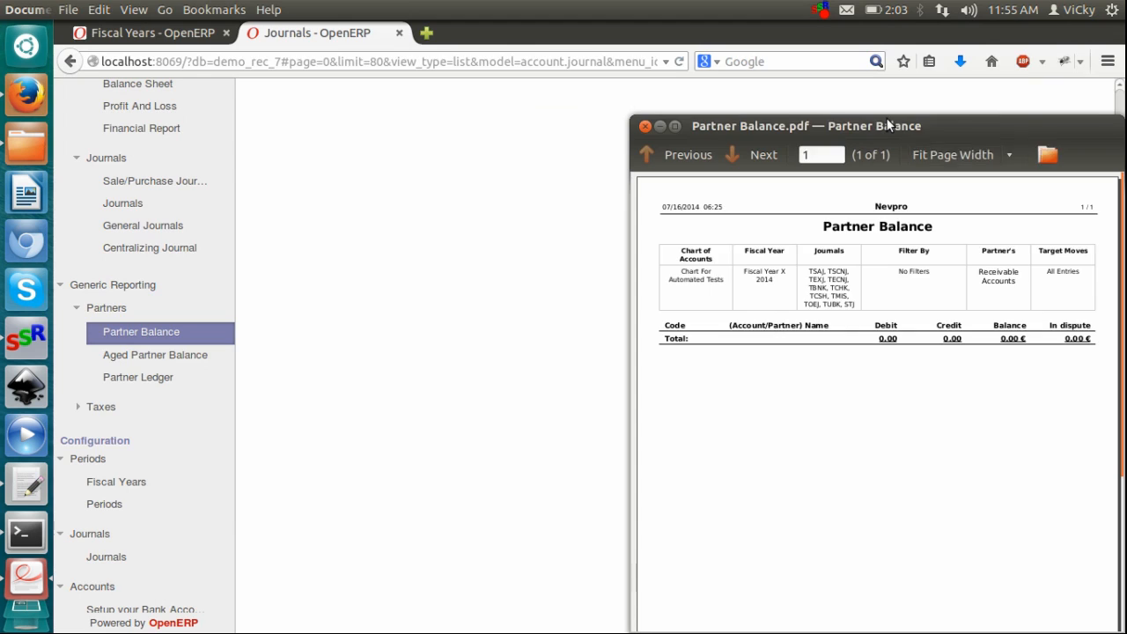
Maximize the Partner Balance document and examine its Partner's and Journals details.
double_click(886, 128)
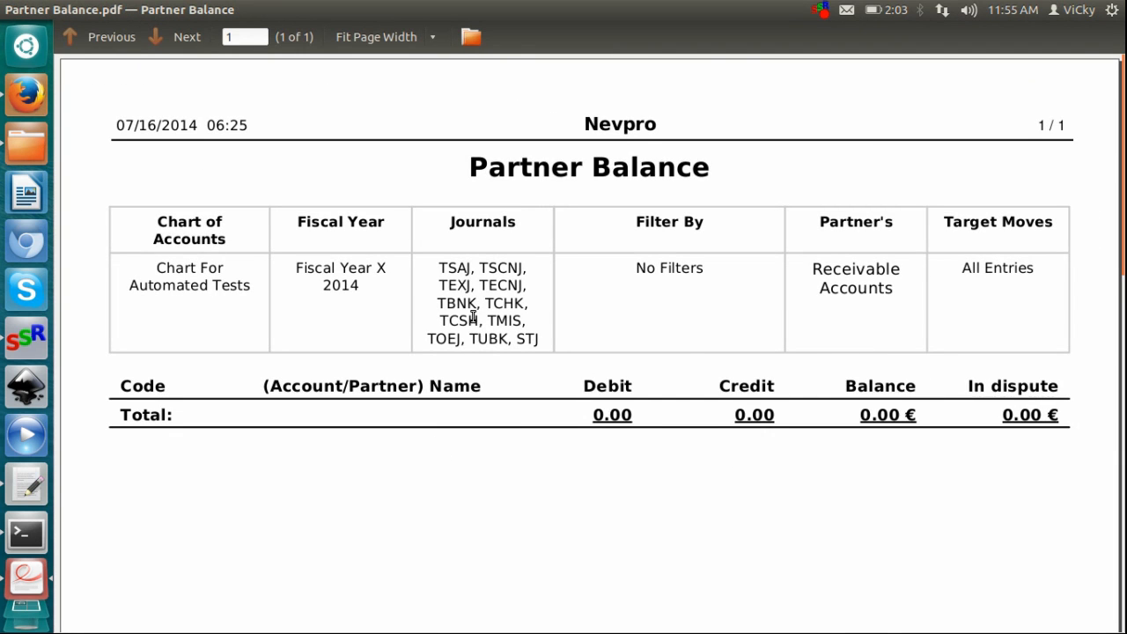
left_click_drag(811, 268, 913, 293)
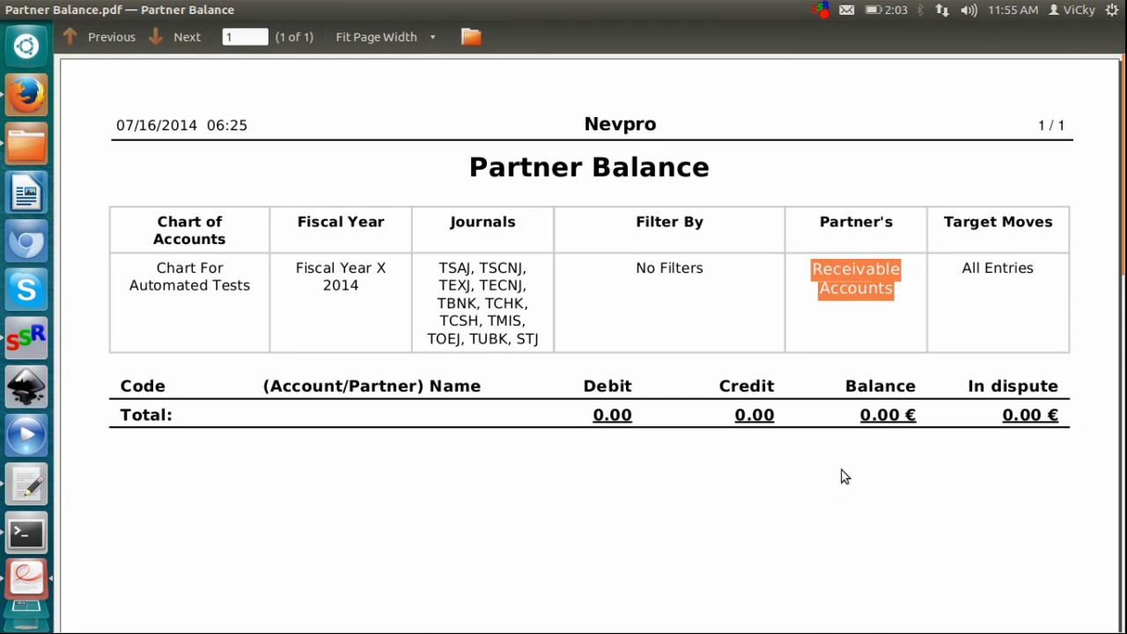
left_click_drag(438, 264, 548, 344)
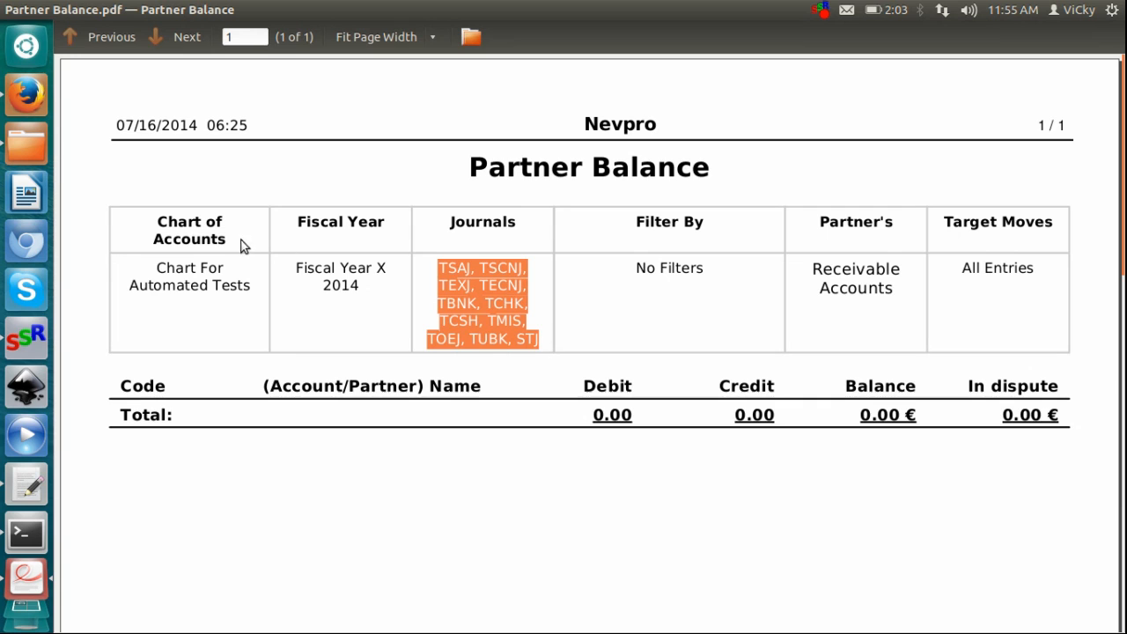
Examine the Fiscal Year entry in the Partner Balance document and close the document.
left_click_drag(376, 290, 301, 273)
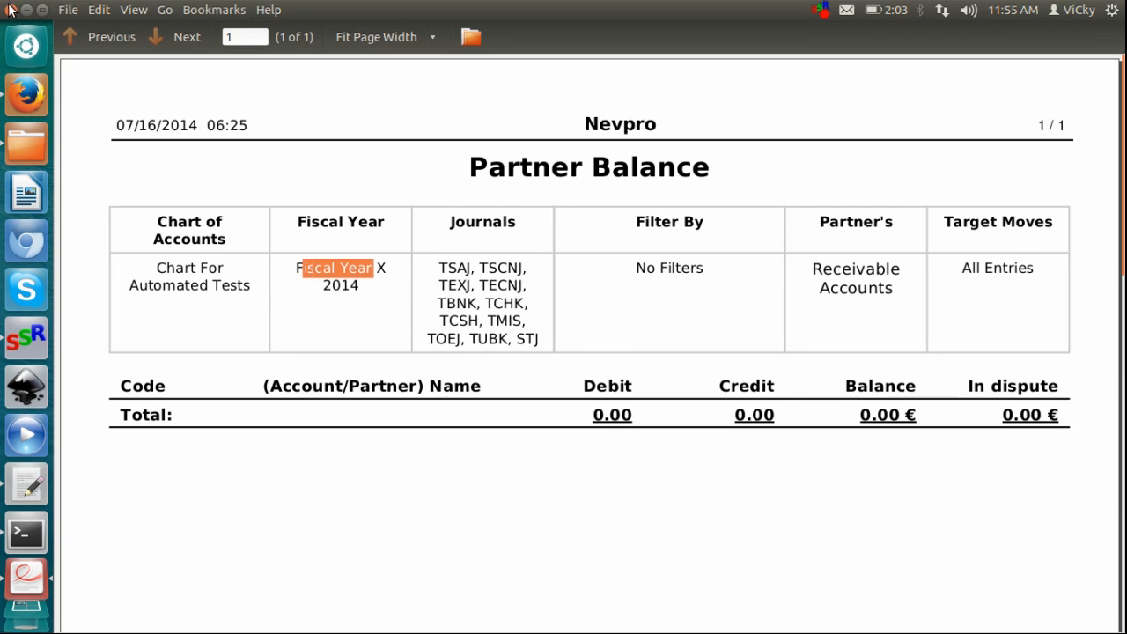
left_click(11, 10)
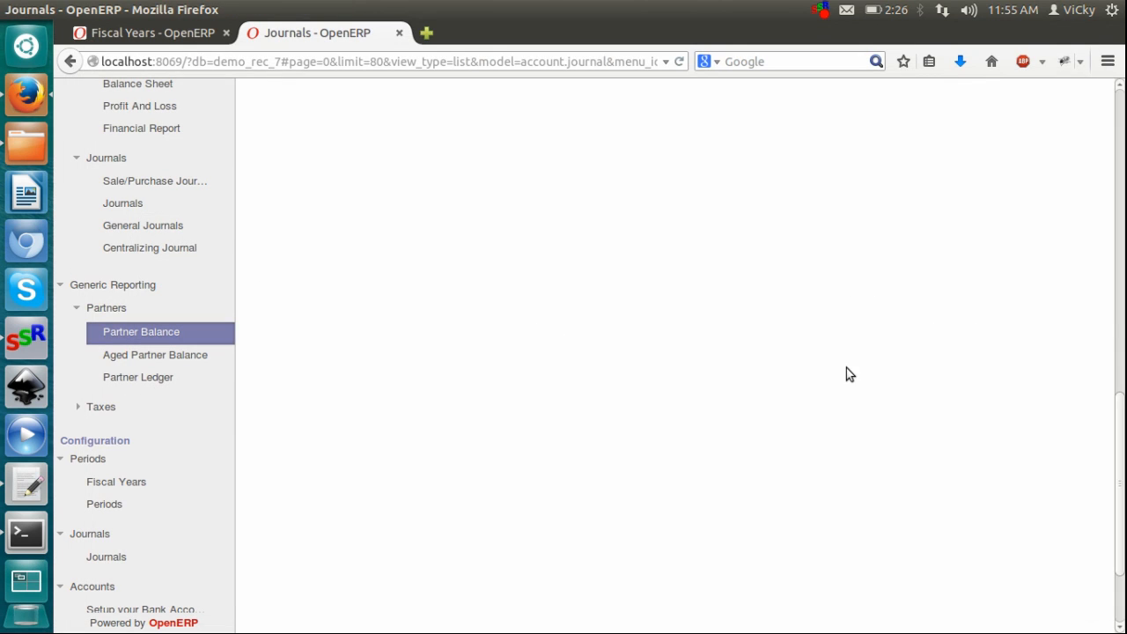
Start a new tax record from the configuration's Taxes list, named vat 15 with tax code vat15%.
scroll(1123, 426, "down", 3)
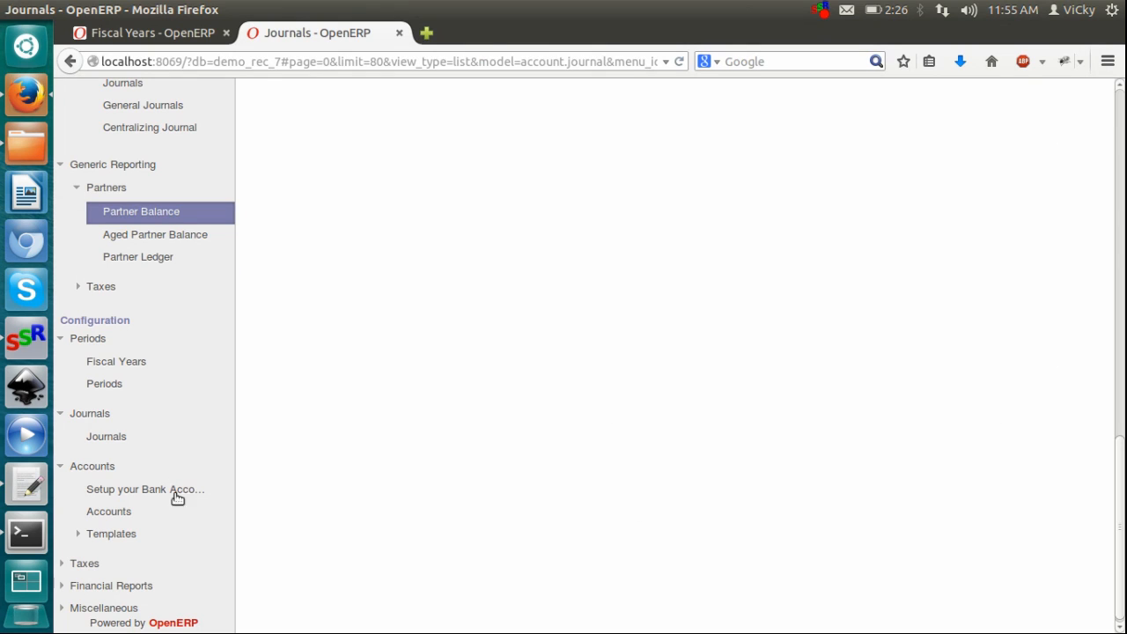
left_click(84, 564)
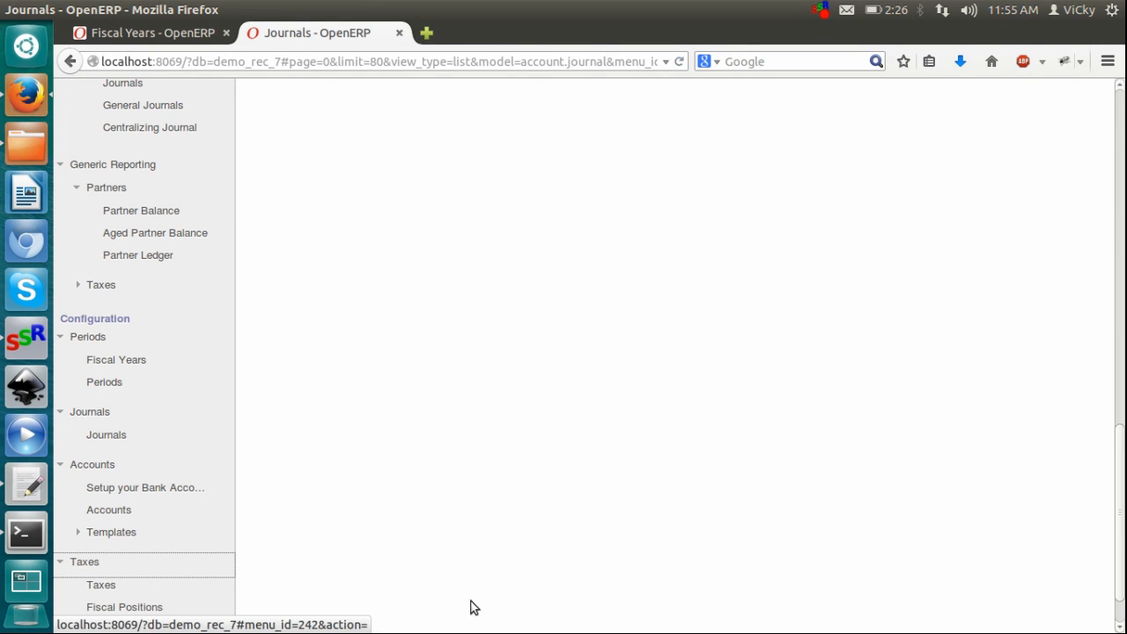
scroll(1124, 559, "down", 2)
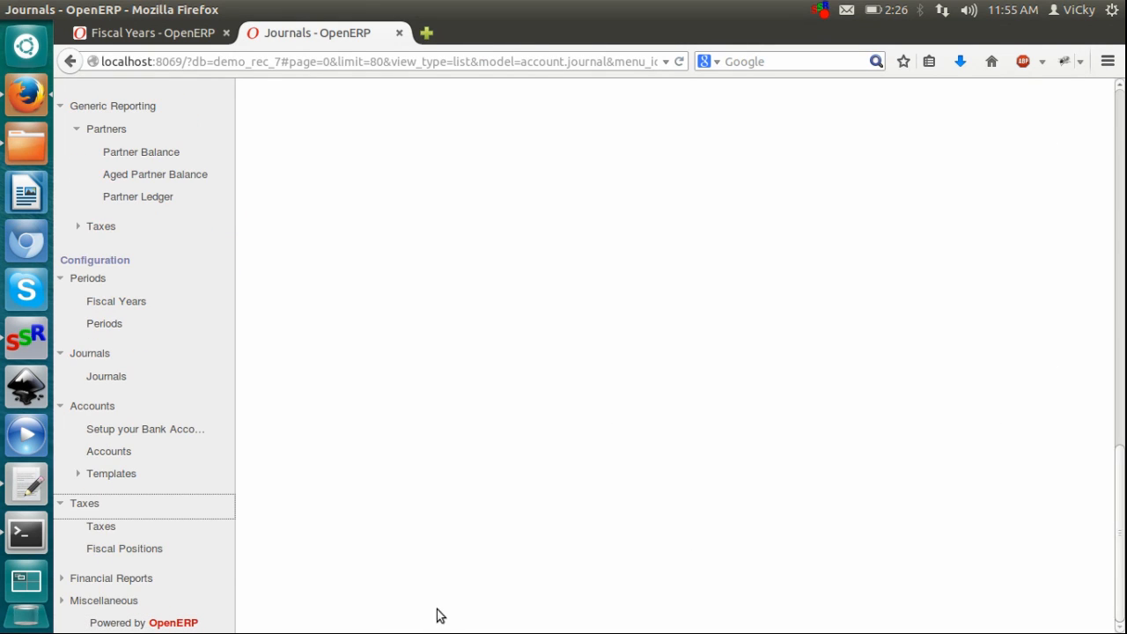
left_click(118, 528)
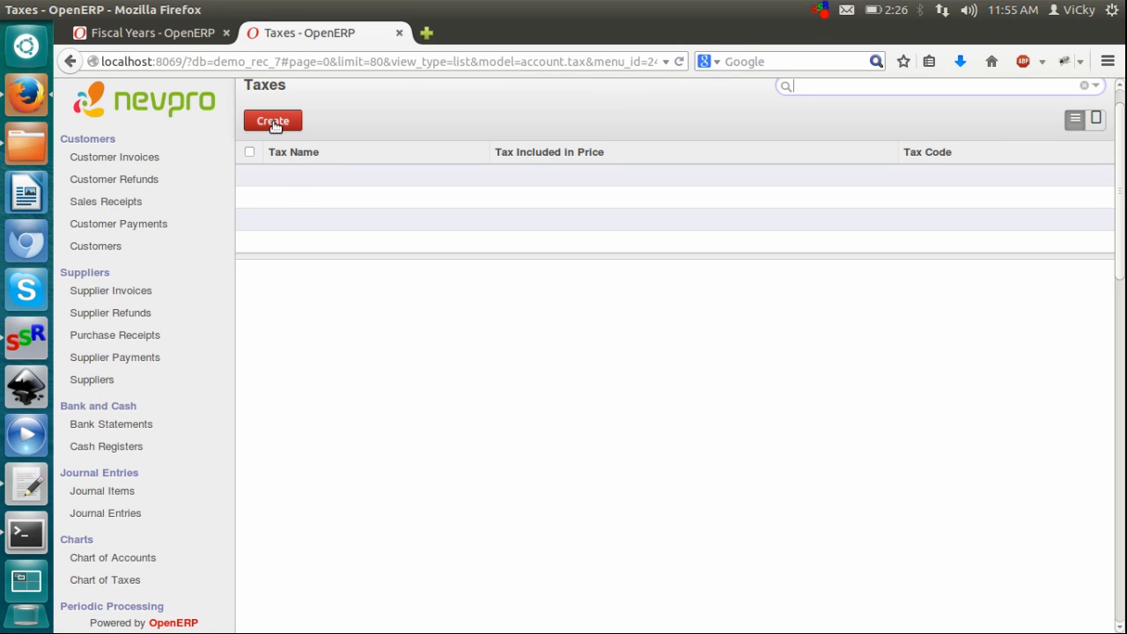
left_click(275, 123)
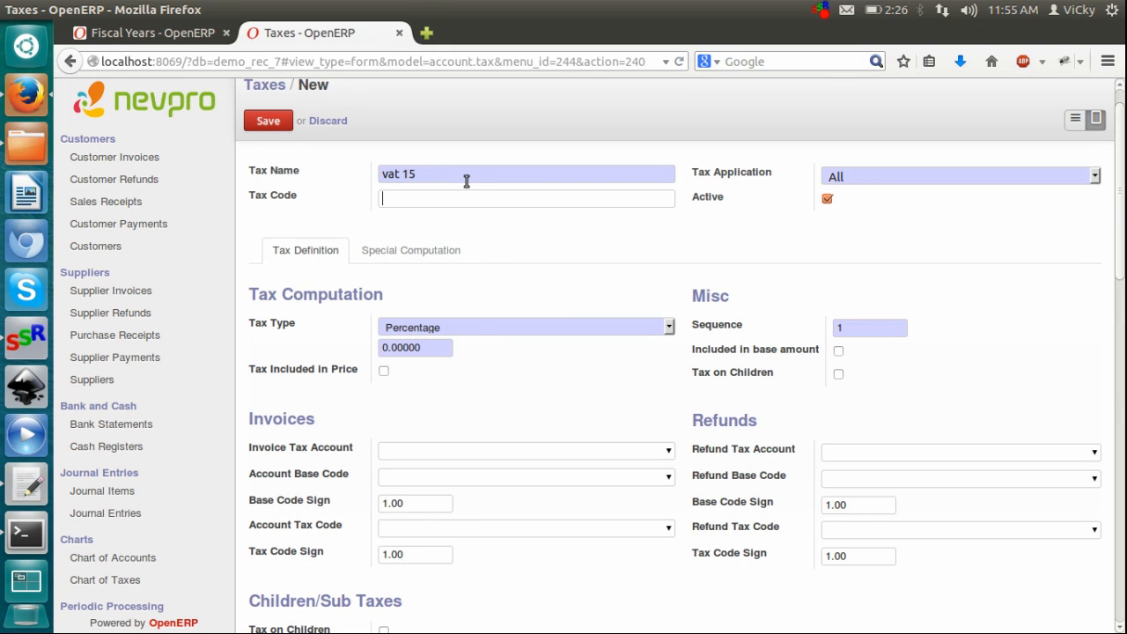
type("vat15%")
Set the percentage tax amount to 0.15, mark the tax as included in price, and save the record.
key("Right")
key("Delete")
key("Delete")
type("15")
double_click(426, 349)
left_click(427, 349)
left_click(385, 371)
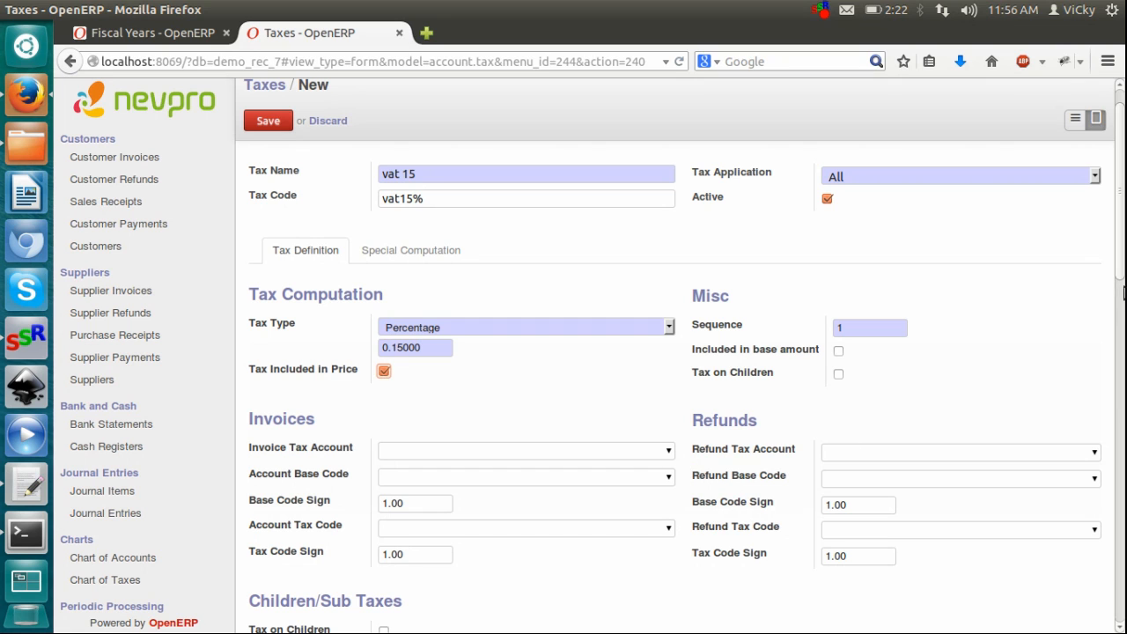
scroll(1124, 291, "down", 5)
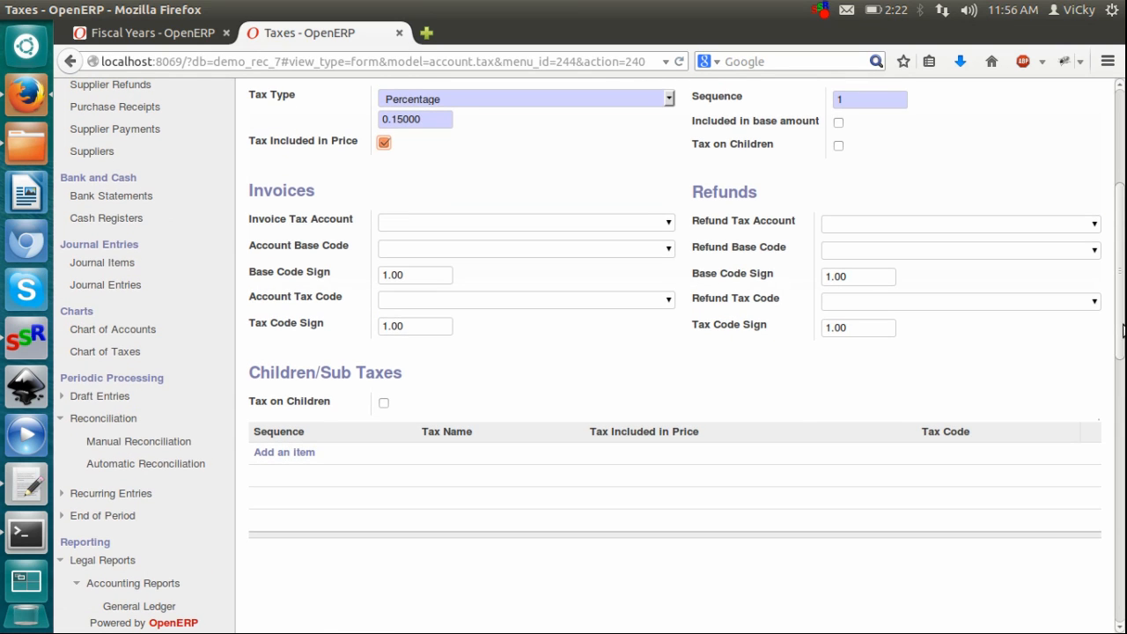
scroll(1124, 299, "up", 4)
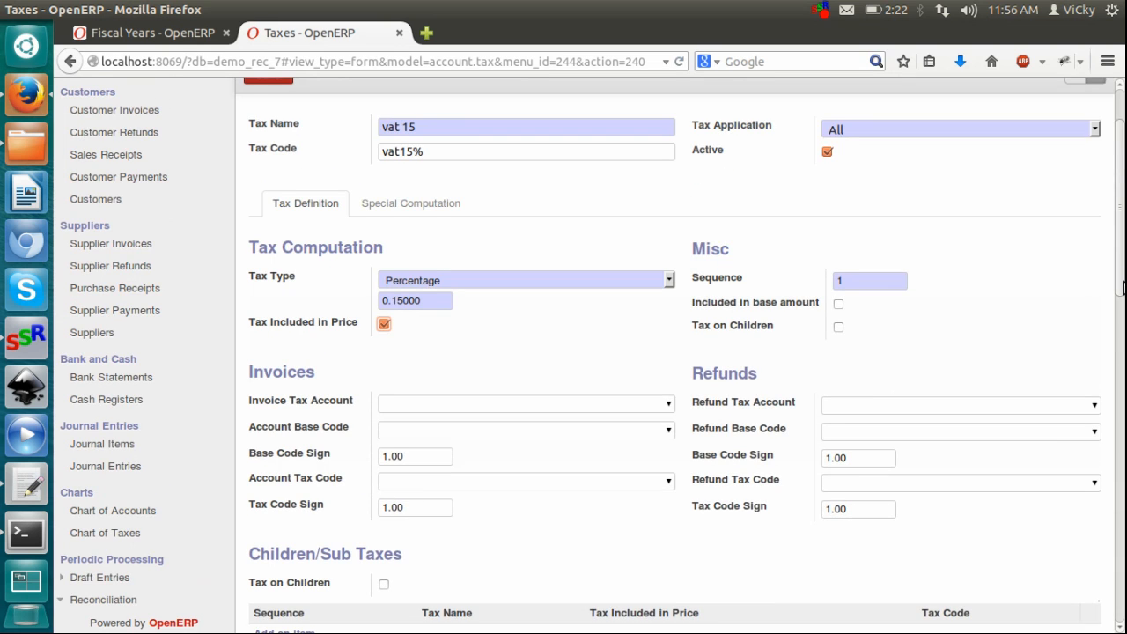
scroll(1124, 291, "down", 2)
scroll(1111, 257, "up", 2)
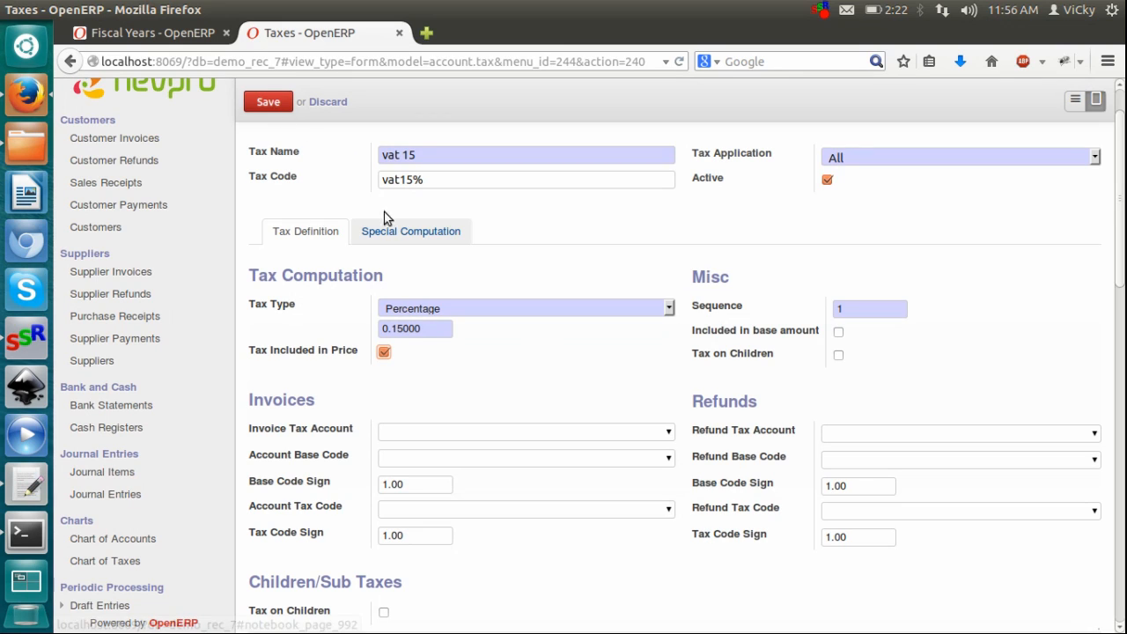
left_click(269, 102)
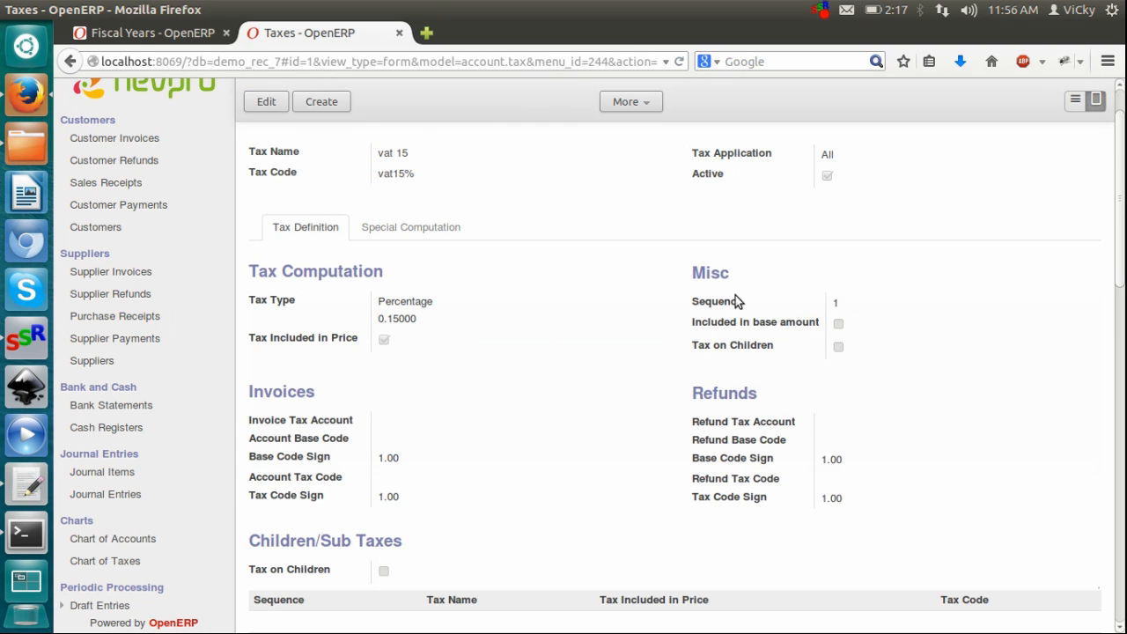
Examine the saved tax record's remaining sections and return to the Taxes list to check the vat 15 entry.
scroll(1124, 350, "down", 4)
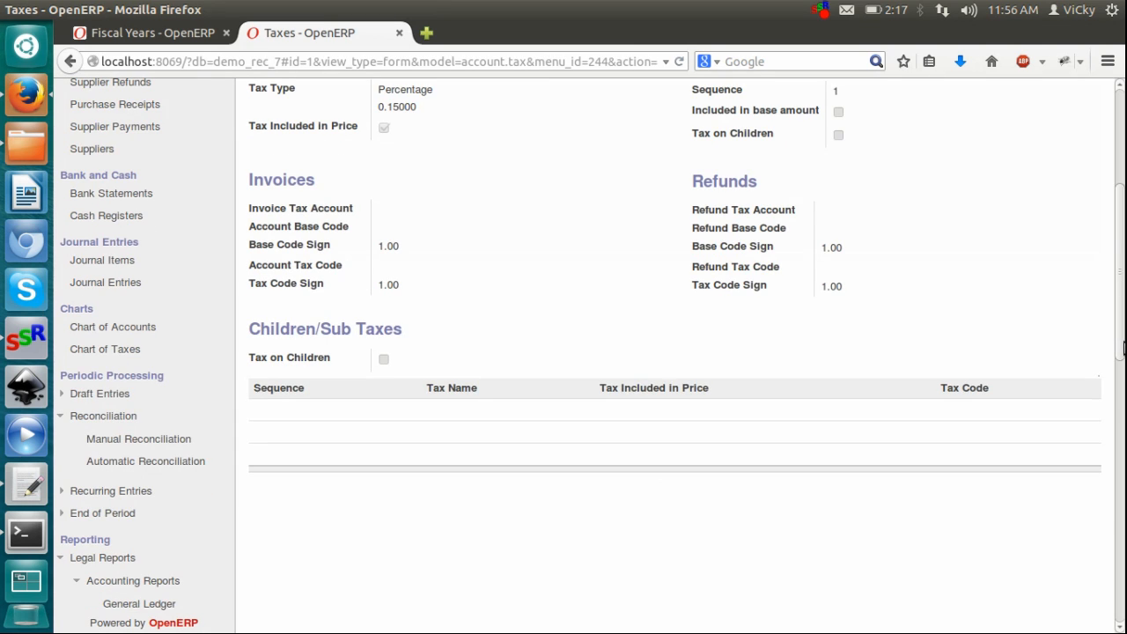
left_click_drag(1124, 392, 1124, 502)
scroll(1124, 502, "down", 1)
scroll(1124, 568, "down", 4)
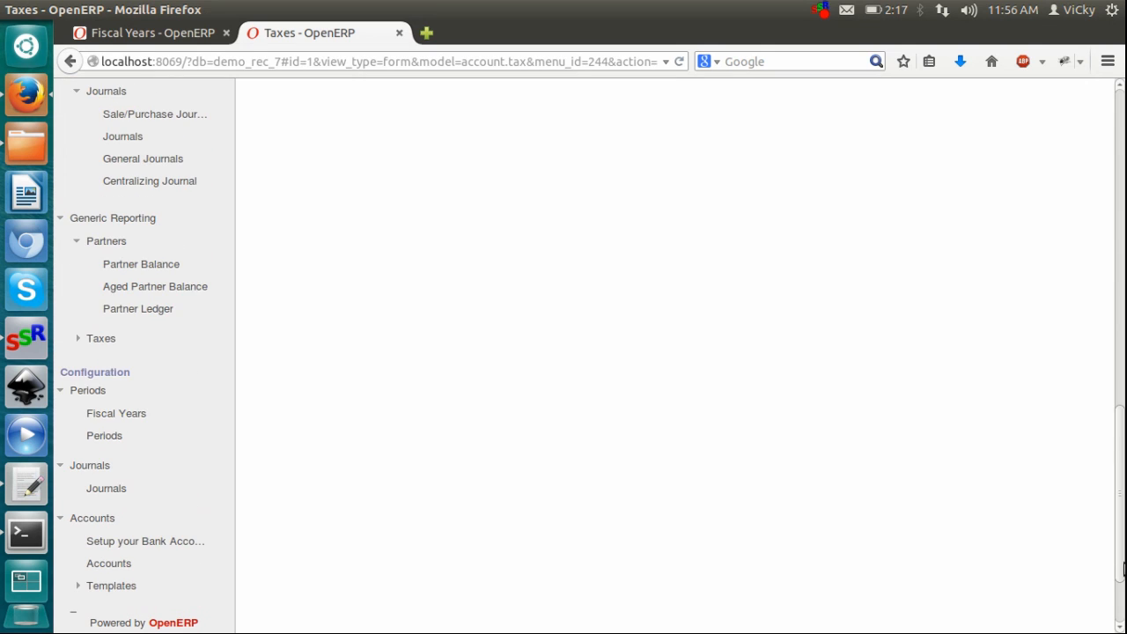
scroll(1124, 589, "down", 2)
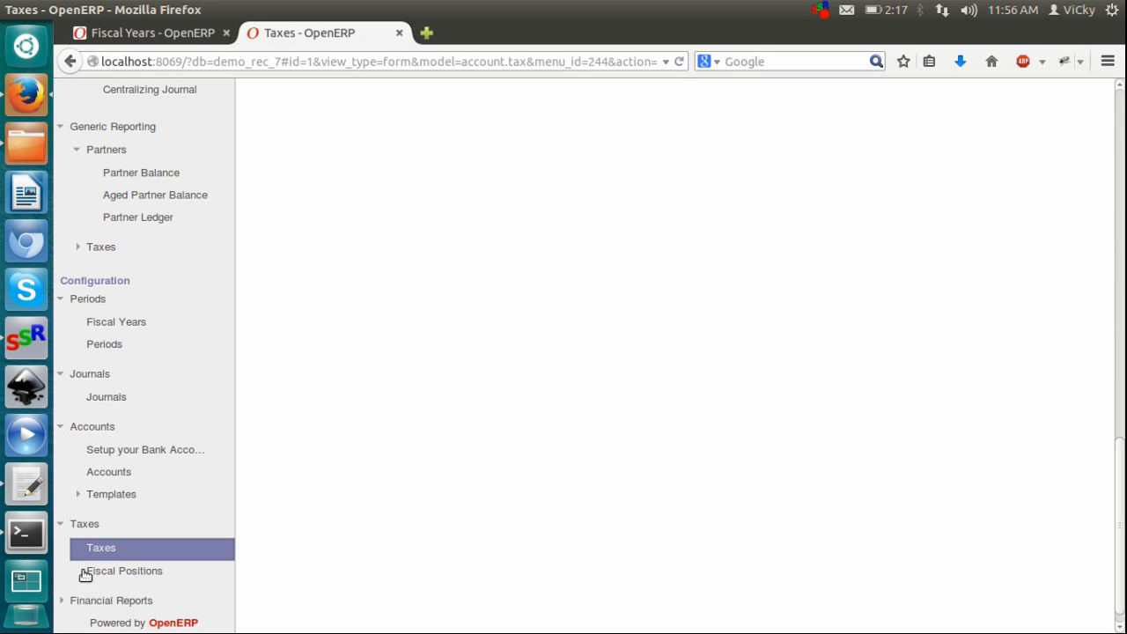
left_click(111, 548)
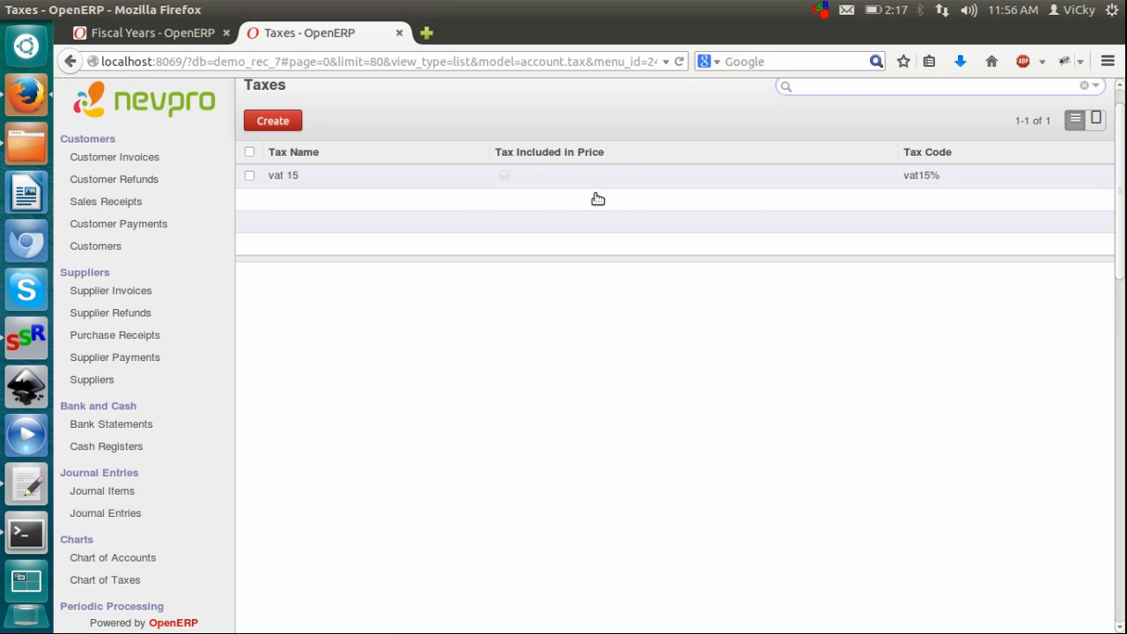
Open the Fiscal Positions list, examine a blank new fiscal position form, and discard it.
left_click_drag(1123, 390, 1123, 619)
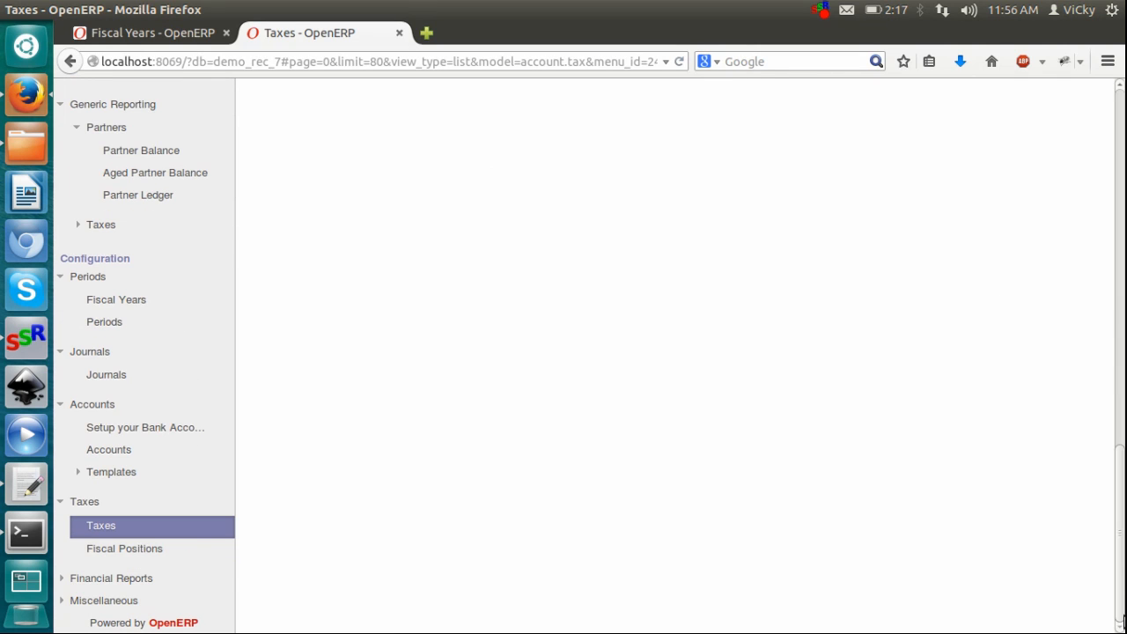
left_click(150, 548)
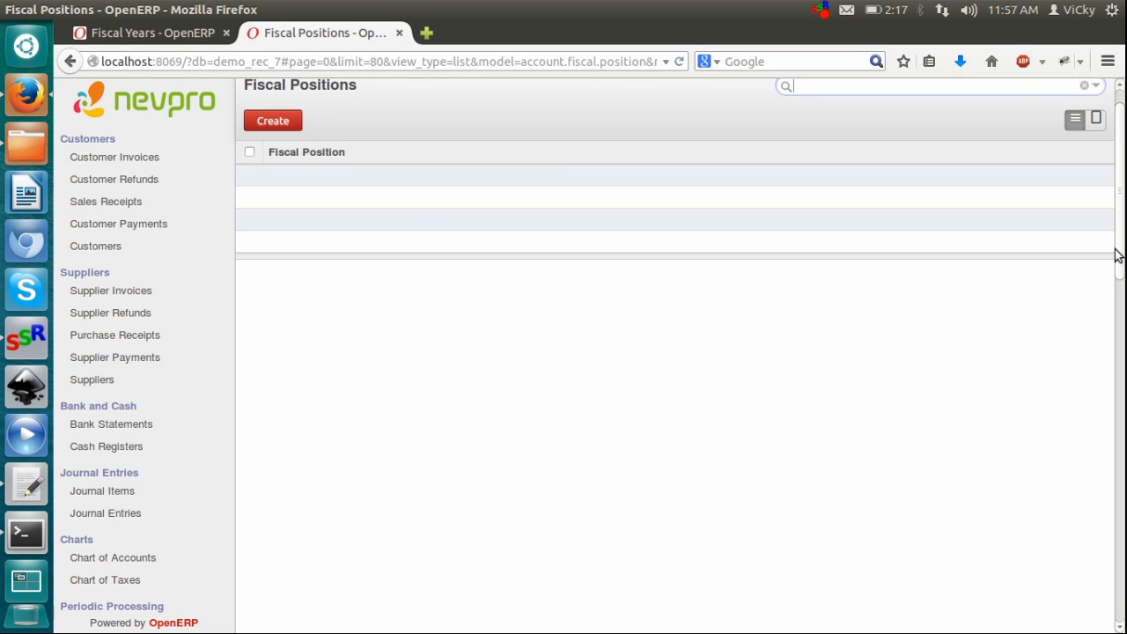
scroll(1120, 254, "down", 1)
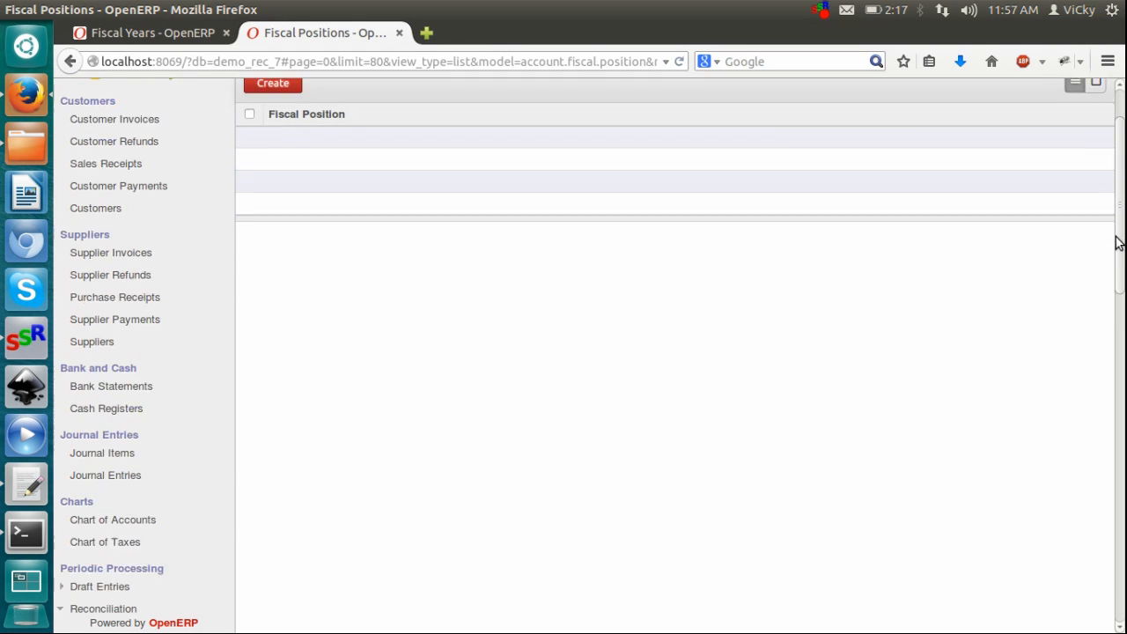
scroll(1115, 242, "up", 2)
left_click(276, 157)
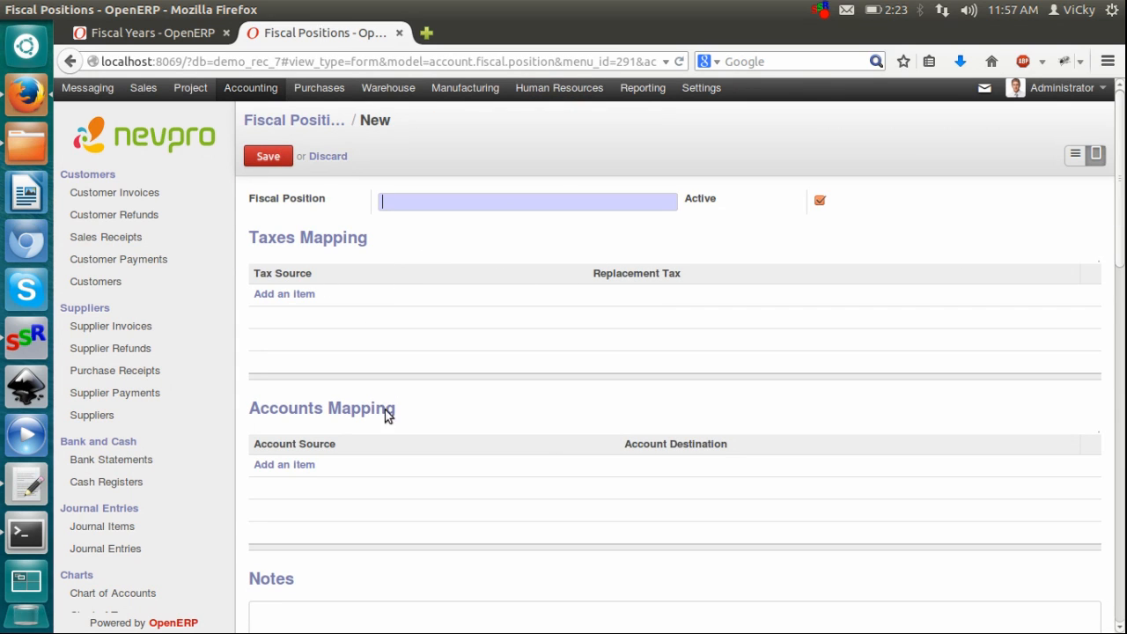
left_click(328, 156)
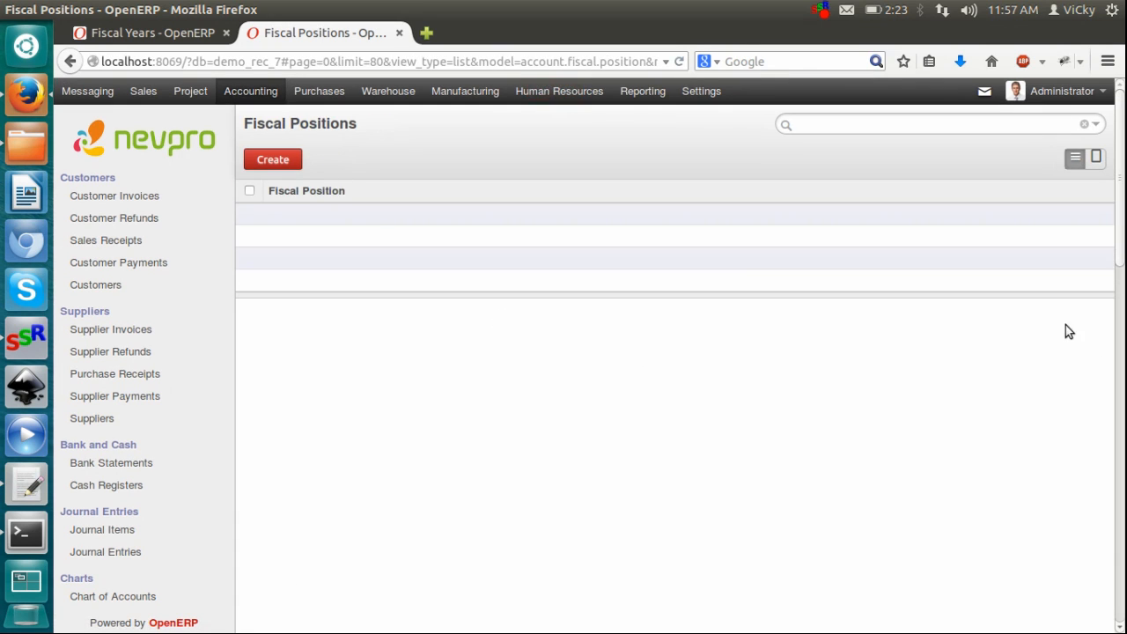
Open the Account Reports list under Financial Reports and view the Profit and Loss record.
scroll(1124, 394, "down", 15)
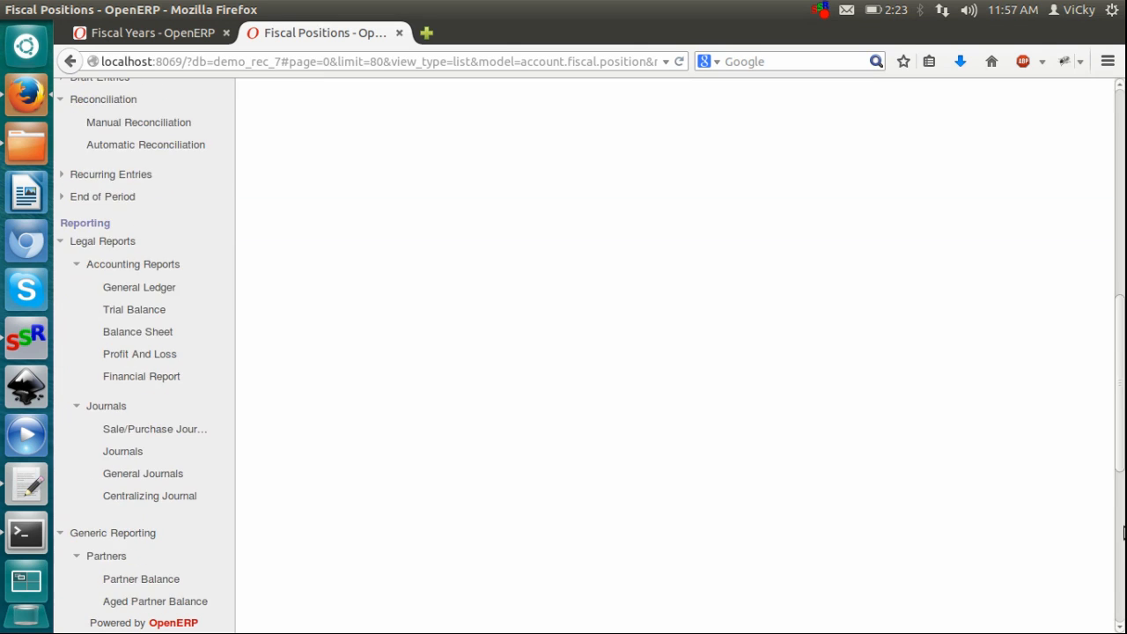
scroll(1124, 581, "down", 2)
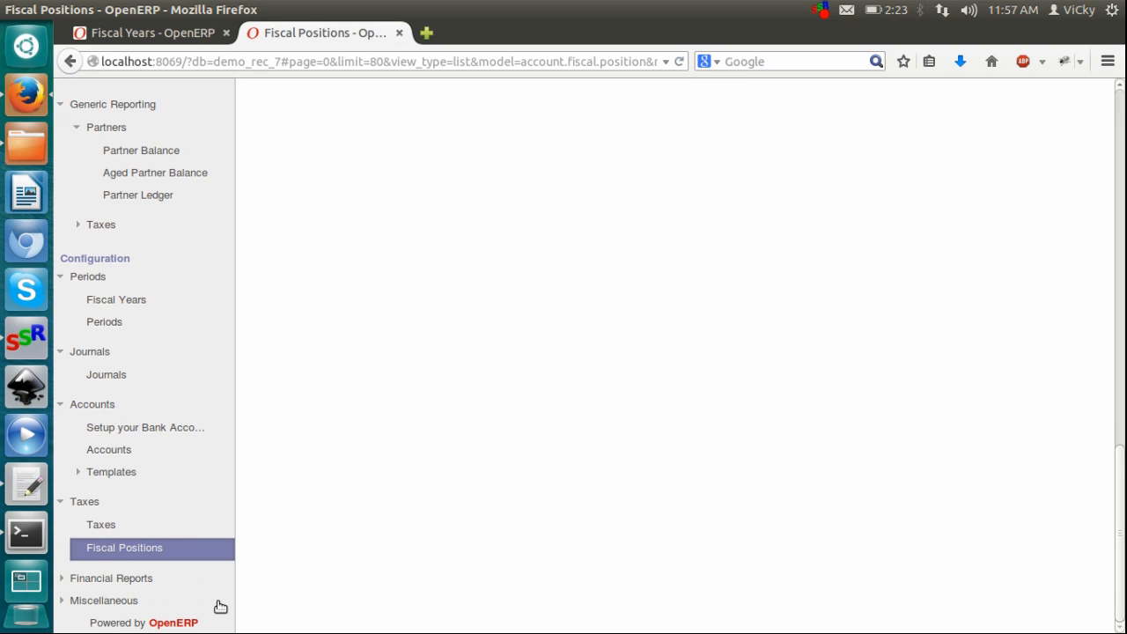
left_click(90, 581)
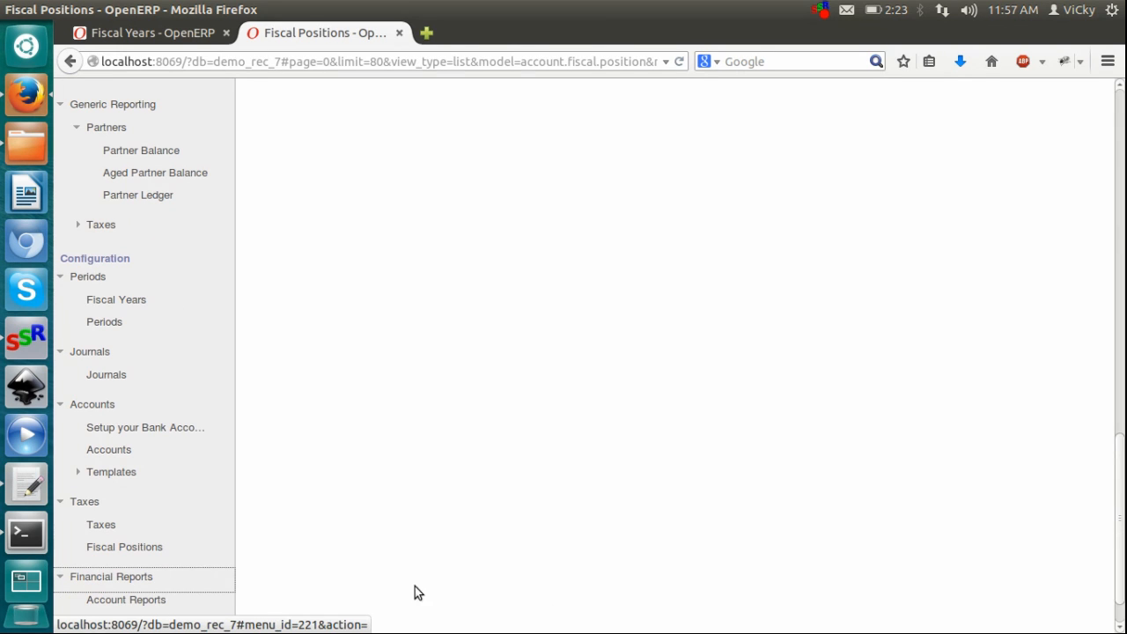
scroll(1123, 545, "down", 2)
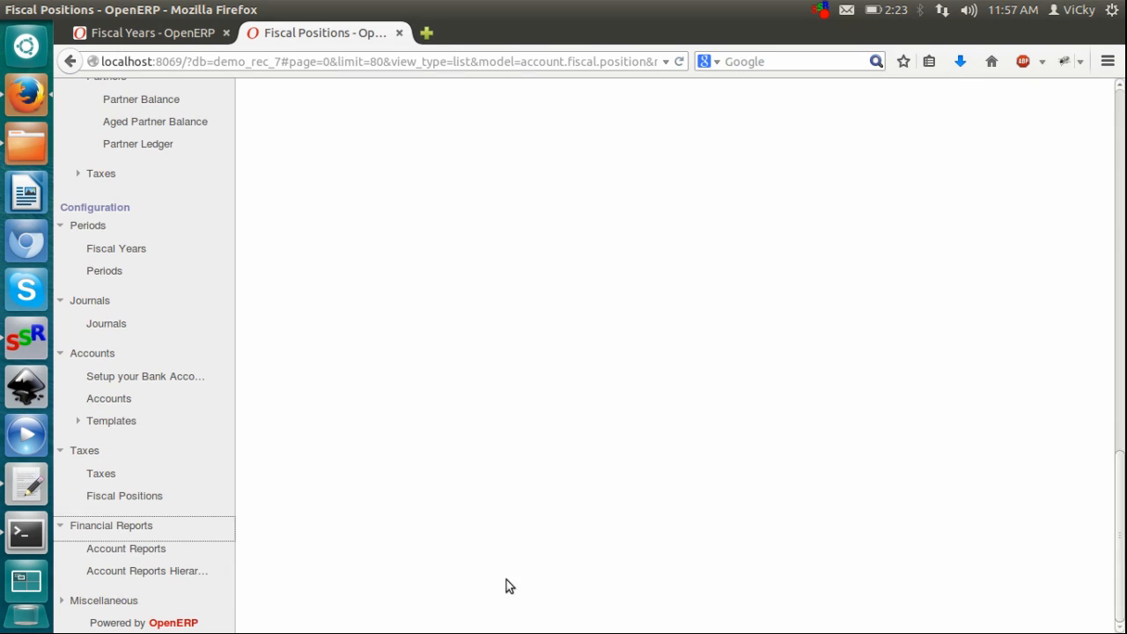
left_click(153, 551)
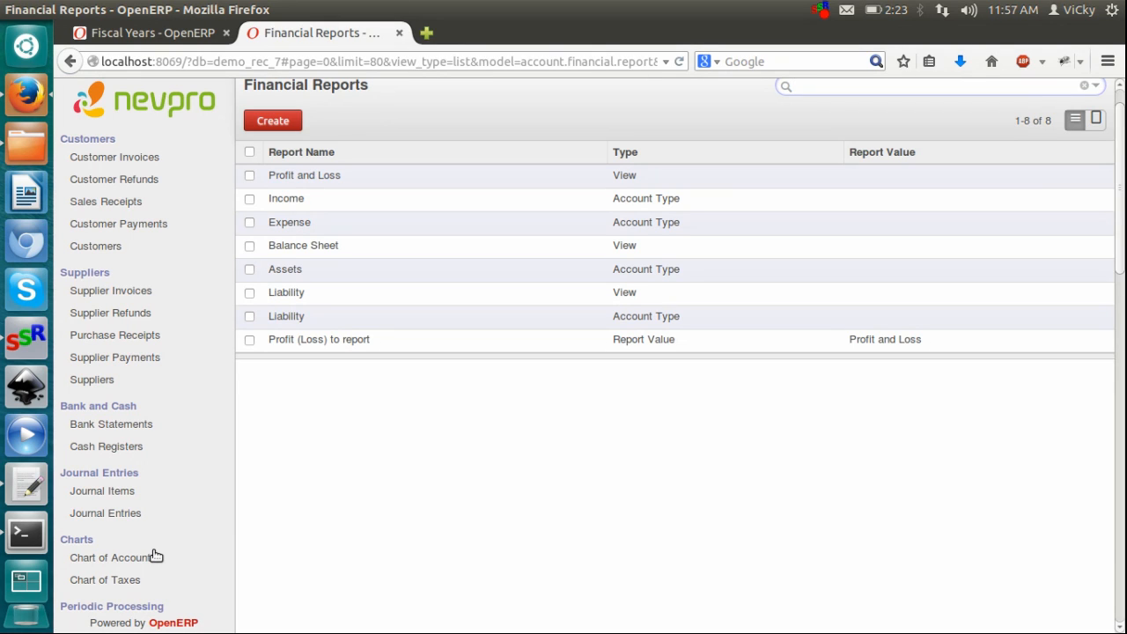
left_click(313, 177)
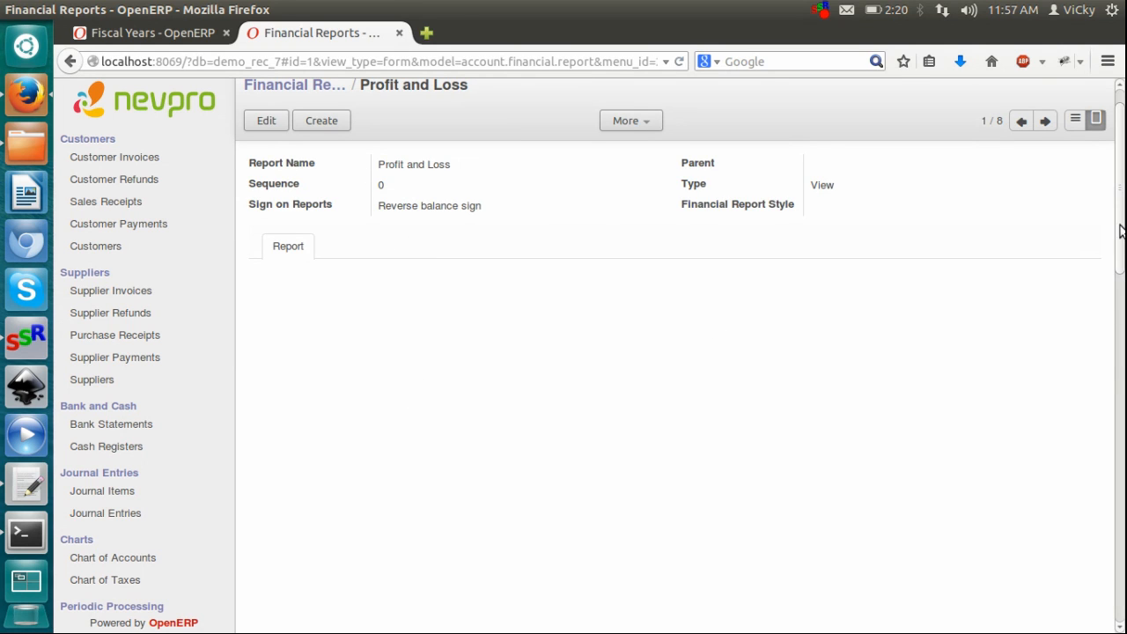
Expand the Miscellaneous configuration section and open the Payment Terms list.
left_click_drag(1120, 231, 1124, 297)
scroll(1124, 339, "down", 3)
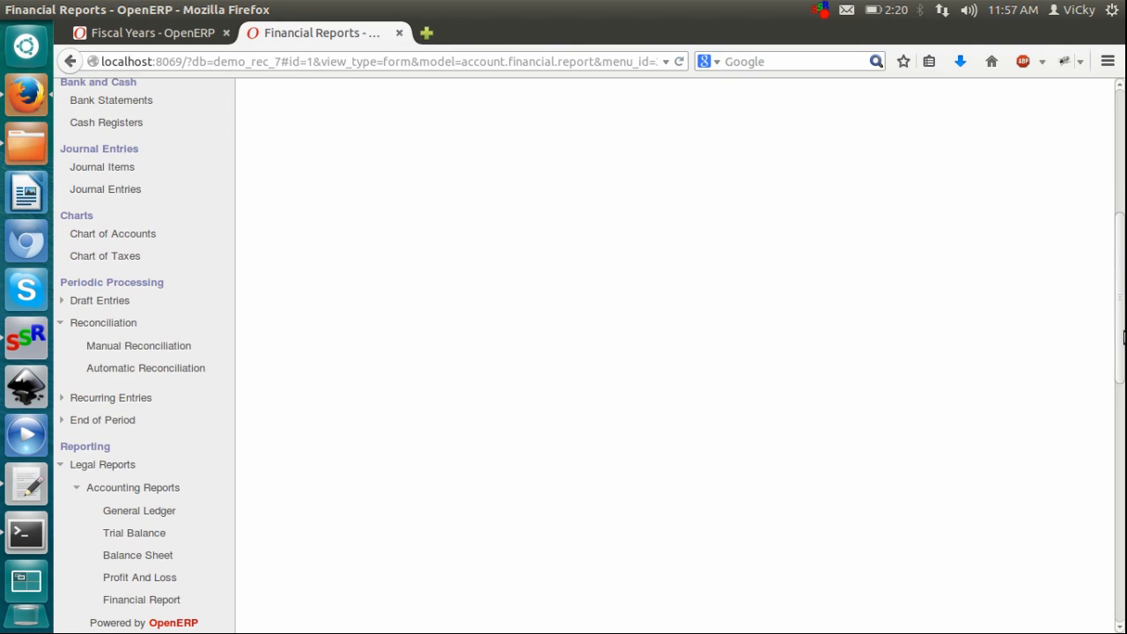
scroll(1123, 344, "down", 1)
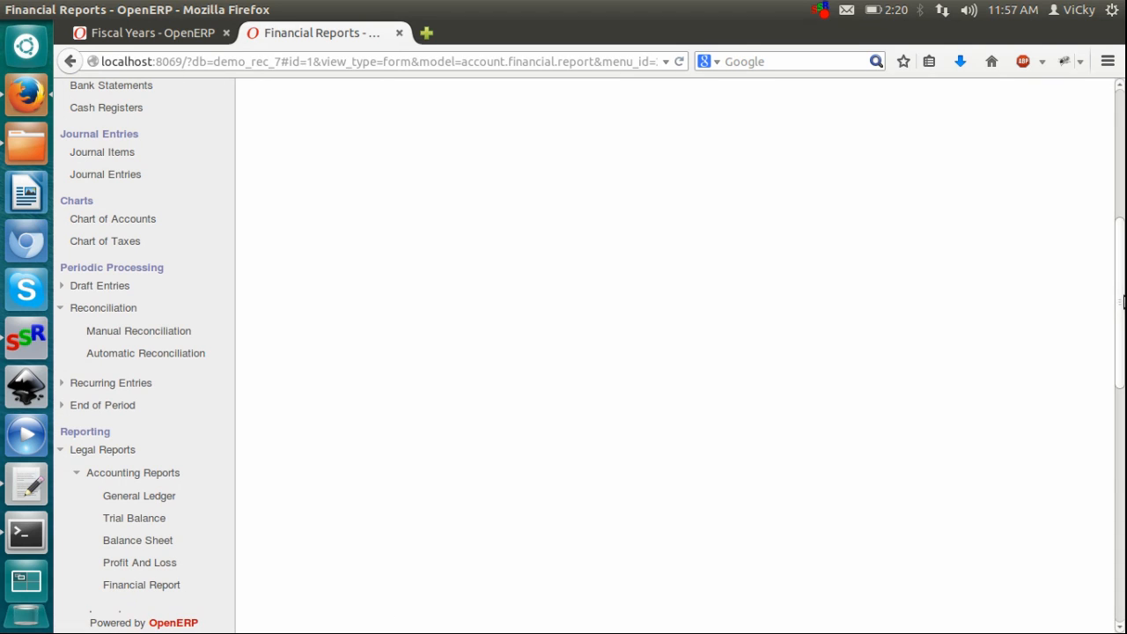
scroll(1124, 472, "down", 8)
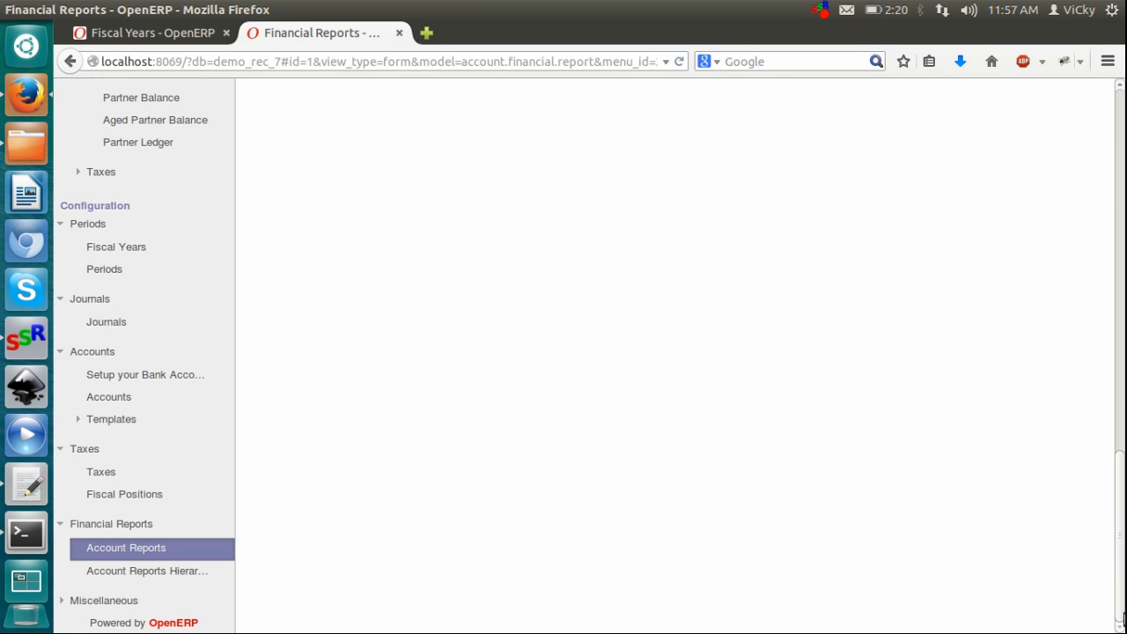
left_click(72, 602)
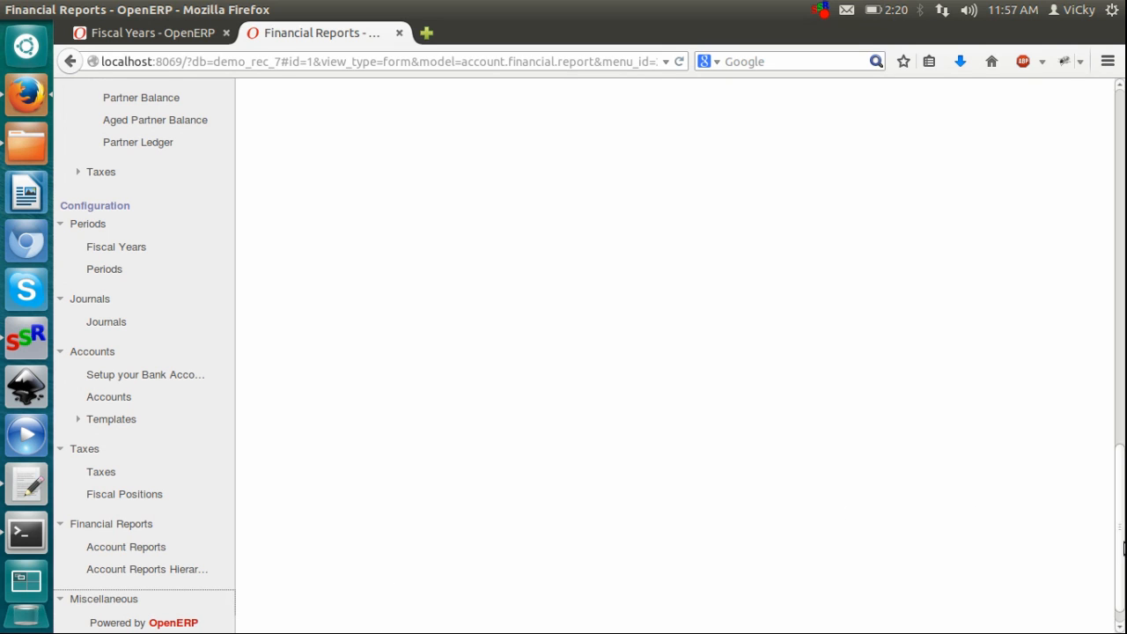
scroll(1124, 548, "down", 1)
left_click(156, 599)
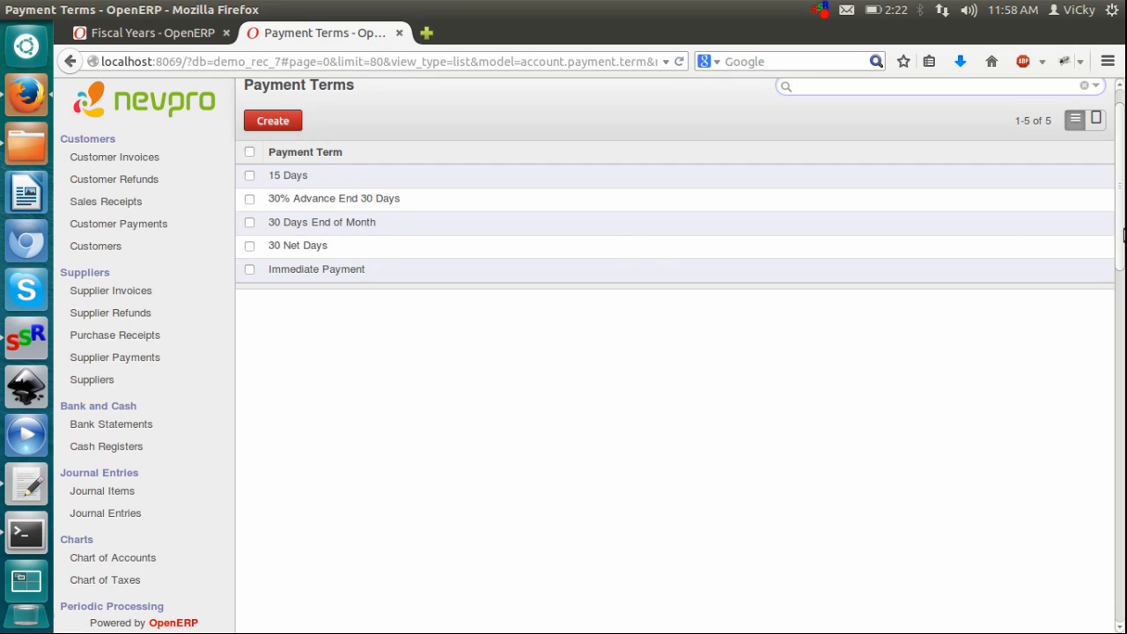
Switch to the Sales module and open the Luminous Technologies sales order from the Sales Orders list.
left_click_drag(1123, 233, 1123, 158)
left_click(136, 93)
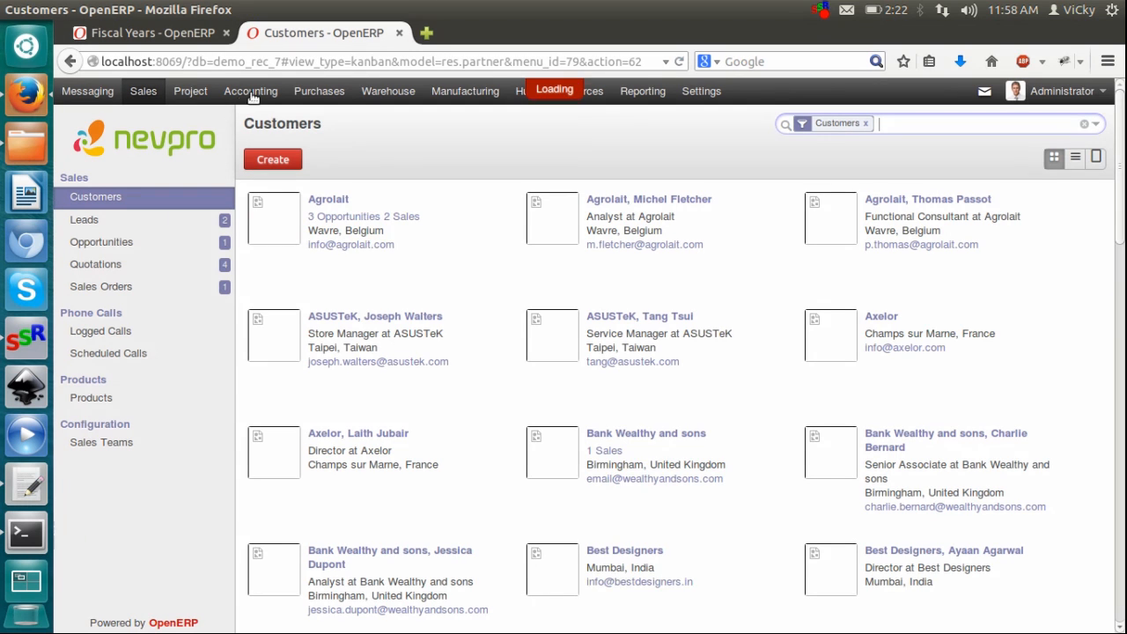
left_click(128, 287)
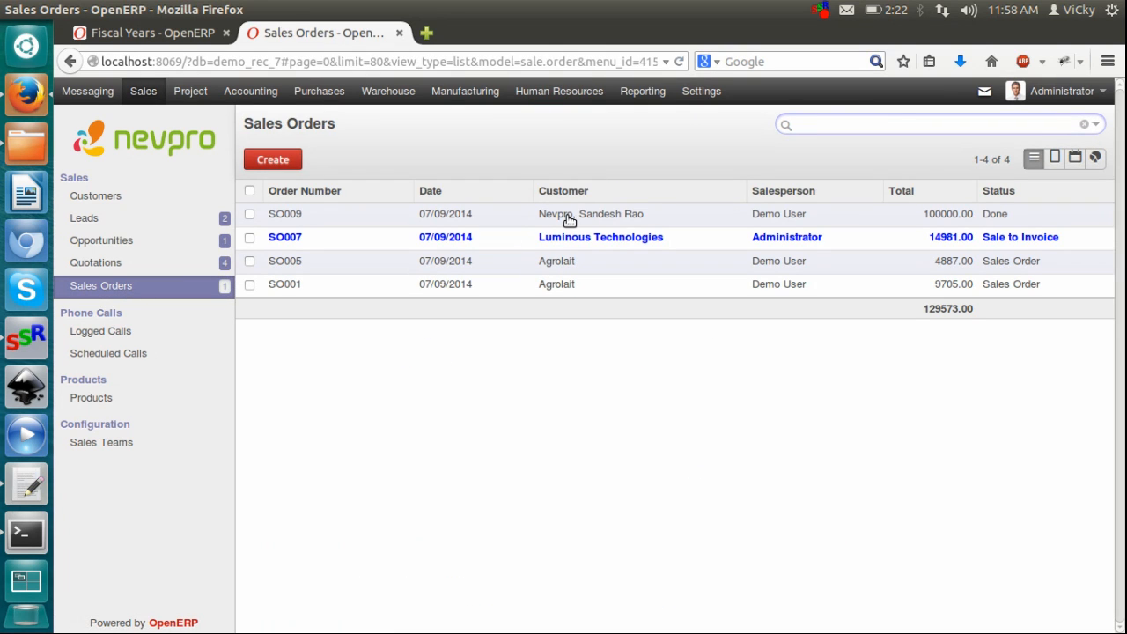
left_click(574, 244)
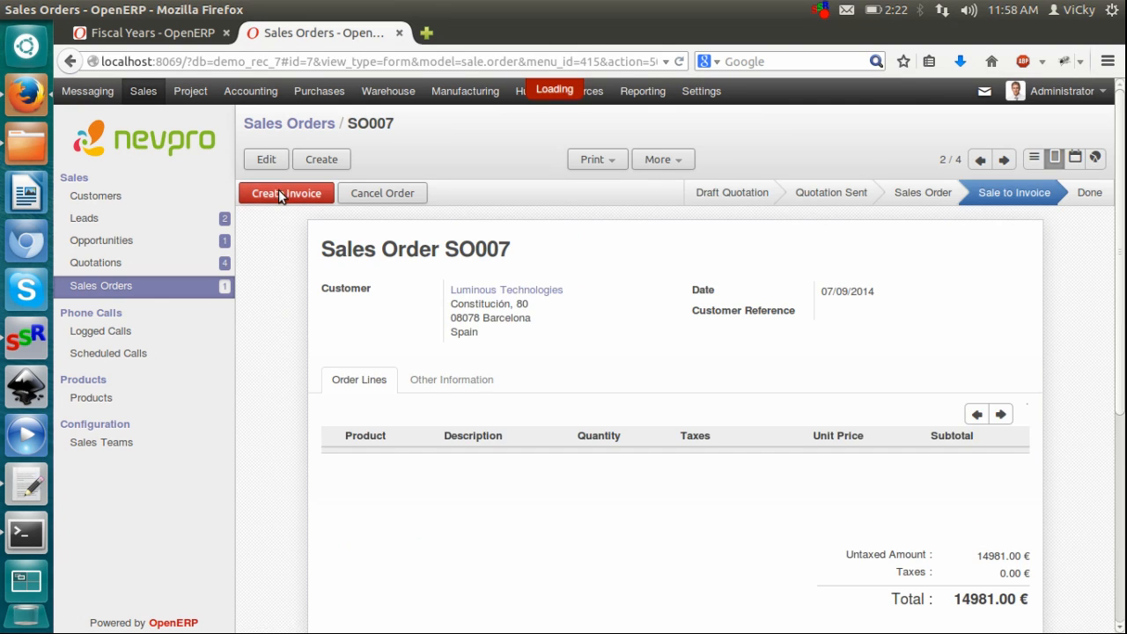
Invoice the whole Luminous Technologies sales order, view the resulting draft invoice, and validate it.
left_click(280, 192)
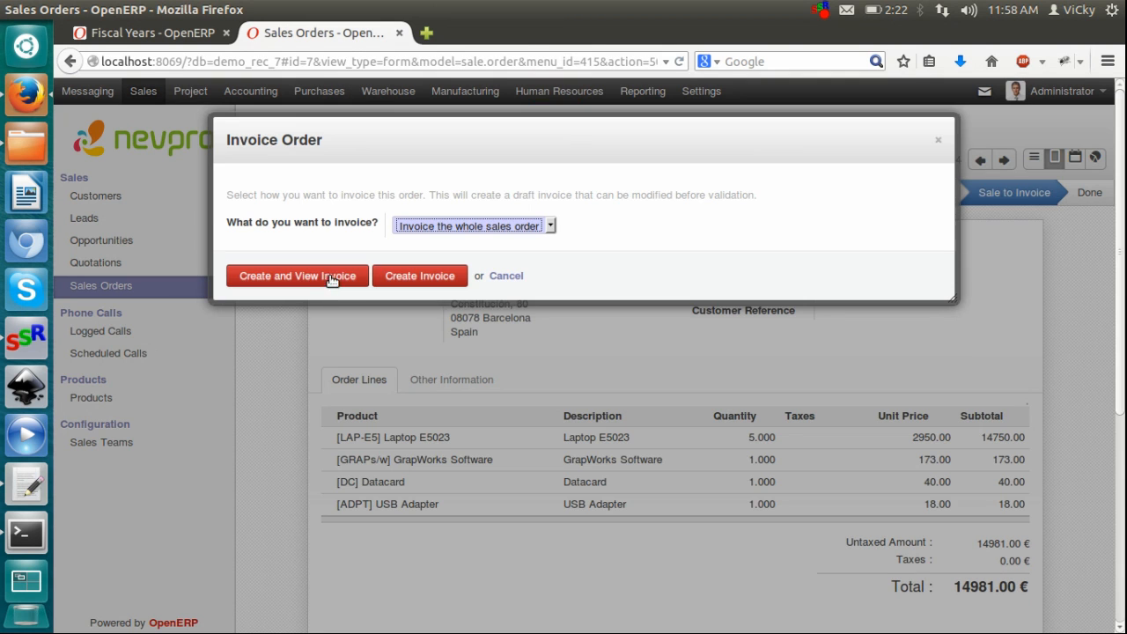
left_click(310, 277)
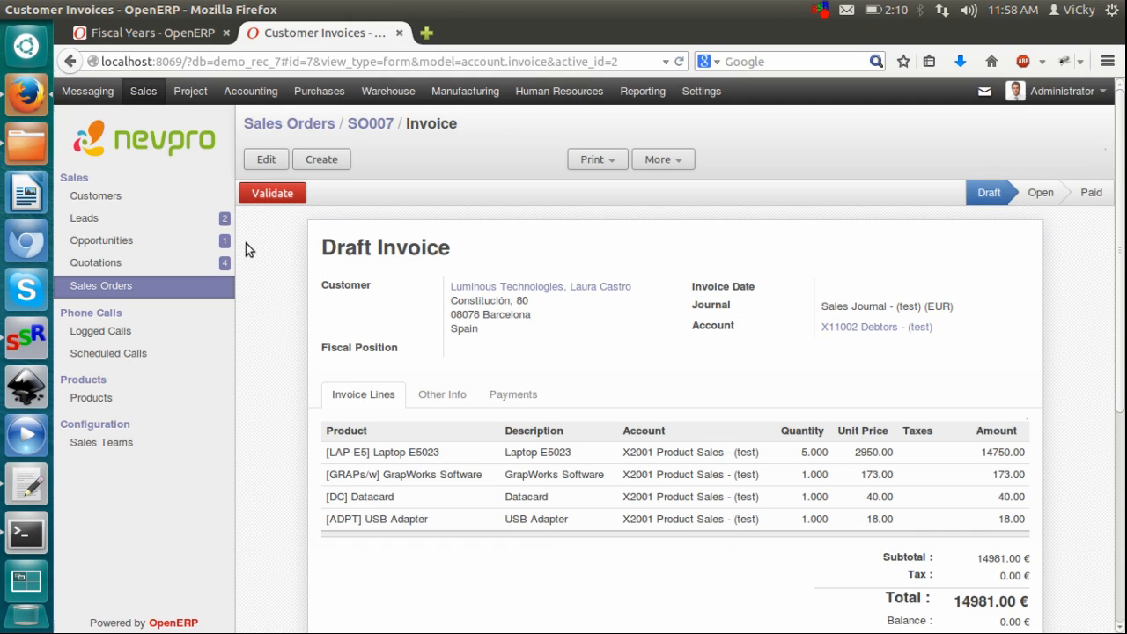
left_click(261, 199)
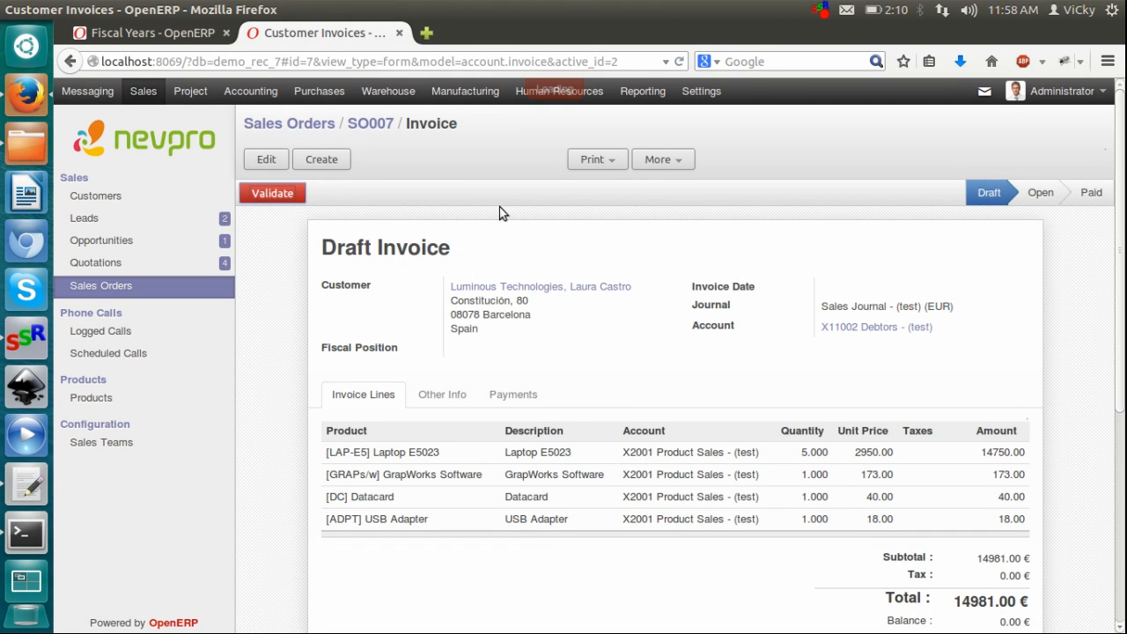
Register full payment of the Luminous Technologies invoice using Cash Journal - (test) (EUR) as the payment method.
left_click(469, 196)
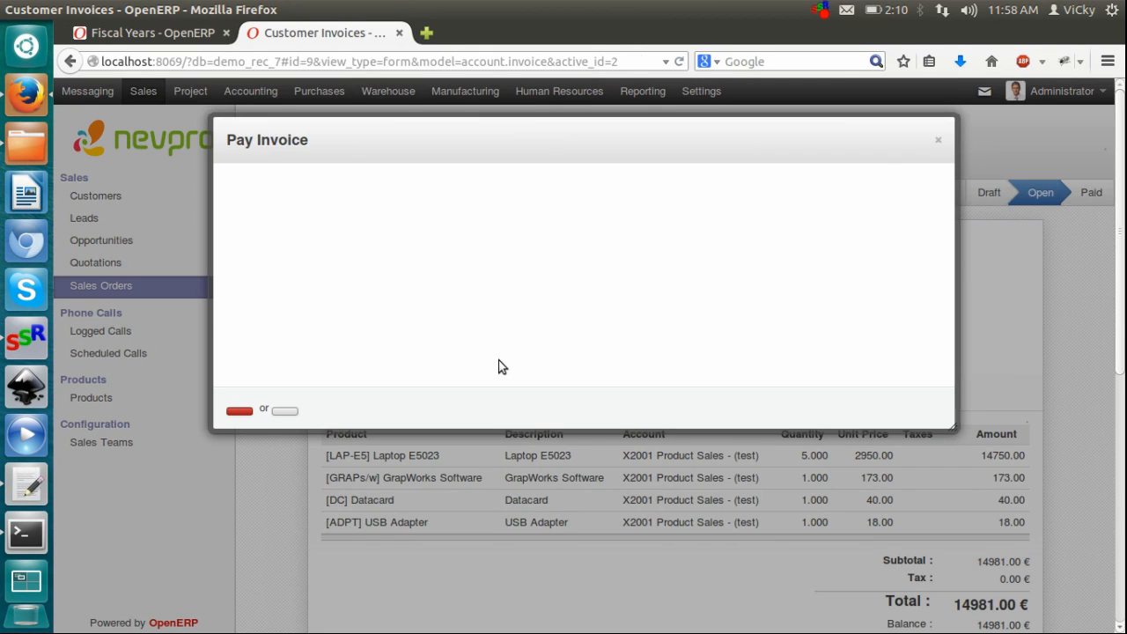
left_click(573, 258)
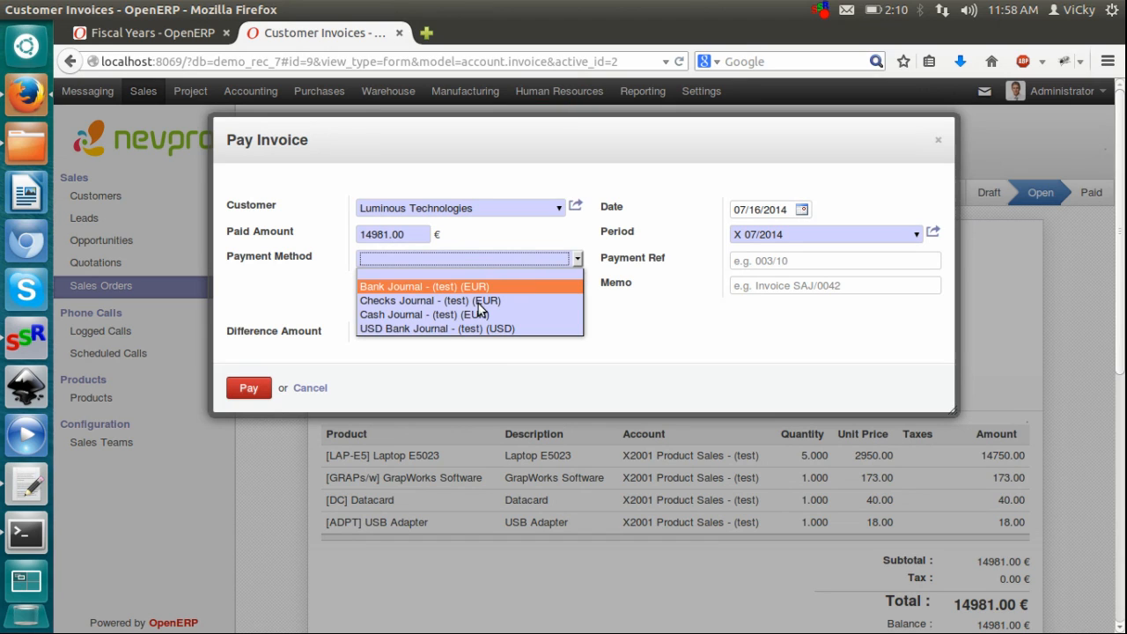
left_click(463, 315)
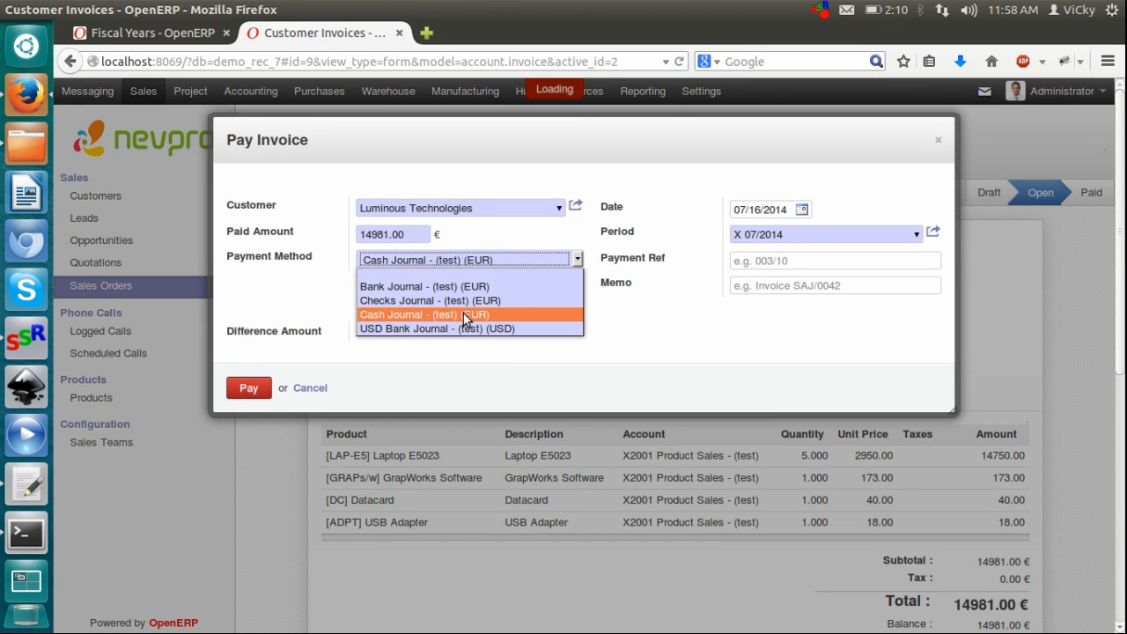
left_click(246, 388)
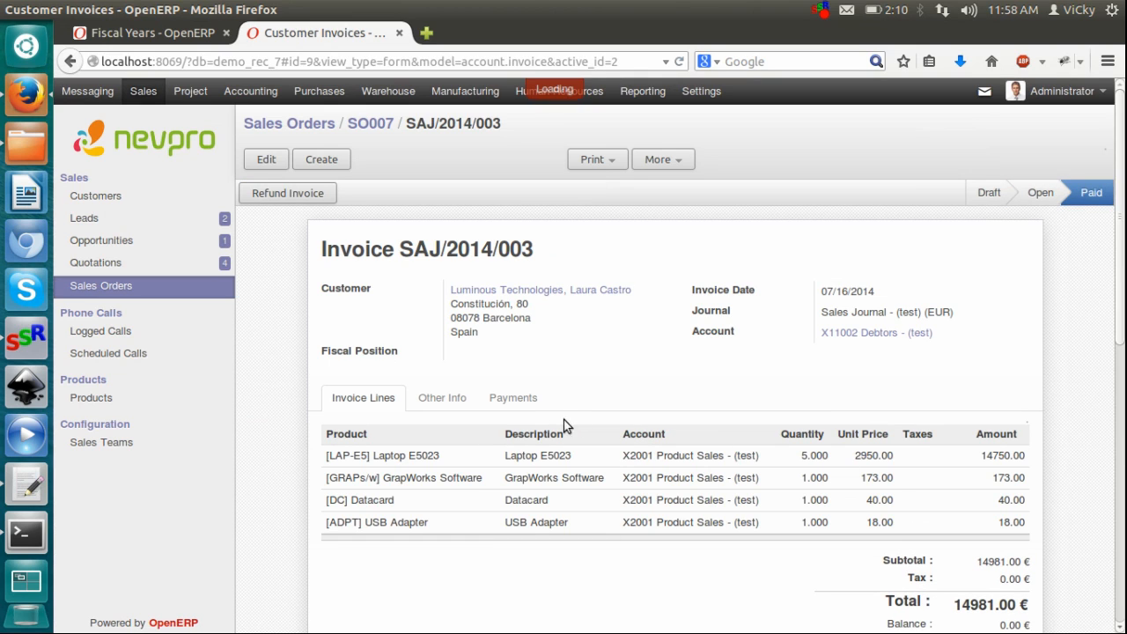
Examine the payment details recorded on the invoice, and return to the Sales Orders list.
left_click(519, 401)
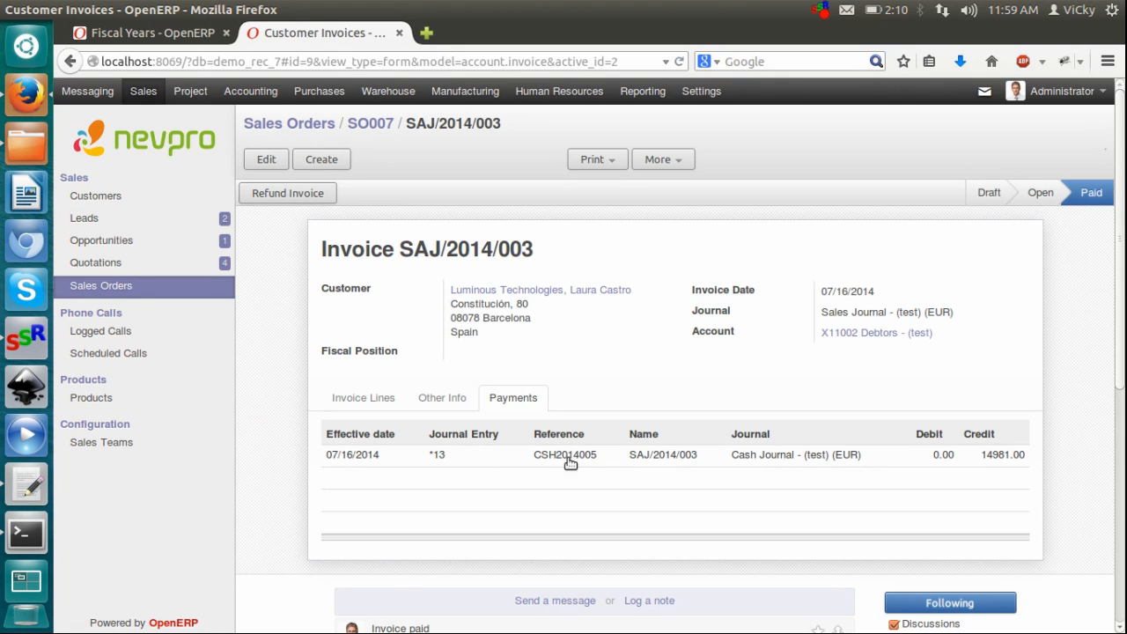
left_click(356, 399)
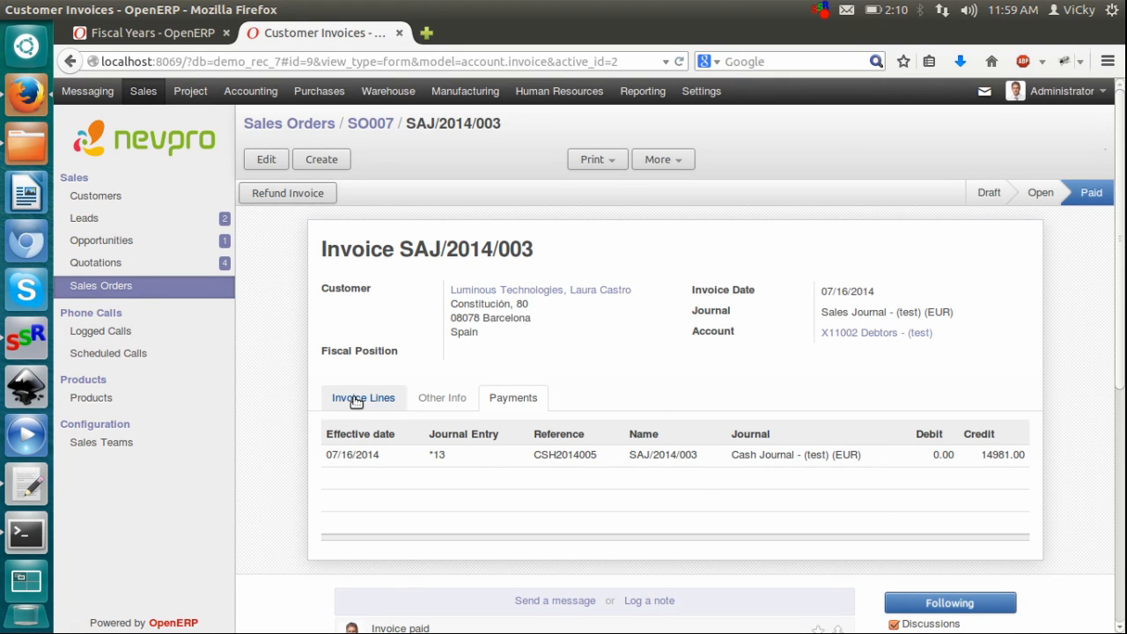
left_click(126, 294)
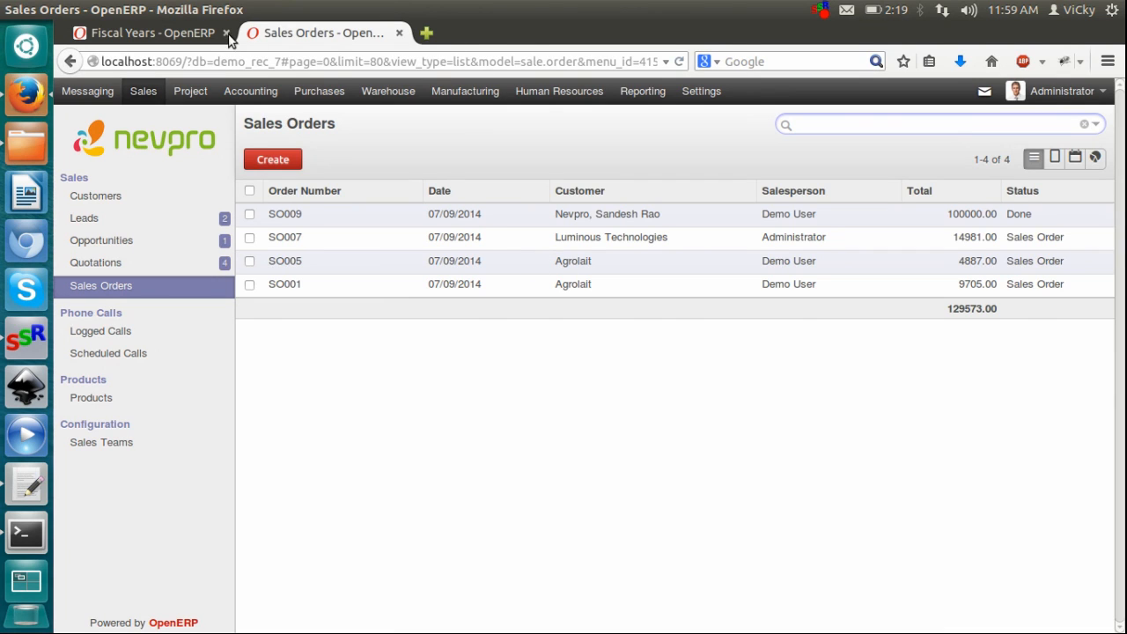
Switch to the Fiscal Years browser tab and open the Payment Terms list under Miscellaneous configuration.
left_click(139, 37)
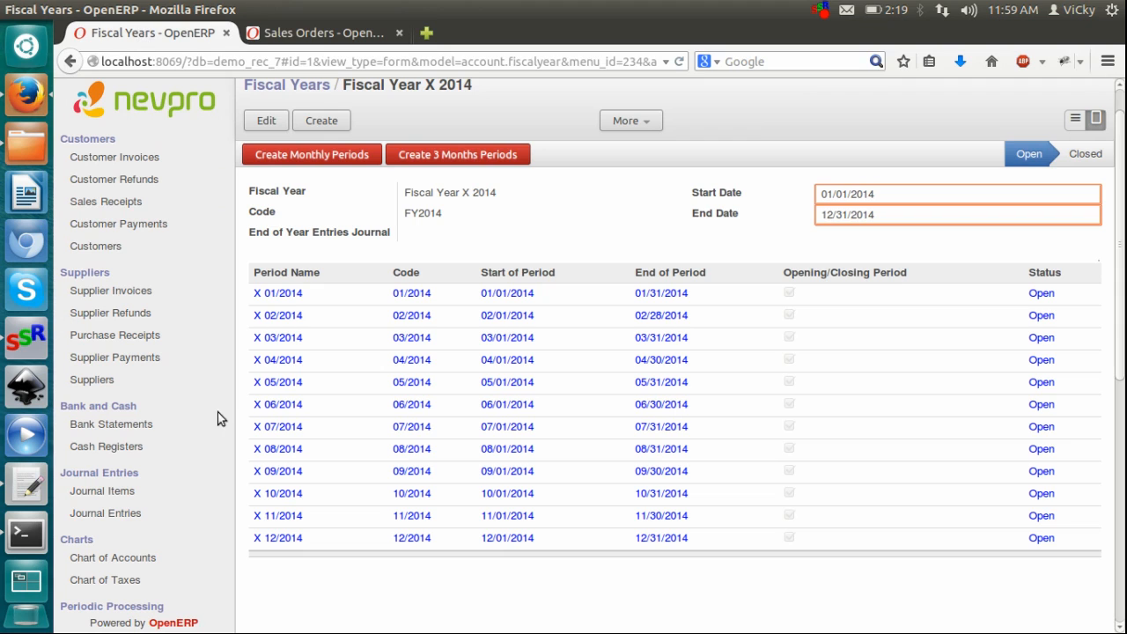
scroll(1124, 425, "down", 5)
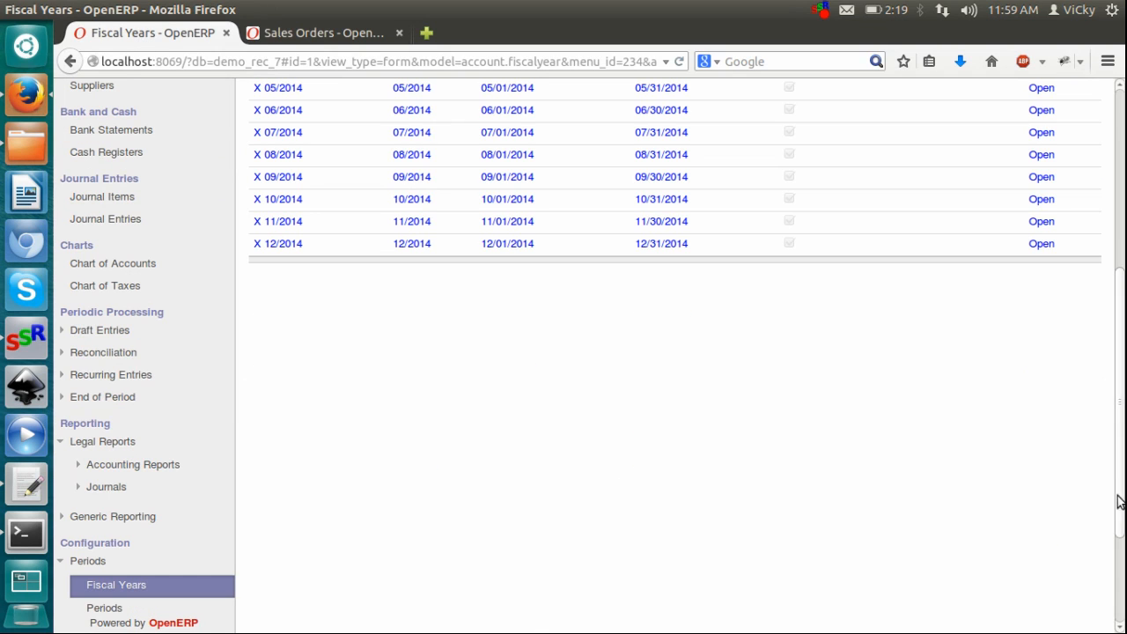
scroll(1124, 568, "down", 2)
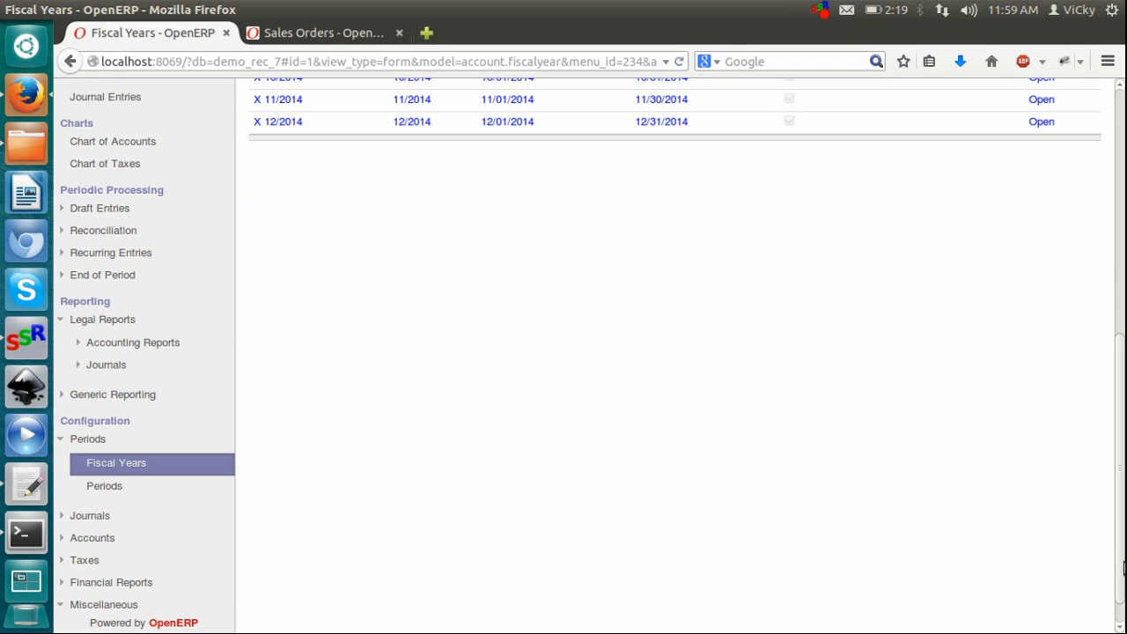
left_click(103, 605)
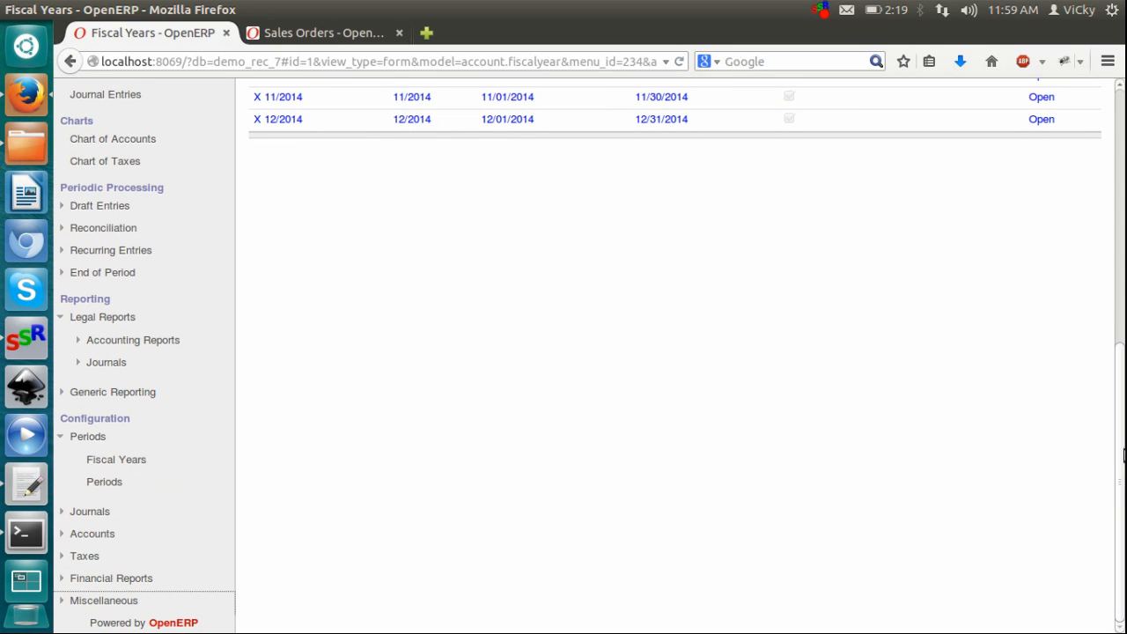
left_click(69, 605)
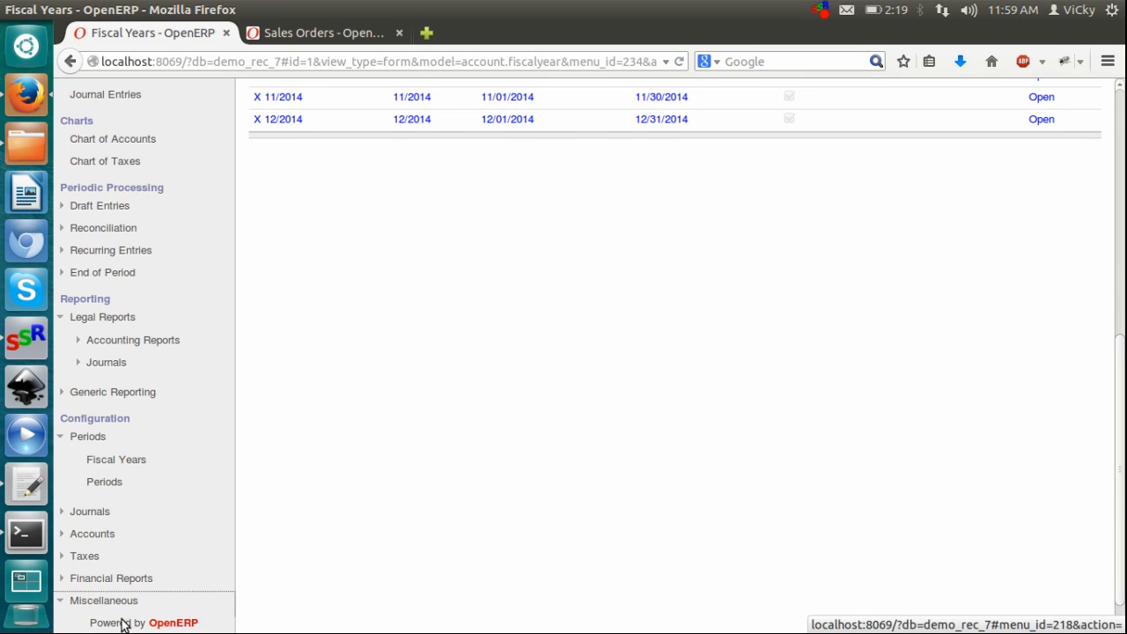
scroll(285, 581, "down", 2)
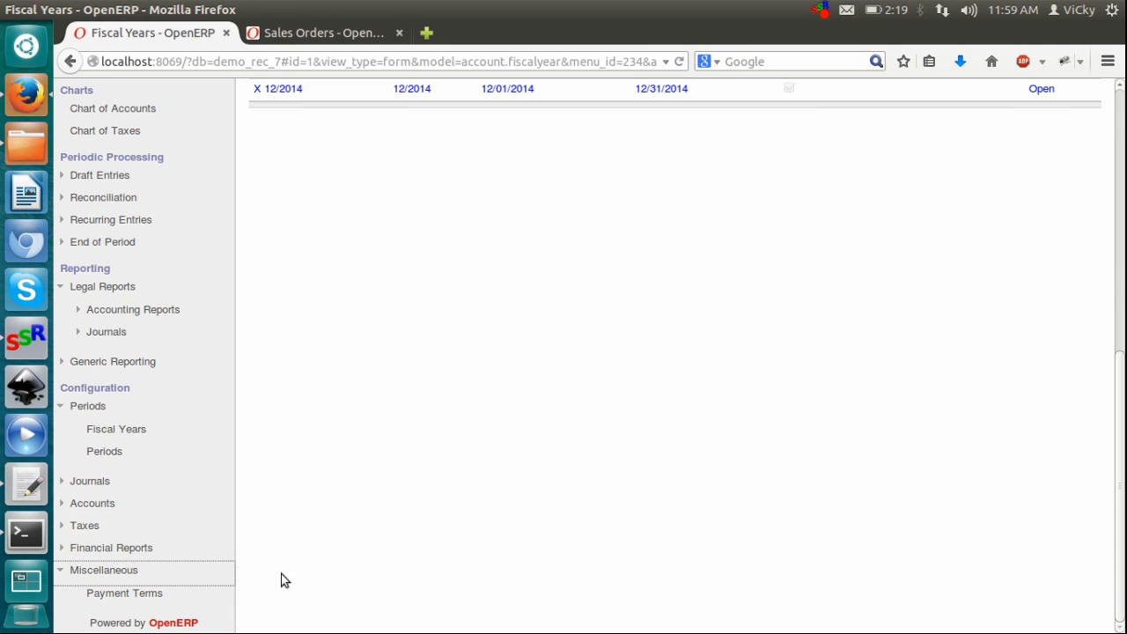
left_click(157, 598)
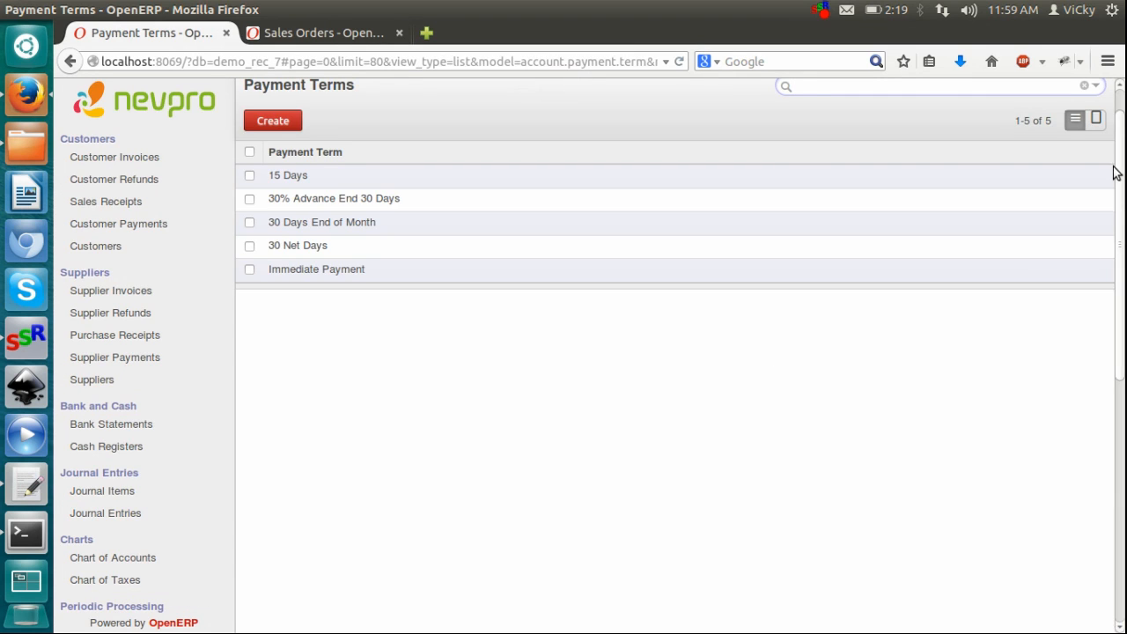
scroll(1113, 172, "up", 1)
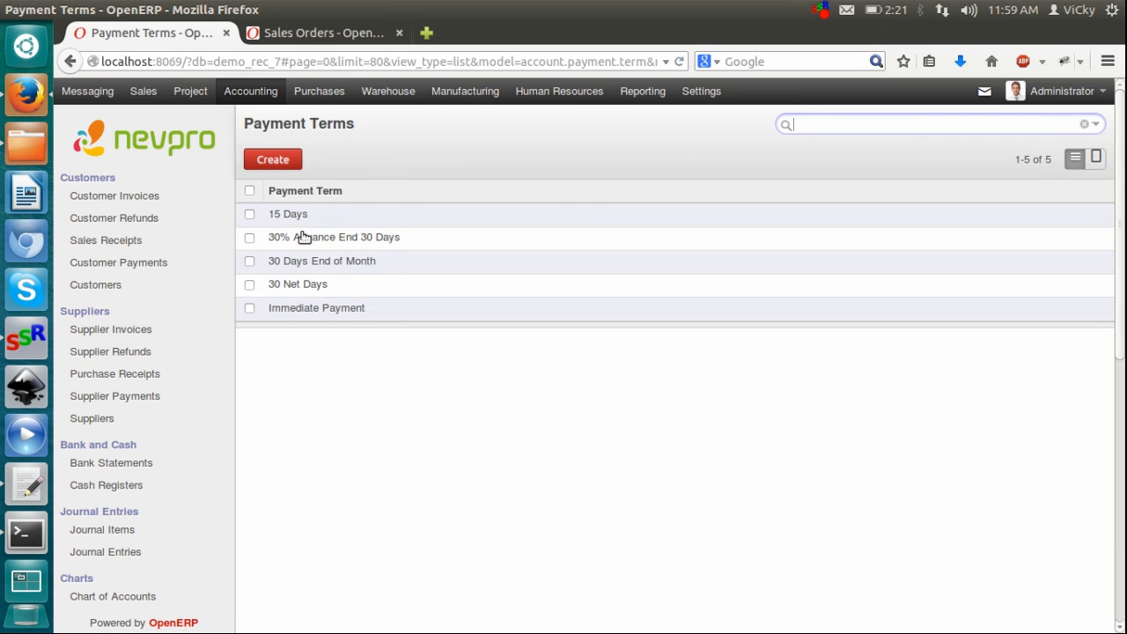
Open the Agrolait analyst's contact from the Customers list, and open the parent company record from its accounting settings.
left_click(92, 287)
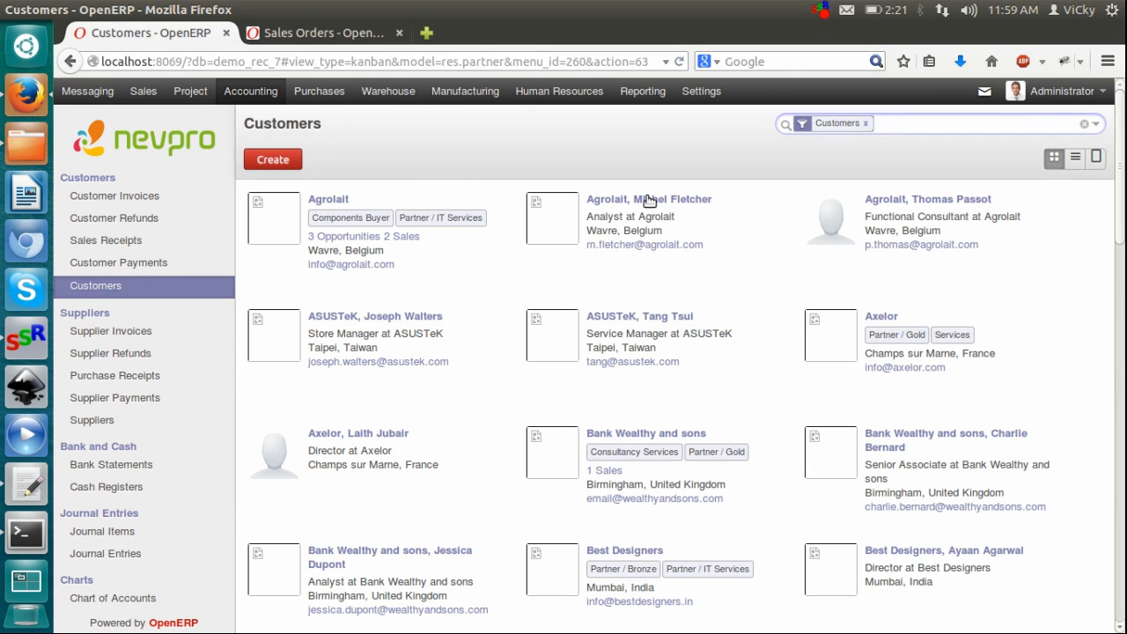
left_click(647, 200)
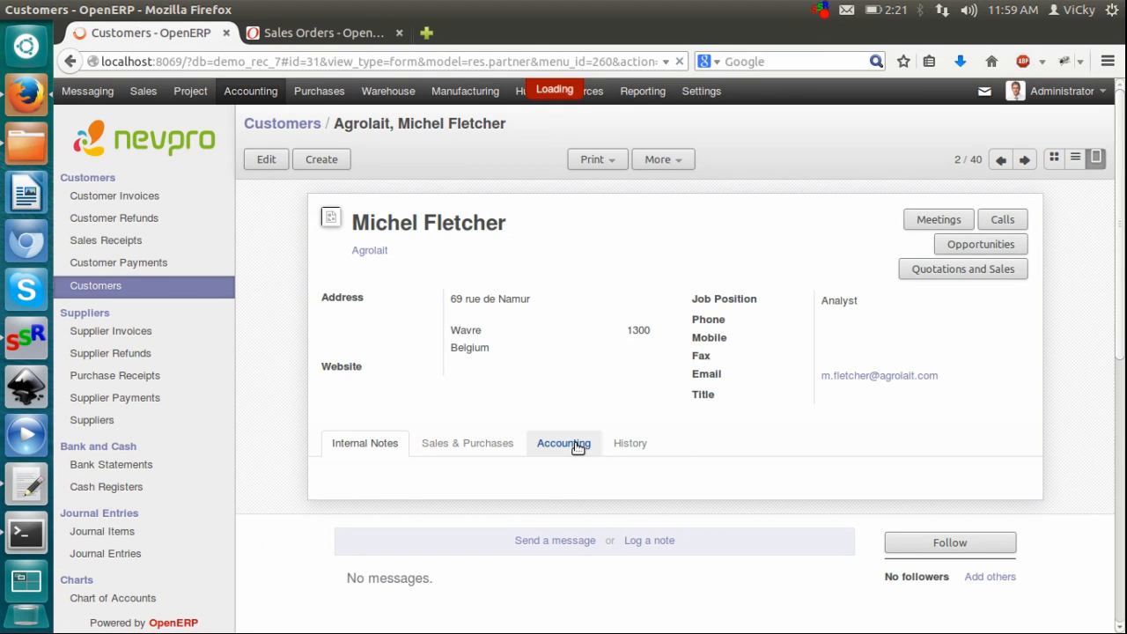
left_click(578, 446)
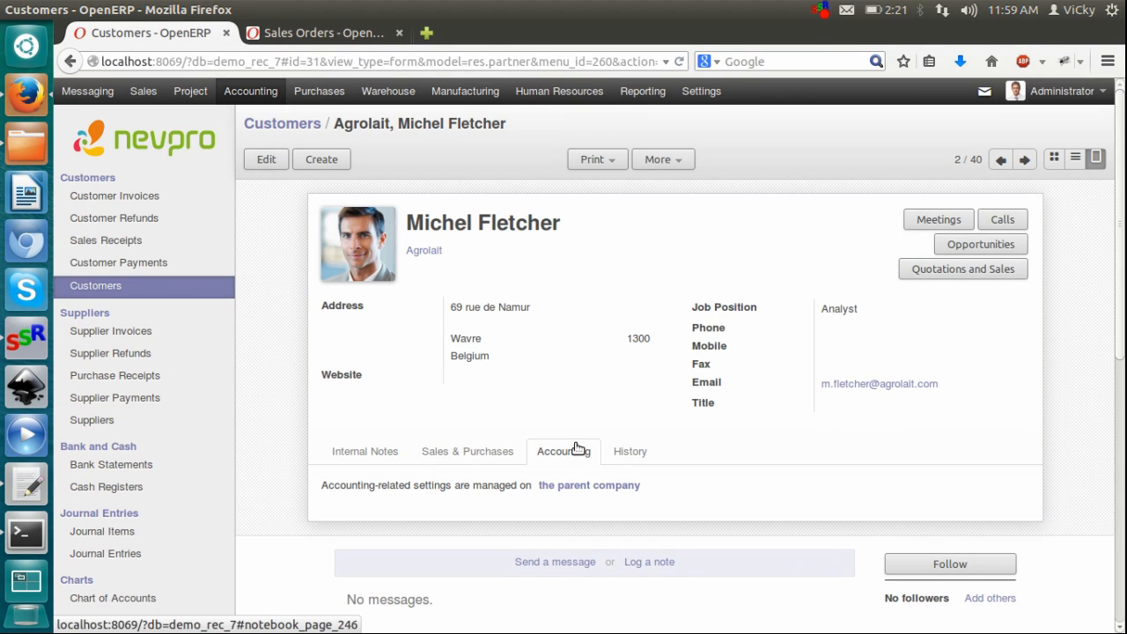
left_click(604, 488)
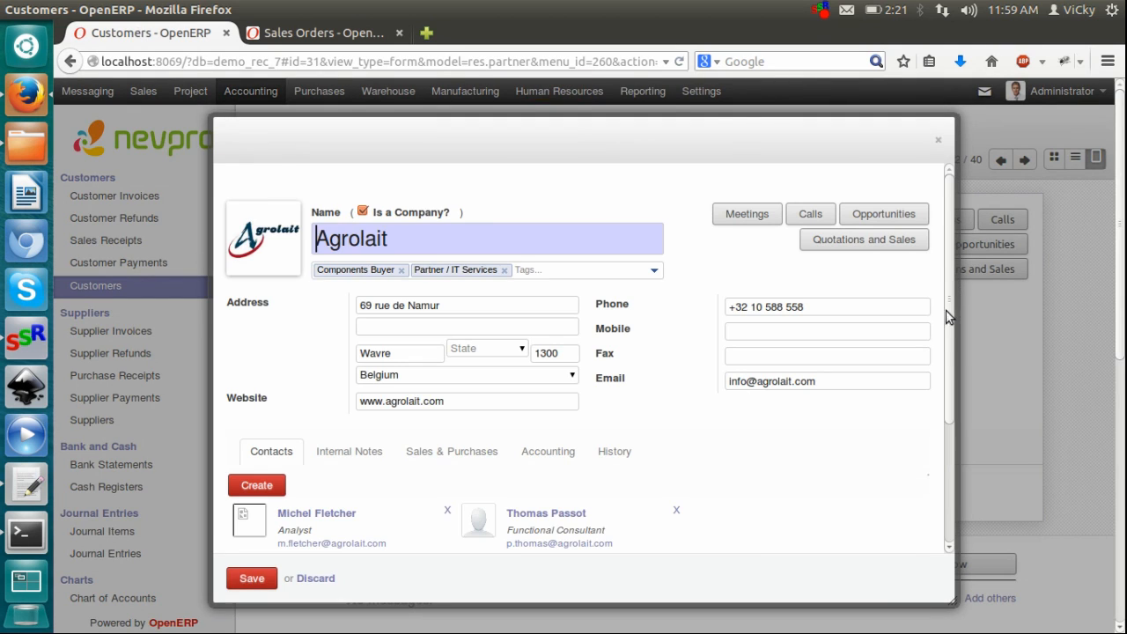
Examine Agrolait's accounting settings and the available supplier payment terms, and close the record without saving.
scroll(947, 342, "down", 2)
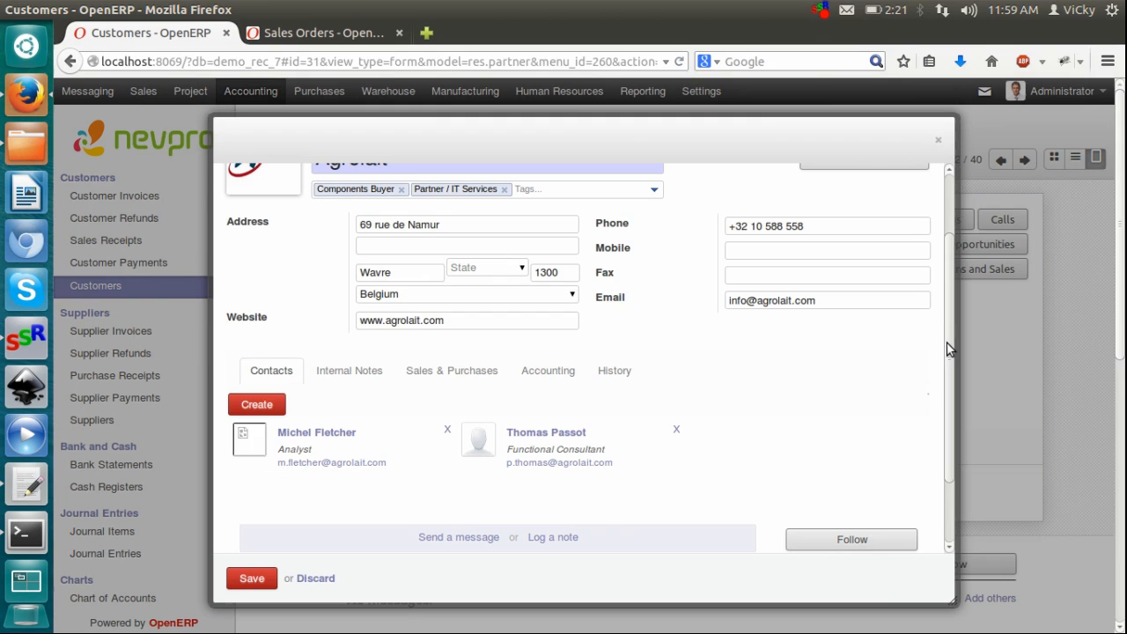
left_click(564, 376)
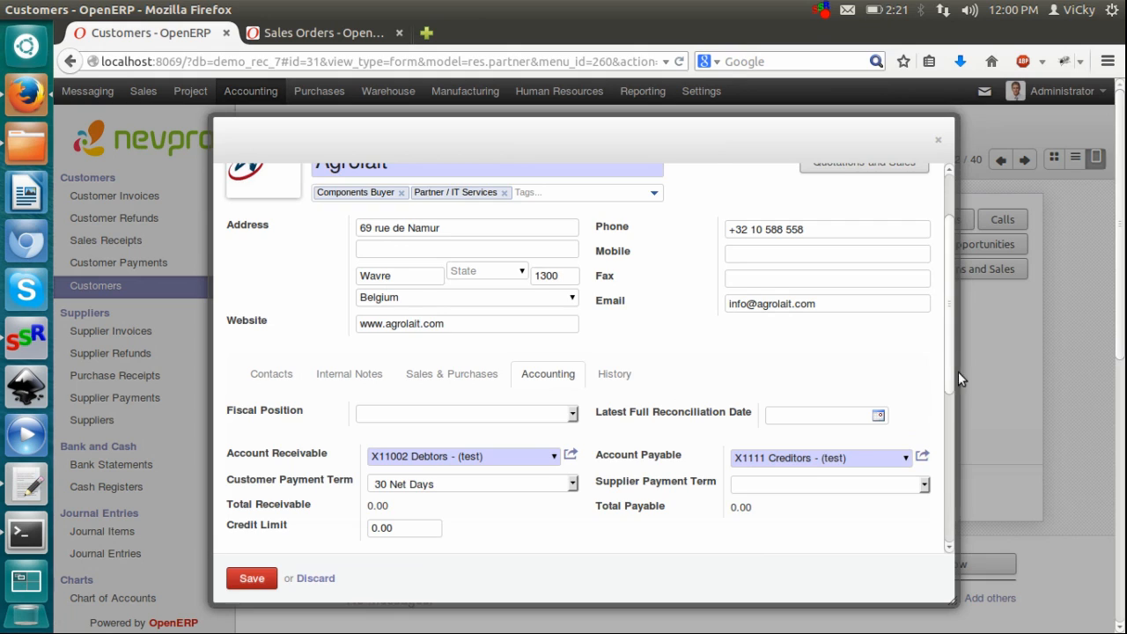
scroll(958, 379, "down", 2)
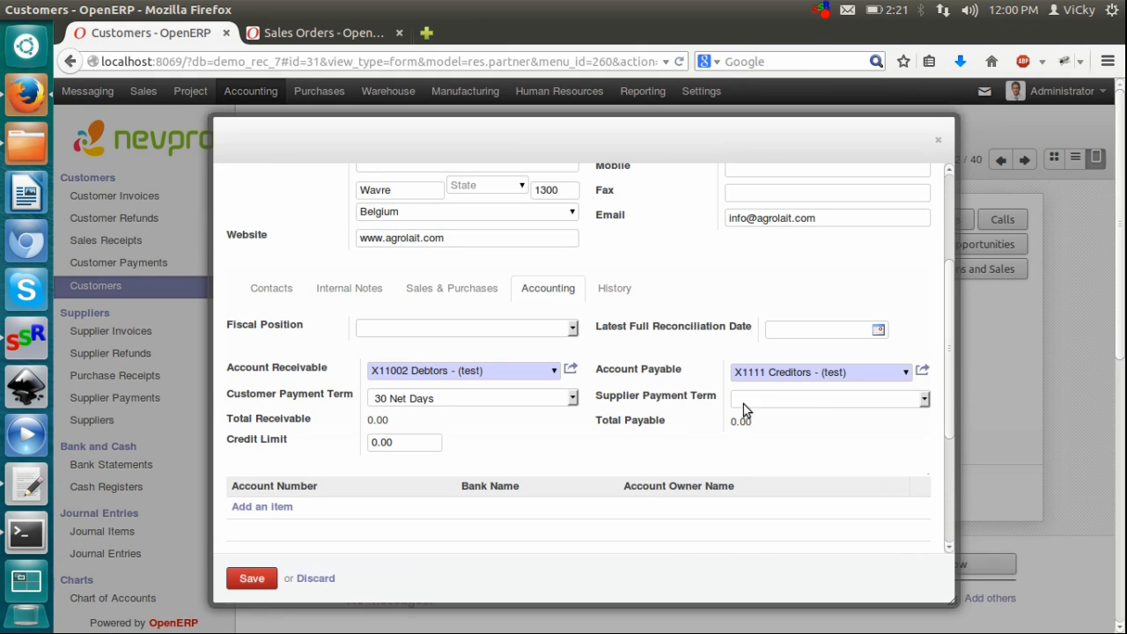
left_click(925, 400)
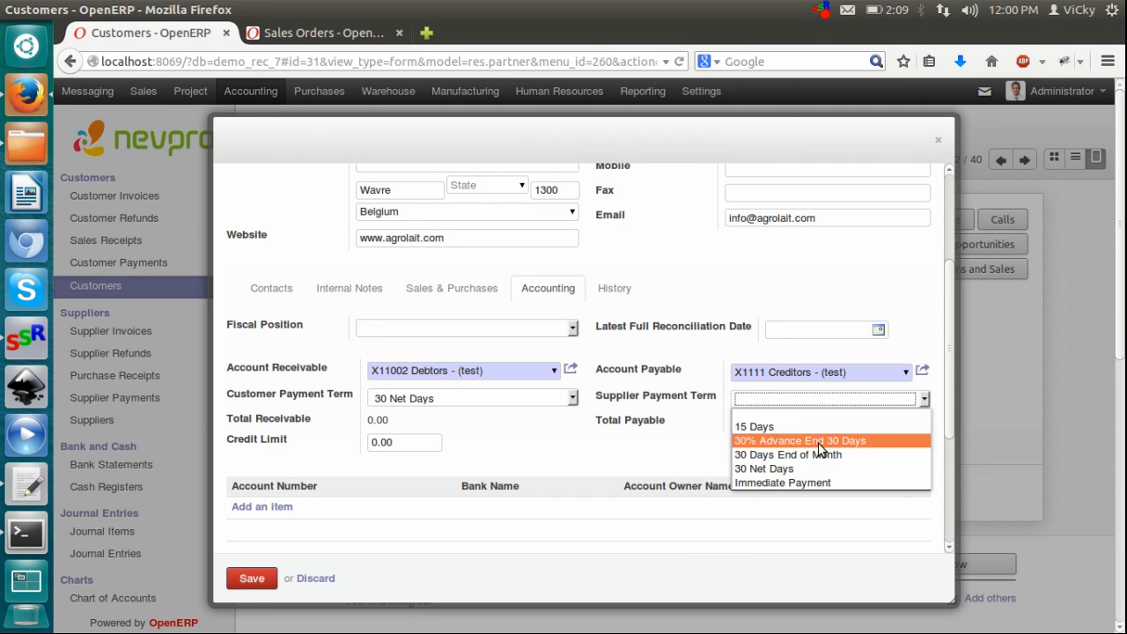
left_click(793, 402)
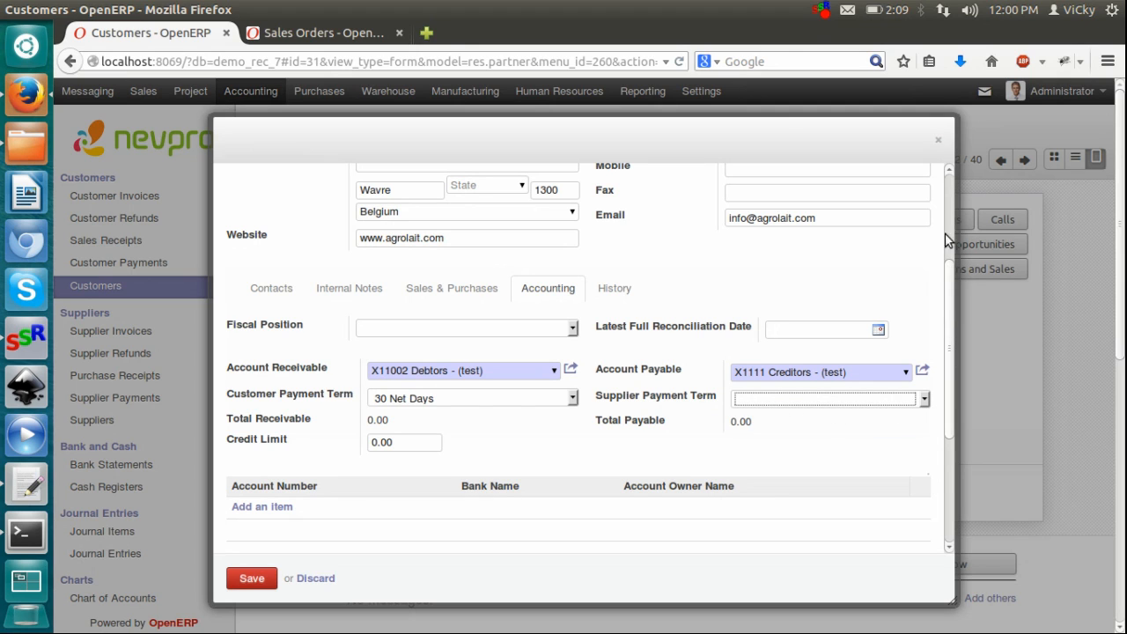
scroll(952, 224, "up", 3)
scroll(955, 202, "up", 1)
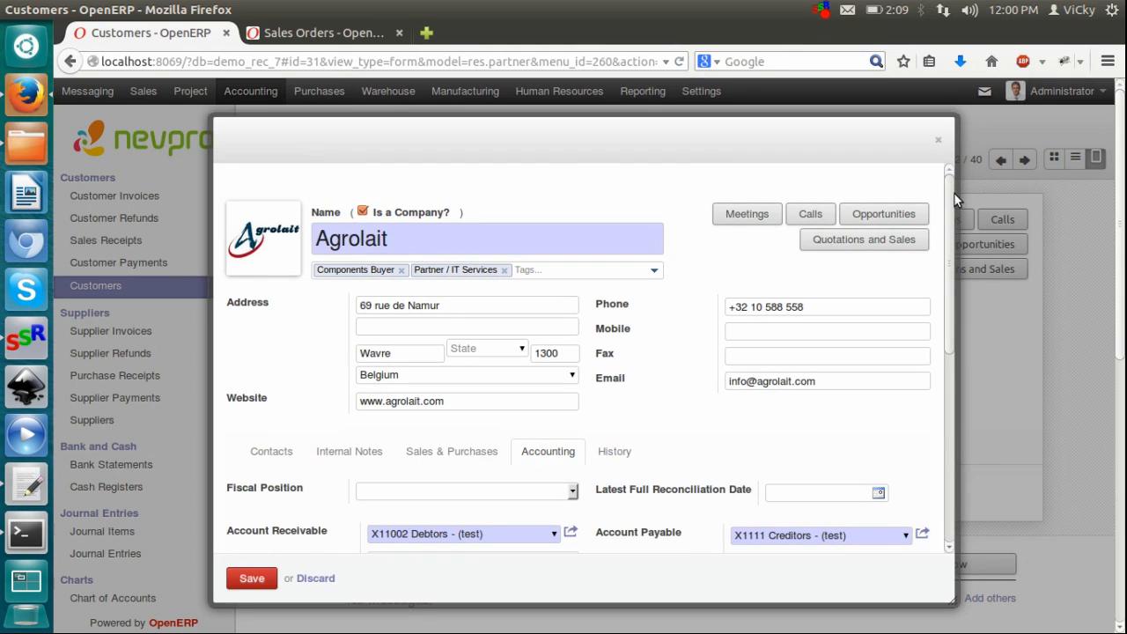
left_click(938, 143)
left_click_drag(1124, 291, 1124, 608)
left_click_drag(1123, 379, 1123, 157)
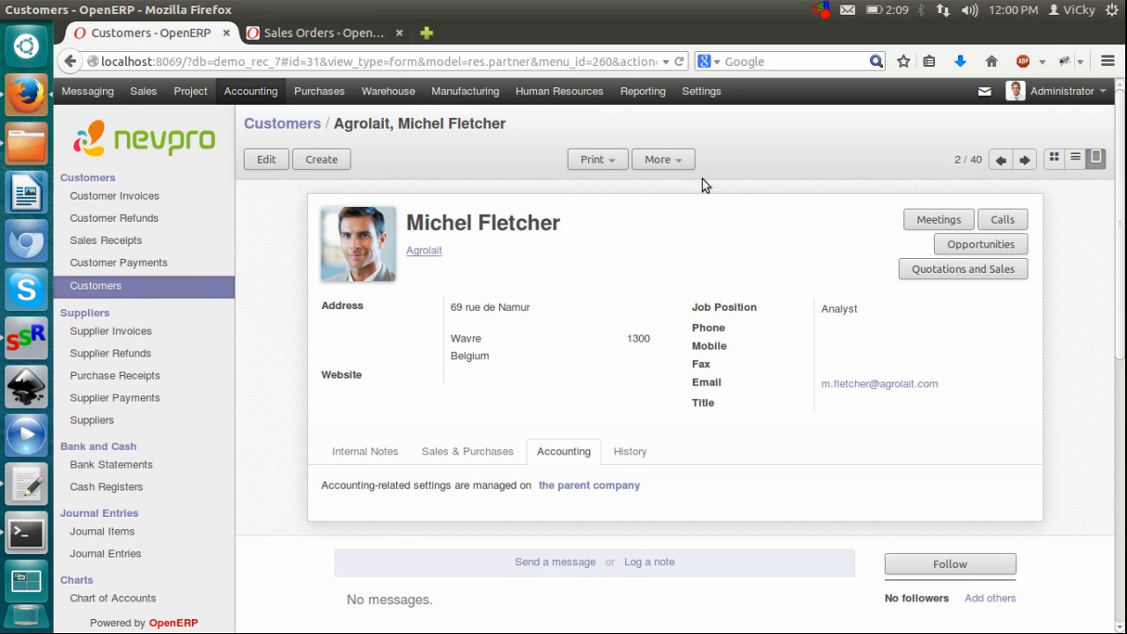
Open the Customer Invoices list in the Accounting module.
left_click(265, 94)
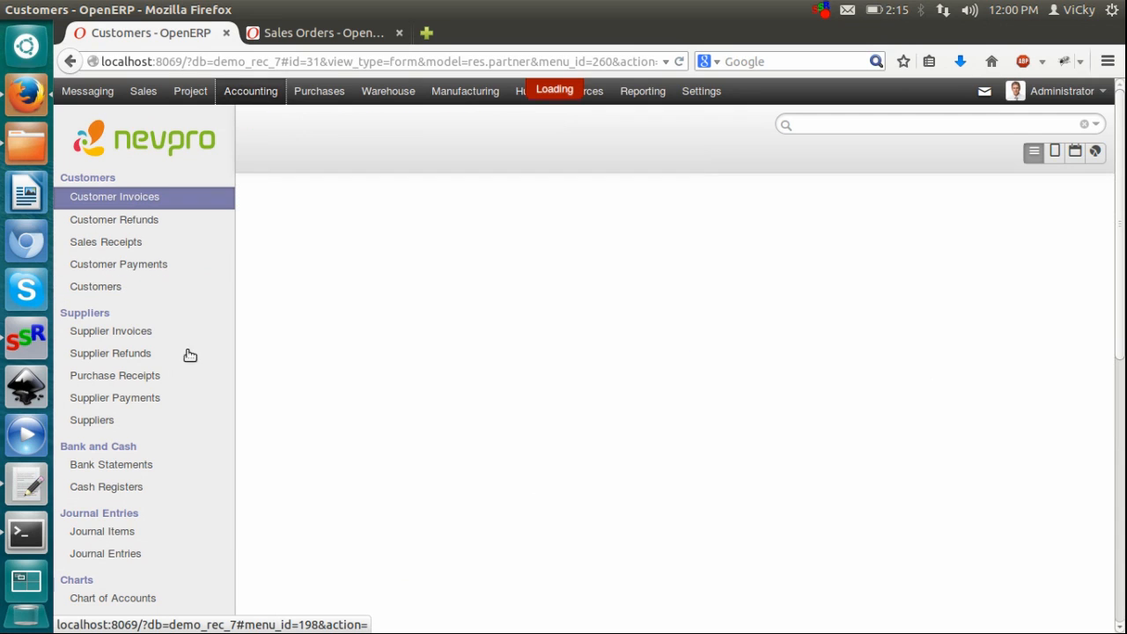
left_click(141, 190)
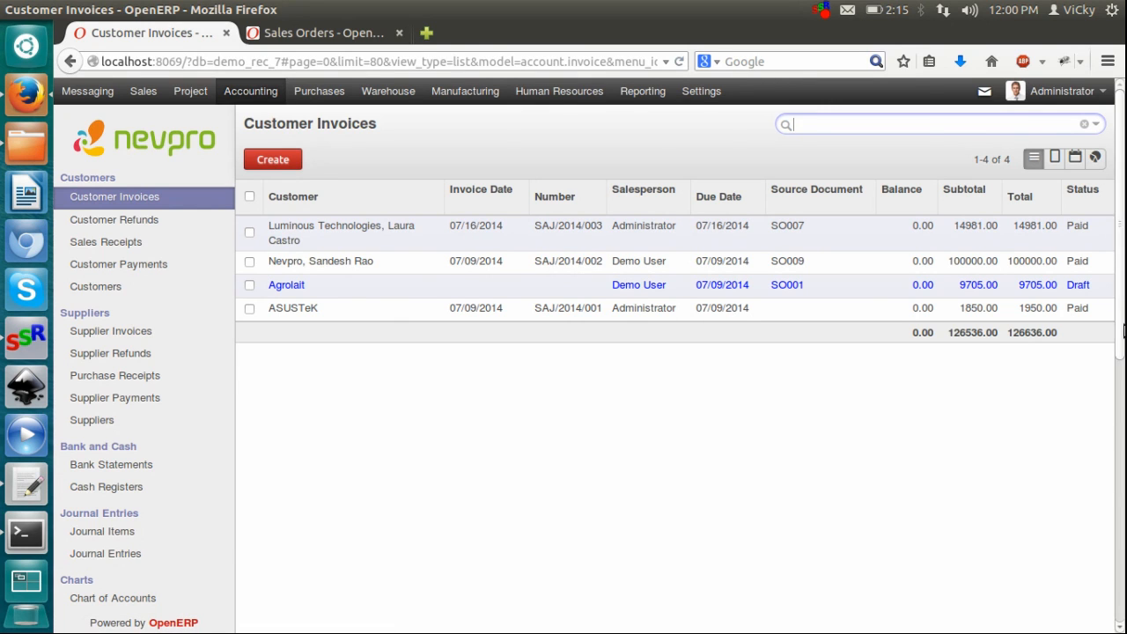
scroll(1123, 328, "down", 2)
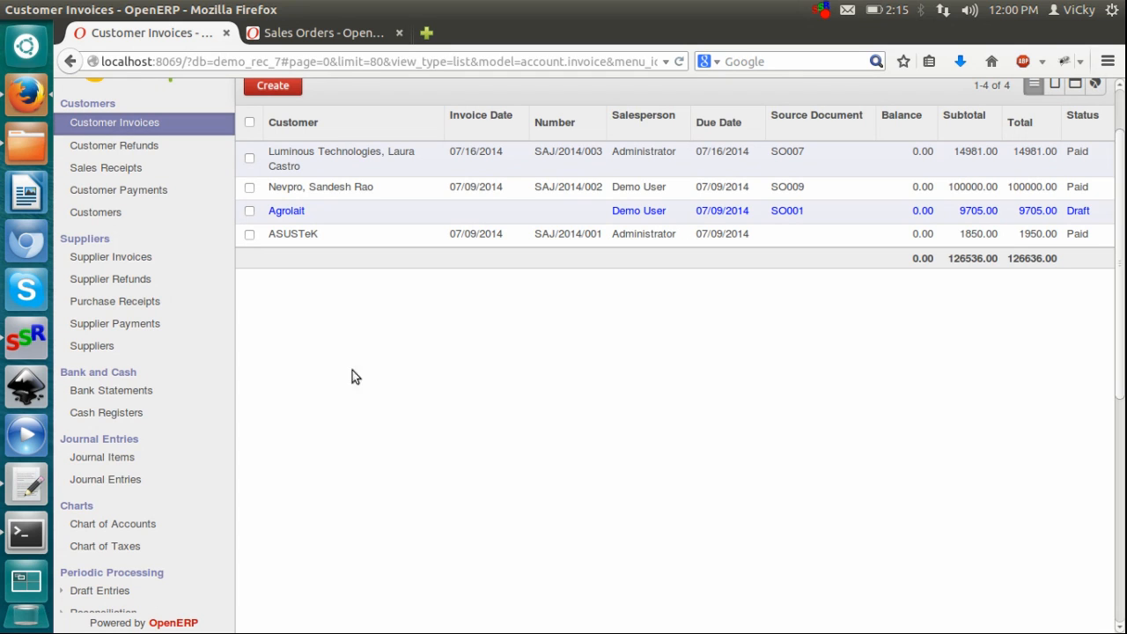
Try to delete the posted Luminous Technologies sales journal entry dated 07/16/2014 from the Journal Entries list.
left_click(117, 480)
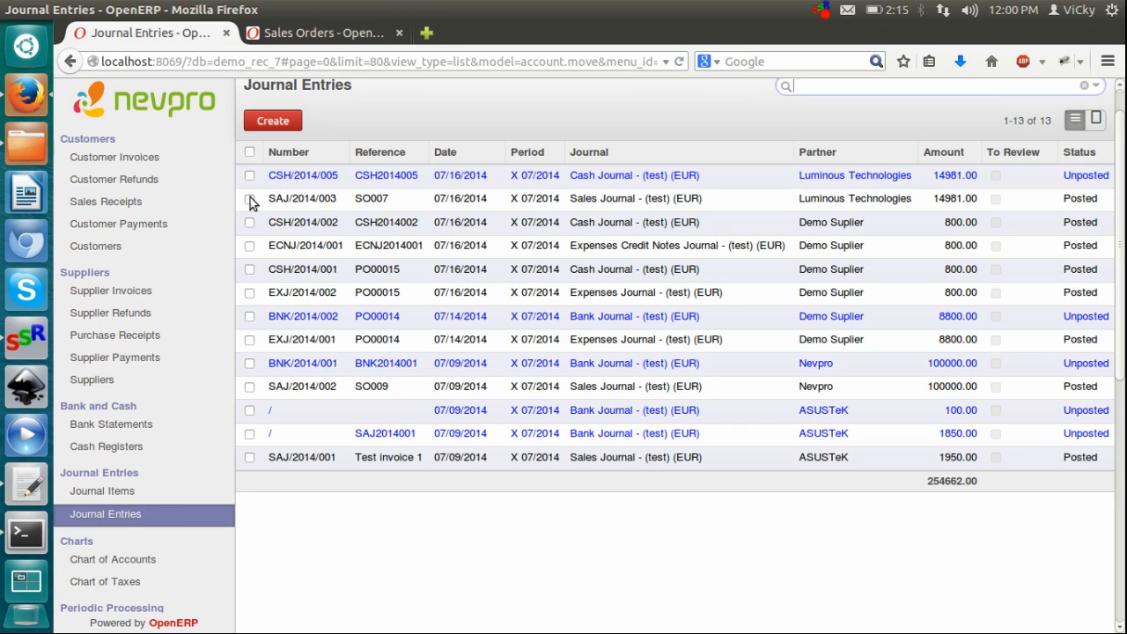
left_click(251, 199)
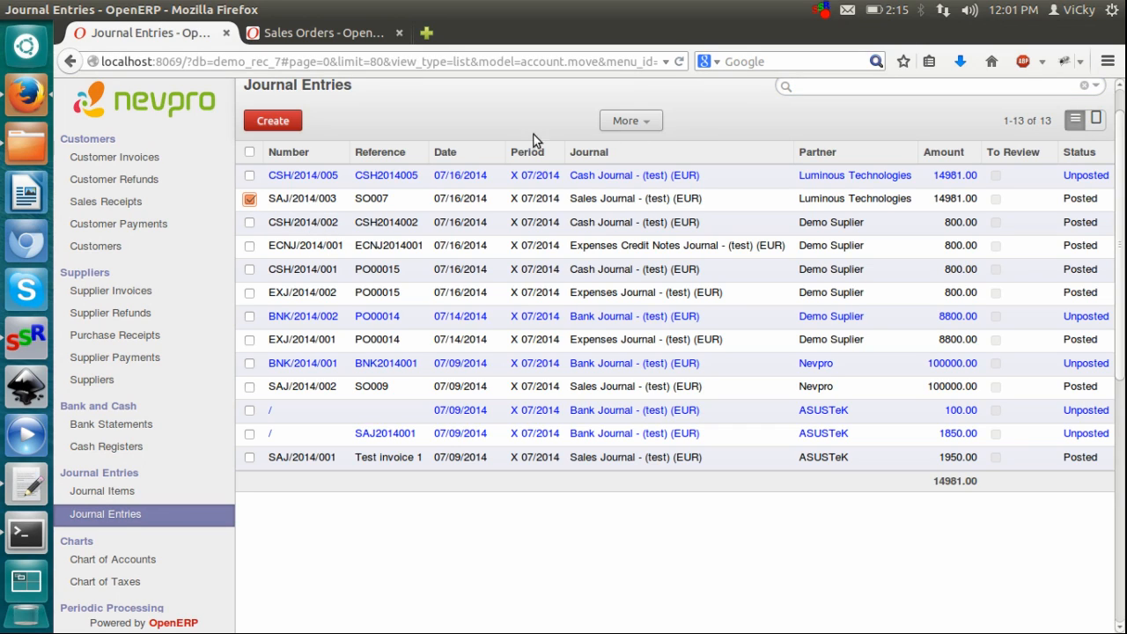
left_click(657, 124)
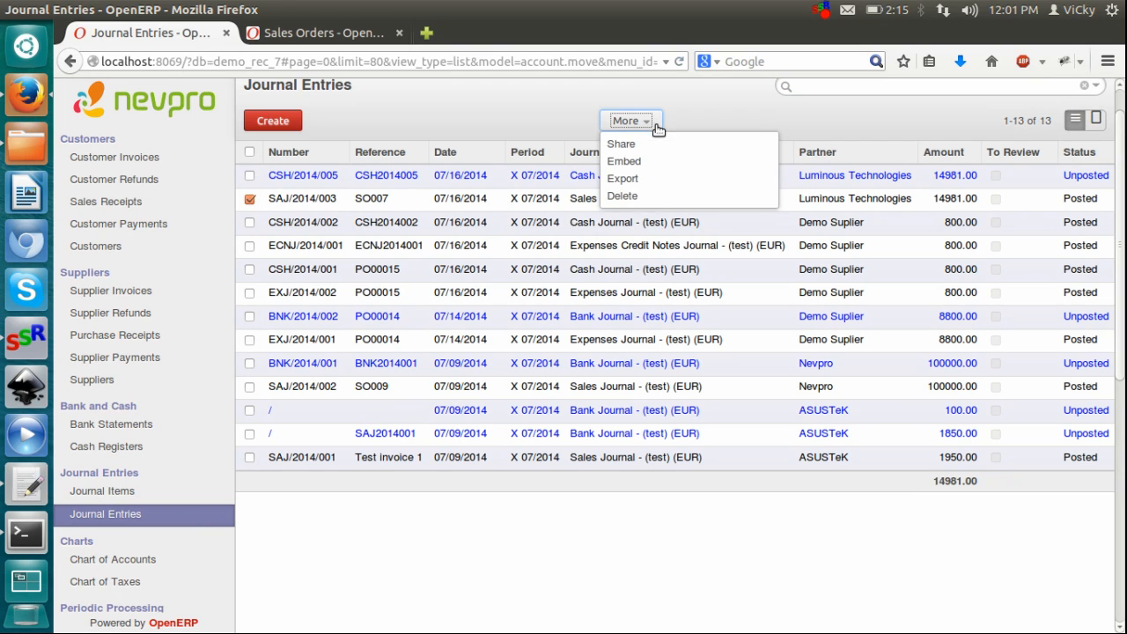
left_click(645, 196)
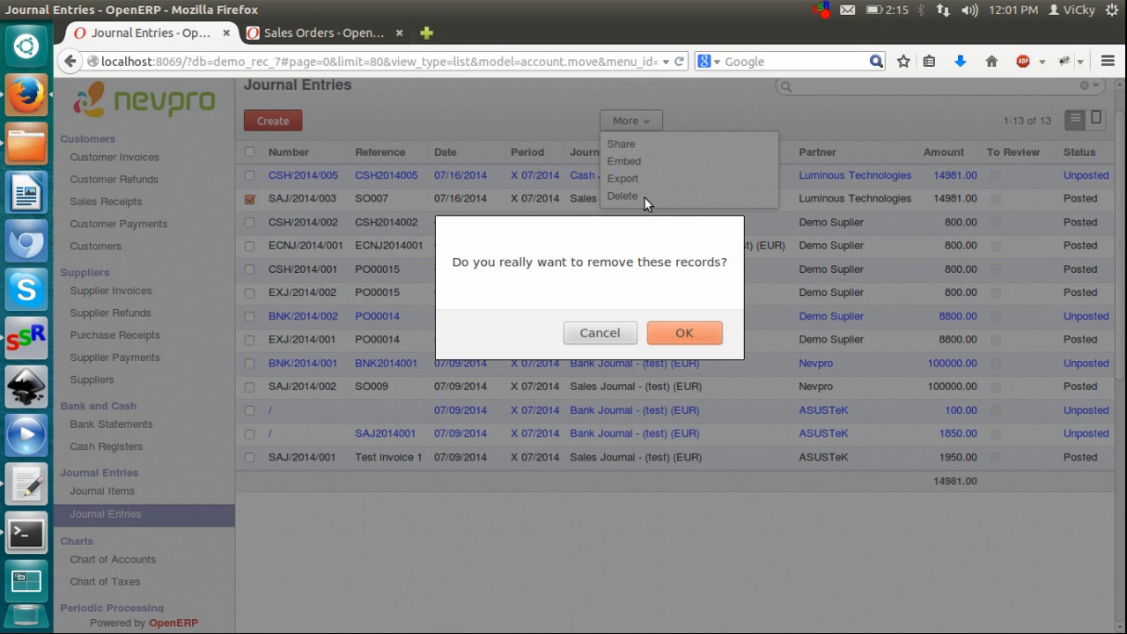
left_click(691, 336)
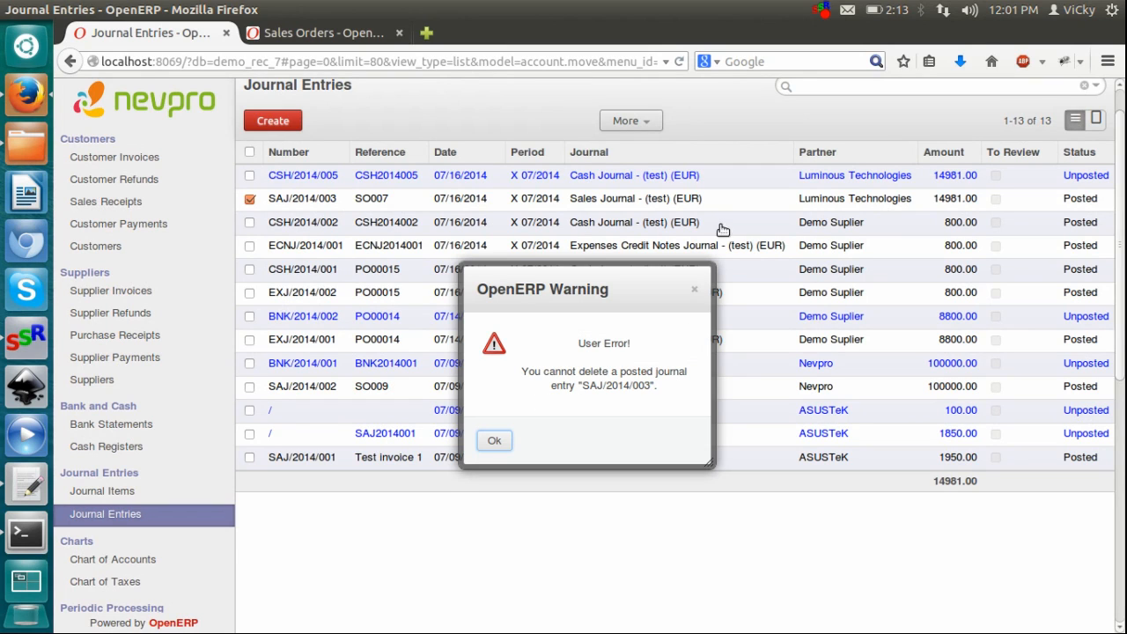
left_click(695, 289)
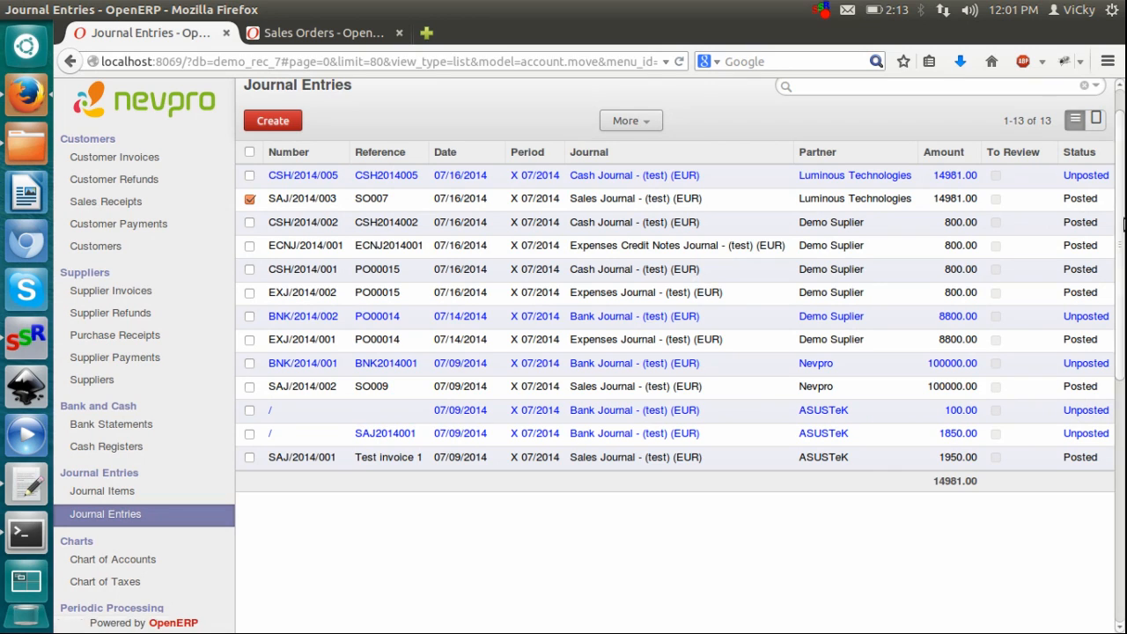
Return to the Accounting module's default Customer Invoices view.
scroll(1121, 163, "up", 1)
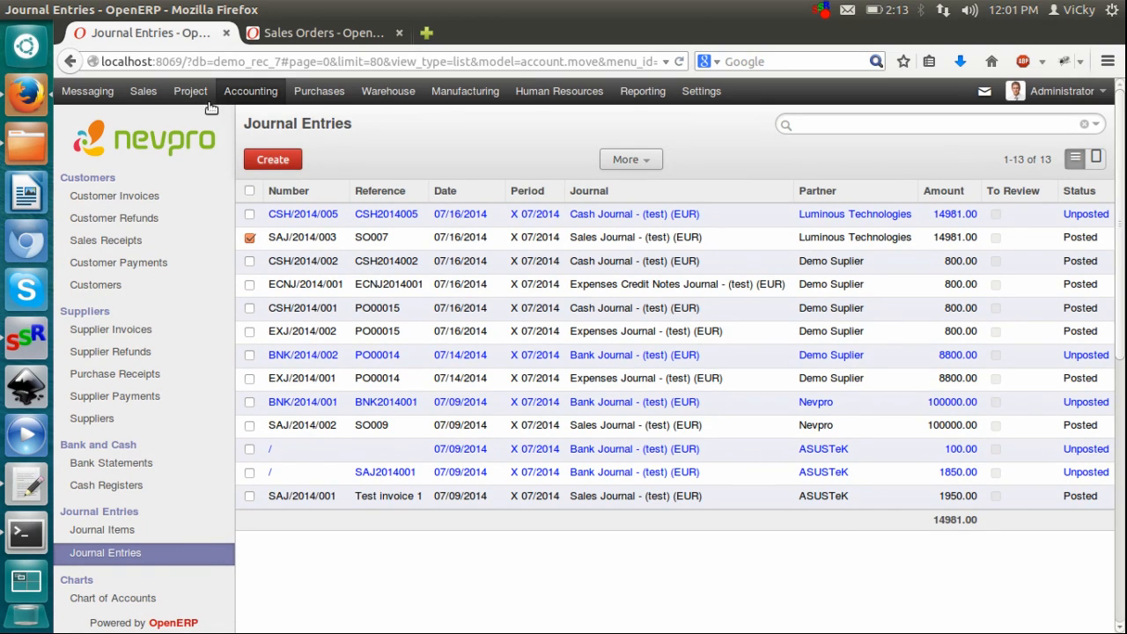
left_click(253, 95)
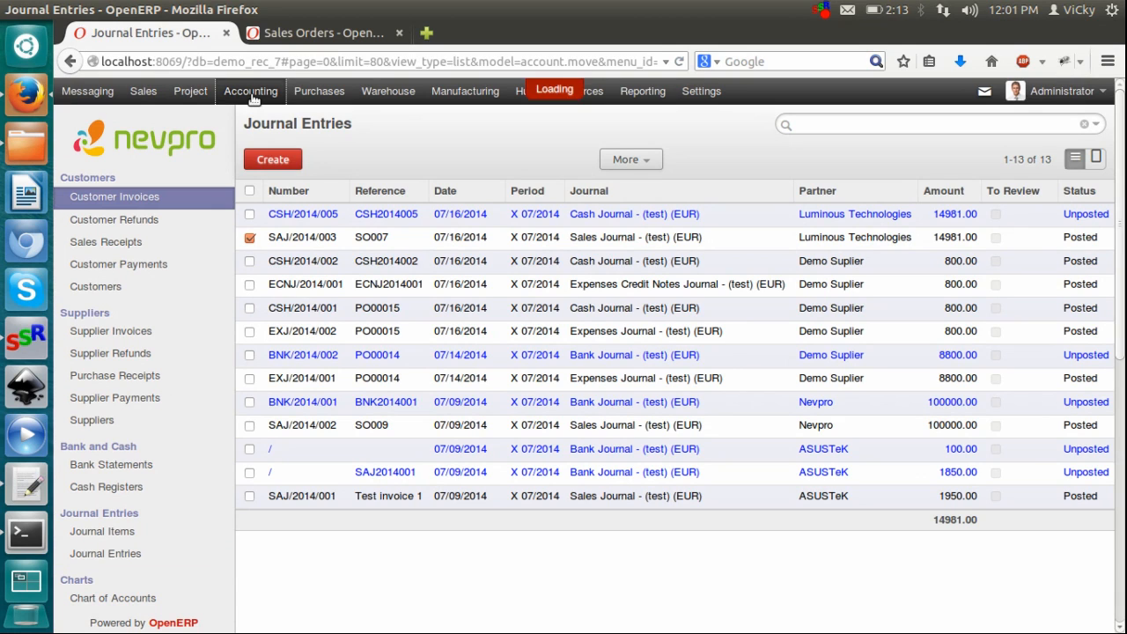